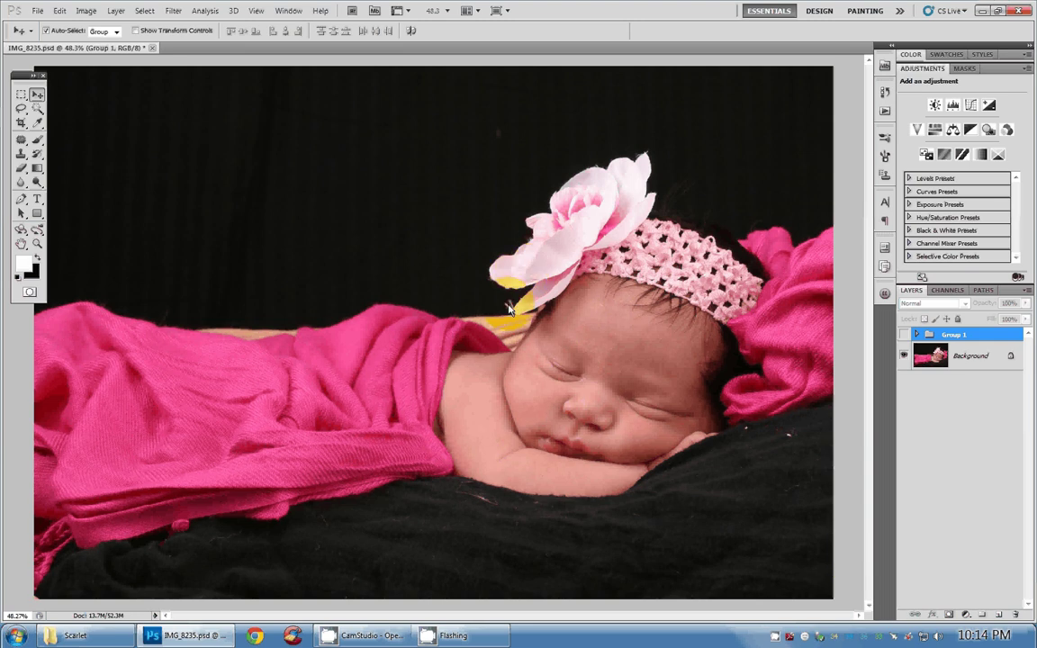
- Make Group 1 visible over the original photo and switch the document to full screen mode with the menu bar
{"action": "scroll", "coordinate": [510, 310], "scroll_direction": "up", "scroll_amount": 1}
{"action": "scroll", "coordinate": [509, 310], "scroll_direction": "up", "scroll_amount": 4}
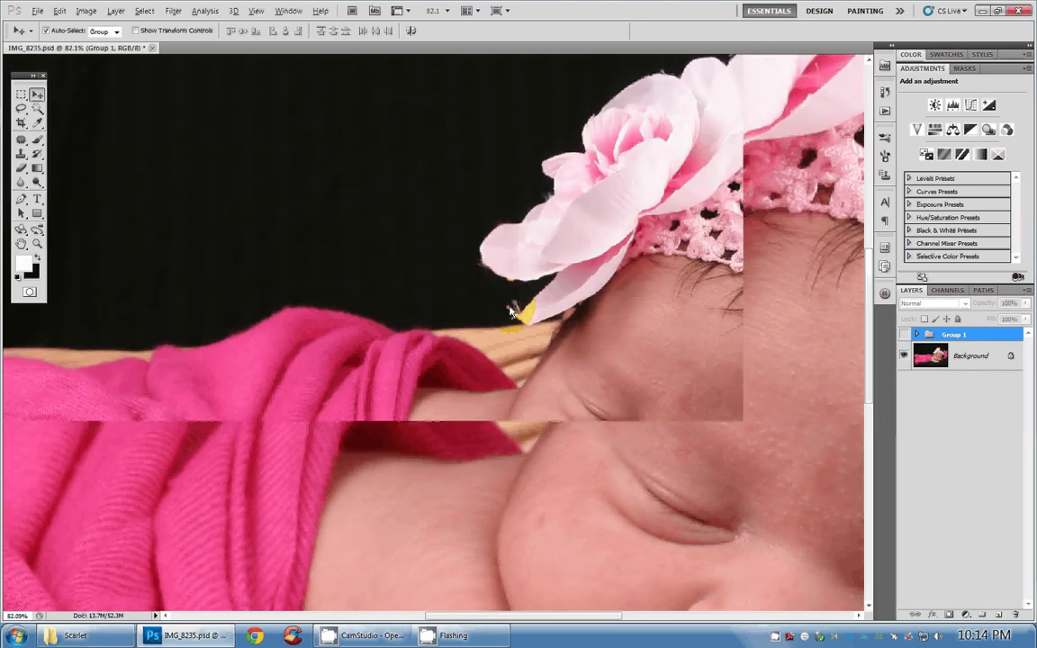
{"action": "scroll", "coordinate": [510, 311], "scroll_direction": "down", "scroll_amount": 4}
{"action": "left_click", "coordinate": [906, 337]}
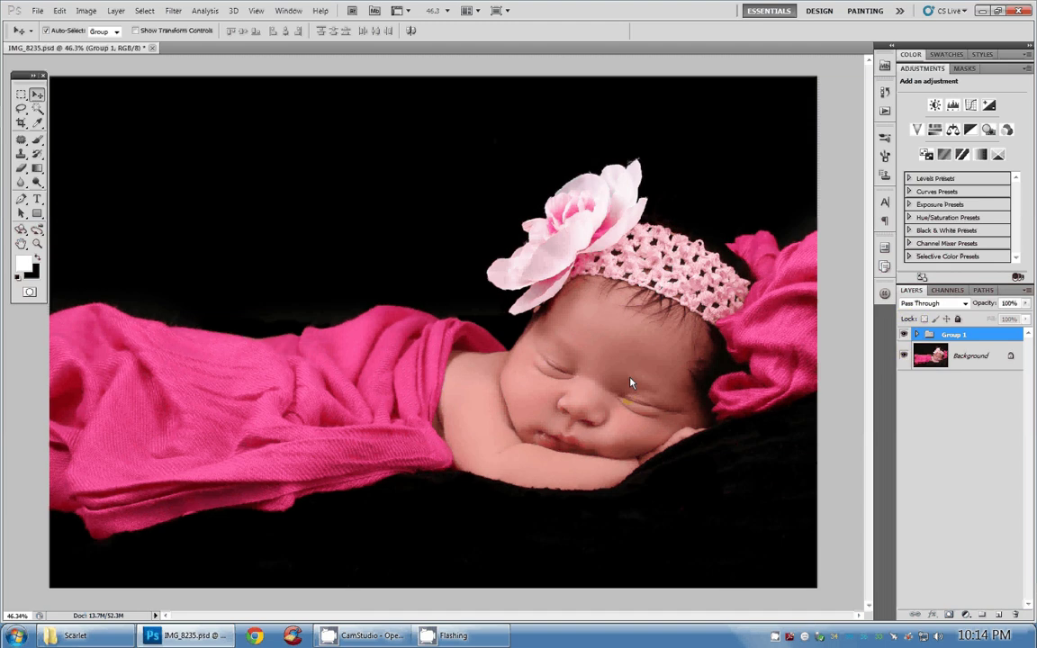
{"action": "left_click", "coordinate": [656, 364]}
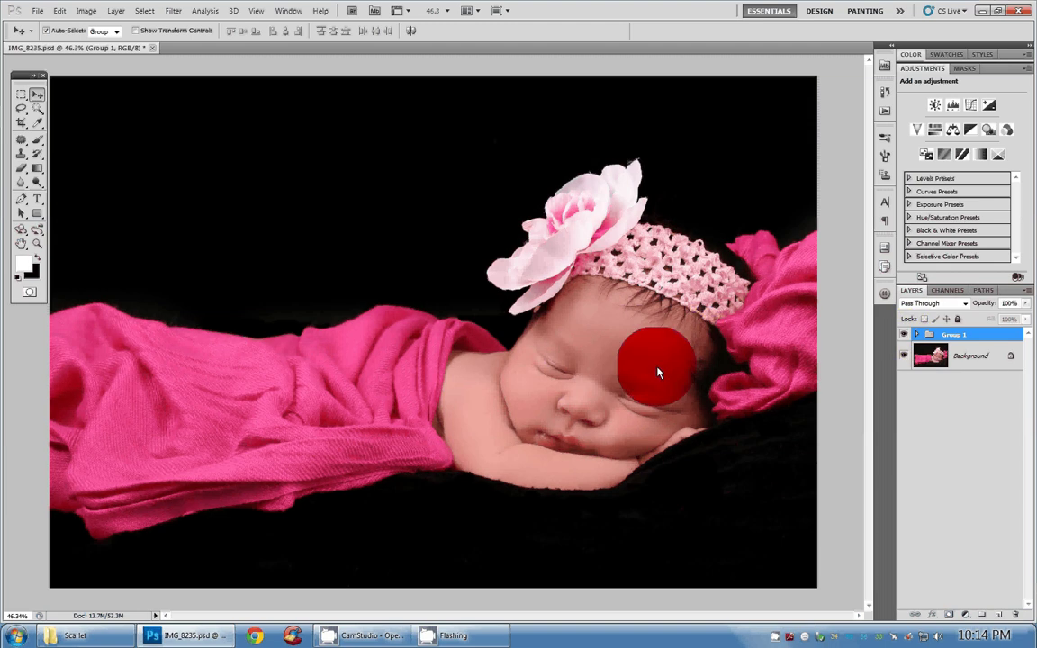
{"action": "key", "text": "f"}
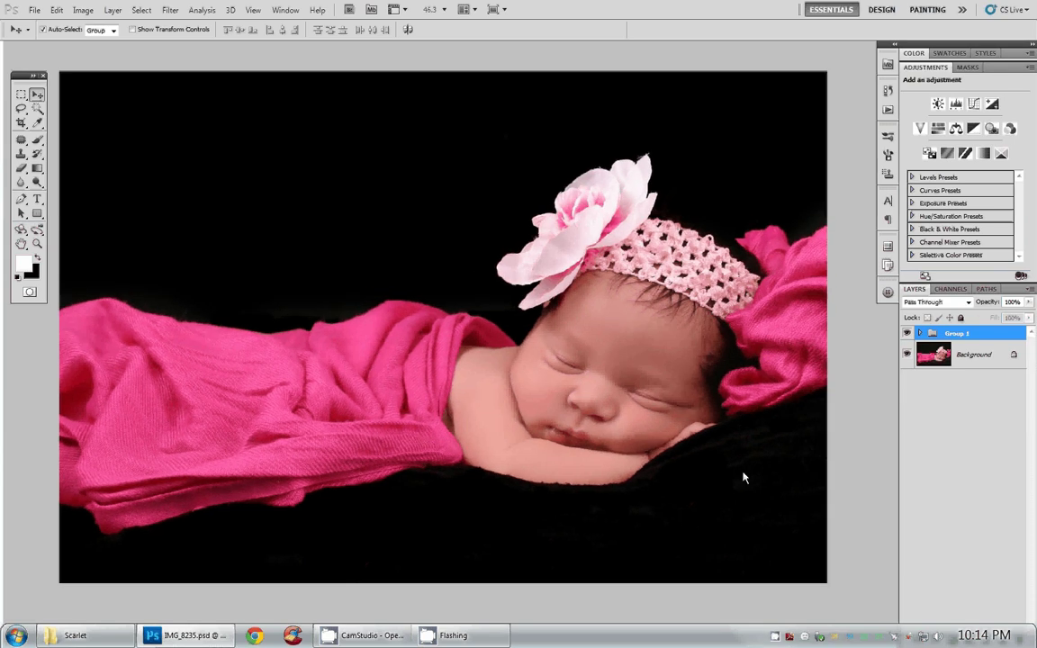
- Toggle Group 1's visibility repeatedly to compare the whole photo before and after the edit
{"action": "left_click", "coordinate": [907, 334]}
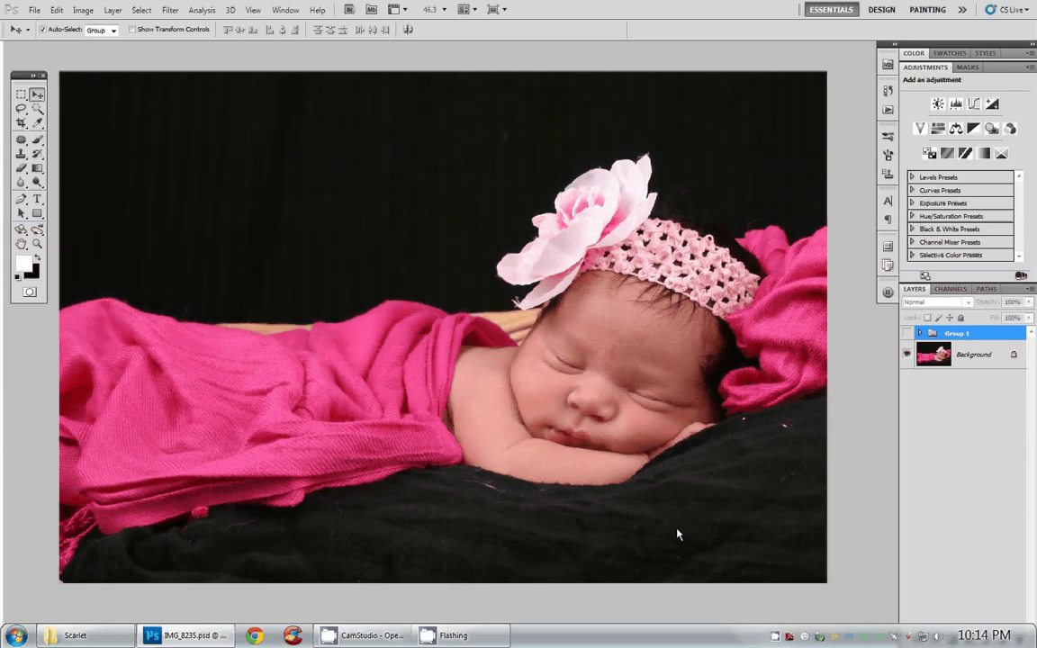
{"action": "left_click", "coordinate": [907, 334]}
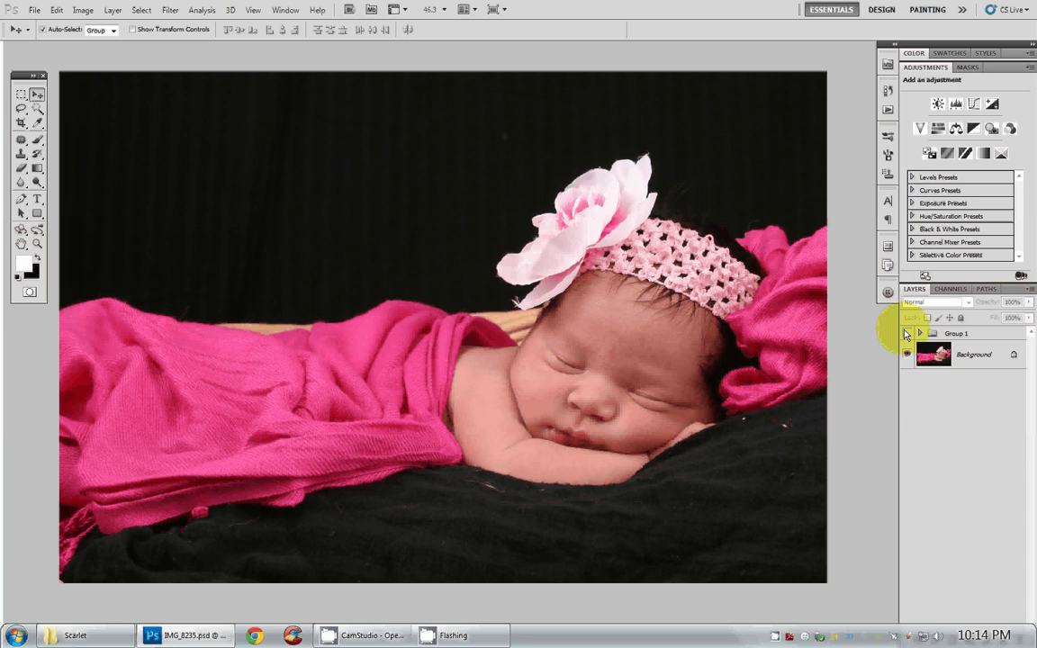
{"action": "left_click", "coordinate": [906, 334]}
{"action": "left_click", "coordinate": [907, 334]}
{"action": "left_click", "coordinate": [907, 334]}
{"action": "left_click", "coordinate": [907, 334]}
{"action": "left_click", "coordinate": [907, 334]}
{"action": "left_click", "coordinate": [907, 334]}
{"action": "left_click", "coordinate": [907, 334]}
{"action": "left_click", "coordinate": [907, 334]}
{"action": "left_click", "coordinate": [907, 334]}
- Examine the baby's face and the black backdrop more closely with Group 1 shown and hidden
{"action": "scroll", "coordinate": [550, 460], "scroll_direction": "up", "scroll_amount": 4}
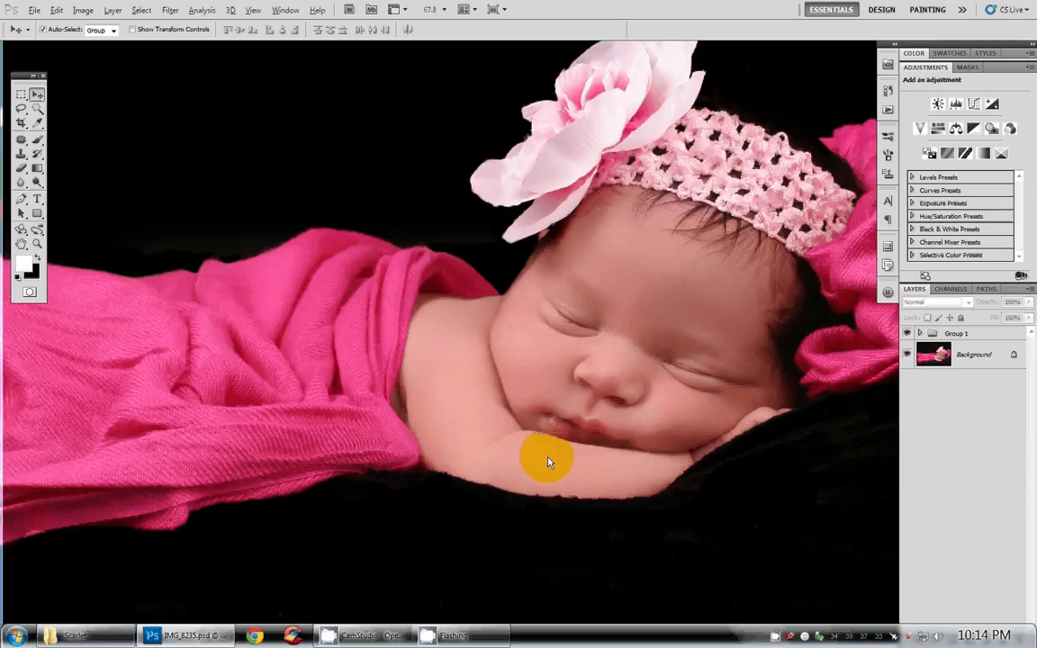
{"action": "left_click_drag", "start_coordinate": [656, 406], "coordinate": [550, 393]}
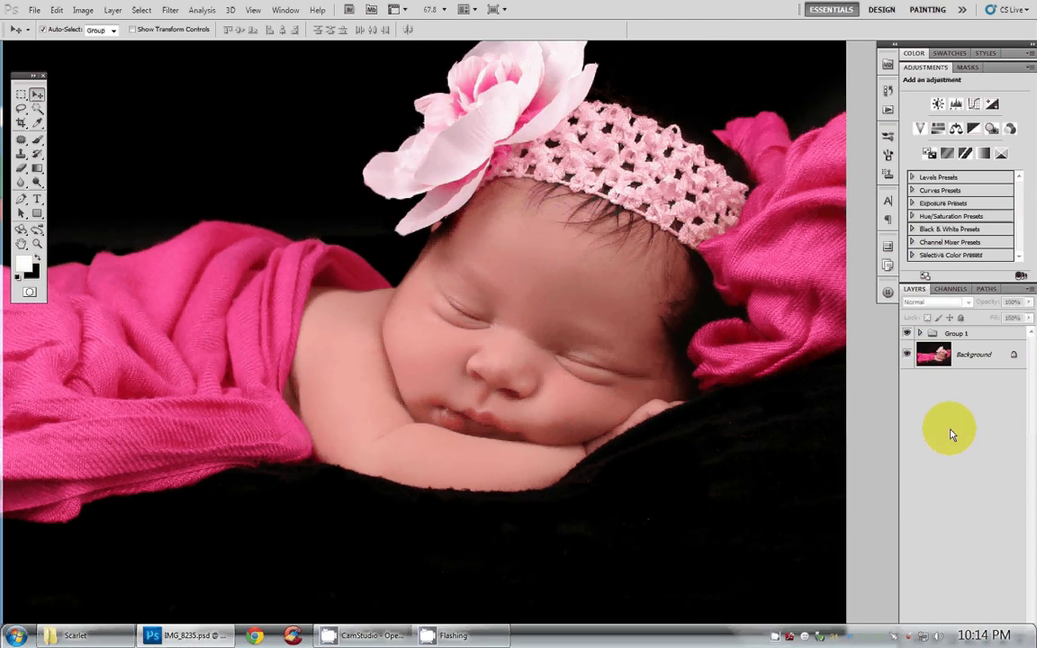
{"action": "left_click", "coordinate": [907, 334]}
{"action": "left_click", "coordinate": [907, 334]}
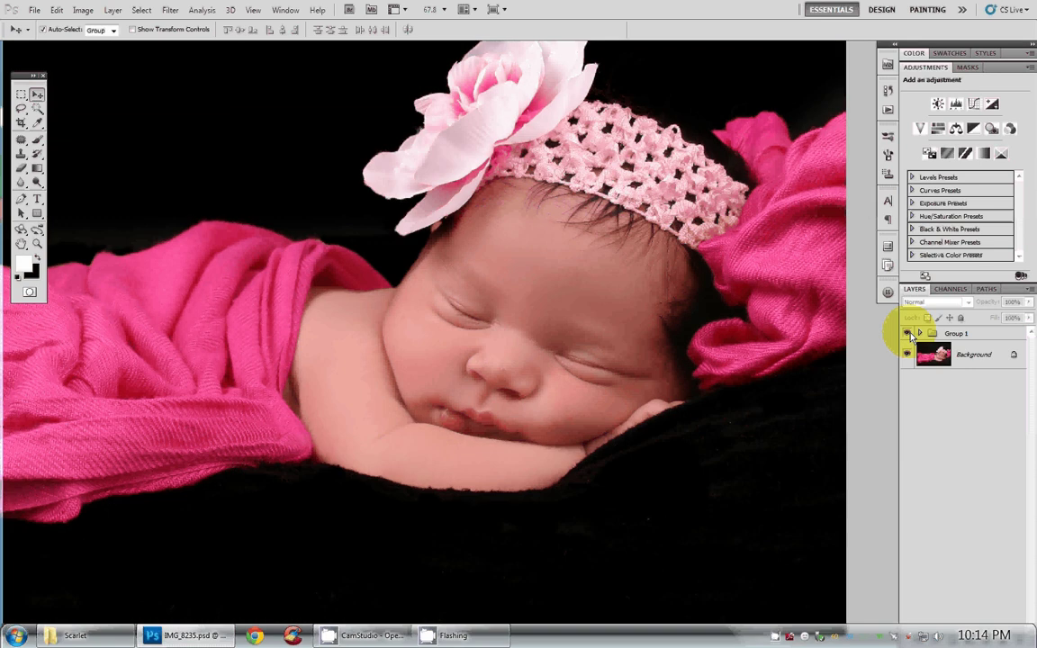
{"action": "left_click", "coordinate": [907, 334]}
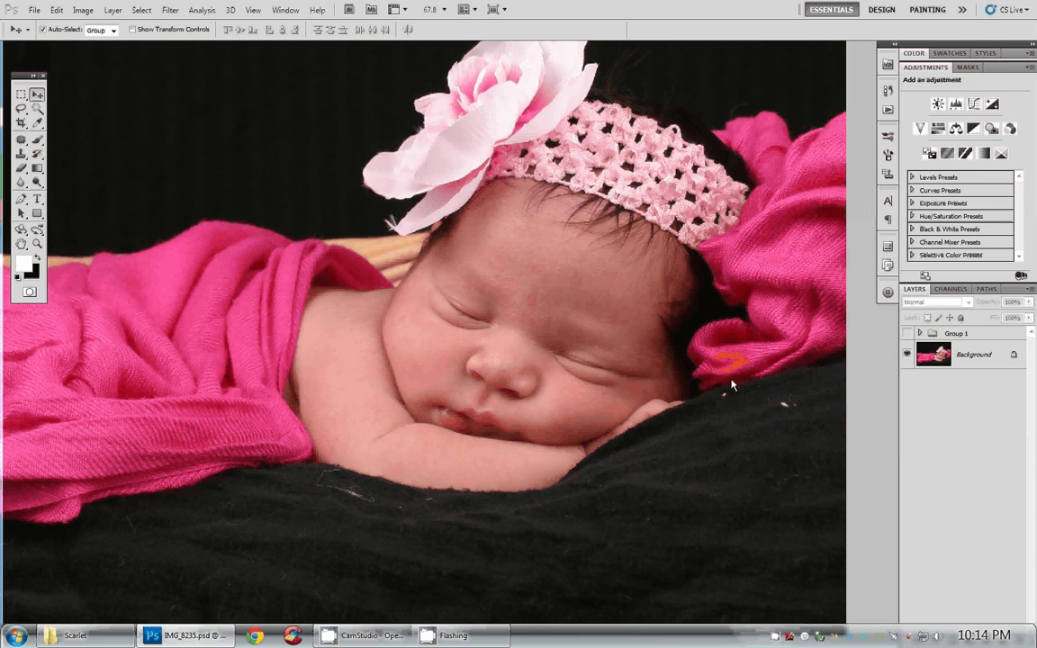
{"action": "key", "text": "f"}
{"action": "key", "text": "Tab"}
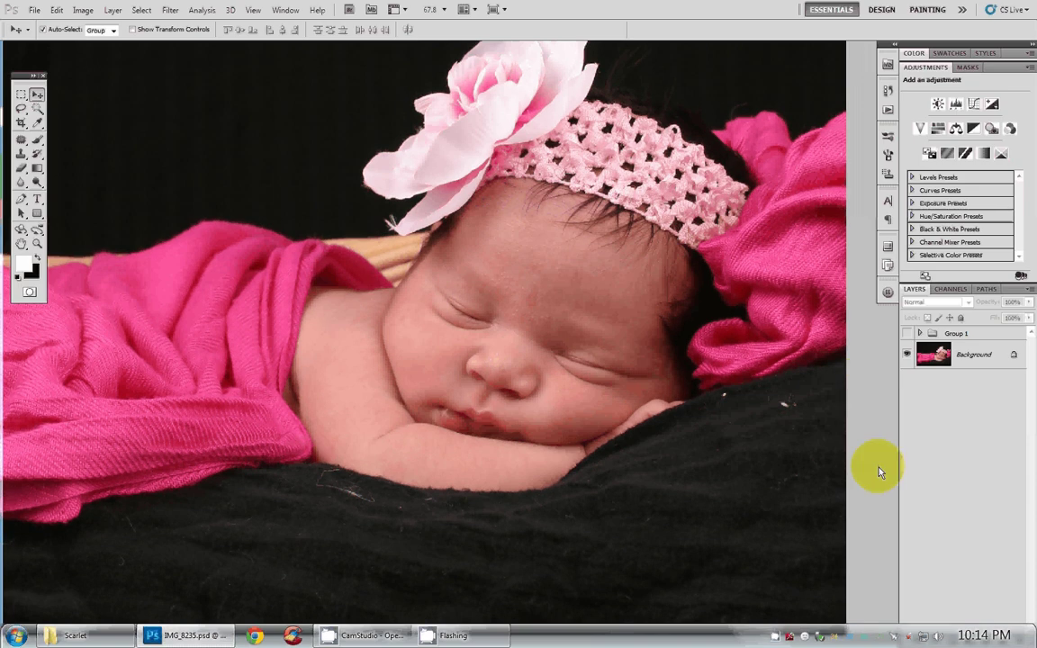
{"action": "key", "text": "ctrl+0"}
{"action": "left_click_drag", "start_coordinate": [778, 389], "coordinate": [593, 354]}
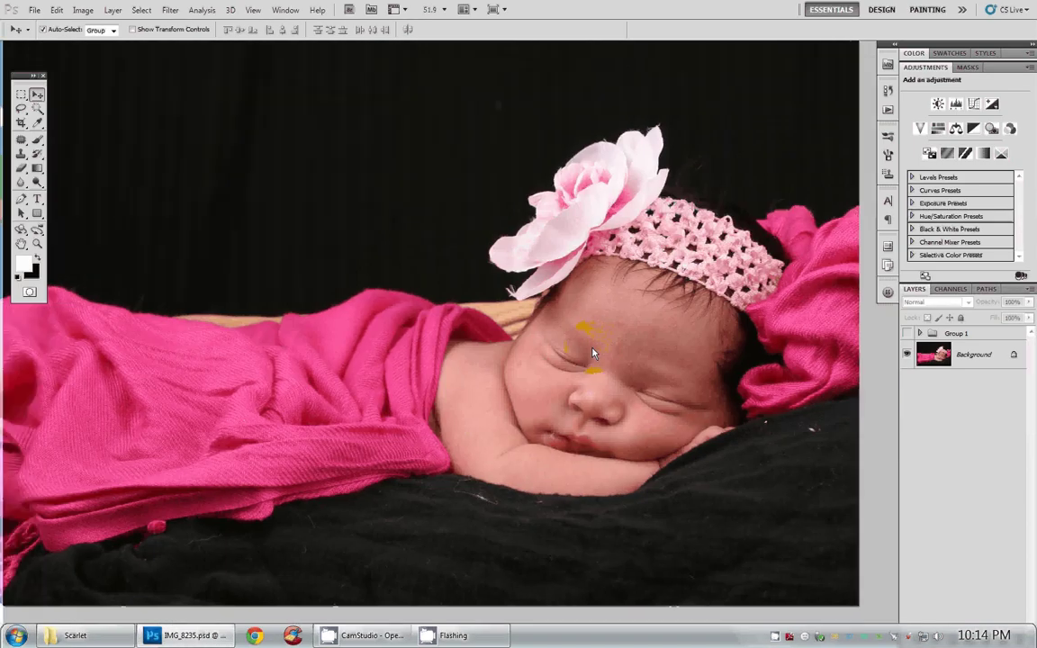
{"action": "left_click", "coordinate": [908, 335]}
{"action": "left_click", "coordinate": [910, 334]}
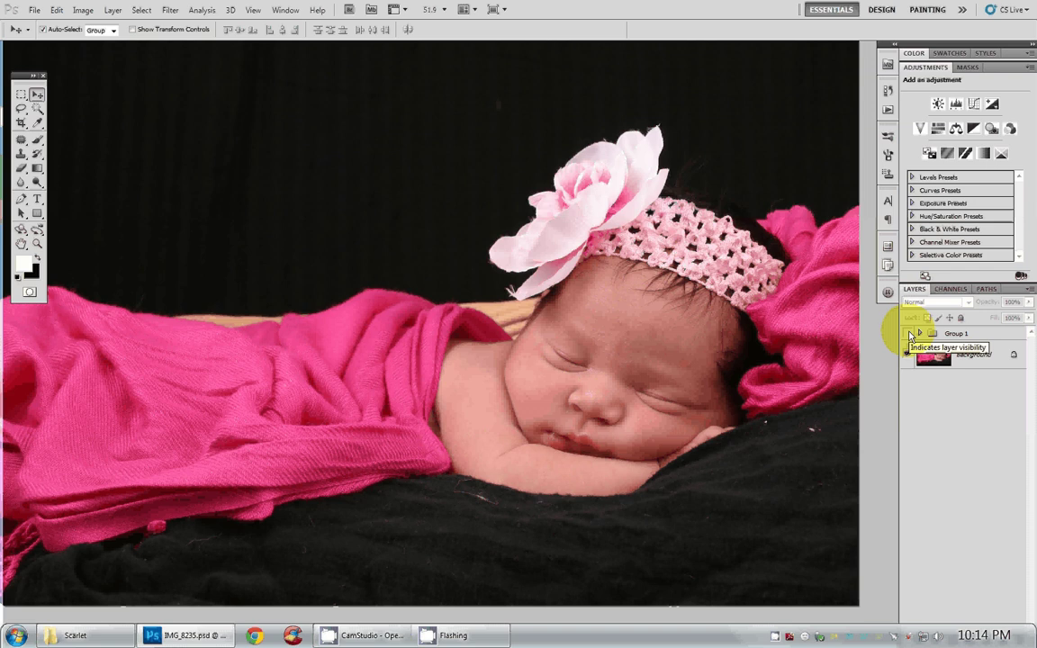
- Inspect the original skin texture on the baby's face close up, then show Group 1 and return to the wider photo
{"action": "scroll", "coordinate": [630, 354], "scroll_direction": "up", "scroll_amount": 5}
{"action": "scroll", "coordinate": [628, 354], "scroll_direction": "up", "scroll_amount": 1}
{"action": "left_click_drag", "start_coordinate": [752, 399], "coordinate": [827, 257]}
{"action": "left_click_drag", "start_coordinate": [505, 404], "coordinate": [286, 401]}
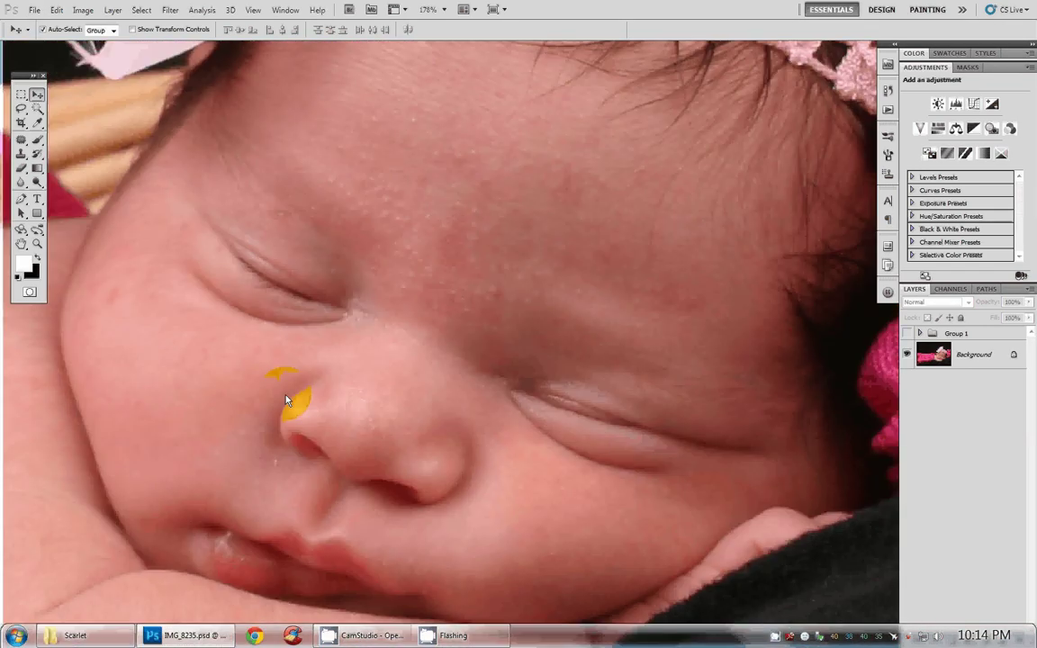
{"action": "left_click", "coordinate": [907, 333]}
{"action": "scroll", "coordinate": [290, 334], "scroll_direction": "down", "scroll_amount": 6}
{"action": "left_click_drag", "start_coordinate": [265, 313], "coordinate": [658, 325]}
{"action": "scroll", "coordinate": [657, 324], "scroll_direction": "down", "scroll_amount": 1}
{"action": "left_click_drag", "start_coordinate": [668, 275], "coordinate": [655, 307]}
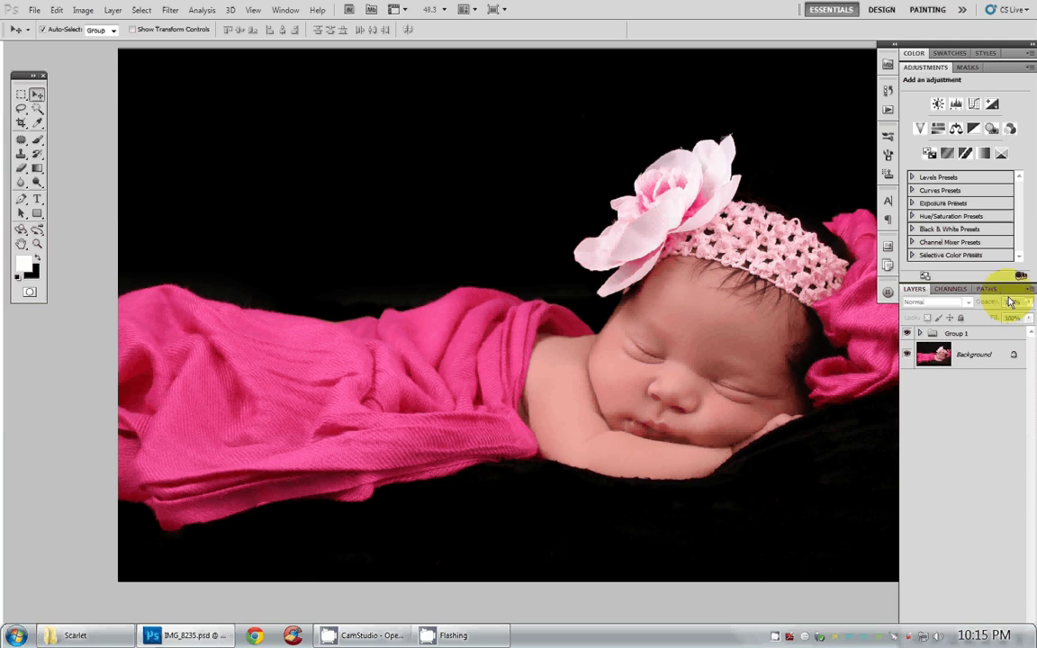
- Compare the photo without and with Group 1, and look over the layers contained in the group
{"action": "left_click", "coordinate": [908, 333]}
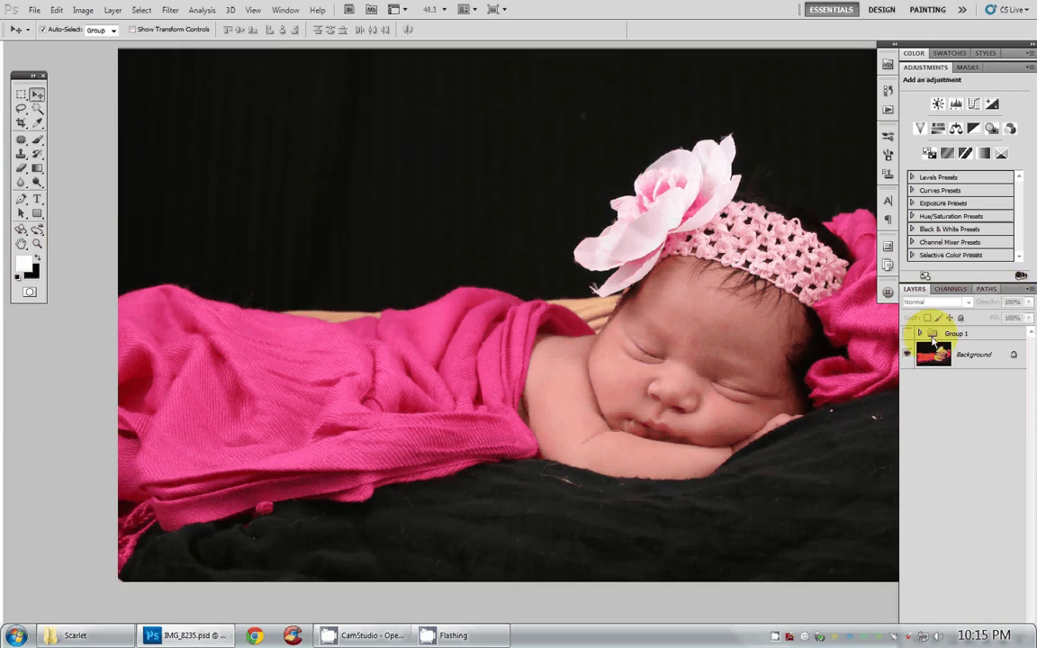
{"action": "left_click", "coordinate": [908, 333]}
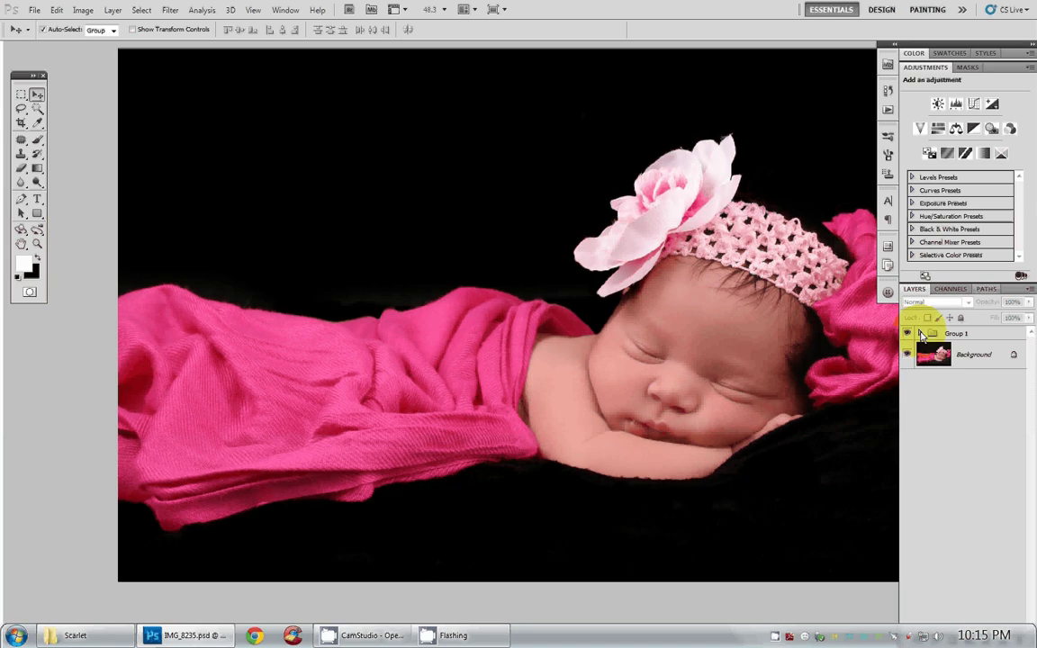
{"action": "left_click", "coordinate": [920, 334]}
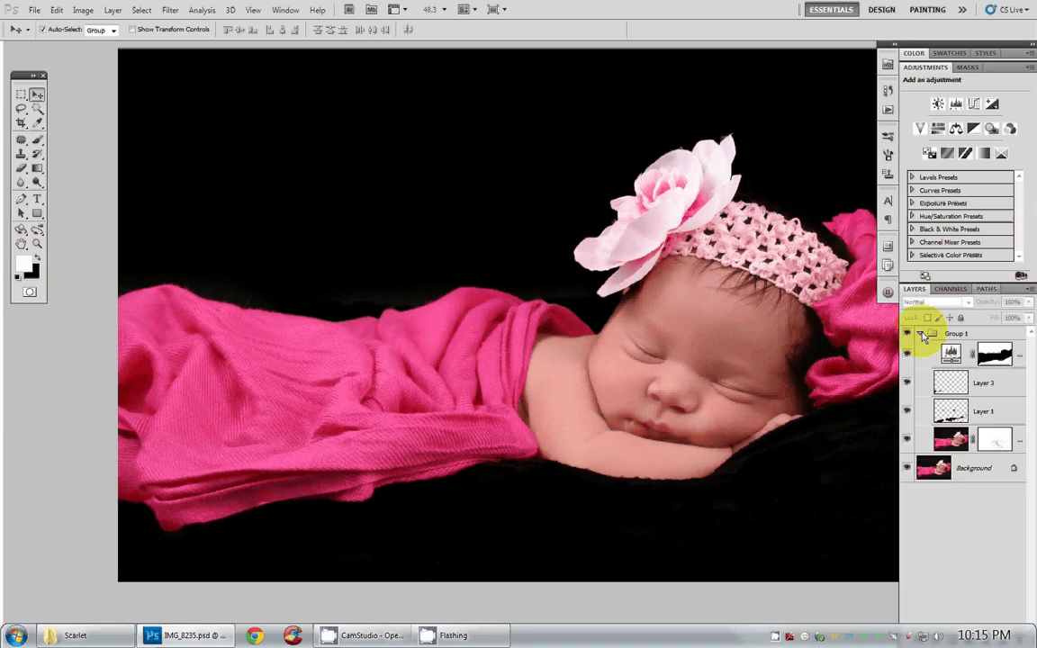
{"action": "left_click", "coordinate": [920, 334]}
- Hide Group 1 and duplicate the Background layer
{"action": "left_click", "coordinate": [968, 354]}
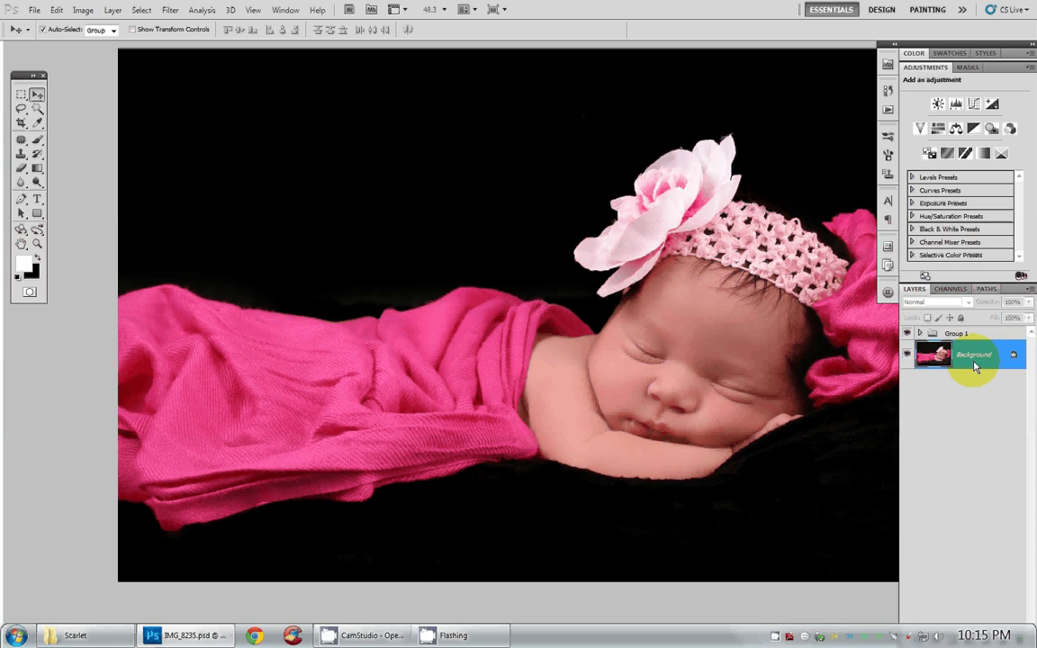
{"action": "left_click", "coordinate": [907, 333]}
{"action": "left_click_drag", "start_coordinate": [955, 355], "coordinate": [1004, 641]}
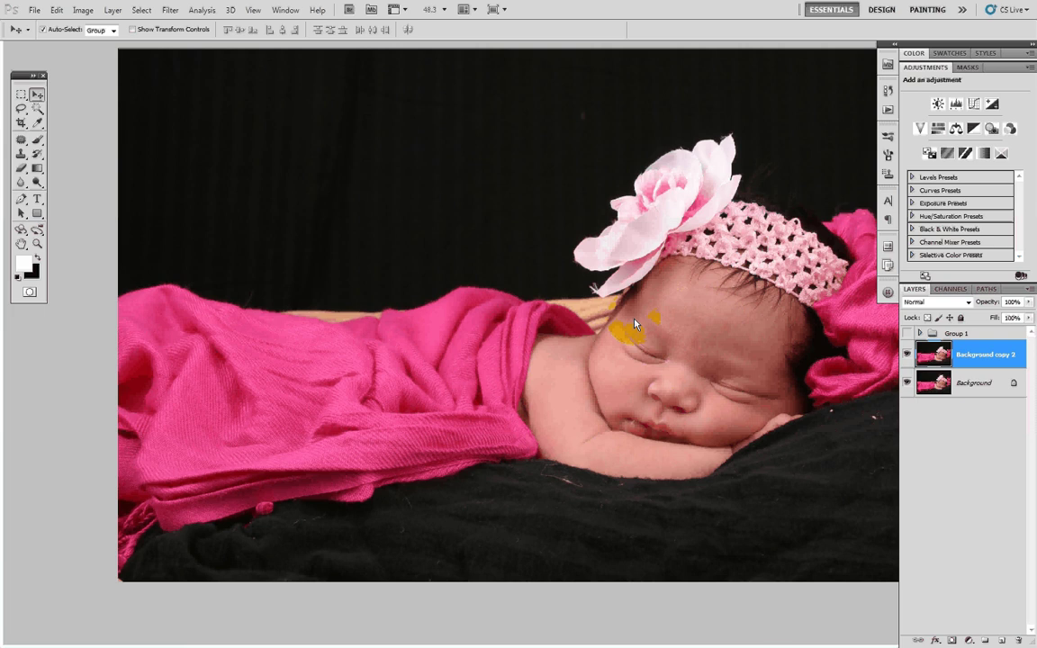
- Add a Levels adjustment layer above the duplicate with the black input at 15 and the midtone at 0.66
{"action": "left_click_drag", "start_coordinate": [629, 356], "coordinate": [605, 345]}
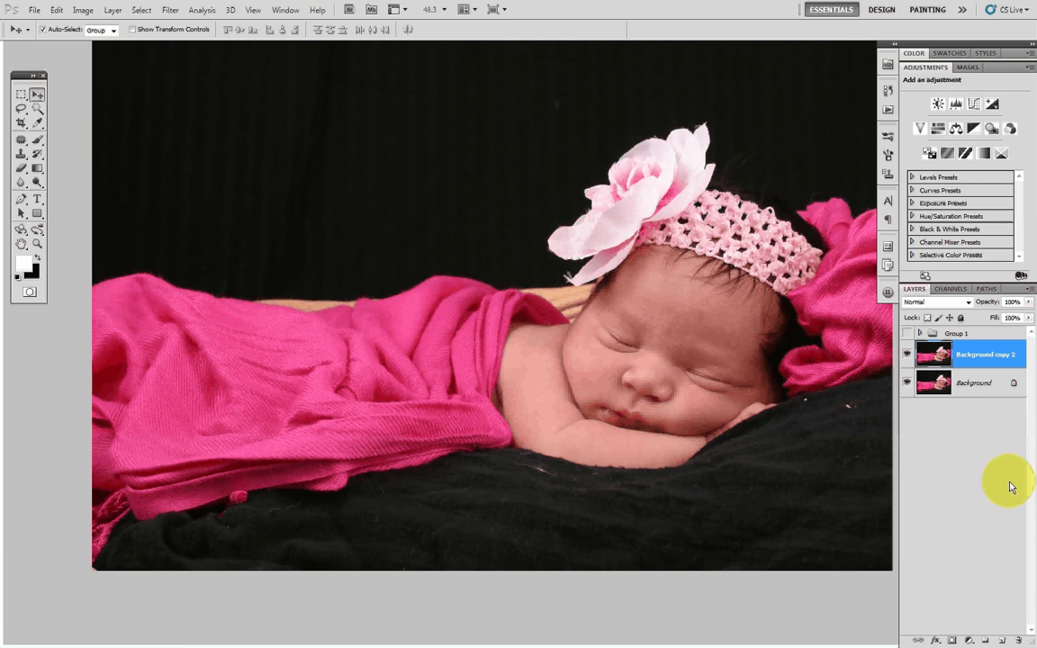
{"action": "left_click", "coordinate": [971, 641]}
{"action": "left_click", "coordinate": [968, 445]}
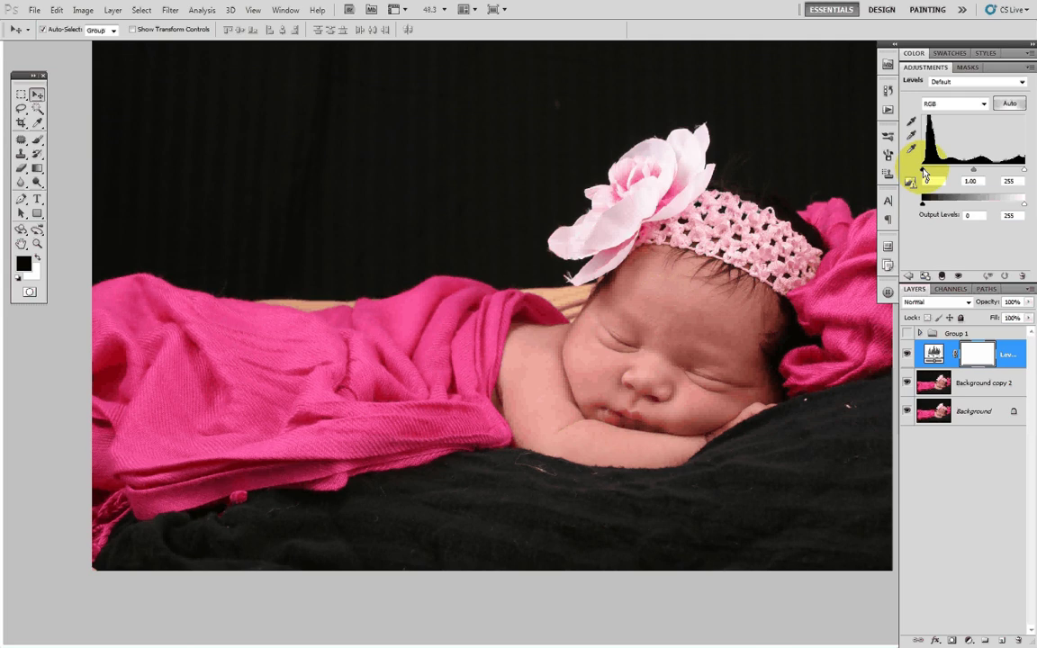
{"action": "left_click_drag", "start_coordinate": [973, 170], "coordinate": [988, 174]}
{"action": "left_click_drag", "start_coordinate": [924, 172], "coordinate": [932, 171]}
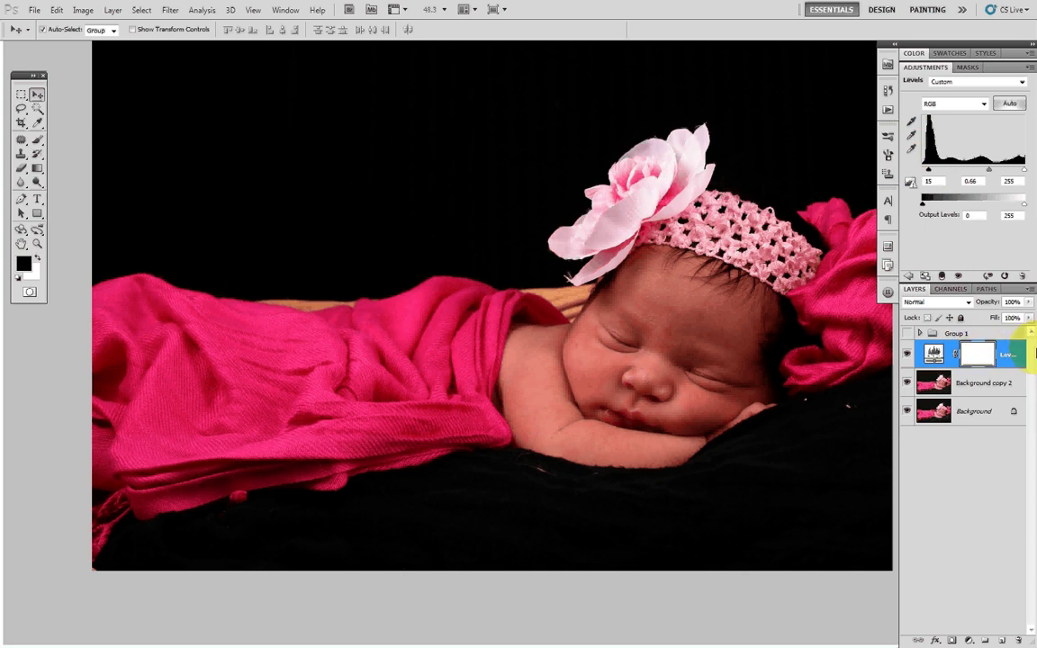
- Activate the Brush tool and pick the soft round 25 px brush tip
{"action": "key", "text": "b"}
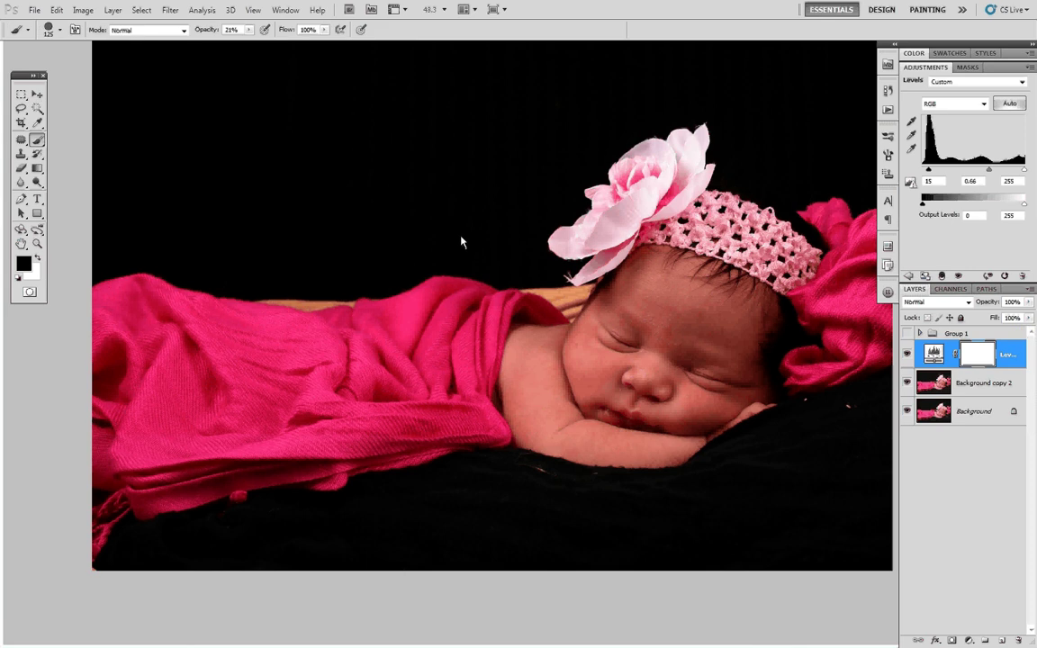
{"action": "key", "text": "F5"}
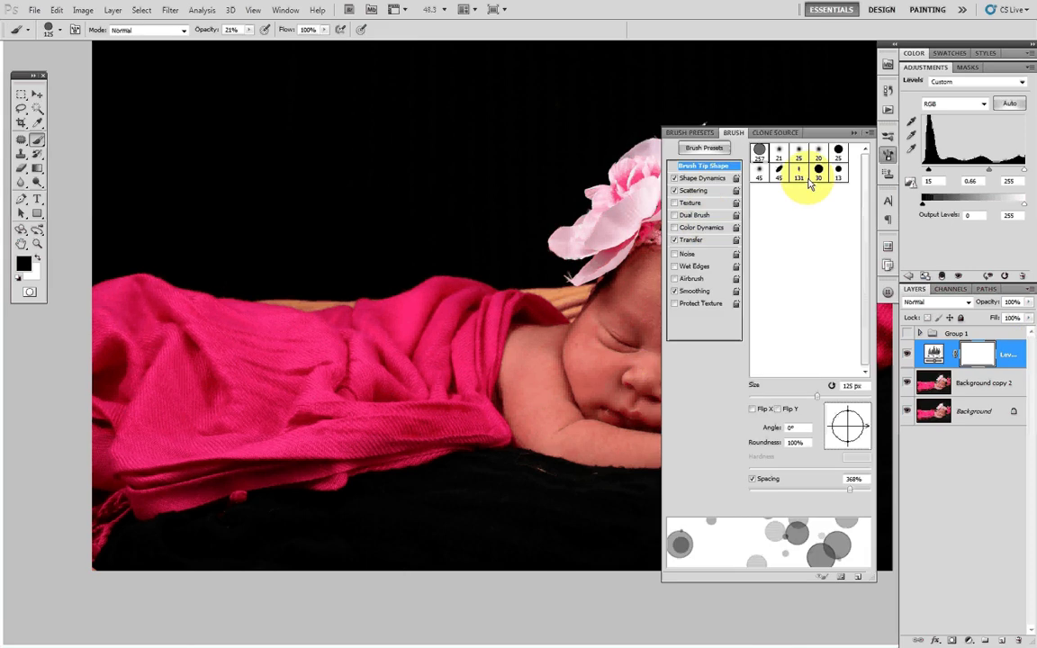
{"action": "left_click", "coordinate": [800, 155]}
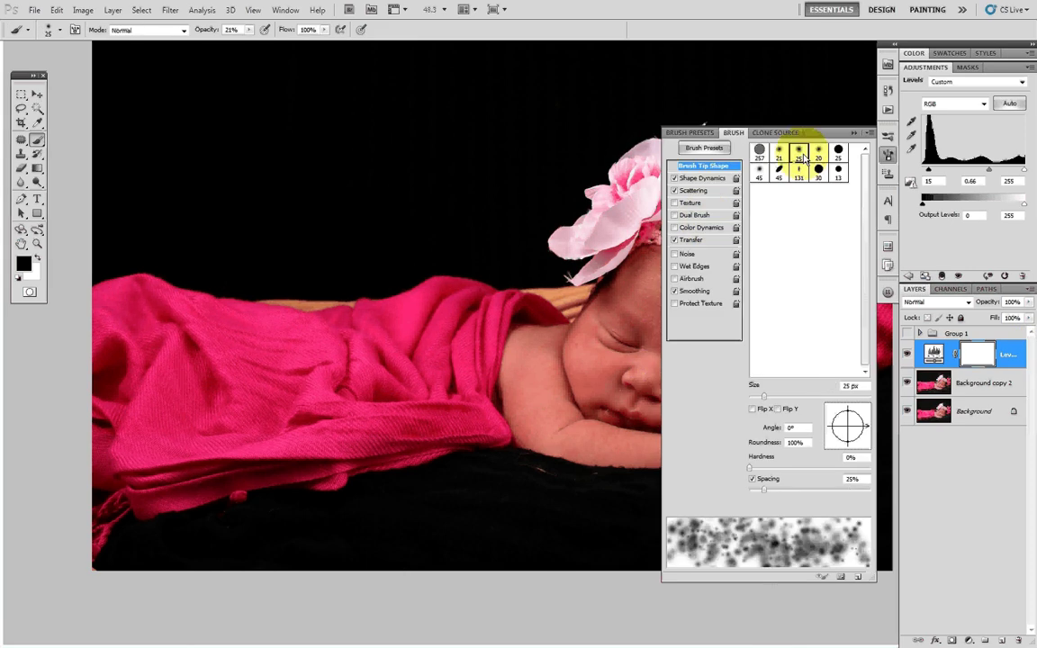
- Replace the current brushes with the Eyelashes set and choose its soft round 25 px tip
{"action": "left_click", "coordinate": [703, 148]}
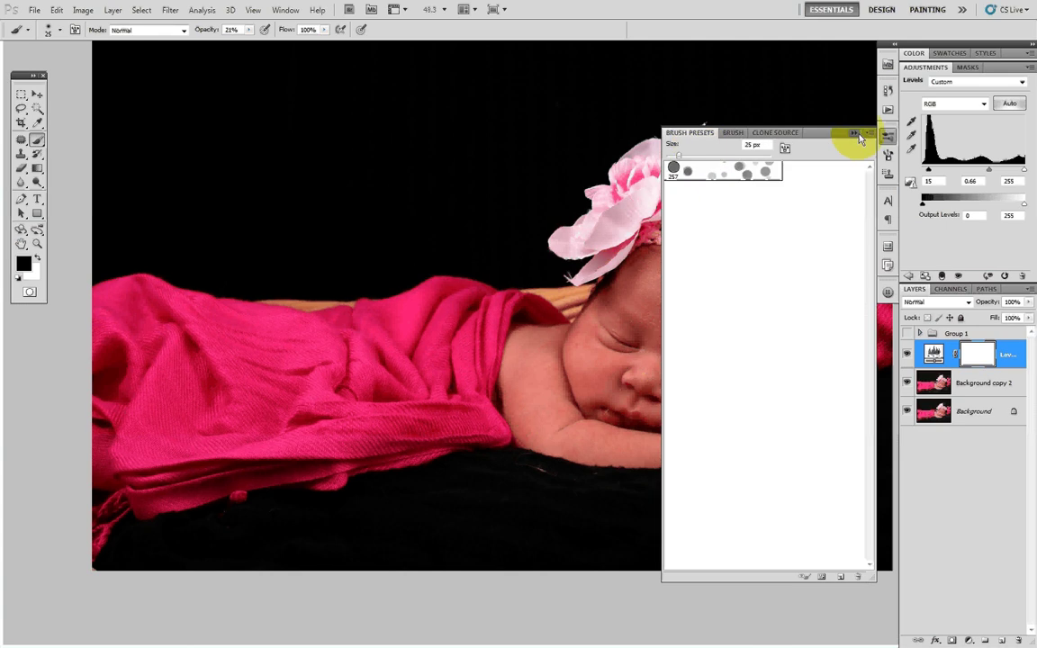
{"action": "left_click", "coordinate": [888, 140]}
{"action": "left_click", "coordinate": [889, 142]}
{"action": "left_click", "coordinate": [867, 134]}
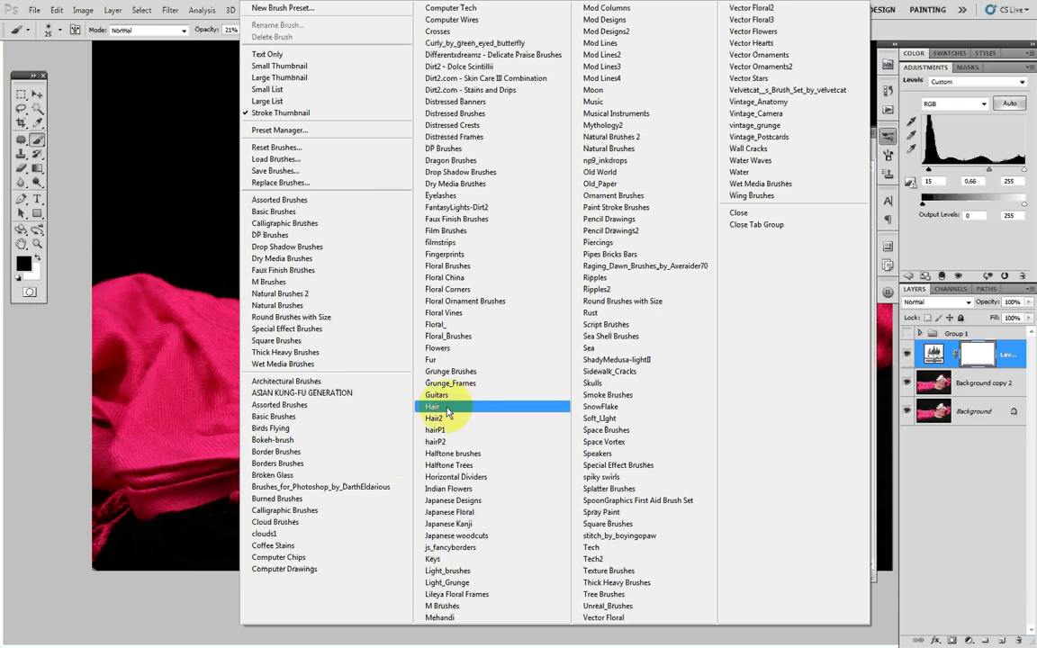
{"action": "left_click", "coordinate": [495, 204]}
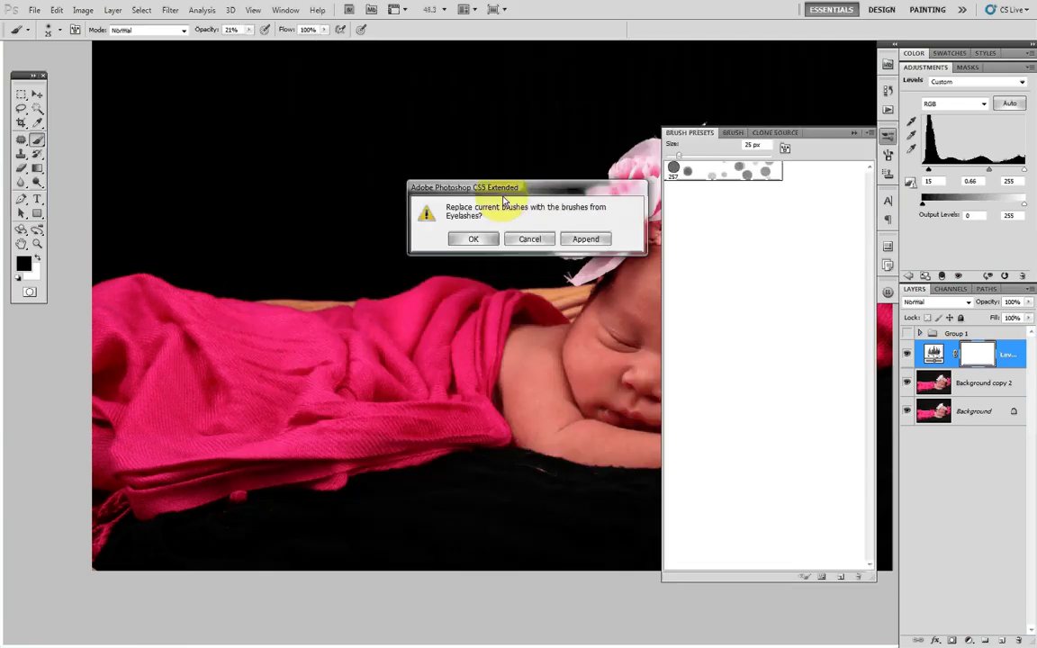
{"action": "left_click", "coordinate": [470, 238]}
{"action": "left_click", "coordinate": [733, 133]}
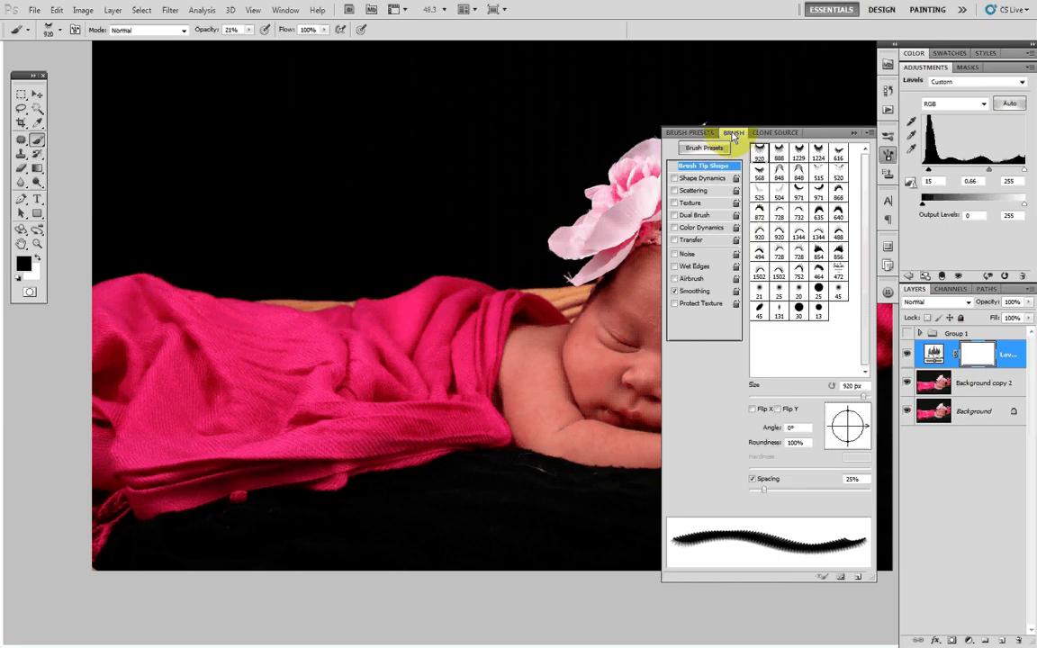
{"action": "left_click", "coordinate": [800, 290]}
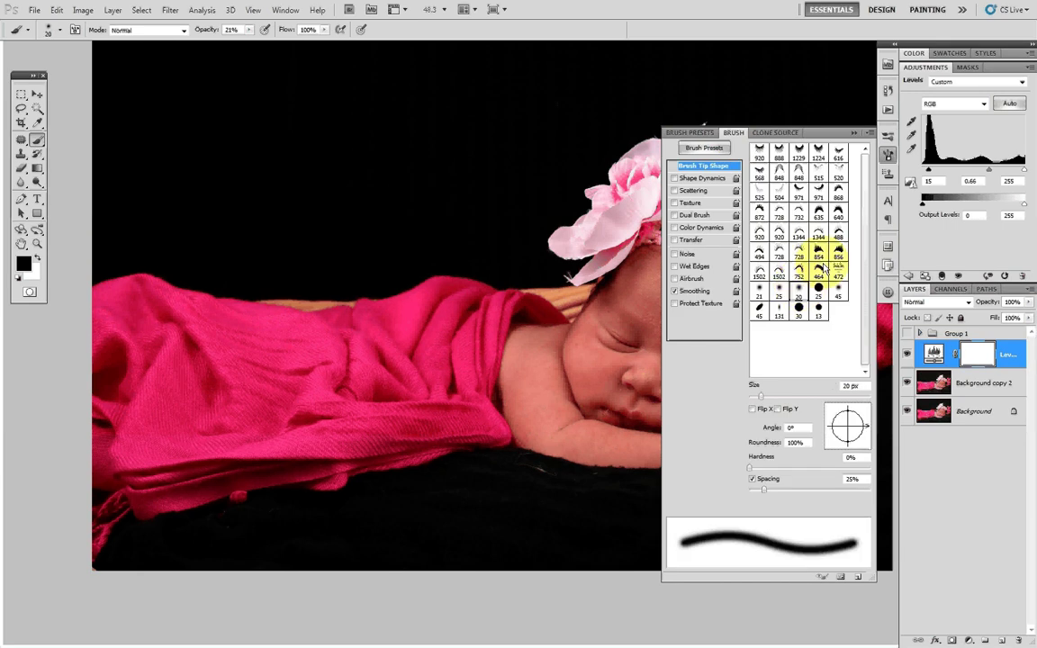
{"action": "left_click", "coordinate": [853, 135]}
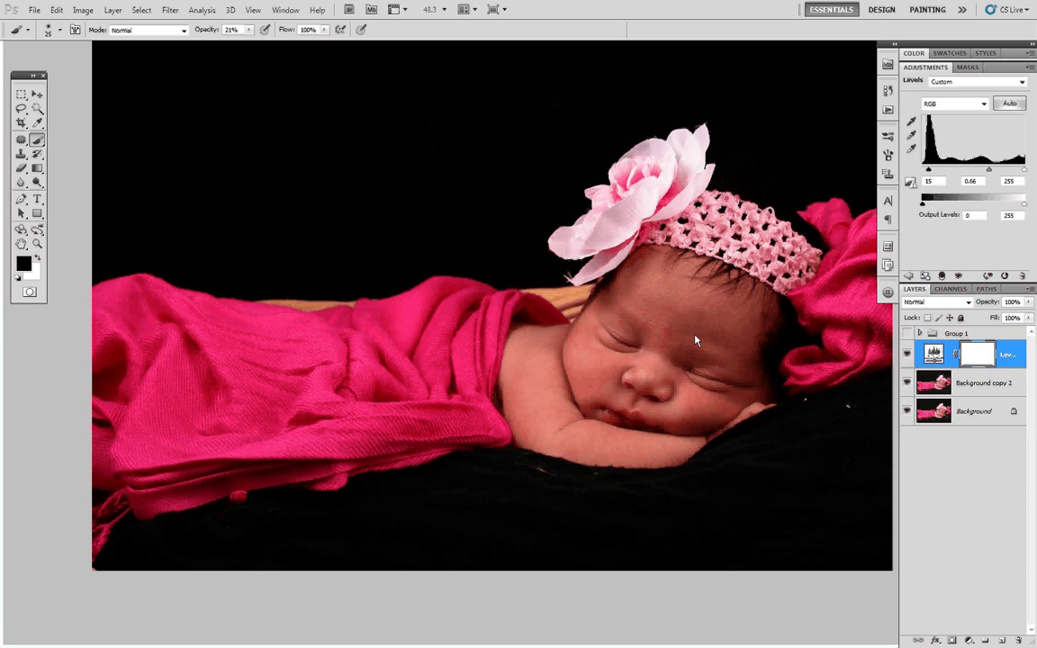
- Paint black on the Levels mask over the baby, flower headband and pink fabric with a 300 px brush at 100% opacity
{"action": "key", "text": "bracketright"}
{"action": "key", "text": "bracketright"}
{"action": "key", "text": "bracketright"}
{"action": "key", "text": "bracketright"}
{"action": "key", "text": "bracketright"}
{"action": "key", "text": "bracketright"}
{"action": "key", "text": "bracketright"}
{"action": "key", "text": "bracketright"}
{"action": "key", "text": "bracketright"}
{"action": "key", "text": "bracketright"}
{"action": "key", "text": "bracketright"}
{"action": "key", "text": "bracketright"}
{"action": "key", "text": "0"}
{"action": "left_click", "coordinate": [664, 292]}
{"action": "key", "text": "backslash"}
{"action": "mouse_move", "coordinate": [664, 289]}
{"action": "left_mouse_down"}
{"action": "mouse_move", "coordinate": [632, 347]}
{"action": "mouse_move", "coordinate": [495, 366]}
{"action": "mouse_move", "coordinate": [383, 412]}
{"action": "mouse_move", "coordinate": [64, 479]}
{"action": "mouse_move", "coordinate": [115, 449]}
{"action": "mouse_move", "coordinate": [132, 368]}
{"action": "mouse_move", "coordinate": [107, 329]}
{"action": "mouse_move", "coordinate": [256, 351]}
{"action": "mouse_move", "coordinate": [677, 292]}
{"action": "mouse_move", "coordinate": [737, 338]}
{"action": "mouse_move", "coordinate": [802, 342]}
{"action": "left_mouse_up"}
{"action": "mouse_move", "coordinate": [812, 340]}
{"action": "left_mouse_down"}
{"action": "mouse_move", "coordinate": [713, 370]}
{"action": "mouse_move", "coordinate": [776, 345]}
{"action": "mouse_move", "coordinate": [764, 283]}
{"action": "mouse_move", "coordinate": [684, 308]}
{"action": "mouse_move", "coordinate": [714, 302]}
{"action": "mouse_move", "coordinate": [660, 262]}
{"action": "mouse_move", "coordinate": [563, 267]}
{"action": "mouse_move", "coordinate": [537, 250]}
{"action": "mouse_move", "coordinate": [482, 274]}
{"action": "mouse_move", "coordinate": [482, 467]}
{"action": "mouse_move", "coordinate": [535, 466]}
{"action": "mouse_move", "coordinate": [765, 355]}
{"action": "mouse_move", "coordinate": [607, 348]}
{"action": "mouse_move", "coordinate": [750, 266]}
{"action": "mouse_move", "coordinate": [692, 289]}
{"action": "left_mouse_up"}
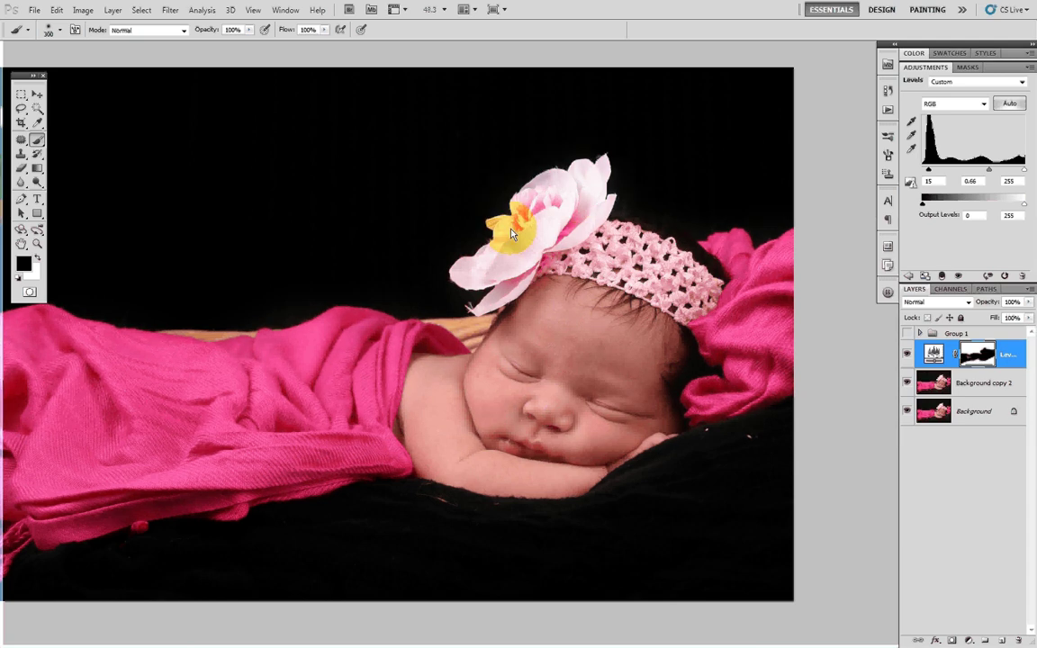
- Display the Levels mask on its own, paint the gray gaps in the fabric area black, and return to the image view
{"action": "left_click_drag", "start_coordinate": [336, 382], "coordinate": [641, 312]}
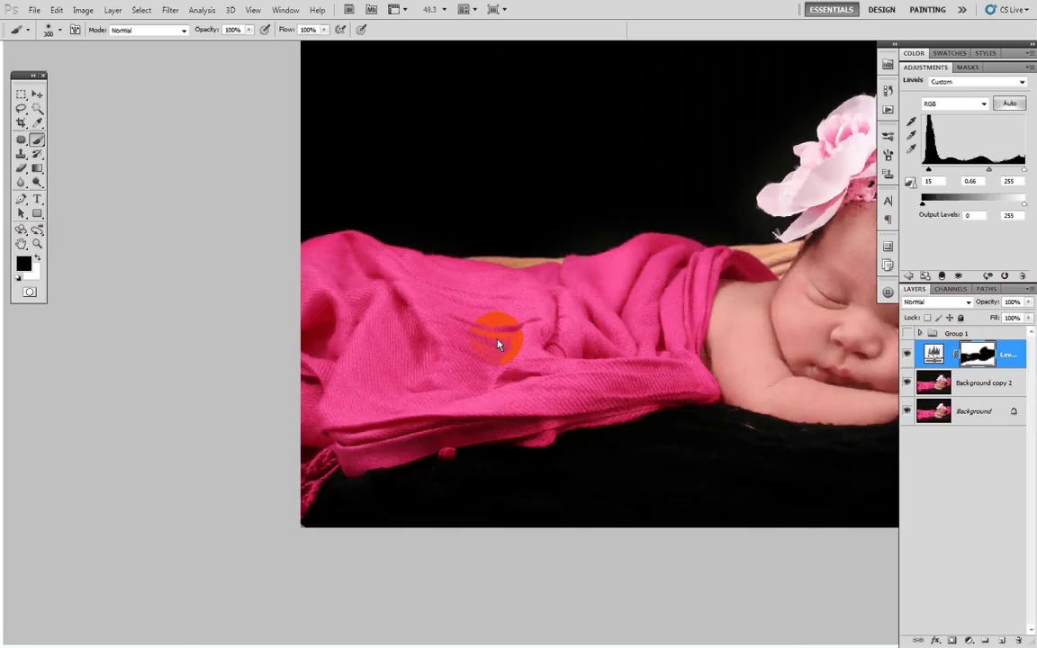
{"action": "left_click", "coordinate": [976, 357], "text": "alt"}
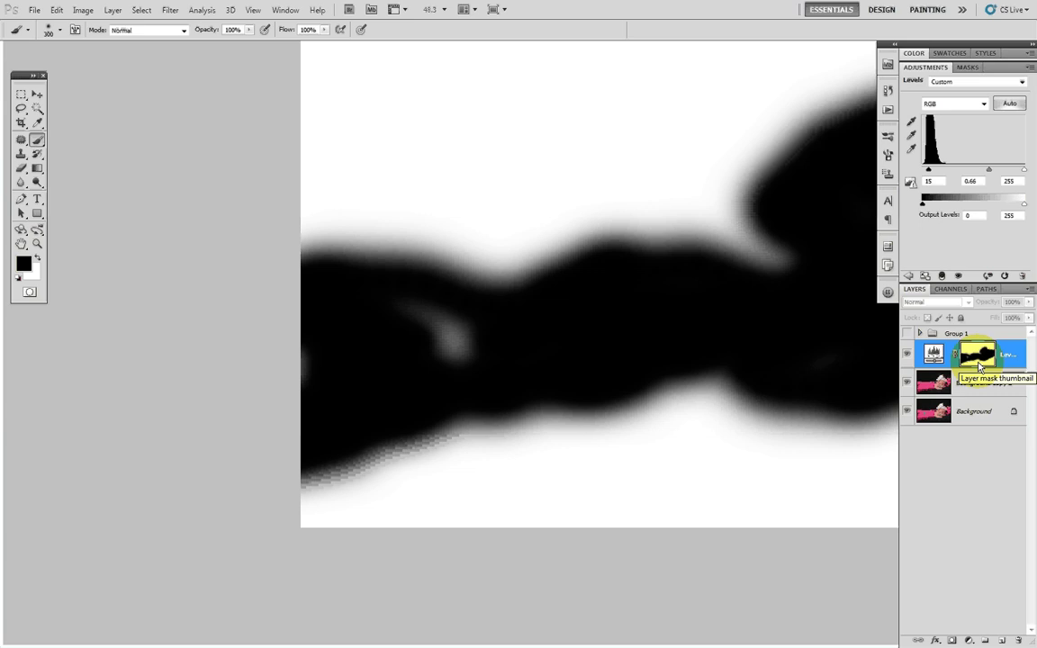
{"action": "left_click", "coordinate": [979, 361], "text": "alt"}
{"action": "left_click", "coordinate": [979, 360], "text": "alt"}
{"action": "left_click_drag", "start_coordinate": [632, 360], "coordinate": [532, 364]}
{"action": "left_click", "coordinate": [245, 396]}
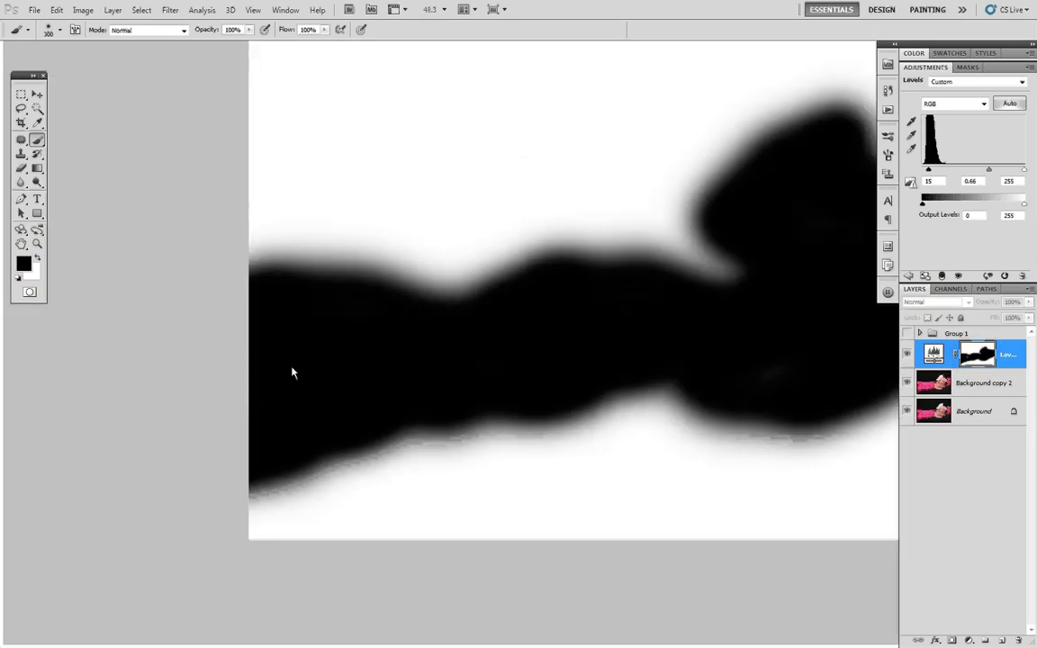
{"action": "left_click", "coordinate": [1010, 361]}
{"action": "left_click", "coordinate": [984, 358], "text": "alt"}
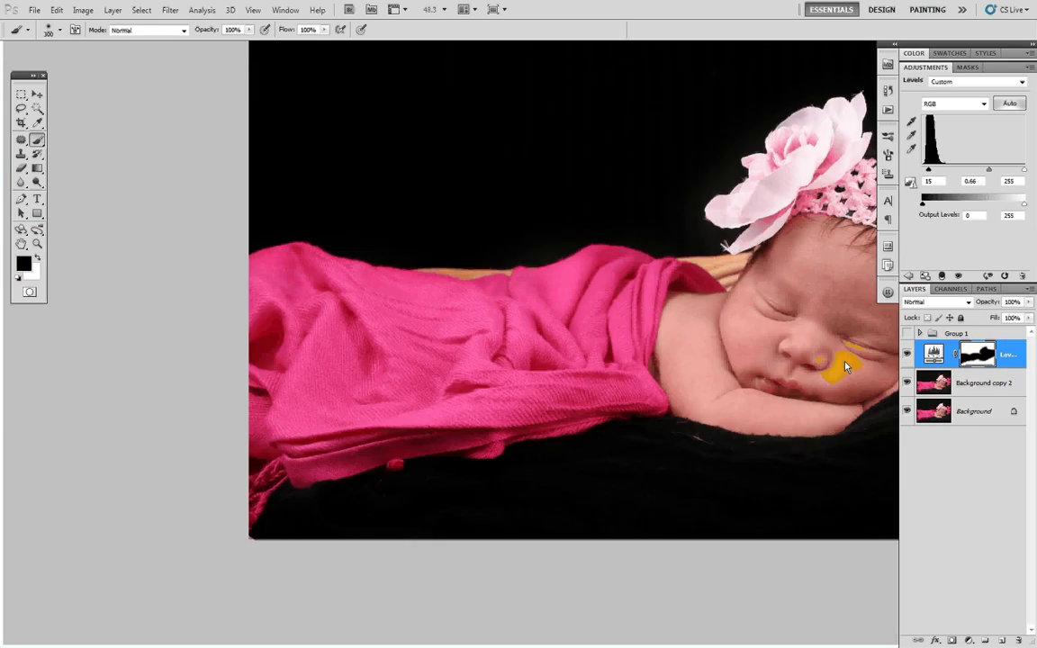
{"action": "left_click_drag", "start_coordinate": [743, 353], "coordinate": [567, 386]}
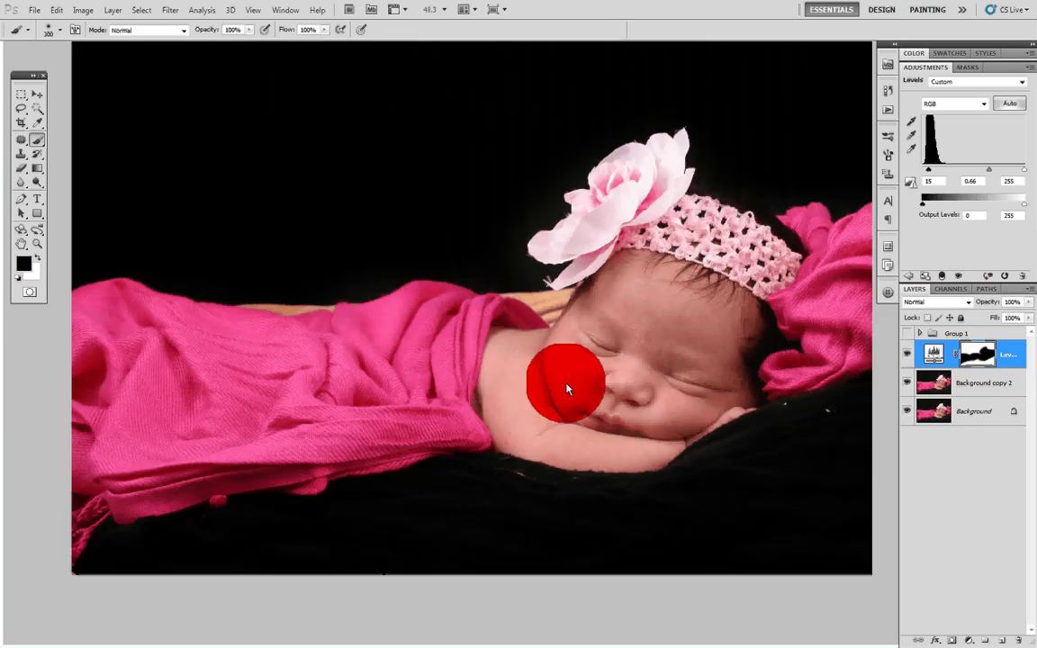
- Hide the Levels layer and add a new empty layer directly beneath it
{"action": "left_click", "coordinate": [907, 354]}
{"action": "left_click", "coordinate": [1004, 641]}
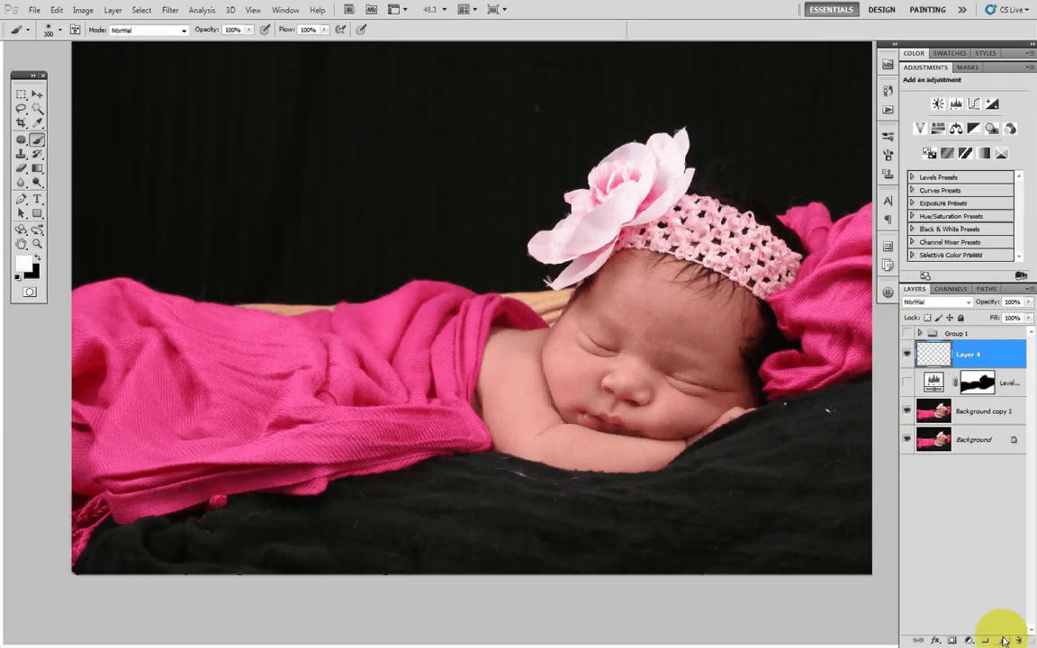
{"action": "left_click_drag", "start_coordinate": [975, 363], "coordinate": [971, 393]}
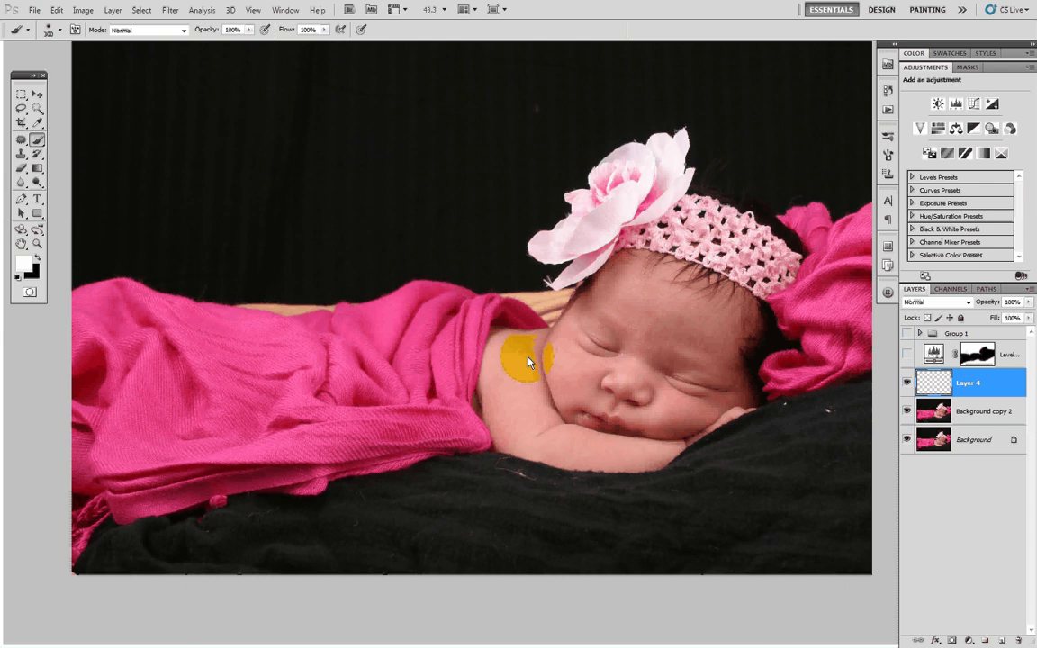
- Paint black with a 50 px brush on the new layer over the lint below the baby's arm
{"action": "key", "text": "x"}
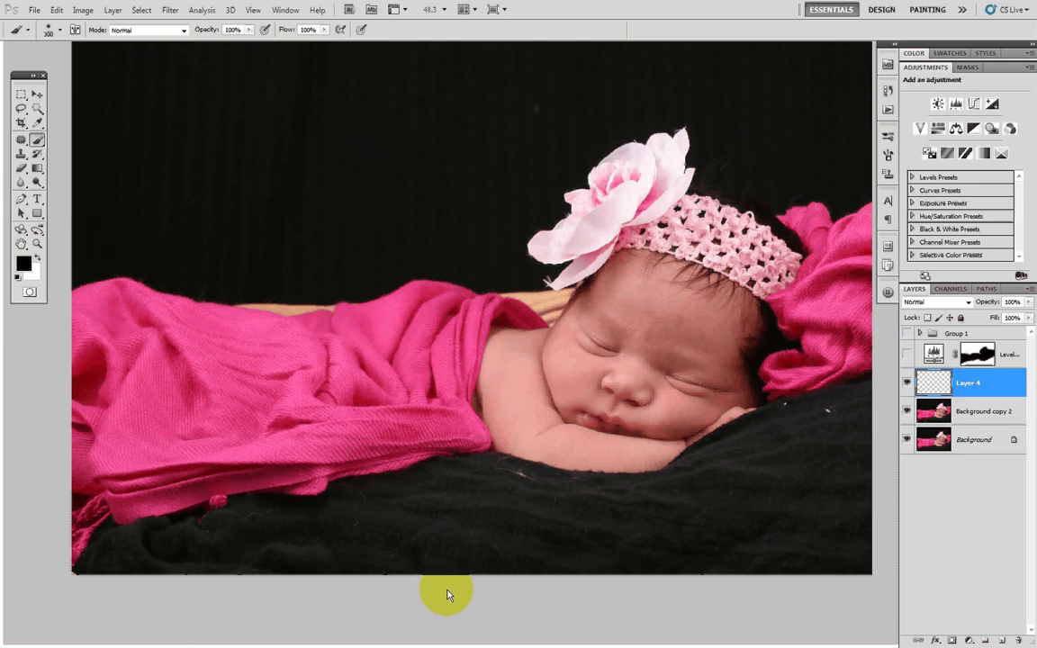
{"action": "scroll", "coordinate": [489, 543], "scroll_direction": "up", "scroll_amount": 5}
{"action": "scroll", "coordinate": [489, 542], "scroll_direction": "up", "scroll_amount": 4}
{"action": "mouse_move", "coordinate": [428, 497]}
{"action": "left_mouse_down"}
{"action": "mouse_move", "coordinate": [405, 498]}
{"action": "mouse_move", "coordinate": [369, 554]}
{"action": "left_mouse_up"}
{"action": "key", "text": "bracketleft"}
{"action": "key", "text": "bracketleft"}
{"action": "key", "text": "bracketleft"}
{"action": "key", "text": "bracketleft"}
{"action": "key", "text": "bracketleft"}
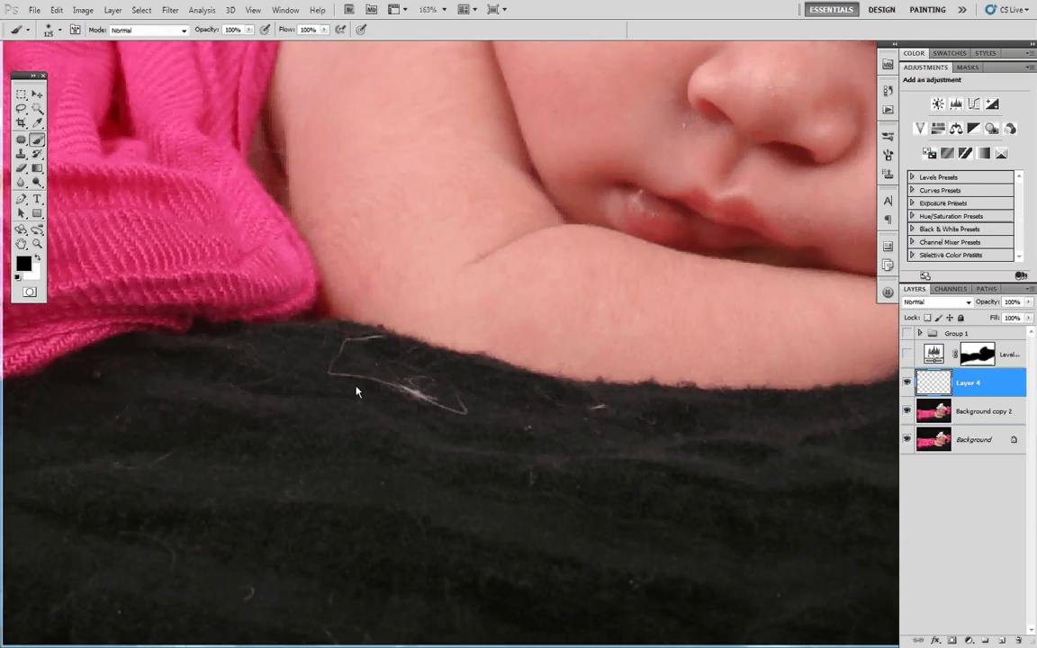
{"action": "key", "text": "bracketleft"}
{"action": "key", "text": "bracketleft"}
{"action": "key", "text": "bracketleft"}
{"action": "key", "text": "bracketleft"}
{"action": "left_click_drag", "start_coordinate": [340, 377], "coordinate": [455, 422]}
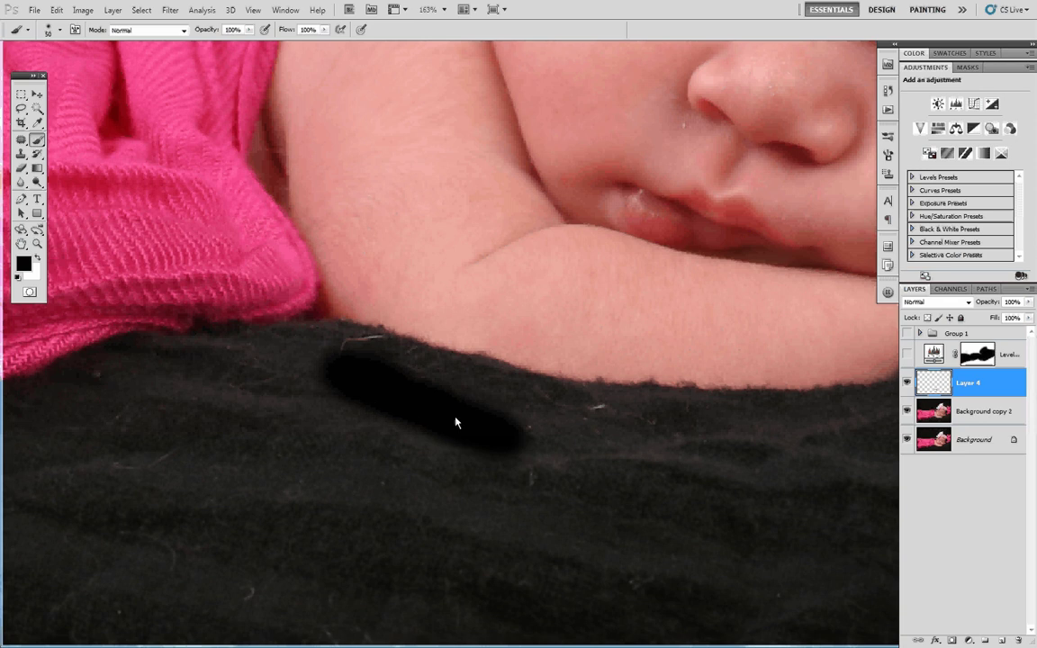
{"action": "left_click_drag", "start_coordinate": [350, 354], "coordinate": [579, 416]}
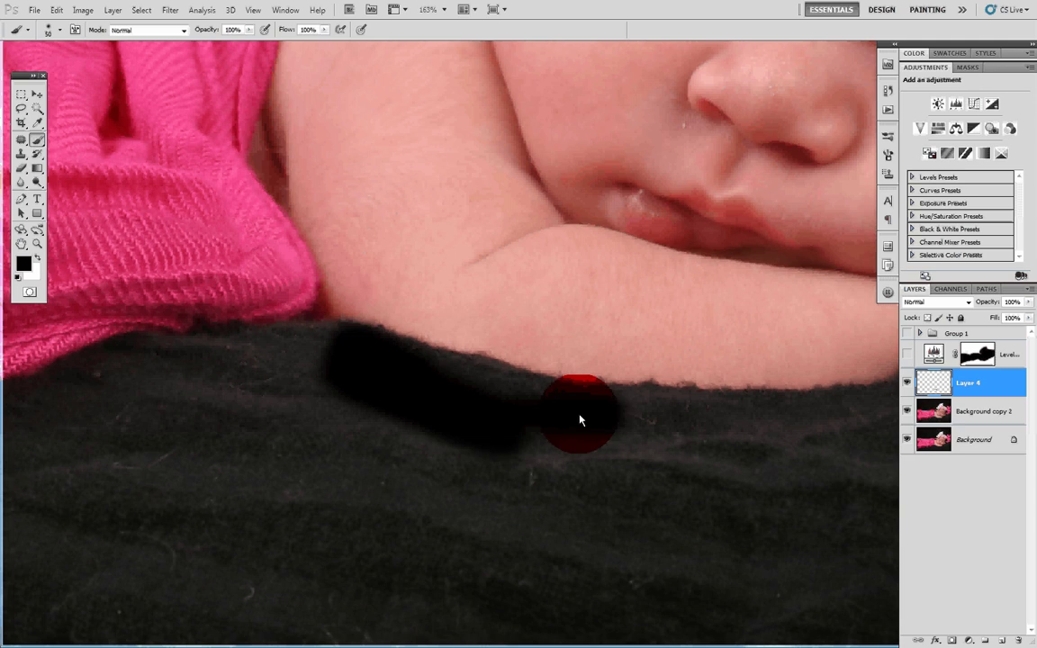
- Show the Levels layer again and toggle the painted layer off and on to compare the lint cleanup
{"action": "scroll", "coordinate": [759, 482], "scroll_direction": "down", "scroll_amount": 5}
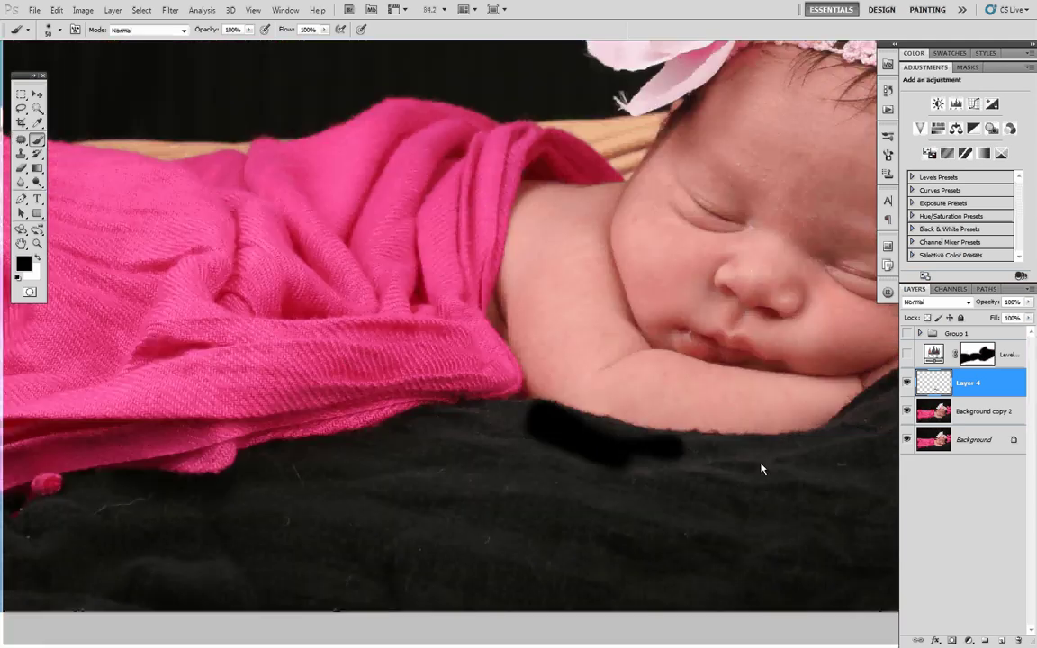
{"action": "left_click", "coordinate": [907, 356]}
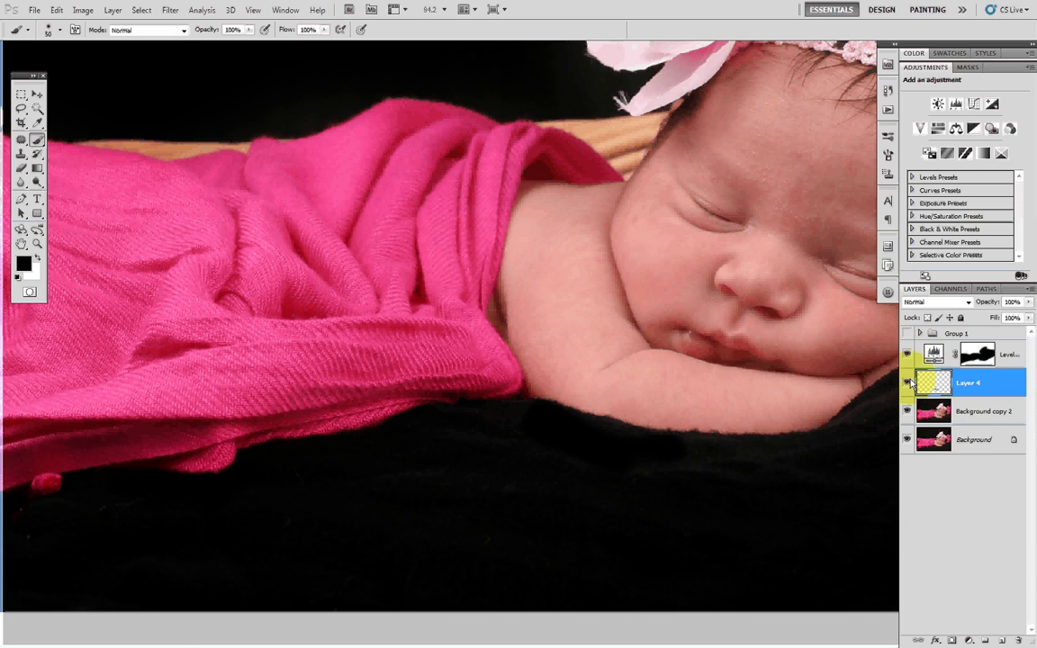
{"action": "left_click", "coordinate": [908, 384]}
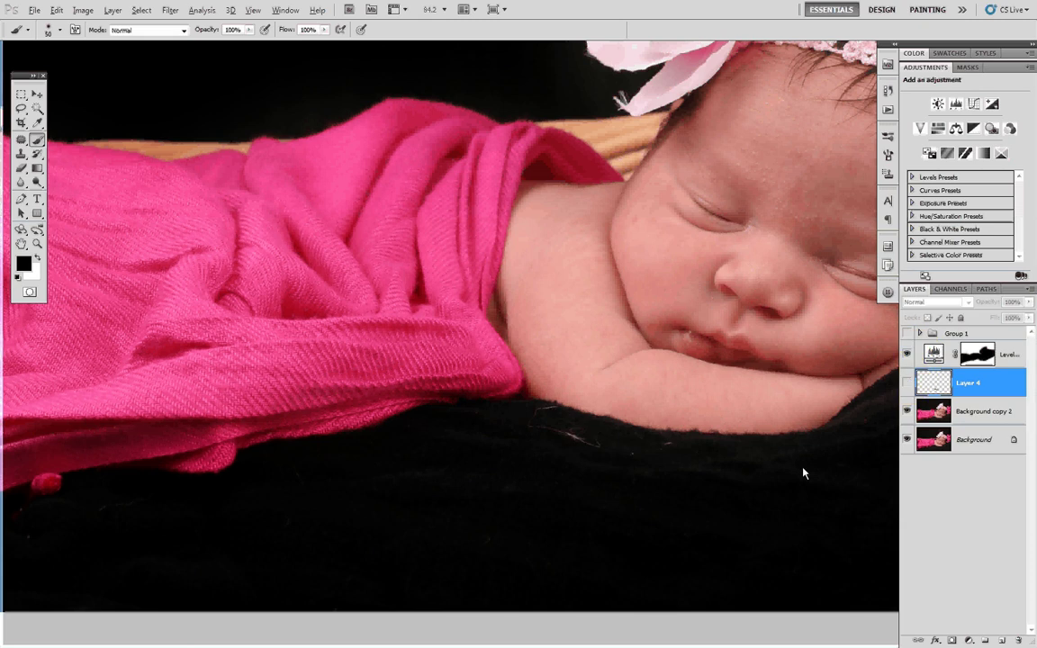
{"action": "scroll", "coordinate": [799, 470], "scroll_direction": "down", "scroll_amount": 3}
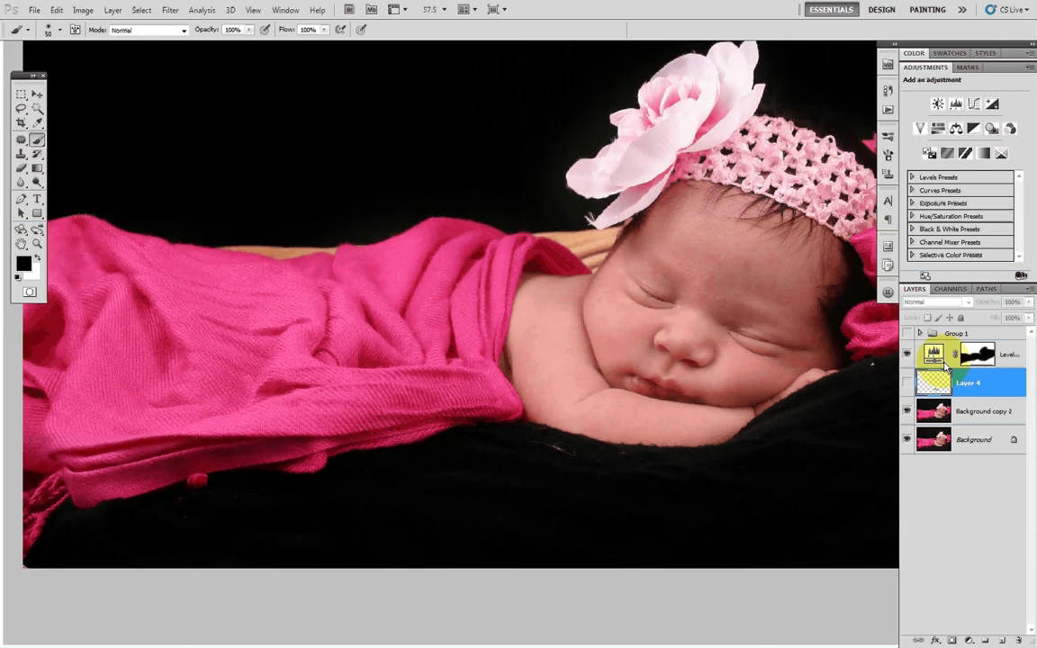
{"action": "left_click", "coordinate": [907, 384]}
{"action": "scroll", "coordinate": [784, 368], "scroll_direction": "down", "scroll_amount": 1}
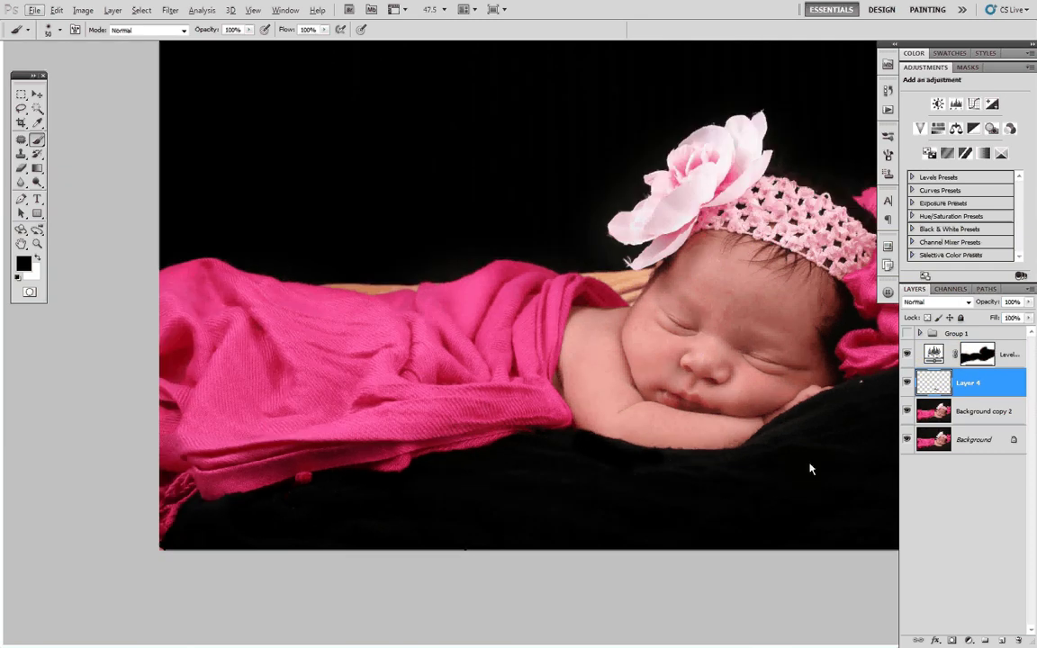
- Paint black over the light specks on the black cloth beside the baby's hand
{"action": "scroll", "coordinate": [666, 423], "scroll_direction": "up", "scroll_amount": 8}
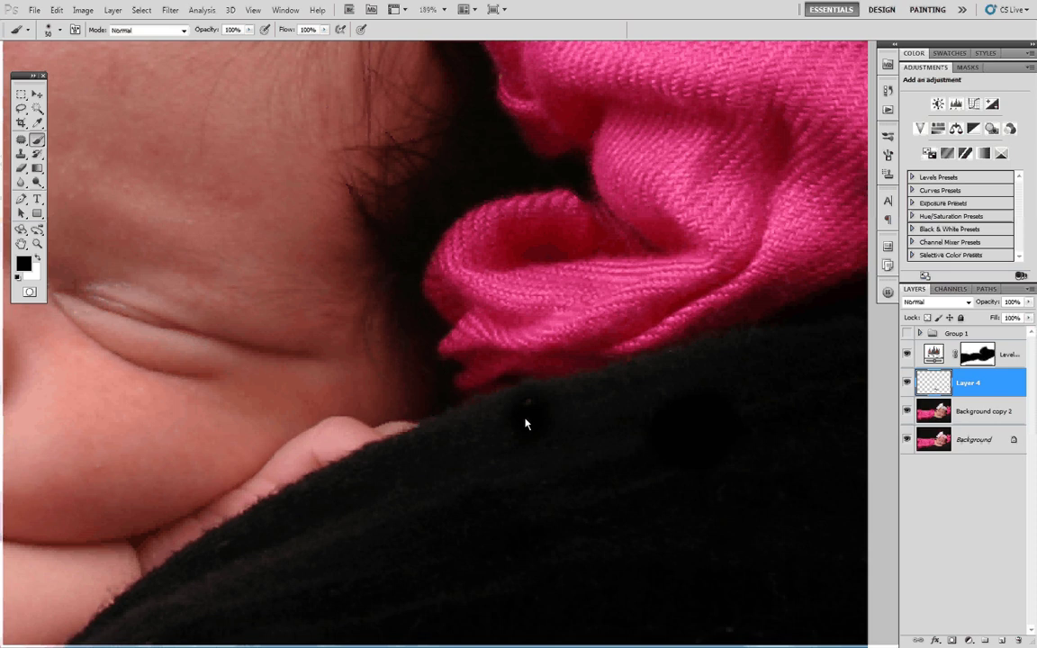
{"action": "mouse_move", "coordinate": [532, 417]}
{"action": "left_mouse_down"}
{"action": "mouse_move", "coordinate": [476, 444]}
{"action": "mouse_move", "coordinate": [627, 500]}
{"action": "left_mouse_up"}
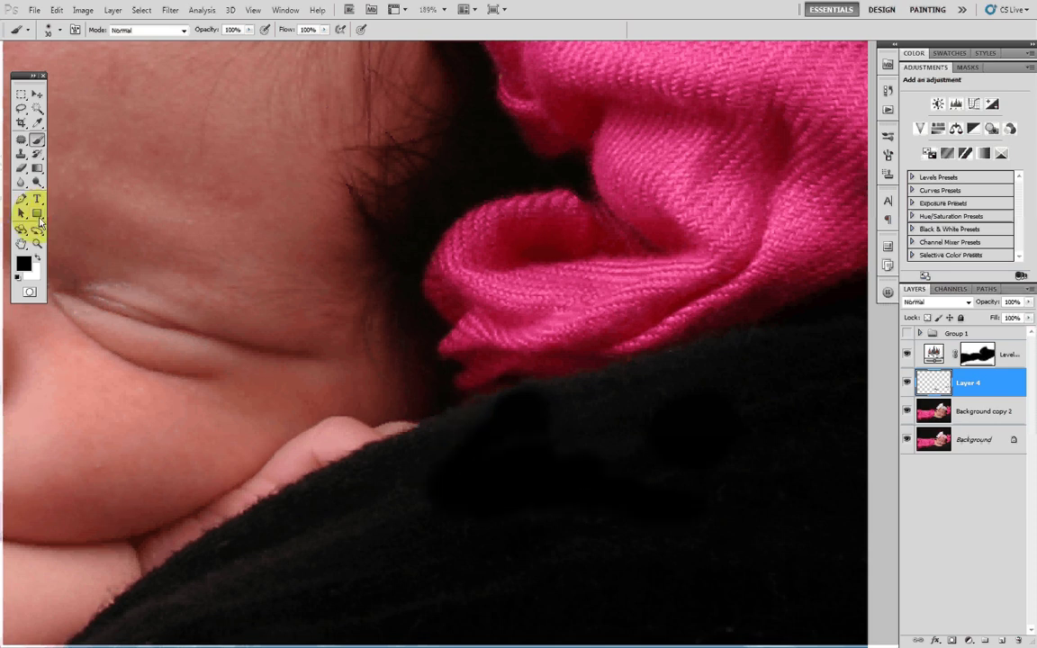
{"action": "left_click_drag", "start_coordinate": [14, 506], "coordinate": [500, 251]}
{"action": "scroll", "coordinate": [482, 253], "scroll_direction": "down", "scroll_amount": 4}
{"action": "scroll", "coordinate": [471, 252], "scroll_direction": "down", "scroll_amount": 6}
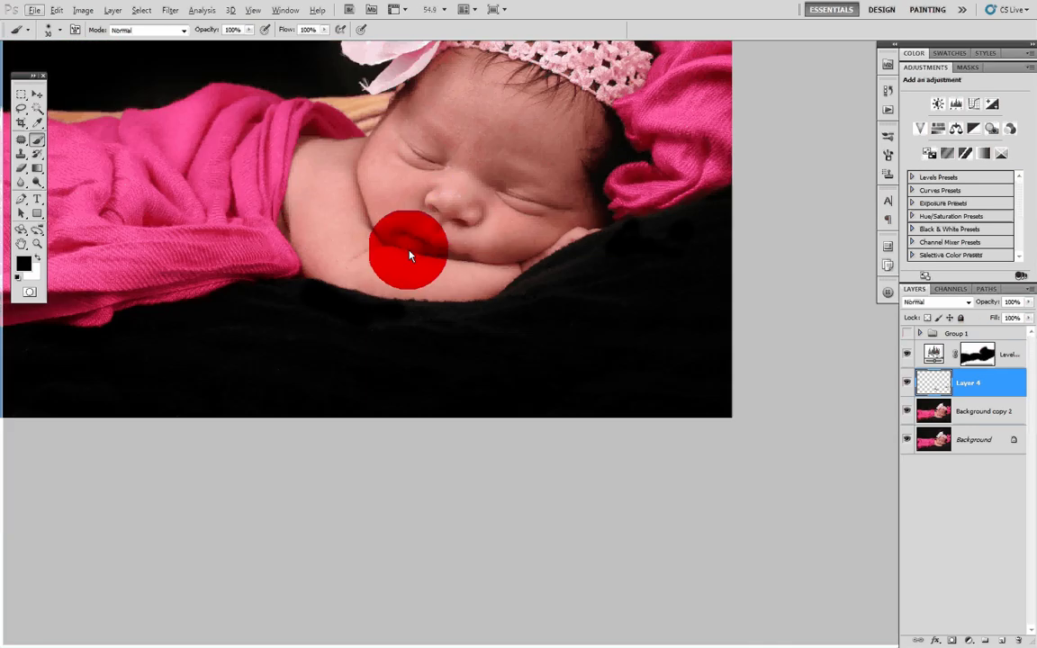
{"action": "left_click_drag", "start_coordinate": [409, 252], "coordinate": [635, 325]}
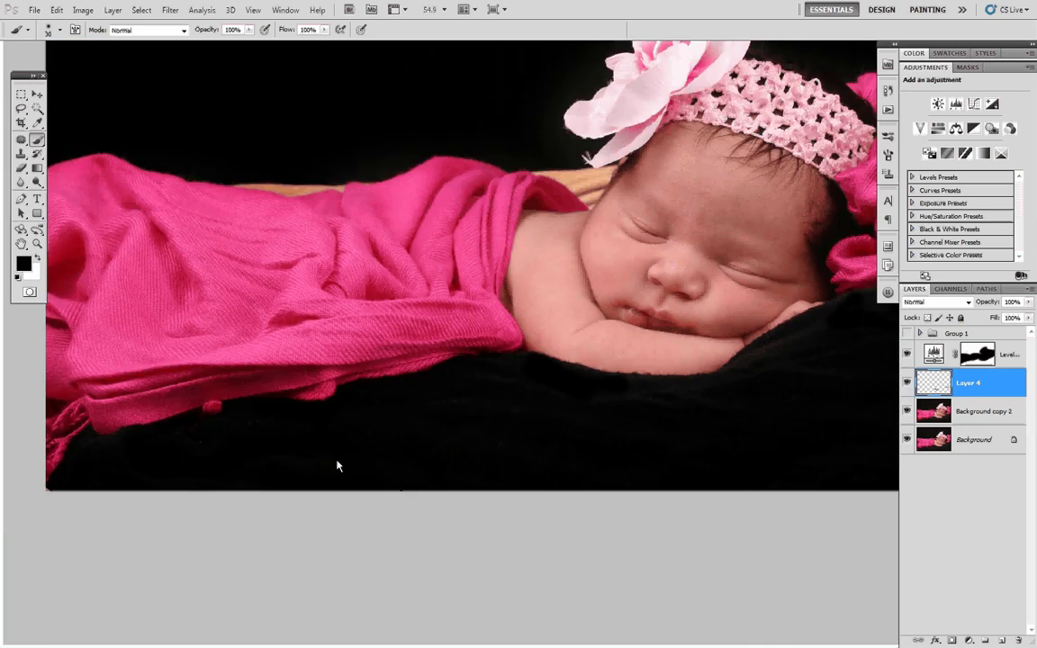
- Paint out the pink tassel at the blanket's lower-left corner in black, using 70 px and 45 px brush sizes
{"action": "left_click", "coordinate": [149, 462], "text": "ctrl"}
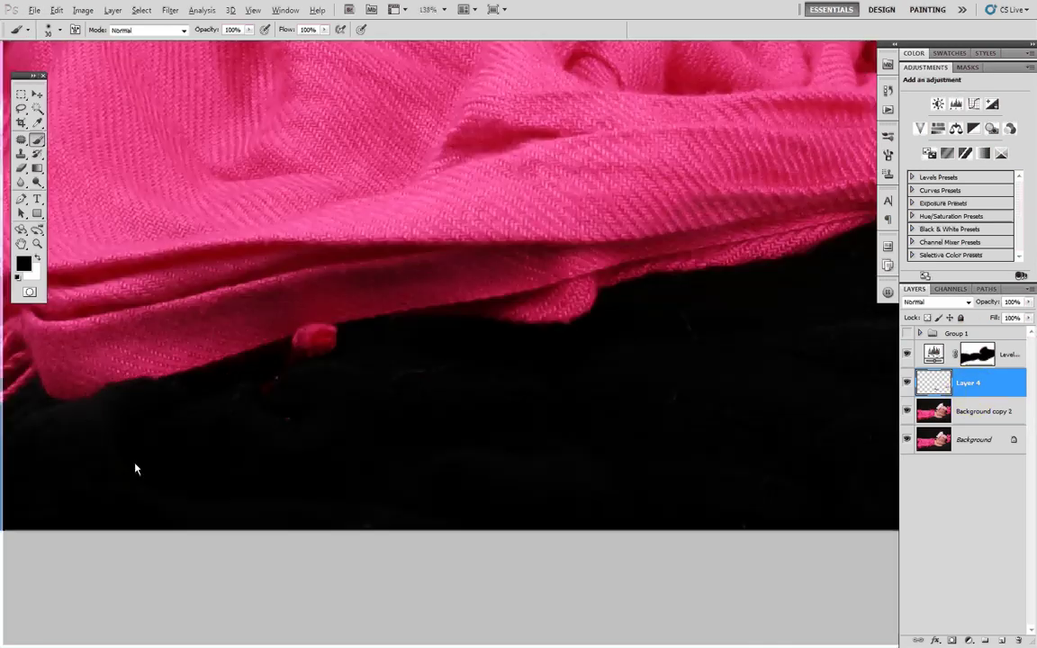
{"action": "left_click_drag", "start_coordinate": [134, 468], "coordinate": [608, 440]}
{"action": "key", "text": "bracketright"}
{"action": "key", "text": "bracketright"}
{"action": "key", "text": "bracketright"}
{"action": "key", "text": "bracketright"}
{"action": "mouse_move", "coordinate": [408, 490]}
{"action": "left_mouse_down"}
{"action": "mouse_move", "coordinate": [398, 516]}
{"action": "mouse_move", "coordinate": [413, 447]}
{"action": "left_mouse_up"}
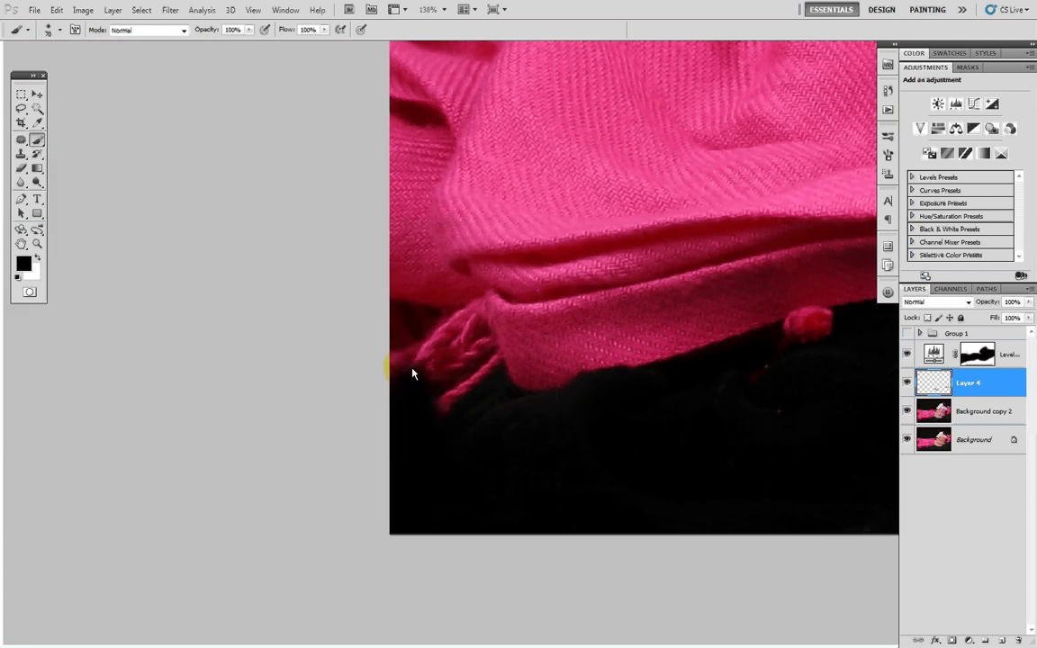
{"action": "mouse_move", "coordinate": [412, 370]}
{"action": "left_mouse_down"}
{"action": "mouse_move", "coordinate": [376, 386]}
{"action": "mouse_move", "coordinate": [436, 364]}
{"action": "mouse_move", "coordinate": [466, 414]}
{"action": "mouse_move", "coordinate": [486, 362]}
{"action": "mouse_move", "coordinate": [472, 324]}
{"action": "mouse_move", "coordinate": [419, 324]}
{"action": "mouse_move", "coordinate": [448, 356]}
{"action": "left_mouse_up"}
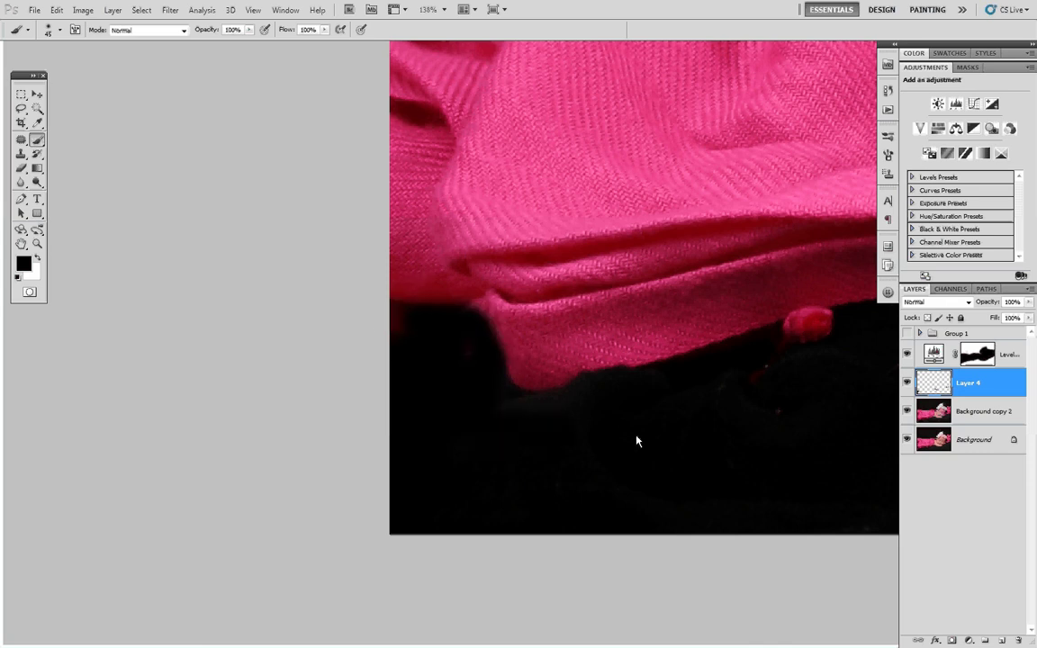
- Paint out the red bead below the blanket's hem in black with the 45 px brush
{"action": "left_click_drag", "start_coordinate": [774, 399], "coordinate": [523, 400]}
{"action": "left_click_drag", "start_coordinate": [560, 346], "coordinate": [551, 335]}
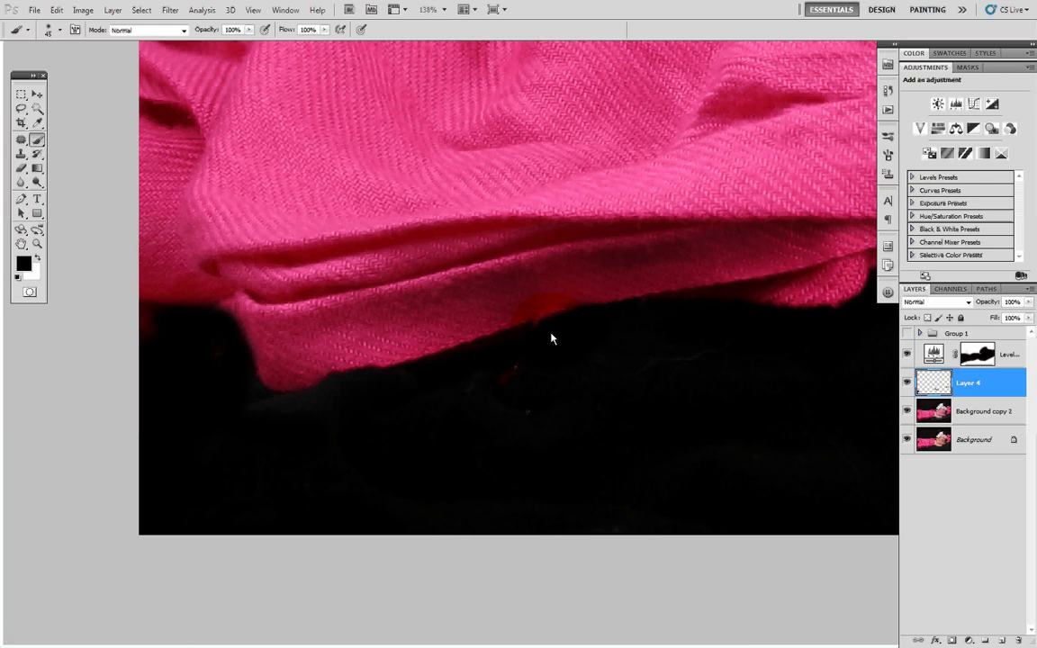
{"action": "key", "text": "ctrl+z"}
{"action": "left_click_drag", "start_coordinate": [632, 345], "coordinate": [304, 374]}
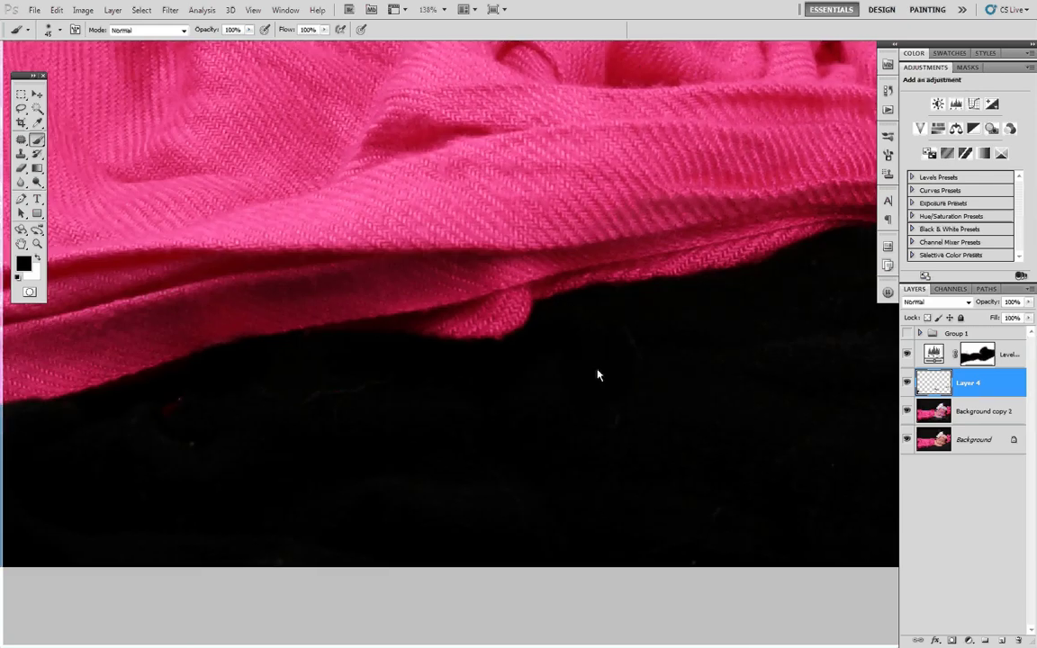
{"action": "scroll", "coordinate": [597, 376], "scroll_direction": "down", "scroll_amount": 5}
{"action": "left_click_drag", "start_coordinate": [428, 467], "coordinate": [544, 423]}
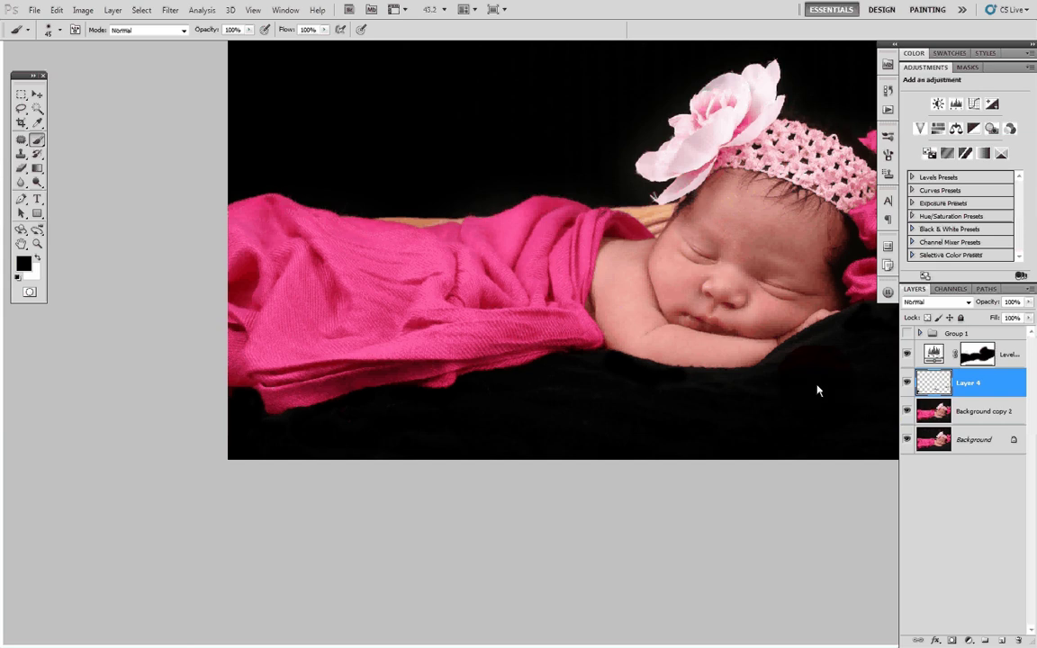
{"action": "left_click_drag", "start_coordinate": [817, 386], "coordinate": [846, 480]}
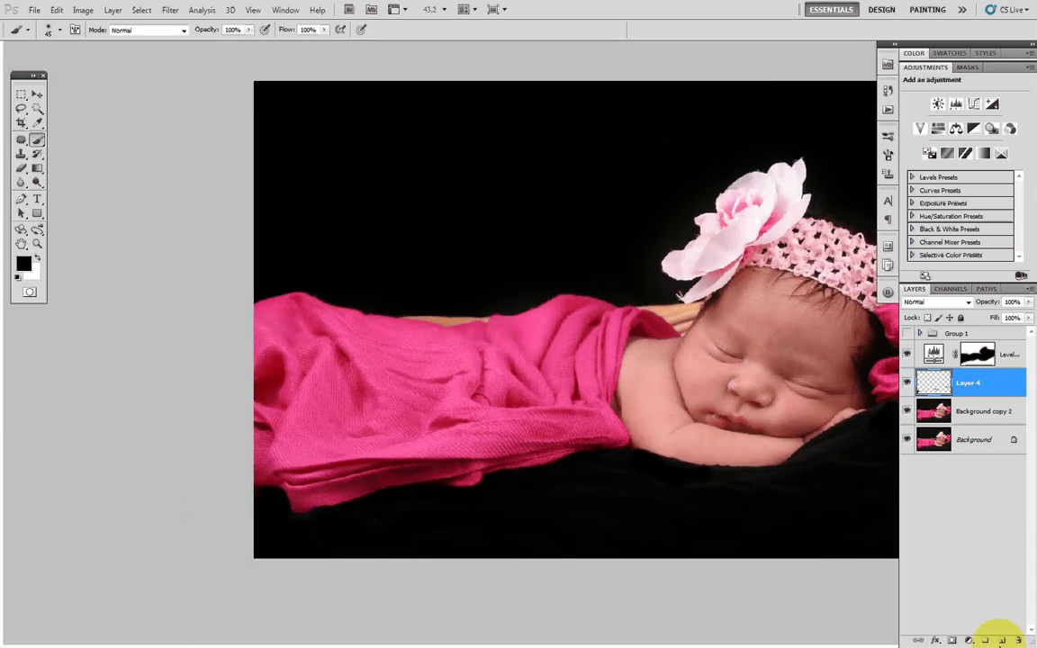
- Add another empty layer above the painted one and reduce the brush size to 15 px
{"action": "left_click", "coordinate": [1001, 639]}
{"action": "scroll", "coordinate": [401, 329], "scroll_direction": "up", "scroll_amount": 2}
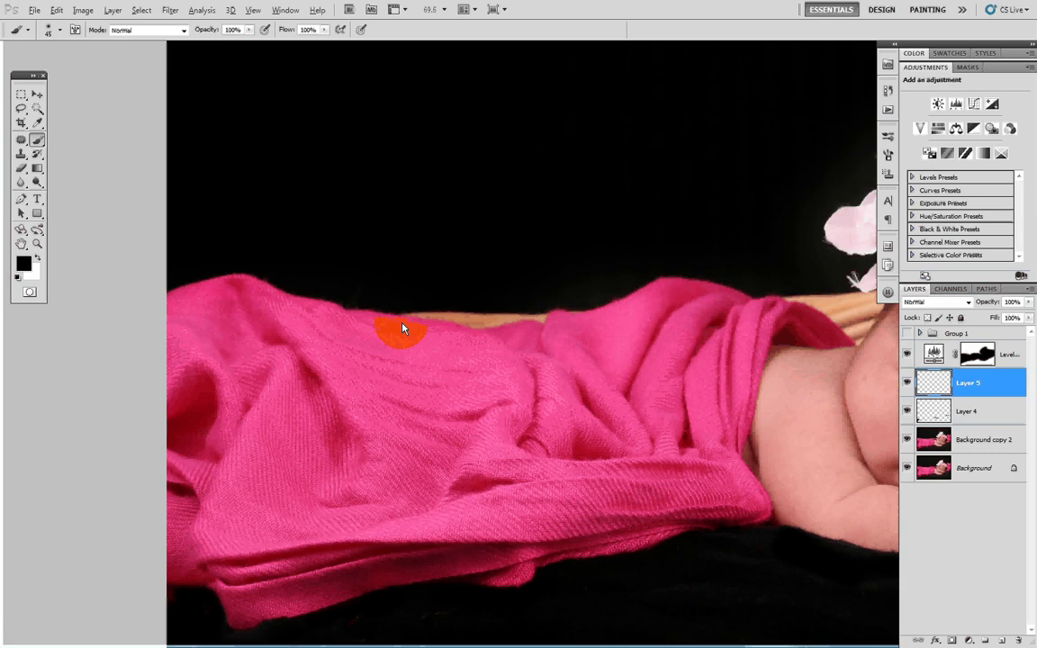
{"action": "scroll", "coordinate": [402, 329], "scroll_direction": "up", "scroll_amount": 5}
{"action": "scroll", "coordinate": [429, 333], "scroll_direction": "up", "scroll_amount": 1}
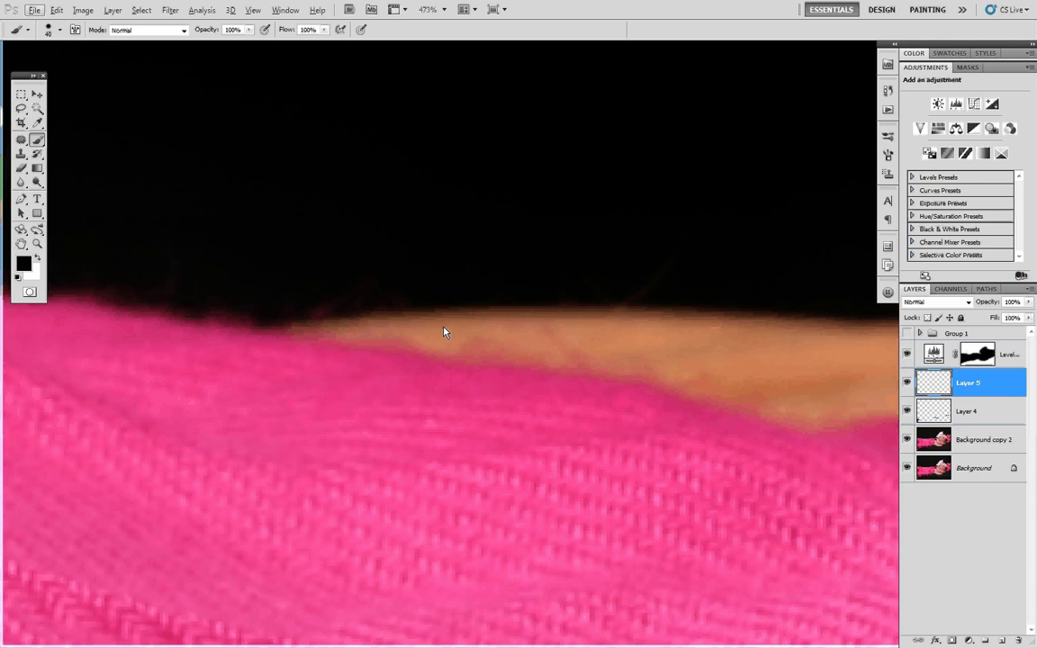
{"action": "key", "text": "bracketleft"}
{"action": "key", "text": "bracketleft"}
{"action": "key", "text": "bracketleft"}
{"action": "key", "text": "bracketleft"}
{"action": "key", "text": "bracketleft"}
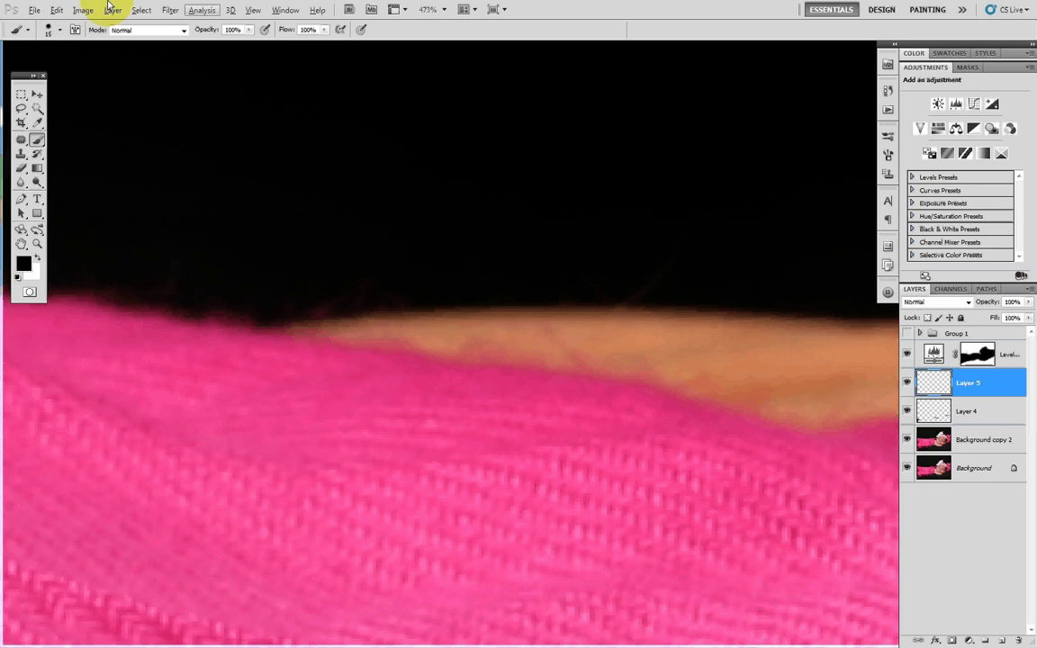
{"action": "left_click", "coordinate": [58, 30]}
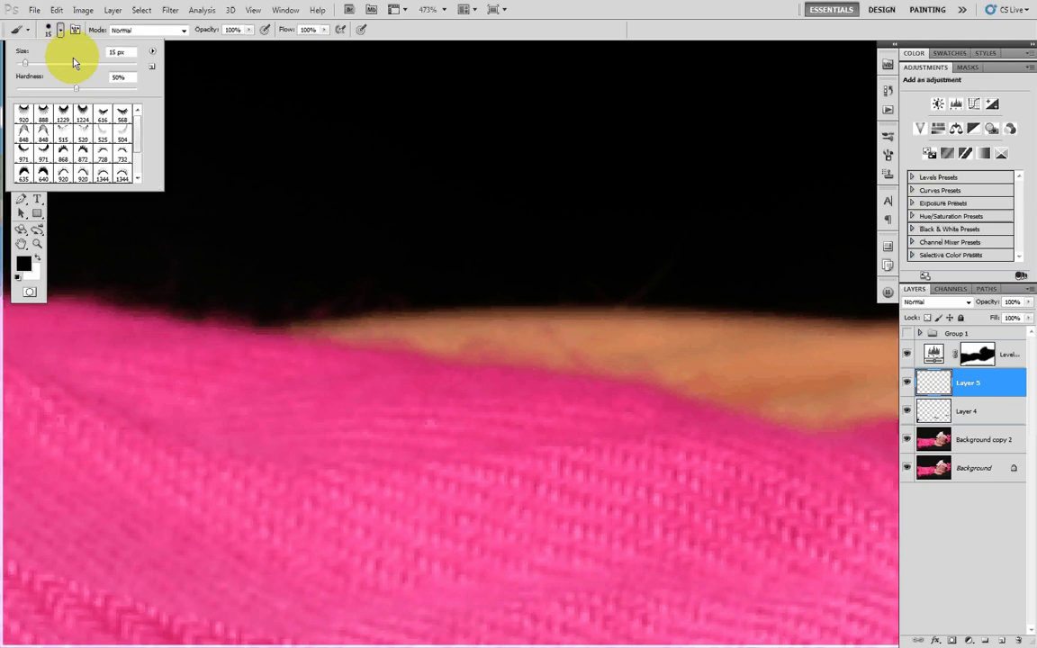
{"action": "left_click", "coordinate": [712, 11]}
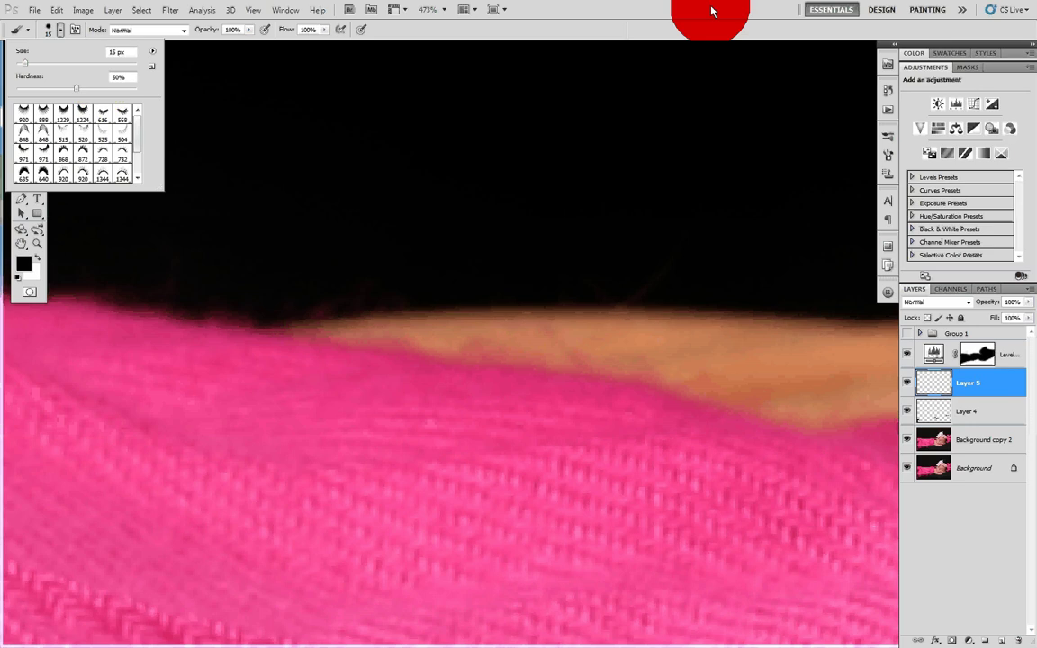
{"action": "left_click", "coordinate": [152, 51]}
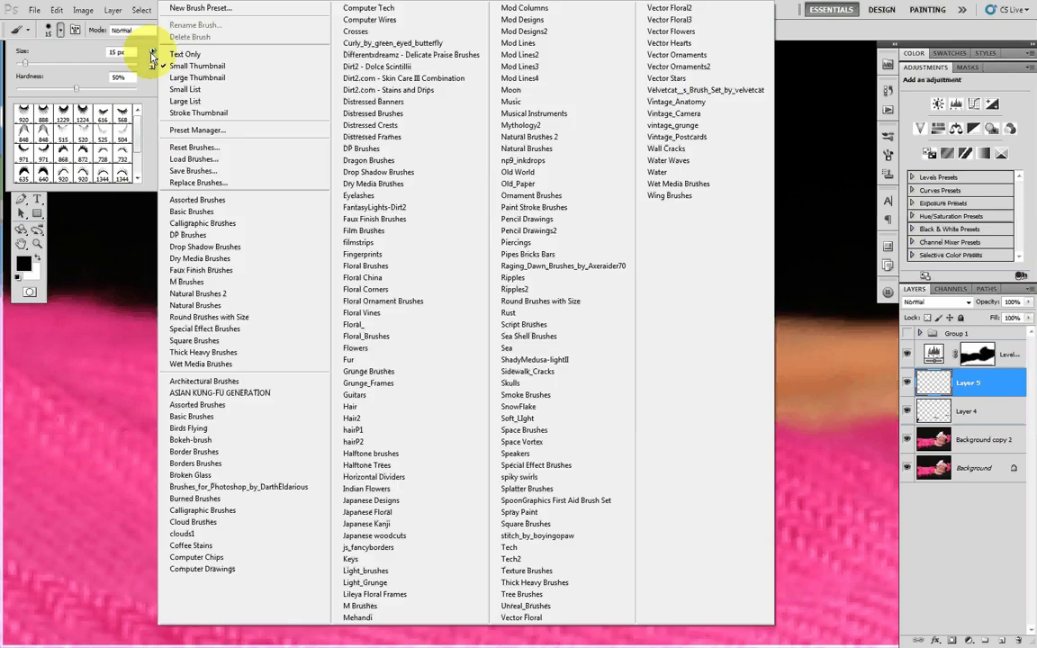
{"action": "left_click", "coordinate": [67, 44]}
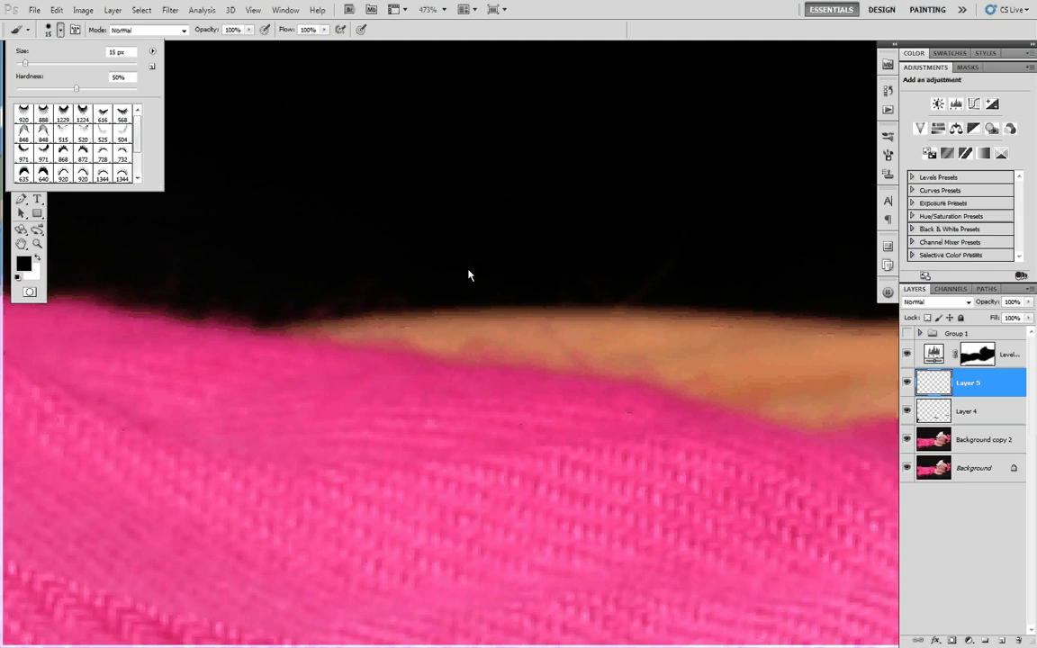
- Try painting black over the basket rim above the pink blanket with the 15 px brush
{"action": "left_click_drag", "start_coordinate": [468, 277], "coordinate": [575, 290]}
{"action": "left_click_drag", "start_coordinate": [405, 292], "coordinate": [477, 290]}
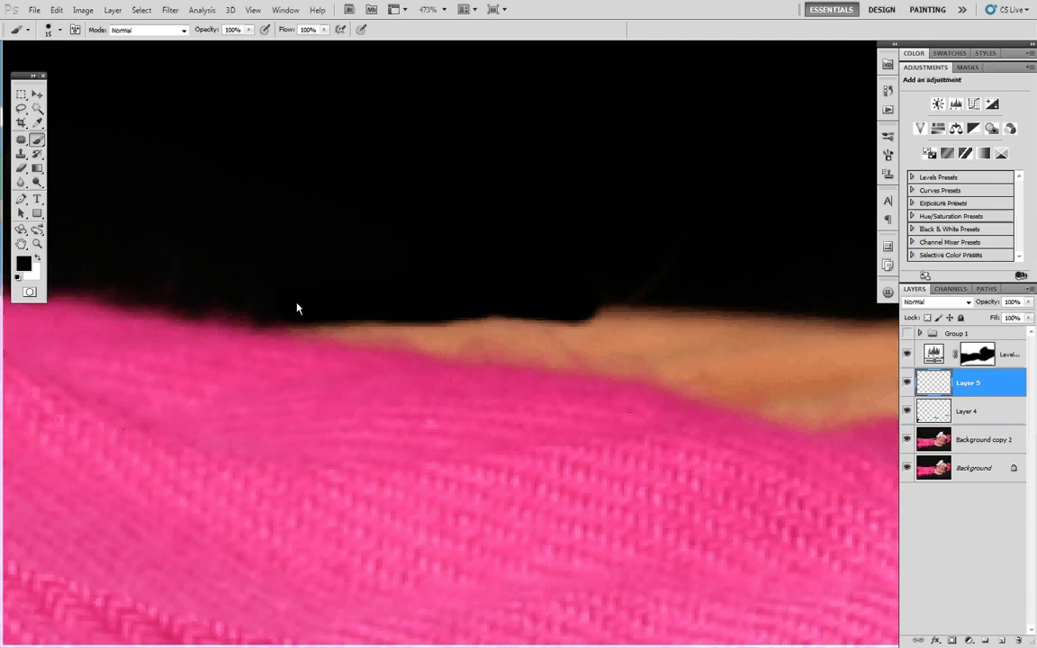
{"action": "mouse_move", "coordinate": [297, 309]}
{"action": "left_mouse_down"}
{"action": "mouse_move", "coordinate": [317, 319]}
{"action": "mouse_move", "coordinate": [457, 322]}
{"action": "mouse_move", "coordinate": [270, 322]}
{"action": "left_mouse_up"}
{"action": "key", "text": "ctrl+z"}
{"action": "key", "text": "ctrl+alt+z"}
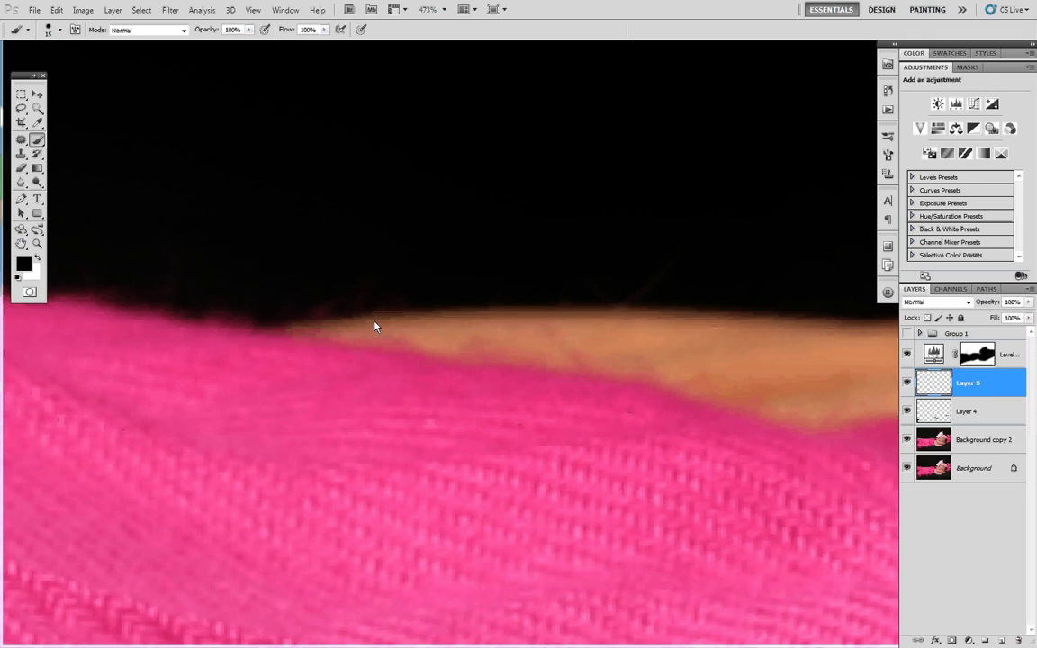
- Enlarge the 25% hardness brush to 25 px and paint black over the basket rim along the blanket's upper edge
{"action": "left_click", "coordinate": [60, 31]}
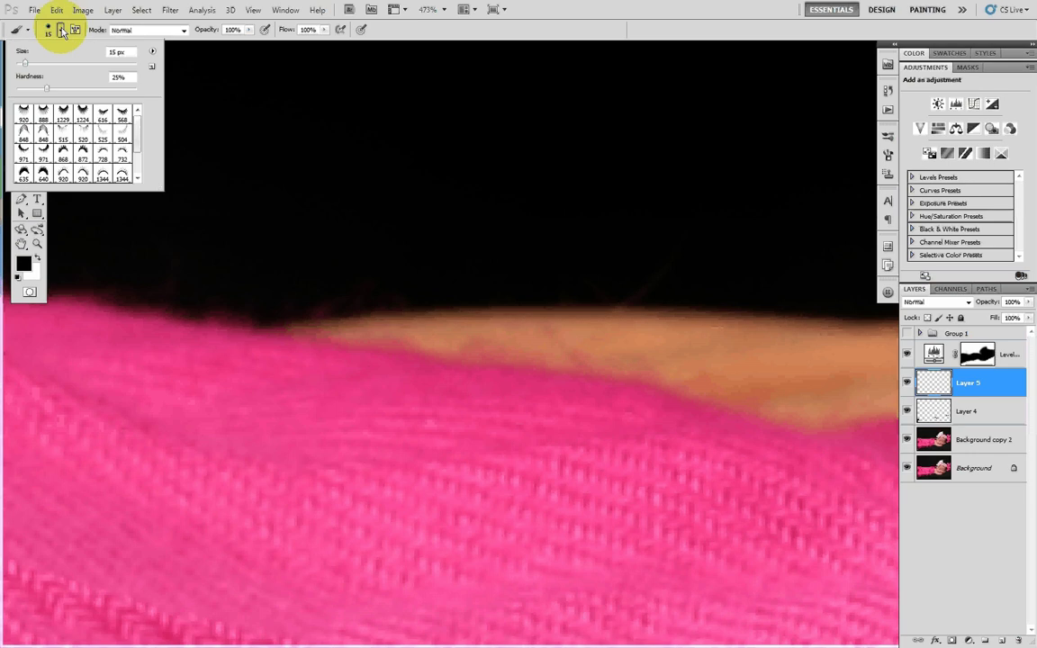
{"action": "left_click", "coordinate": [63, 33]}
{"action": "key", "text": "bracketright"}
{"action": "key", "text": "bracketright"}
{"action": "mouse_move", "coordinate": [341, 293]}
{"action": "left_mouse_down"}
{"action": "mouse_move", "coordinate": [386, 306]}
{"action": "mouse_move", "coordinate": [280, 296]}
{"action": "left_mouse_up"}
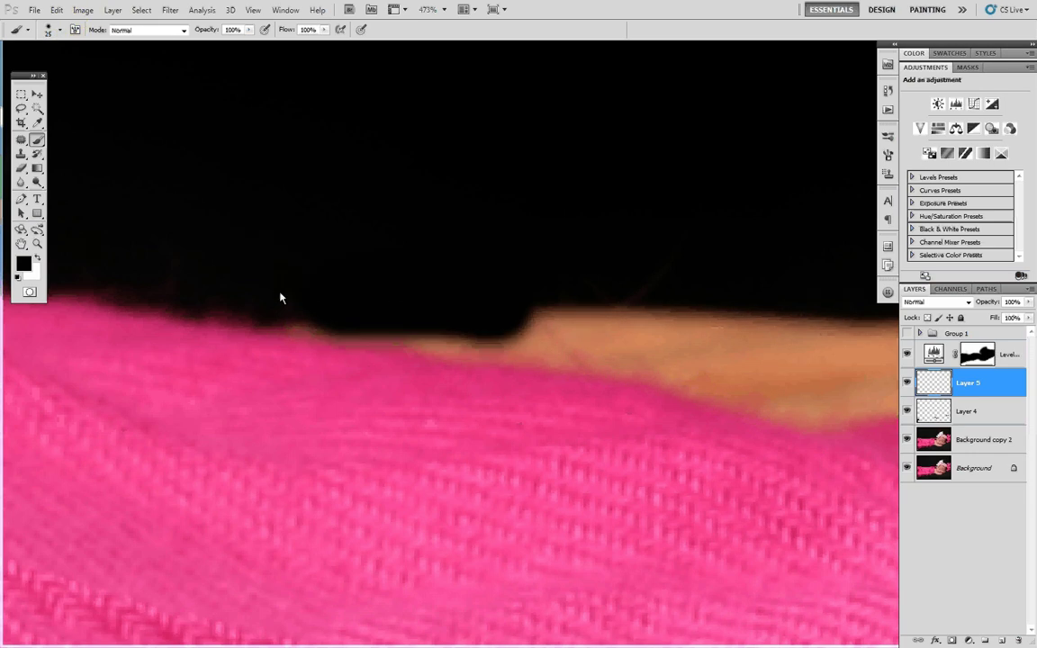
{"action": "left_click", "coordinate": [728, 370], "text": "shift"}
{"action": "left_click_drag", "start_coordinate": [762, 369], "coordinate": [542, 348]}
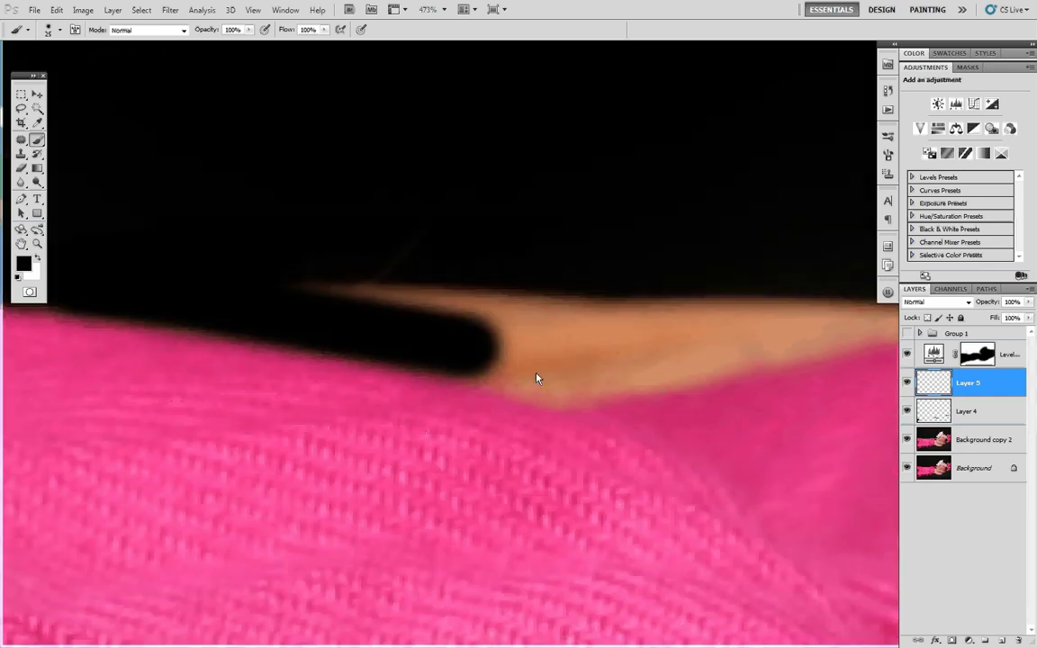
{"action": "left_click", "coordinate": [538, 372]}
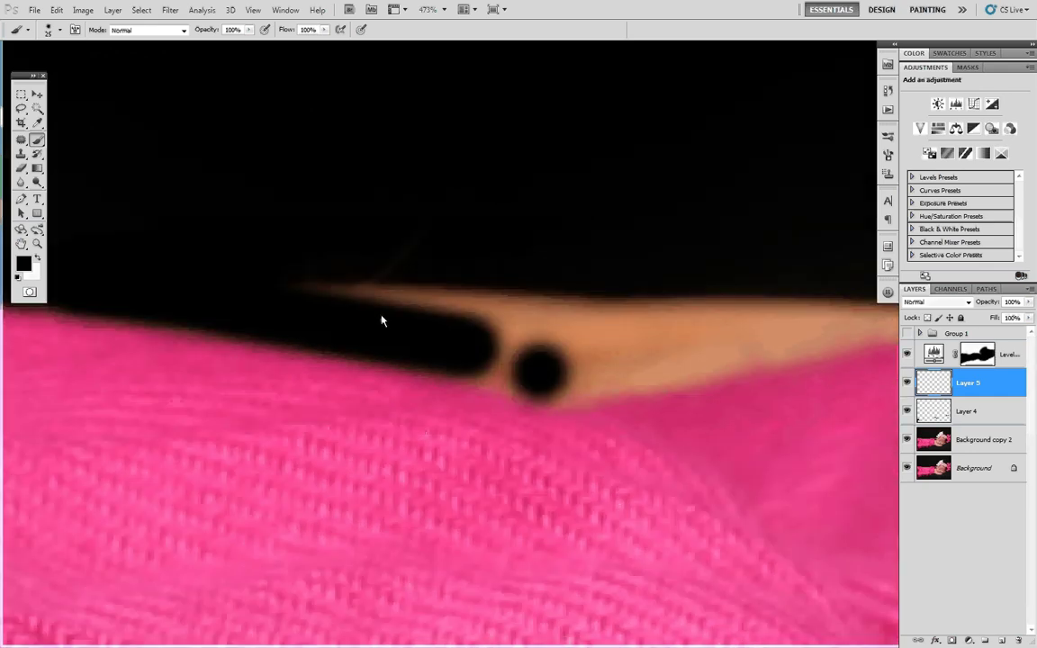
- Paint out the rest of the basket up to the blanket's fold in black, using a 9 px brush near the notch
{"action": "mouse_move", "coordinate": [381, 320]}
{"action": "left_mouse_down"}
{"action": "mouse_move", "coordinate": [324, 294]}
{"action": "mouse_move", "coordinate": [725, 289]}
{"action": "mouse_move", "coordinate": [571, 324]}
{"action": "mouse_move", "coordinate": [547, 352]}
{"action": "mouse_move", "coordinate": [479, 348]}
{"action": "mouse_move", "coordinate": [390, 378]}
{"action": "left_mouse_up"}
{"action": "left_click_drag", "start_coordinate": [725, 308], "coordinate": [625, 329]}
{"action": "mouse_move", "coordinate": [400, 361]}
{"action": "left_mouse_down"}
{"action": "mouse_move", "coordinate": [414, 375]}
{"action": "mouse_move", "coordinate": [488, 313]}
{"action": "left_mouse_up"}
{"action": "mouse_move", "coordinate": [677, 307]}
{"action": "left_mouse_down"}
{"action": "mouse_move", "coordinate": [397, 303]}
{"action": "mouse_move", "coordinate": [513, 302]}
{"action": "mouse_move", "coordinate": [538, 276]}
{"action": "mouse_move", "coordinate": [566, 289]}
{"action": "mouse_move", "coordinate": [555, 364]}
{"action": "left_mouse_up"}
{"action": "left_click_drag", "start_coordinate": [454, 331], "coordinate": [540, 360]}
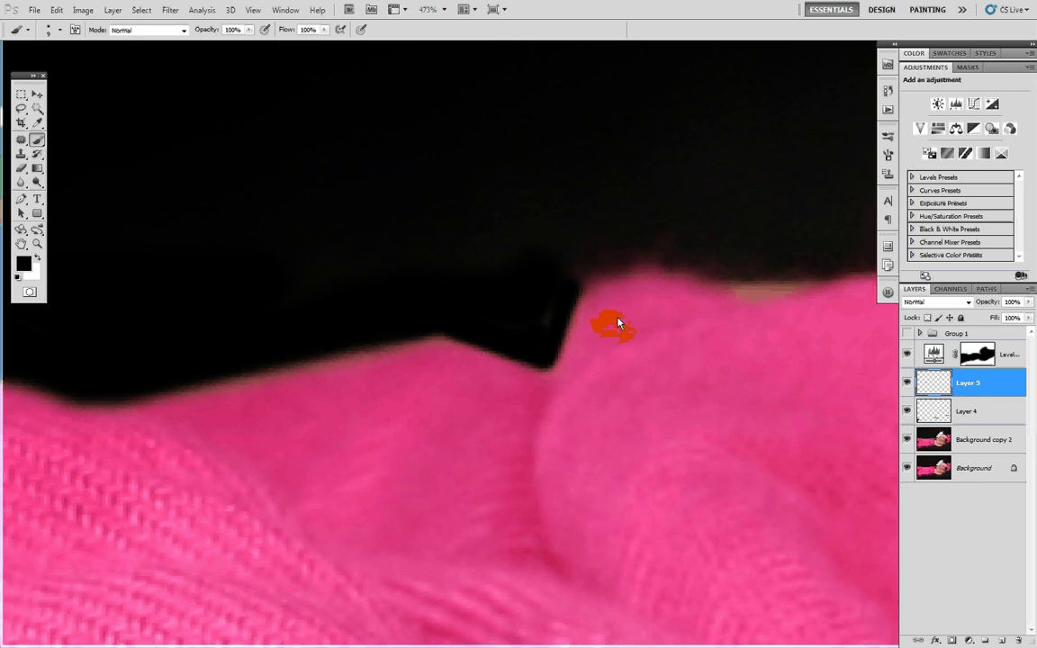
- Paint black over the small basket sliver beyond the blanket's fold with a 15 px brush
{"action": "left_click_drag", "start_coordinate": [616, 322], "coordinate": [398, 295]}
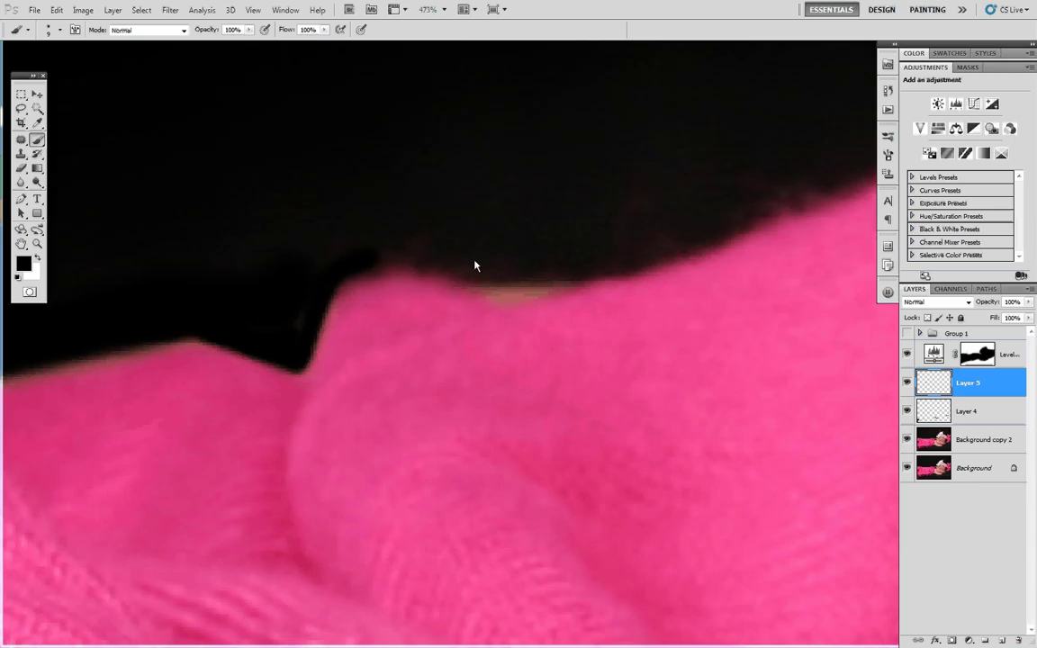
{"action": "mouse_move", "coordinate": [493, 278]}
{"action": "left_mouse_down"}
{"action": "mouse_move", "coordinate": [521, 274]}
{"action": "mouse_move", "coordinate": [581, 257]}
{"action": "left_mouse_up"}
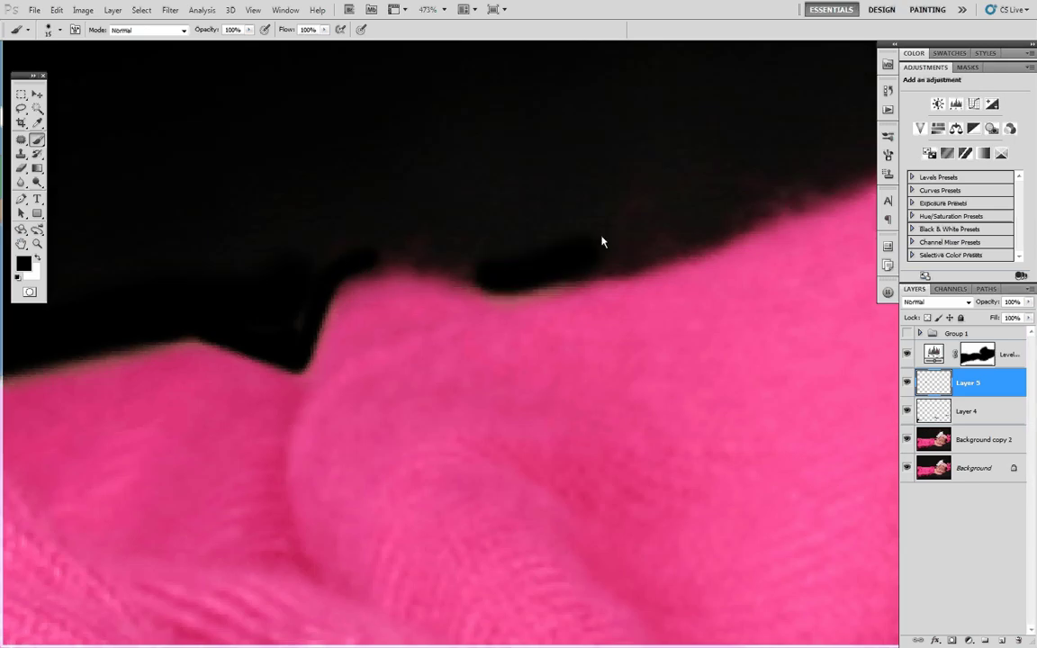
{"action": "scroll", "coordinate": [516, 260], "scroll_direction": "down", "scroll_amount": 4}
{"action": "scroll", "coordinate": [591, 232], "scroll_direction": "down", "scroll_amount": 5}
{"action": "scroll", "coordinate": [607, 278], "scroll_direction": "up", "scroll_amount": 1}
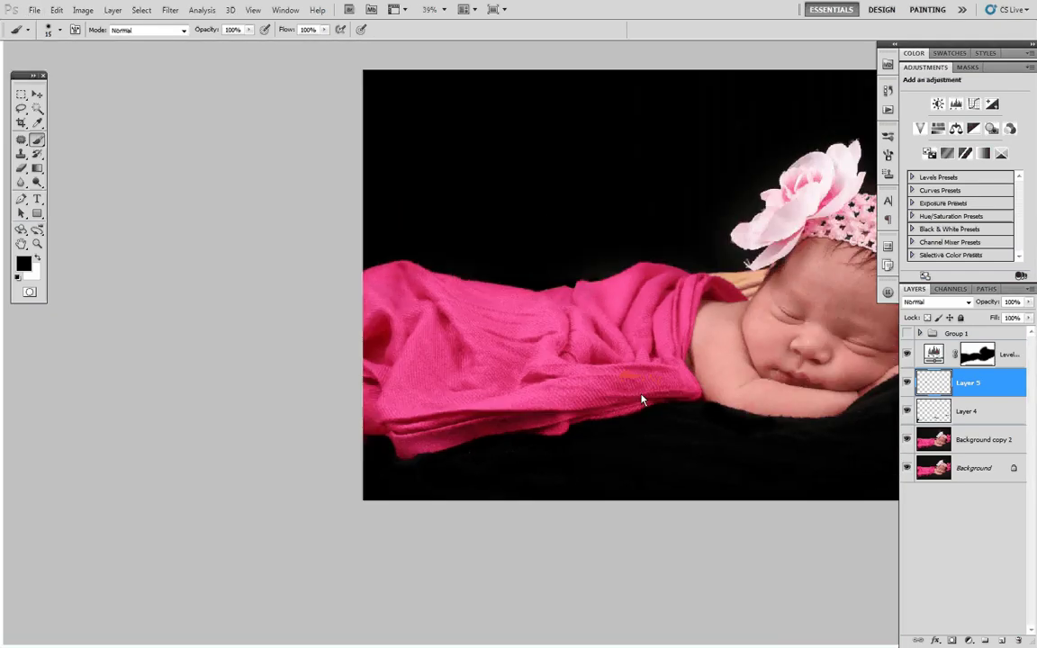
- Smooth the blanket's upper contour around the fold's notch with black 15 px brush strokes
{"action": "scroll", "coordinate": [613, 350], "scroll_direction": "up", "scroll_amount": 4}
{"action": "scroll", "coordinate": [613, 345], "scroll_direction": "up", "scroll_amount": 5}
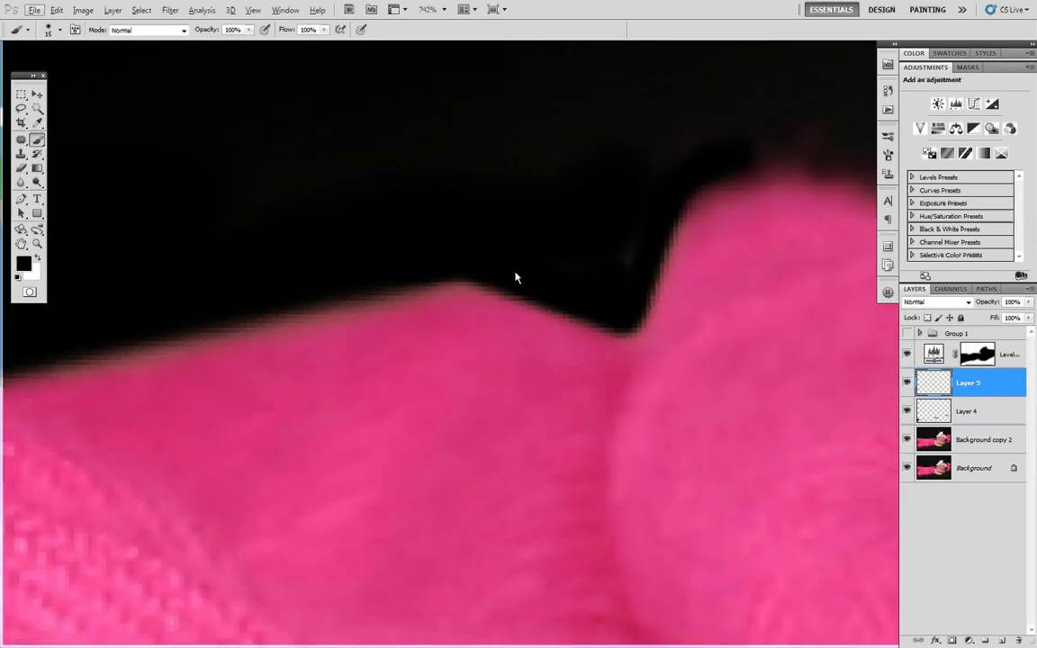
{"action": "mouse_move", "coordinate": [389, 252]}
{"action": "left_mouse_down"}
{"action": "mouse_move", "coordinate": [488, 251]}
{"action": "mouse_move", "coordinate": [380, 251]}
{"action": "mouse_move", "coordinate": [571, 252]}
{"action": "mouse_move", "coordinate": [375, 263]}
{"action": "mouse_move", "coordinate": [551, 263]}
{"action": "mouse_move", "coordinate": [414, 320]}
{"action": "left_mouse_up"}
{"action": "mouse_move", "coordinate": [507, 289]}
{"action": "left_mouse_down"}
{"action": "mouse_move", "coordinate": [566, 230]}
{"action": "mouse_move", "coordinate": [699, 174]}
{"action": "mouse_move", "coordinate": [520, 281]}
{"action": "mouse_move", "coordinate": [474, 336]}
{"action": "left_mouse_up"}
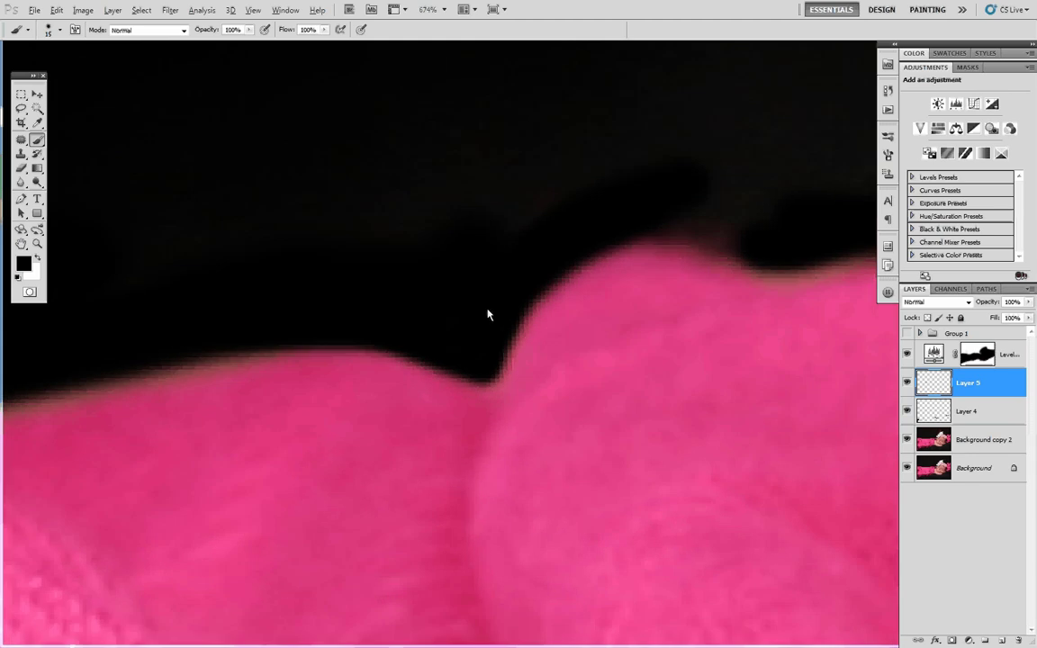
- Begin painting out the basket between the blanket and the flower in black, undoing the stray stroke
{"action": "key", "text": "ctrl+0"}
{"action": "scroll", "coordinate": [624, 279], "scroll_direction": "up", "scroll_amount": 5}
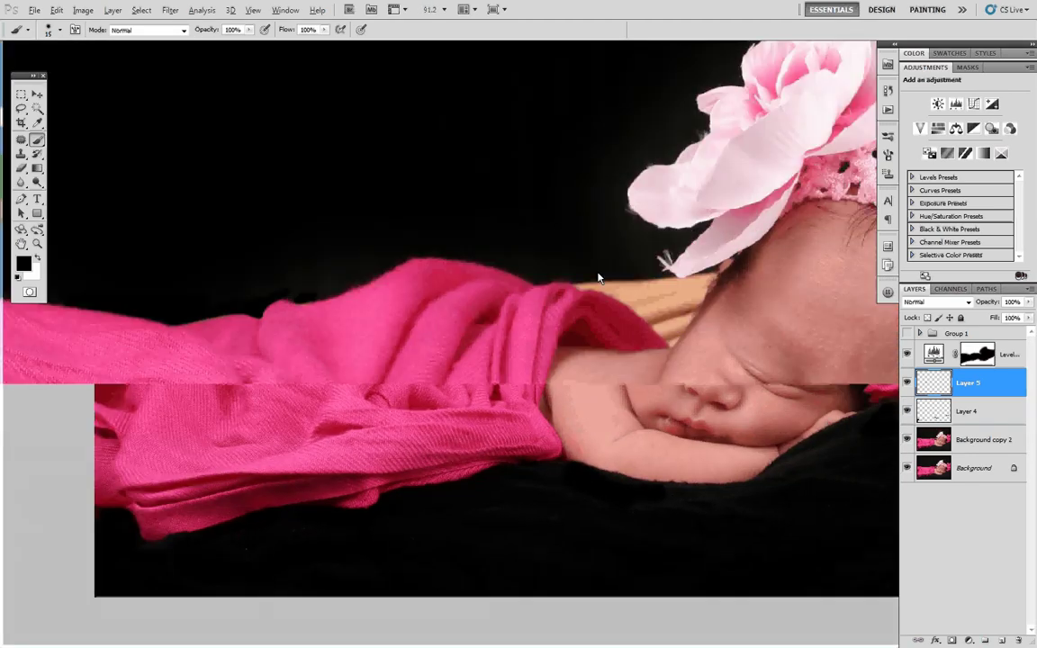
{"action": "mouse_move", "coordinate": [672, 352]}
{"action": "left_mouse_down"}
{"action": "mouse_move", "coordinate": [650, 323]}
{"action": "mouse_move", "coordinate": [581, 312]}
{"action": "left_mouse_up"}
{"action": "right_click", "coordinate": [500, 310], "text": "alt"}
{"action": "mouse_move", "coordinate": [507, 303]}
{"action": "left_mouse_down"}
{"action": "mouse_move", "coordinate": [481, 316]}
{"action": "mouse_move", "coordinate": [502, 332]}
{"action": "mouse_move", "coordinate": [576, 335]}
{"action": "mouse_move", "coordinate": [557, 338]}
{"action": "mouse_move", "coordinate": [641, 380]}
{"action": "left_mouse_up"}
{"action": "key", "text": "ctrl+z"}
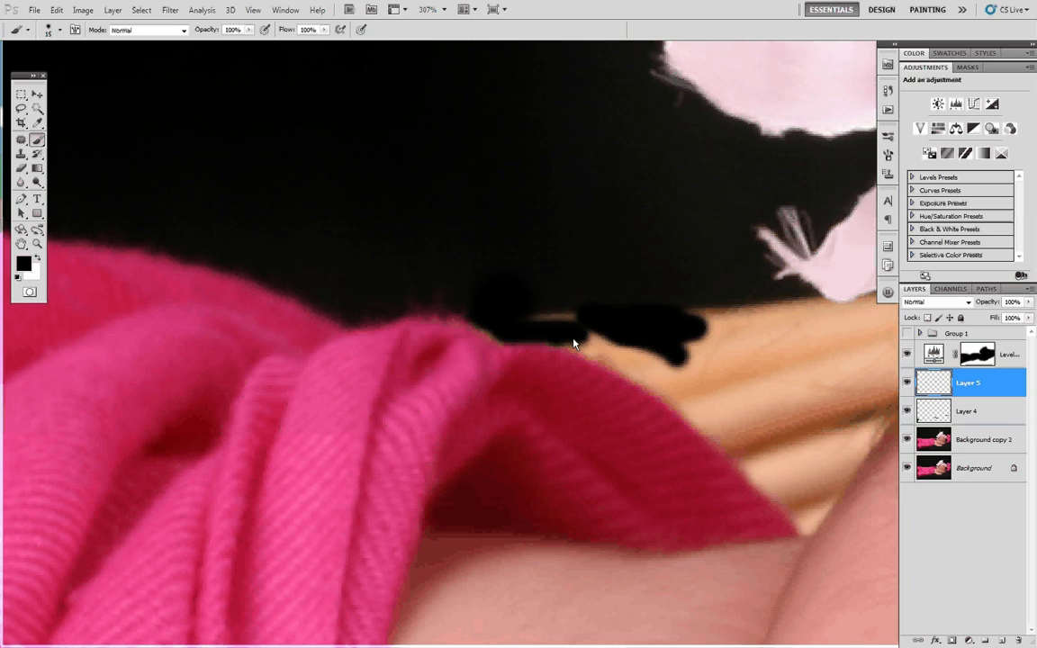
- Outline the remaining basket area in black along the blanket's edge, the baby's arm and face, and the flower petal
{"action": "mouse_move", "coordinate": [567, 345]}
{"action": "left_mouse_down"}
{"action": "mouse_move", "coordinate": [625, 365]}
{"action": "mouse_move", "coordinate": [767, 489]}
{"action": "mouse_move", "coordinate": [783, 486]}
{"action": "mouse_move", "coordinate": [803, 527]}
{"action": "mouse_move", "coordinate": [704, 514]}
{"action": "mouse_move", "coordinate": [686, 457]}
{"action": "left_mouse_up"}
{"action": "left_click", "coordinate": [683, 469], "text": "shift"}
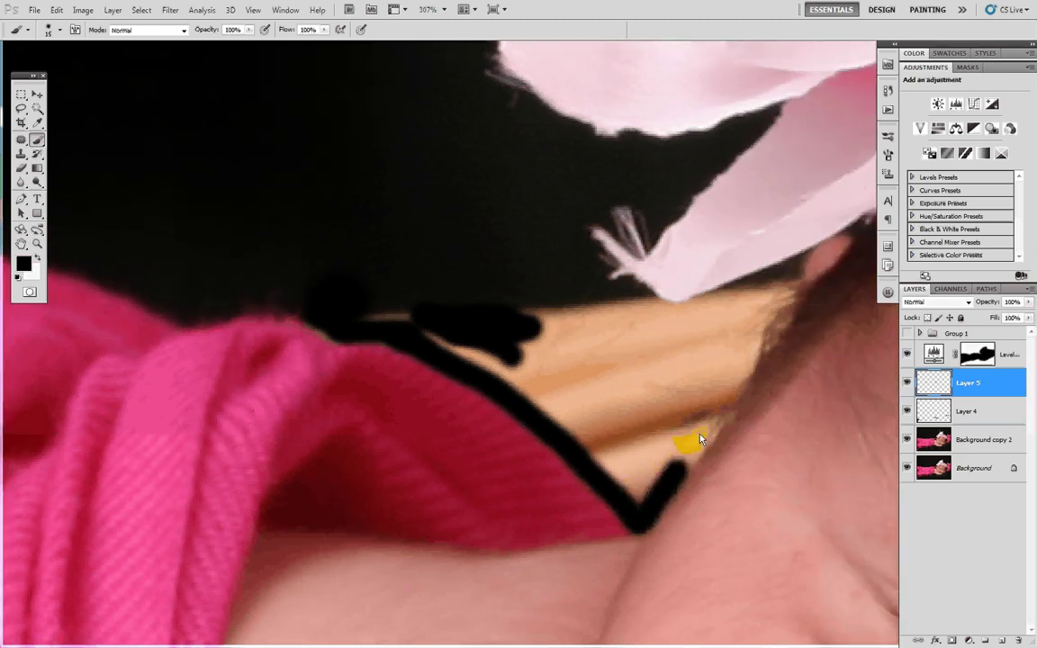
{"action": "left_click", "coordinate": [742, 366], "text": "shift"}
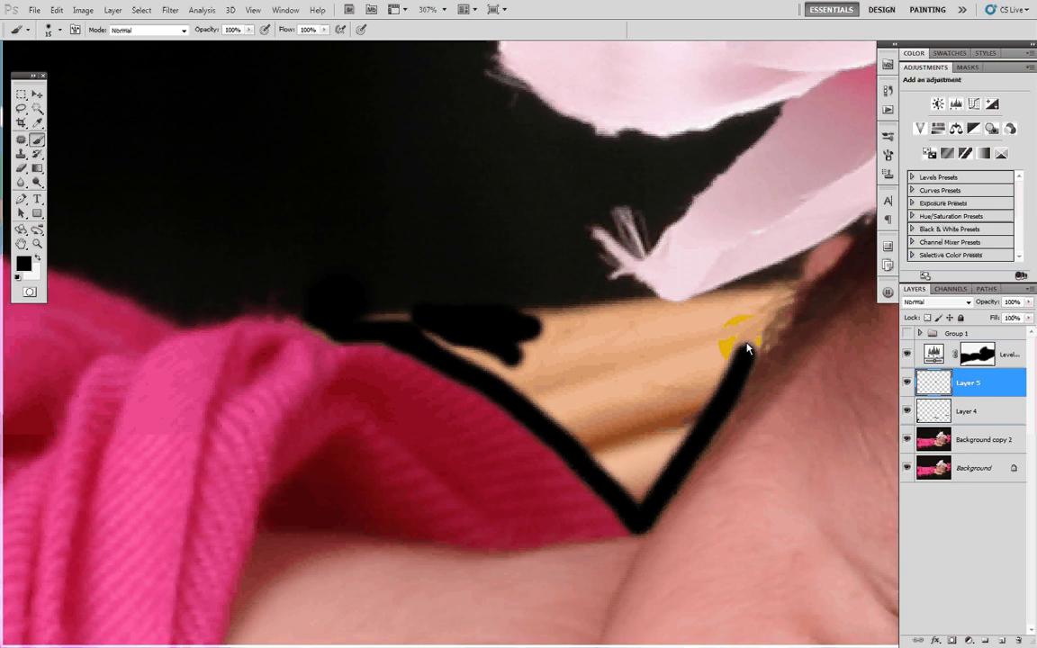
{"action": "left_click", "coordinate": [765, 315], "text": "shift"}
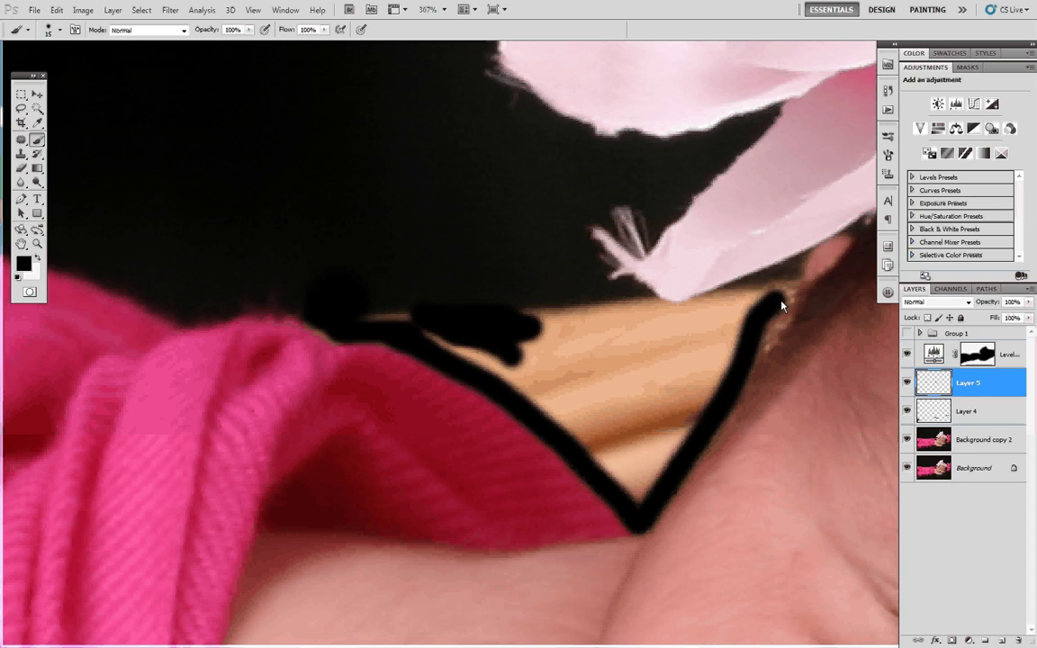
{"action": "mouse_move", "coordinate": [782, 304]}
{"action": "left_mouse_down"}
{"action": "mouse_move", "coordinate": [735, 370]}
{"action": "mouse_move", "coordinate": [782, 294]}
{"action": "left_mouse_up"}
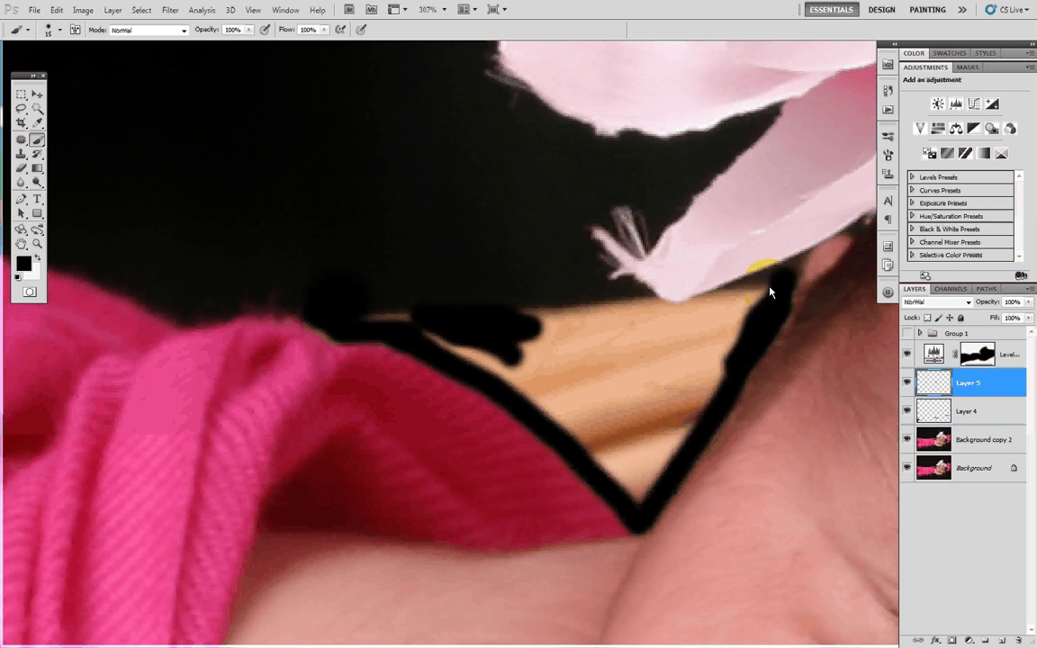
{"action": "left_click", "coordinate": [696, 318], "text": "shift"}
{"action": "mouse_move", "coordinate": [696, 317]}
{"action": "left_mouse_down"}
{"action": "mouse_move", "coordinate": [638, 299]}
{"action": "mouse_move", "coordinate": [399, 316]}
{"action": "left_mouse_up"}
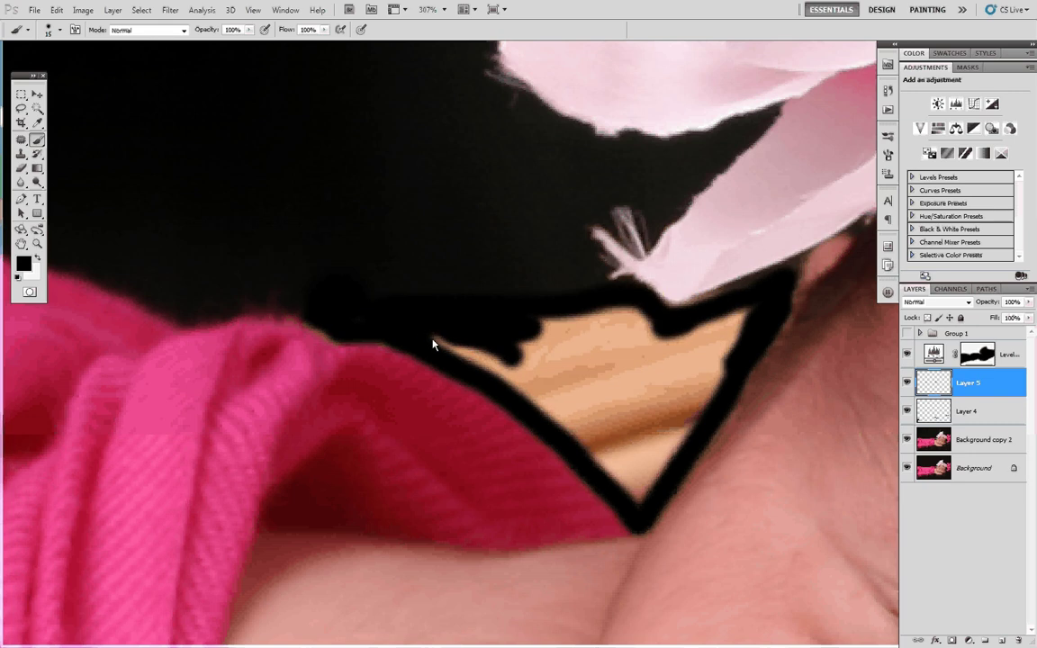
- Add a new layer directly below the two paint layers and fill it with white
{"action": "left_click", "coordinate": [988, 639]}
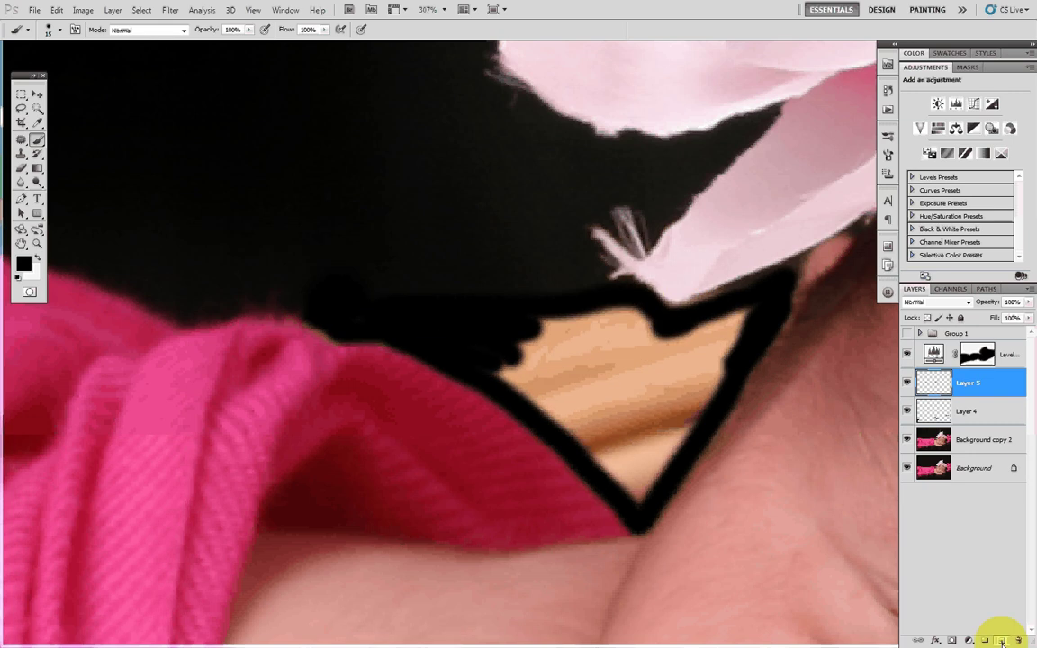
{"action": "left_click_drag", "start_coordinate": [990, 388], "coordinate": [971, 440]}
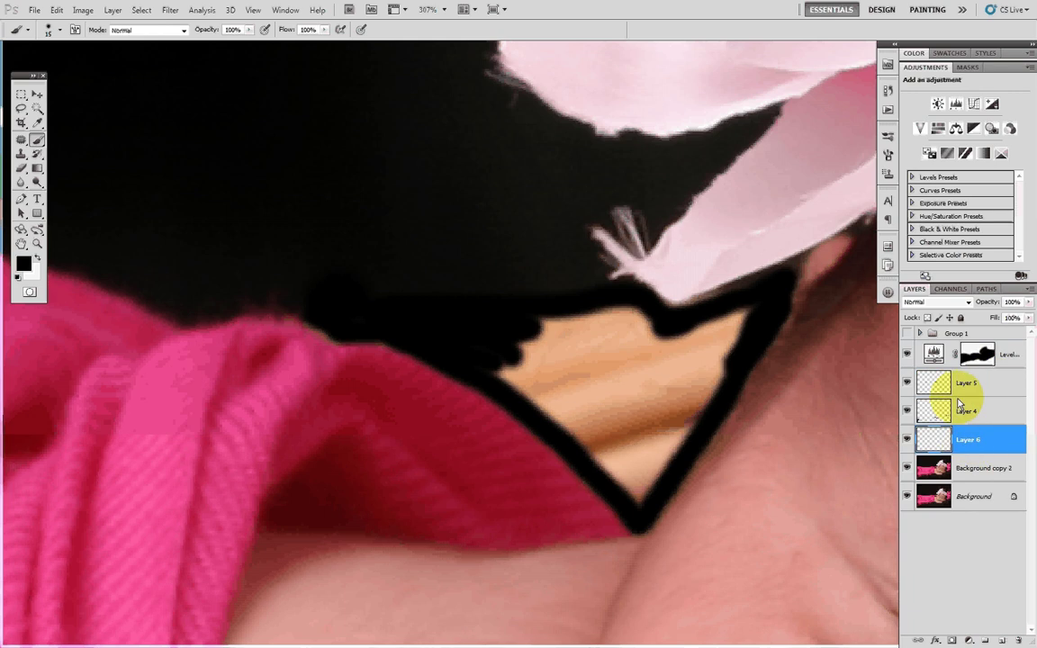
{"action": "key", "text": "ctrl+BackSpace"}
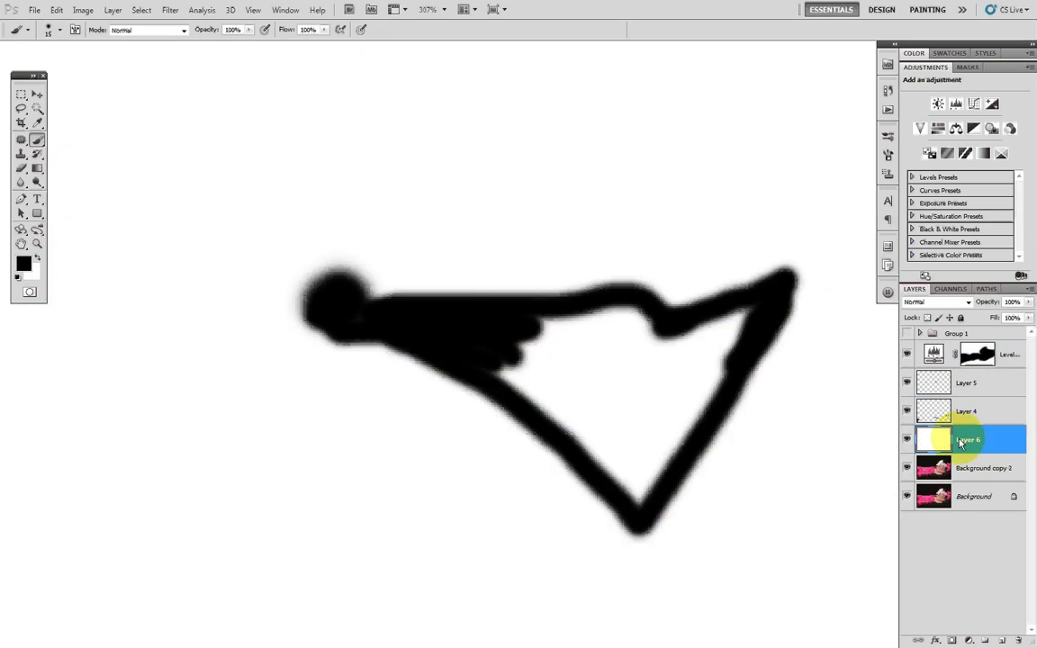
- Thicken the outline inward on the white layer with connected straight black strokes along the sides of the triangular gap
{"action": "scroll", "coordinate": [652, 366], "scroll_direction": "up", "scroll_amount": 1}
{"action": "mouse_move", "coordinate": [632, 331]}
{"action": "left_mouse_down"}
{"action": "mouse_move", "coordinate": [618, 303]}
{"action": "mouse_move", "coordinate": [494, 305]}
{"action": "mouse_move", "coordinate": [607, 313]}
{"action": "mouse_move", "coordinate": [625, 301]}
{"action": "left_mouse_up"}
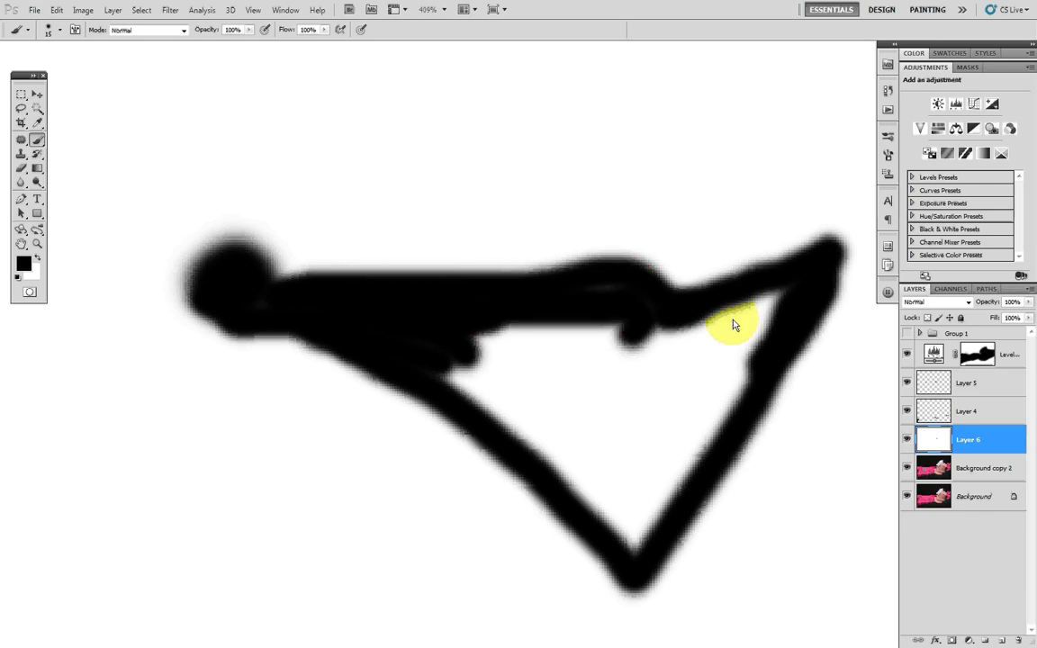
{"action": "left_click", "coordinate": [636, 544], "text": "shift"}
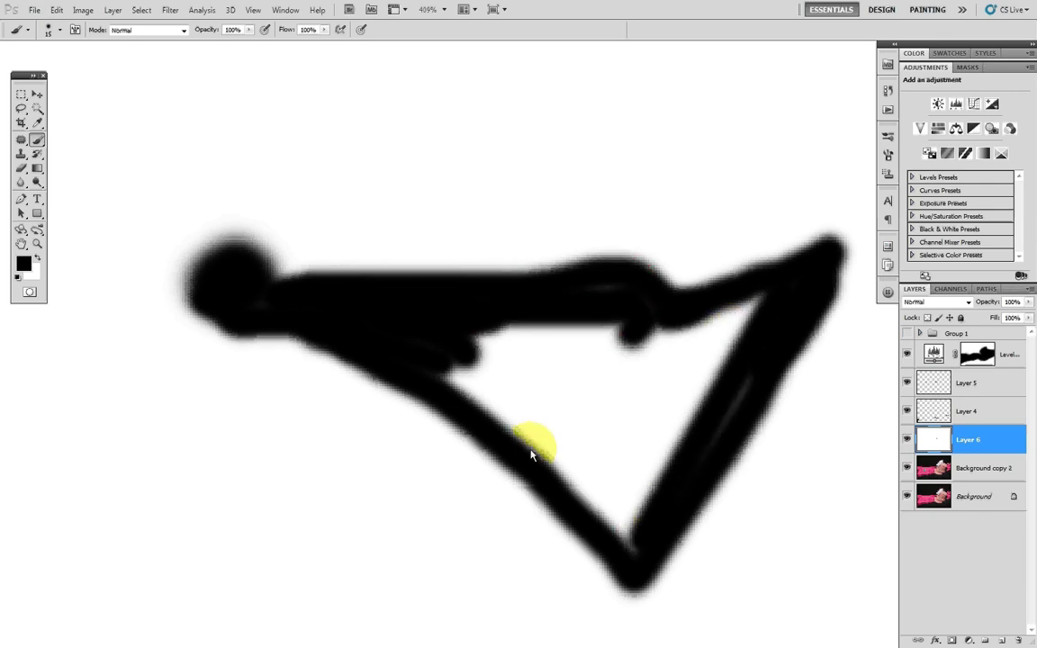
{"action": "left_click", "coordinate": [451, 385], "text": "shift"}
{"action": "left_click", "coordinate": [504, 334], "text": "shift"}
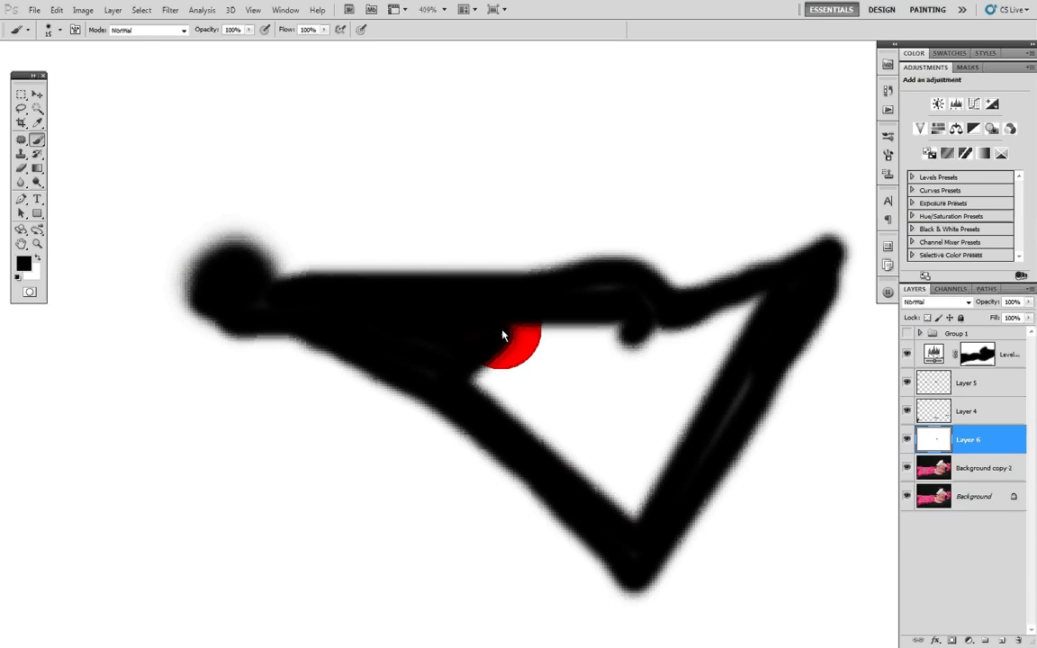
{"action": "left_click", "coordinate": [640, 331], "text": "shift"}
{"action": "left_click", "coordinate": [774, 297], "text": "shift"}
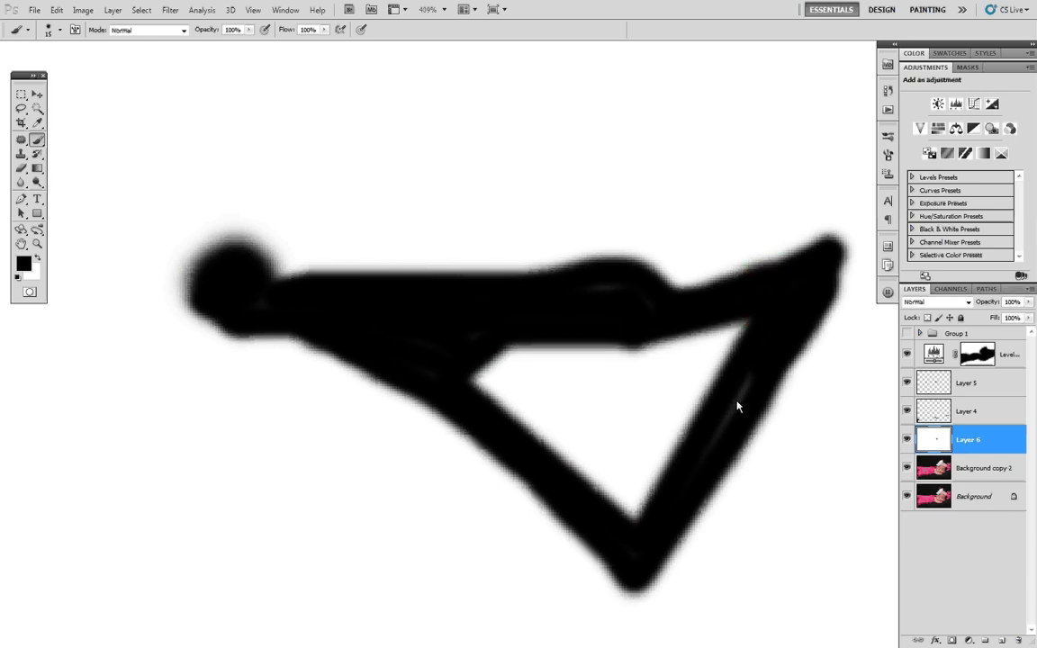
{"action": "left_click", "coordinate": [633, 506], "text": "shift"}
{"action": "left_click", "coordinate": [469, 373], "text": "shift"}
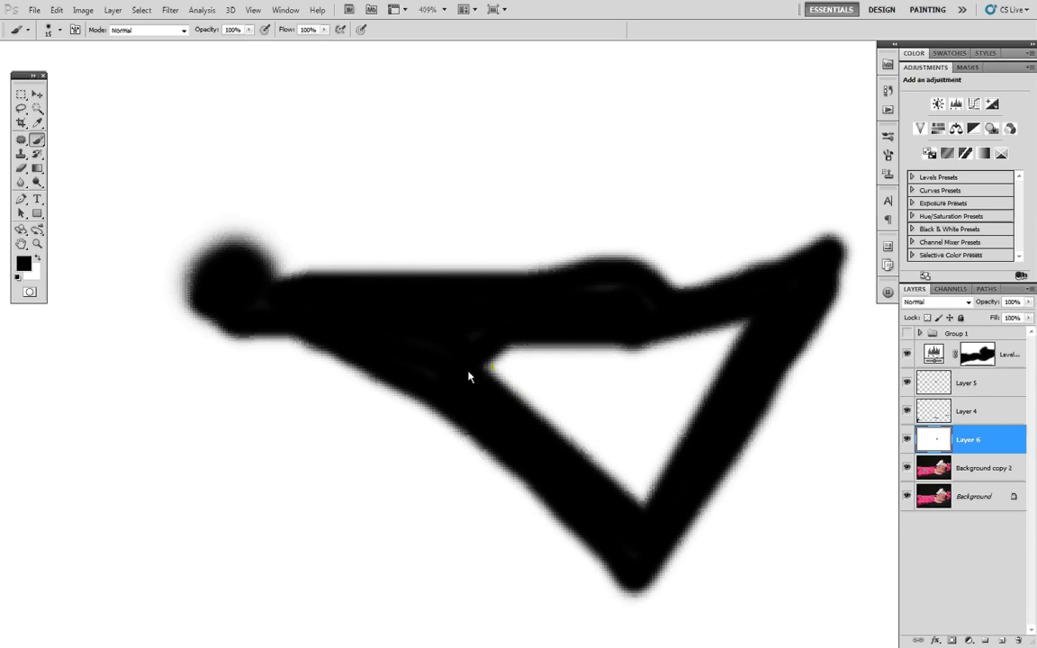
- Try straight black test lines between two points in the white area above the outline, and undo them
{"action": "left_click_drag", "start_coordinate": [545, 385], "coordinate": [677, 411]}
{"action": "key", "text": "ctrl+z"}
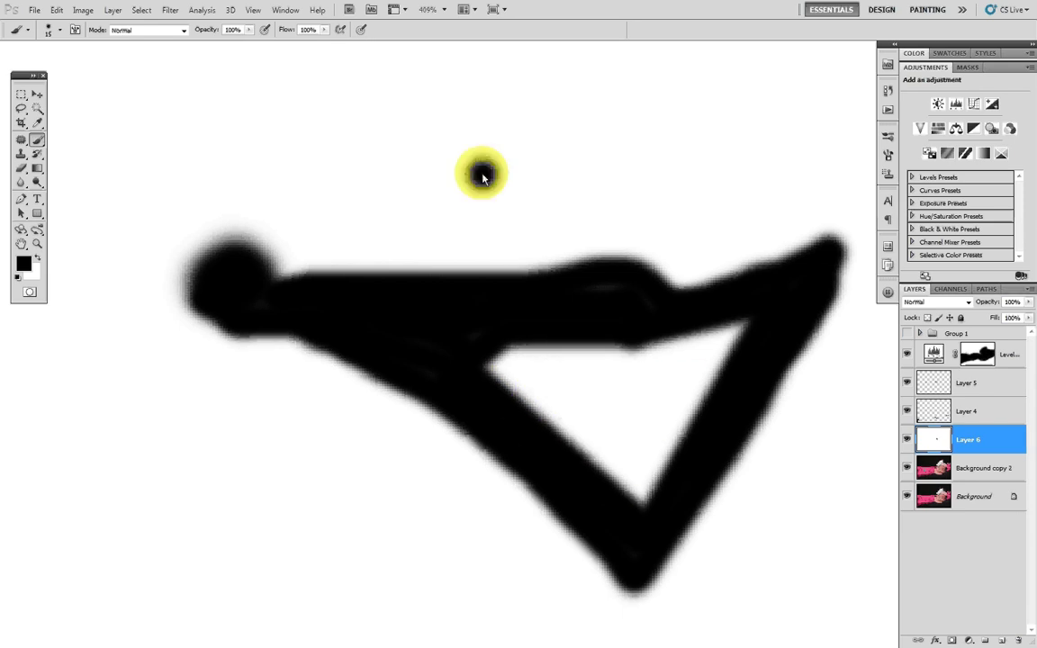
{"action": "left_click", "coordinate": [367, 175]}
{"action": "left_click", "coordinate": [758, 176], "text": "shift"}
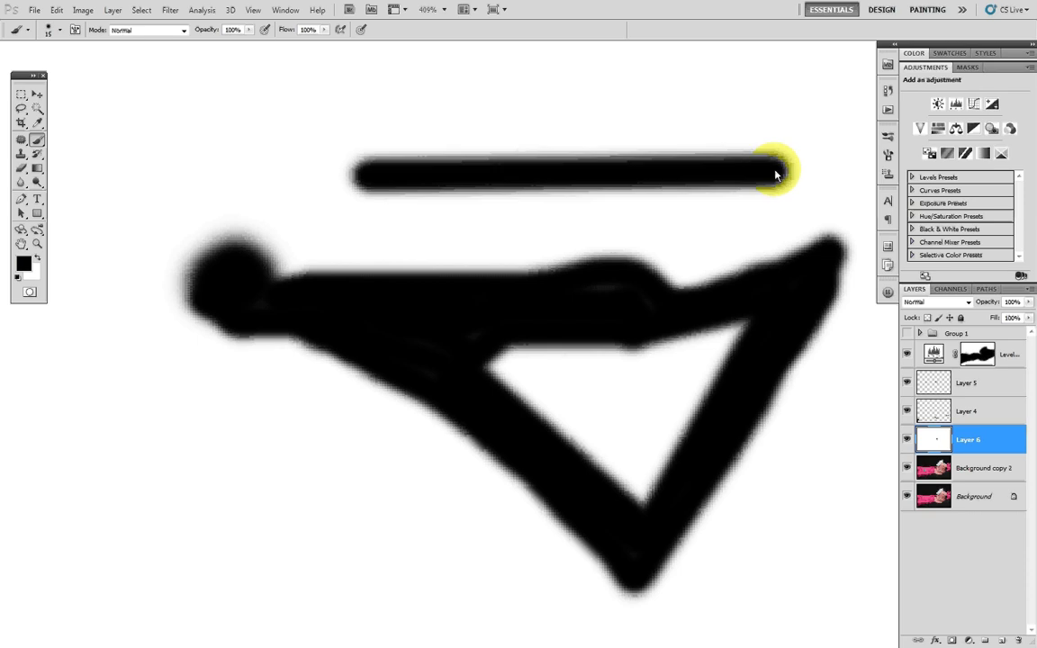
{"action": "key", "text": "ctrl+z"}
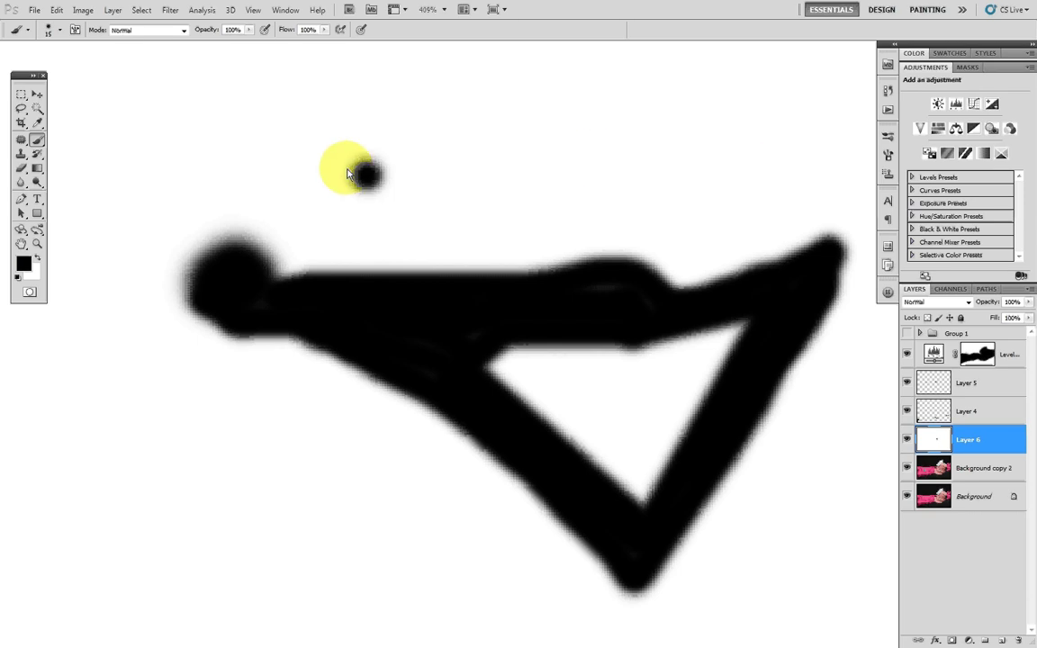
{"action": "key", "text": "ctrl+alt+z"}
{"action": "left_click", "coordinate": [333, 163]}
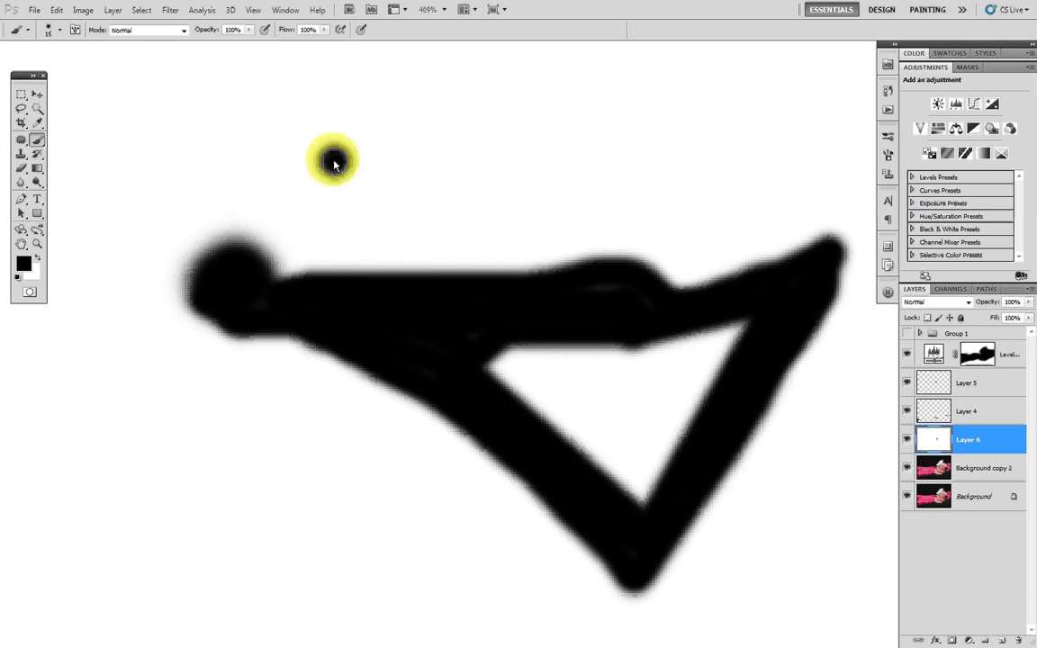
{"action": "left_click", "coordinate": [790, 152], "text": "shift"}
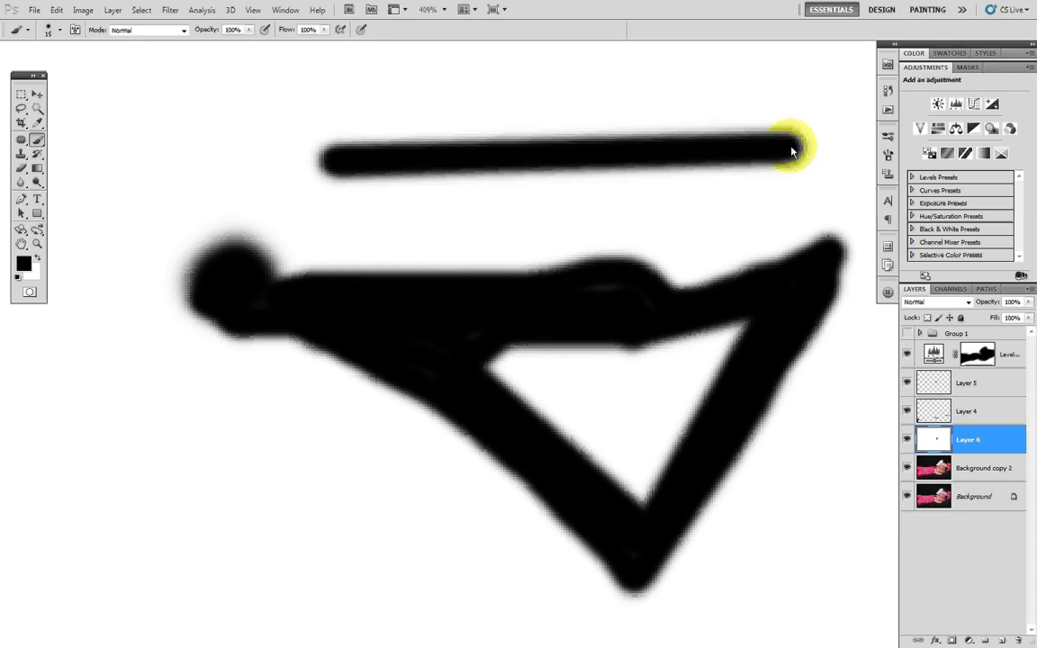
{"action": "key", "text": "ctrl+alt+z"}
{"action": "key", "text": "ctrl+alt+z"}
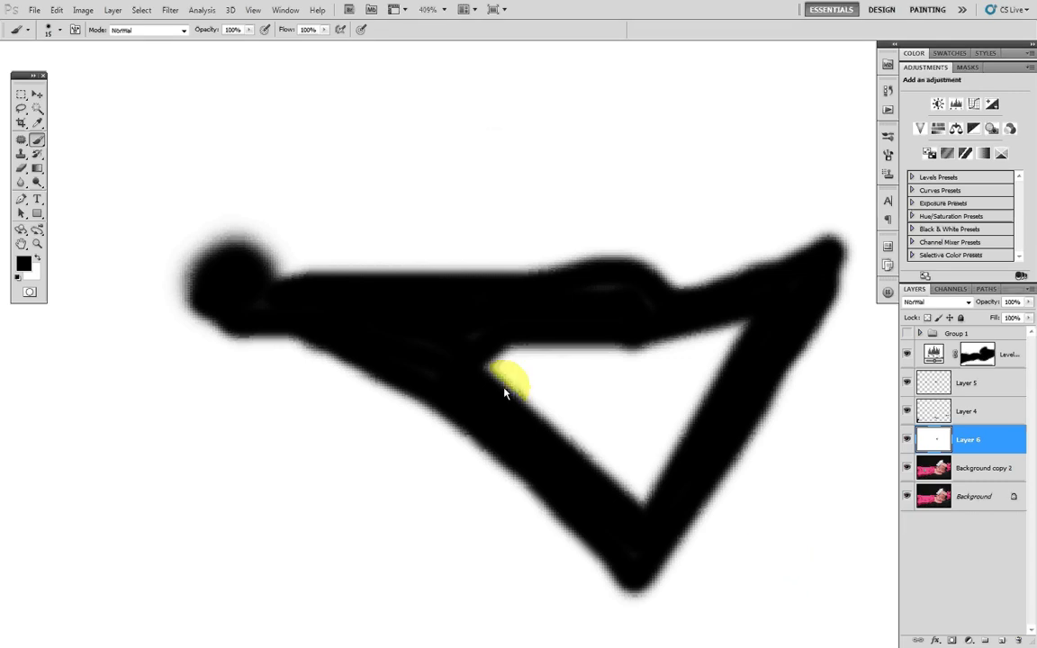
- Shrink the white triangular gap with another round of straight black strokes along its three sides
{"action": "left_click", "coordinate": [747, 323], "text": "shift"}
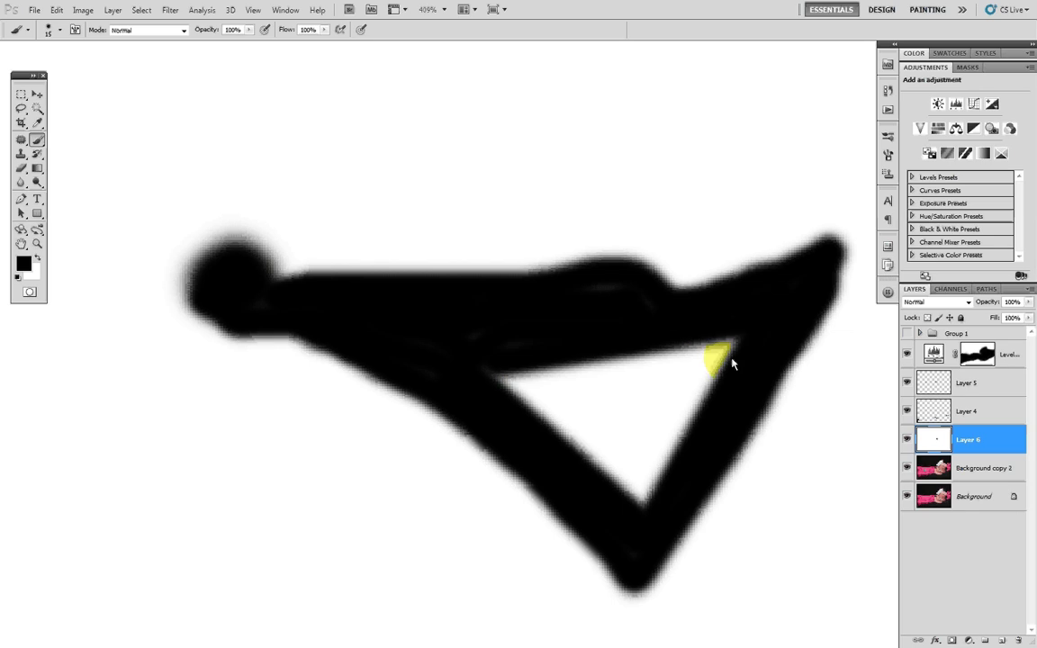
{"action": "left_click", "coordinate": [655, 500], "text": "shift"}
{"action": "left_click", "coordinate": [491, 378], "text": "shift"}
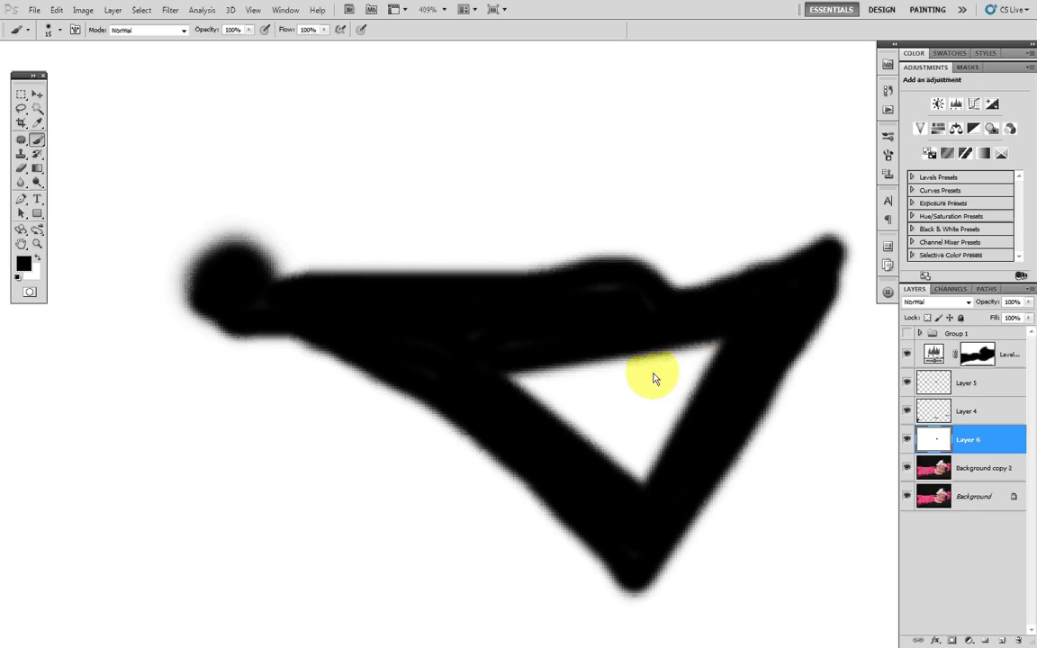
- Fill the remaining white triangular gap with black brush strokes
{"action": "left_click", "coordinate": [717, 344], "text": "shift"}
{"action": "mouse_move", "coordinate": [713, 348]}
{"action": "left_mouse_down"}
{"action": "mouse_move", "coordinate": [633, 472]}
{"action": "mouse_move", "coordinate": [520, 397]}
{"action": "mouse_move", "coordinate": [660, 398]}
{"action": "left_mouse_up"}
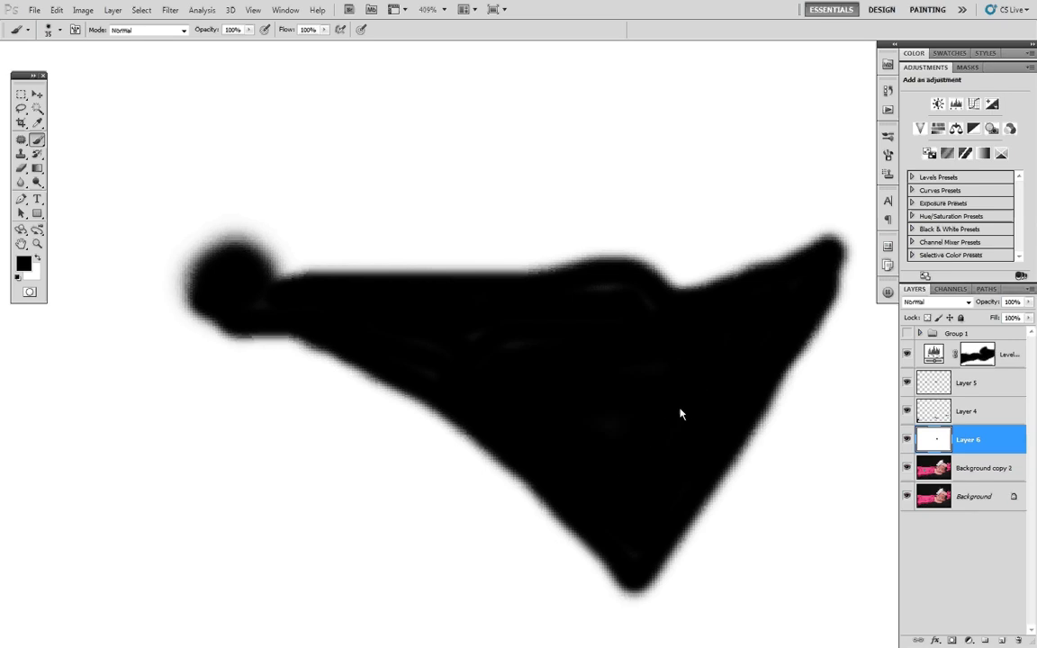
- Toggle the visibility of Layer 6 to check which layer holds the fill, and undo the black strokes painted on it
{"action": "left_click", "coordinate": [1016, 441]}
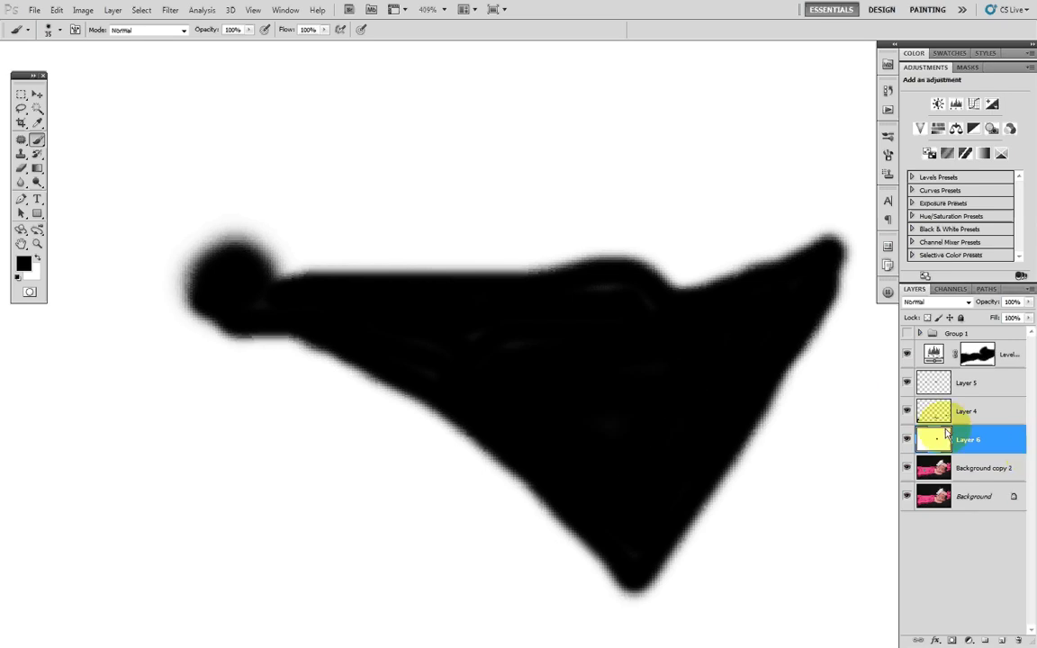
{"action": "left_click", "coordinate": [917, 389]}
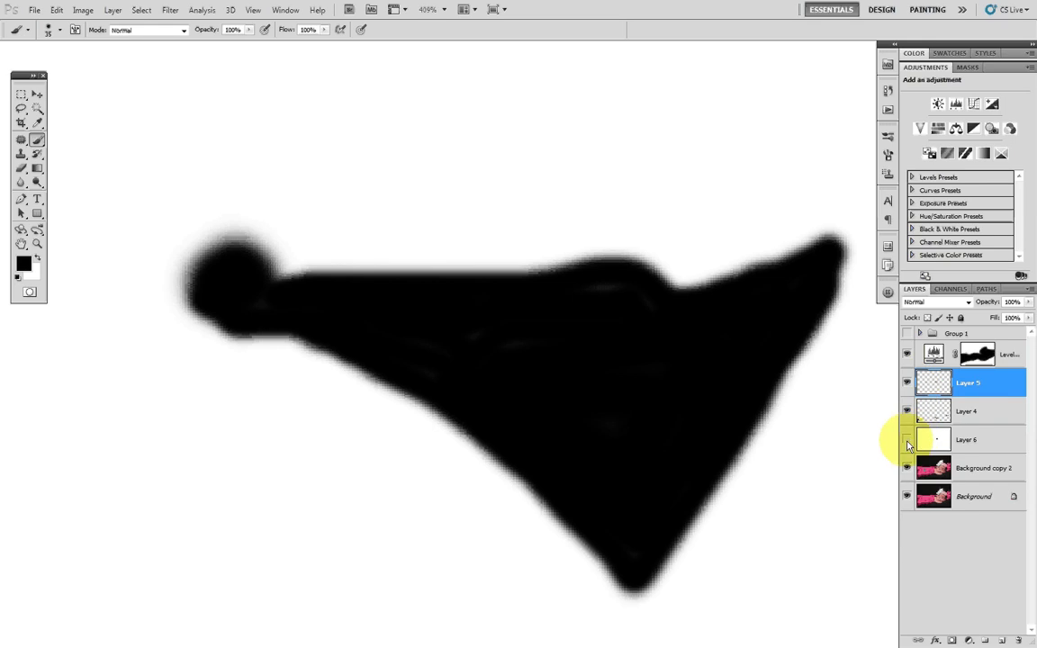
{"action": "left_click", "coordinate": [907, 440]}
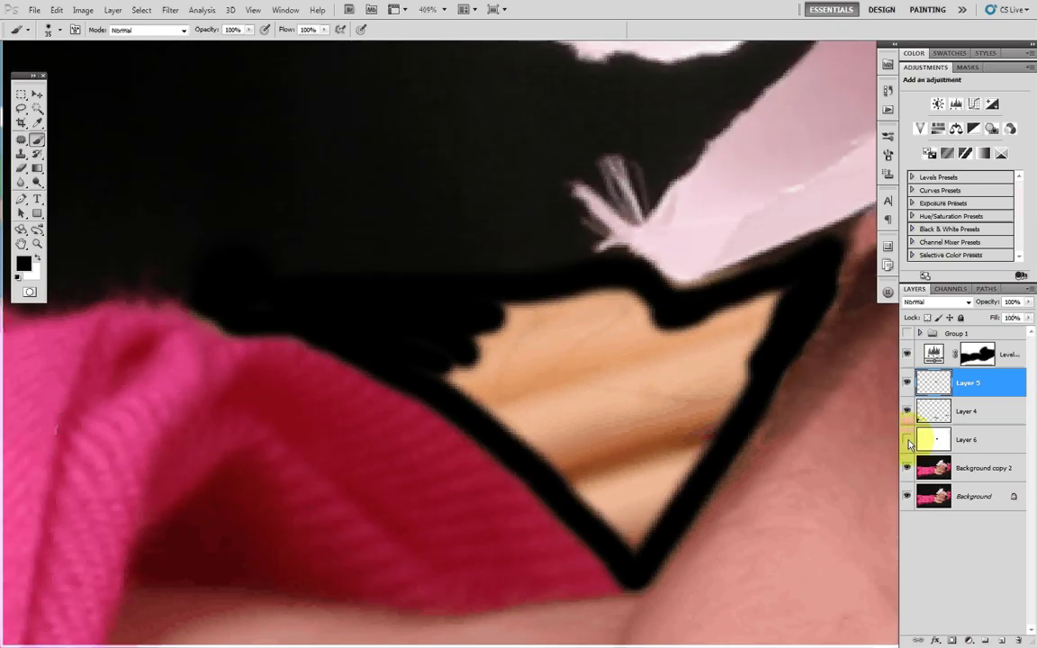
{"action": "left_click", "coordinate": [906, 440]}
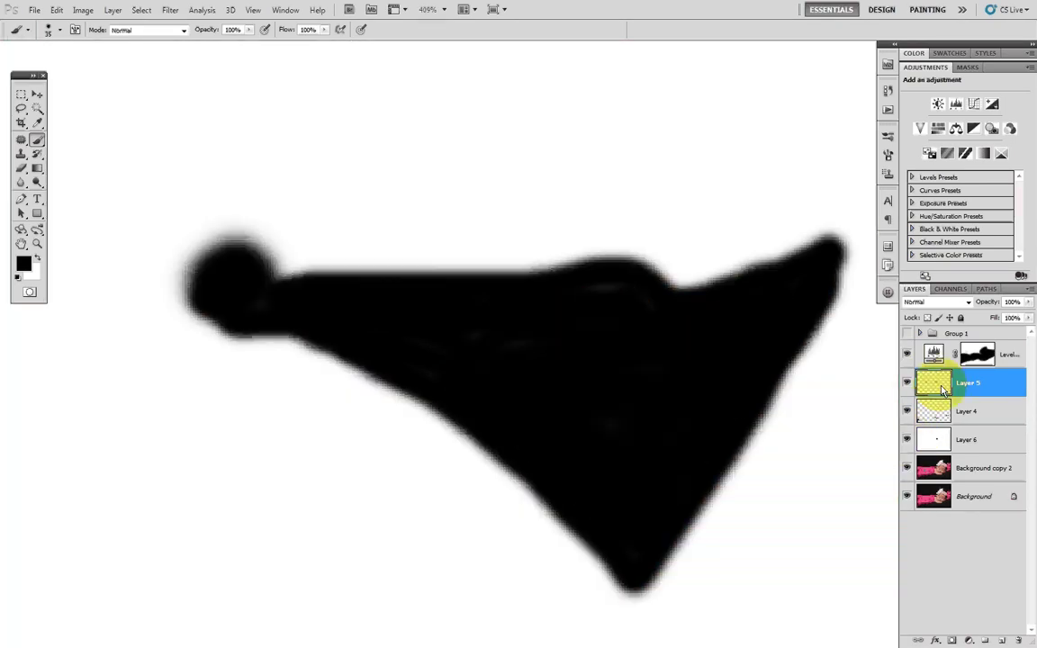
{"action": "left_click", "coordinate": [963, 441]}
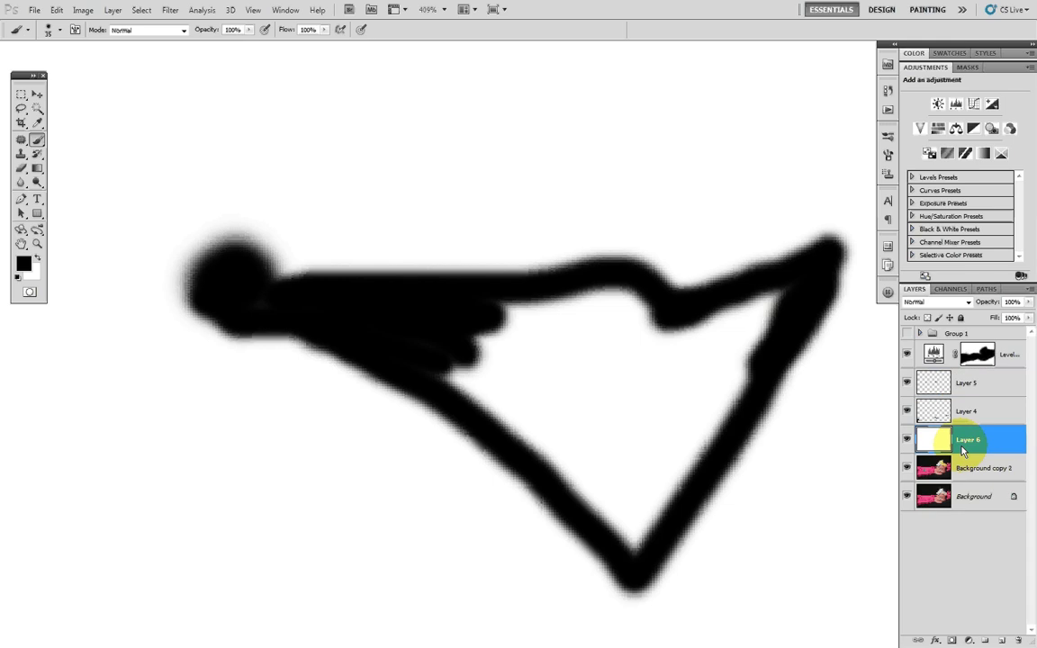
- On Layer 5, thicken the lower diagonal side of the gap inward with black, reducing the brush to 25
{"action": "left_click", "coordinate": [937, 383]}
{"action": "left_click", "coordinate": [483, 360]}
{"action": "left_click_drag", "start_coordinate": [479, 365], "coordinate": [464, 365]}
{"action": "key", "text": "bracketleft"}
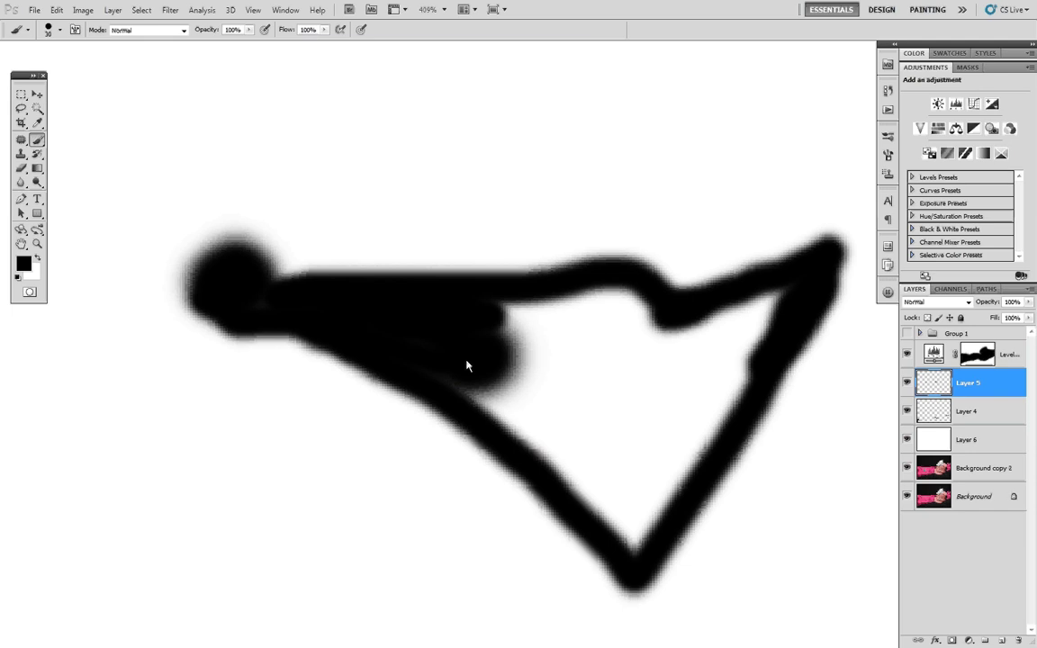
{"action": "key", "text": "bracketleft"}
{"action": "mouse_move", "coordinate": [451, 370]}
{"action": "left_mouse_down"}
{"action": "mouse_move", "coordinate": [601, 492]}
{"action": "mouse_move", "coordinate": [635, 538]}
{"action": "left_mouse_up"}
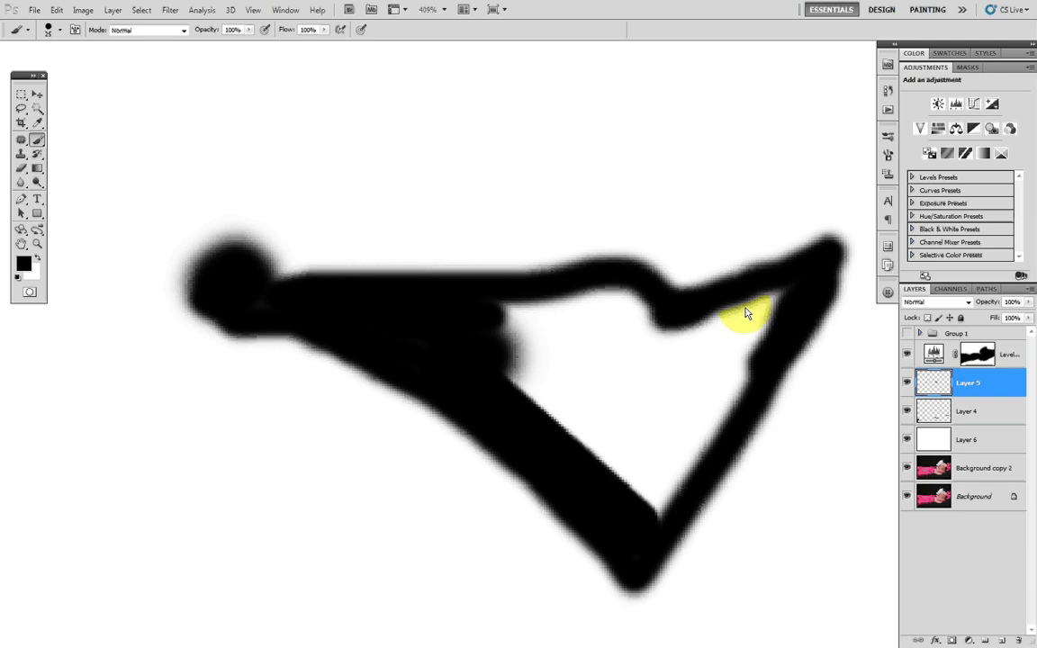
- Add connected straight black strokes along the gap's other sides on Layer 5 and fill the remaining white area
{"action": "left_click", "coordinate": [771, 311], "text": "shift"}
{"action": "left_click", "coordinate": [636, 316], "text": "shift"}
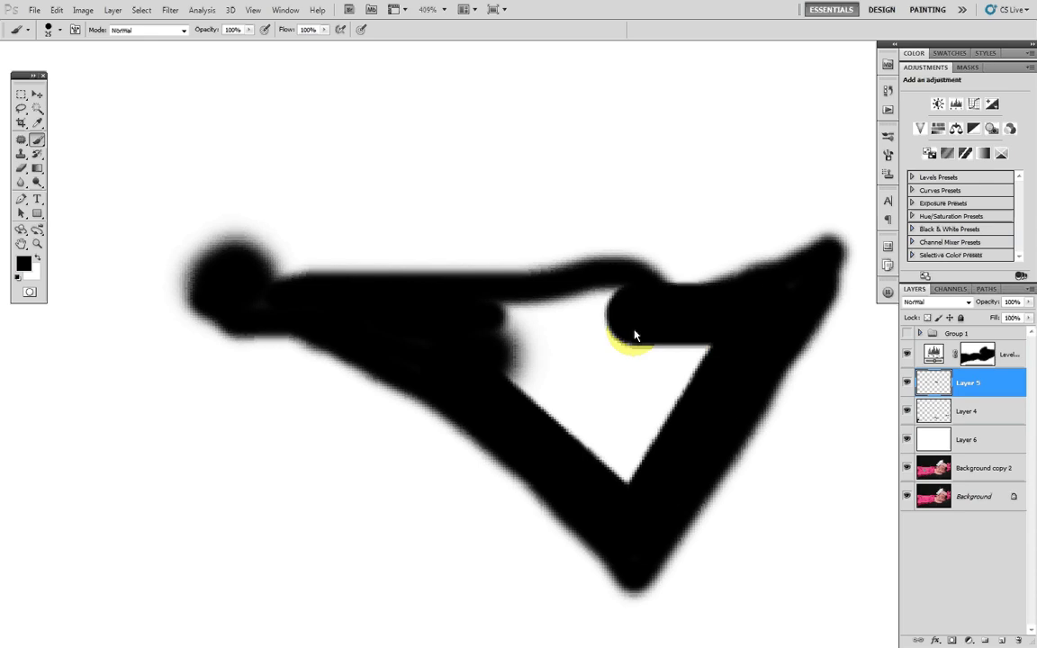
{"action": "key", "text": "ctrl+z"}
{"action": "mouse_move", "coordinate": [766, 317]}
{"action": "left_mouse_down"}
{"action": "mouse_move", "coordinate": [665, 344]}
{"action": "mouse_move", "coordinate": [626, 315]}
{"action": "mouse_move", "coordinate": [534, 329]}
{"action": "mouse_move", "coordinate": [509, 382]}
{"action": "mouse_move", "coordinate": [611, 468]}
{"action": "mouse_move", "coordinate": [695, 368]}
{"action": "mouse_move", "coordinate": [581, 346]}
{"action": "mouse_move", "coordinate": [607, 405]}
{"action": "left_mouse_up"}
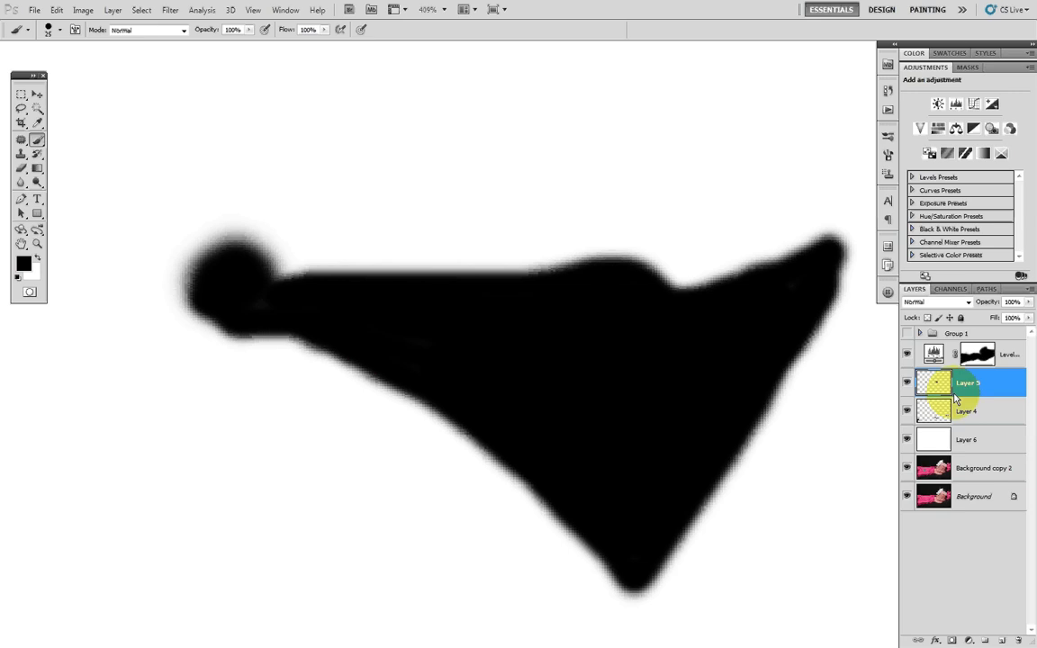
- Delete the white Layer 6 and make Layer 5 active
{"action": "left_click", "coordinate": [965, 440]}
{"action": "key", "text": "Delete"}
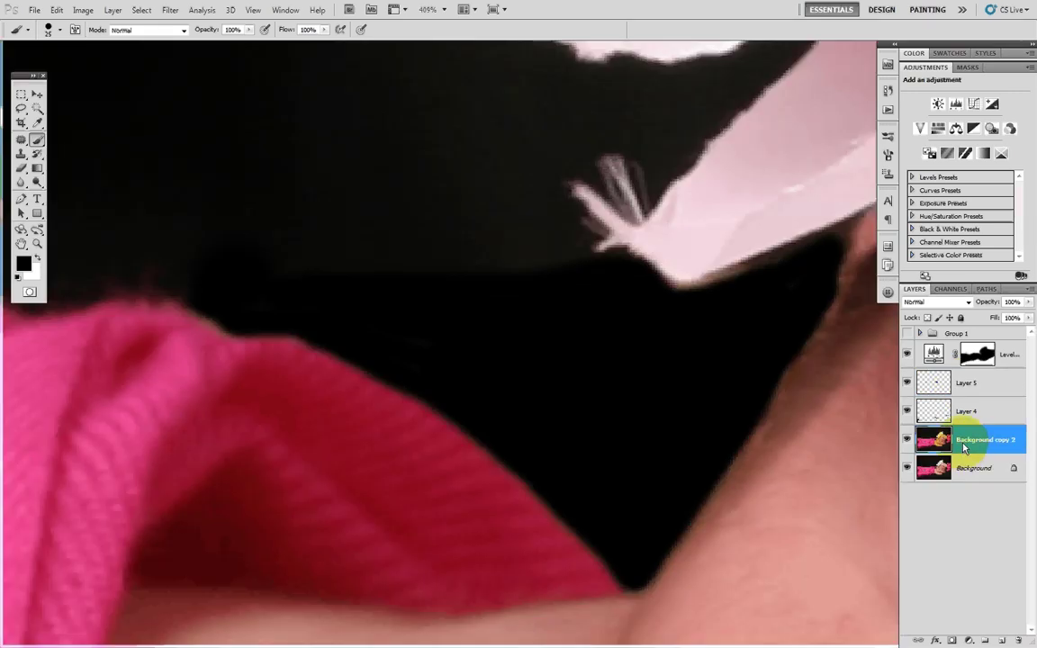
{"action": "left_click", "coordinate": [968, 383]}
- Paint black over the loose threads at the flower petal tips and the backdrop beside them
{"action": "key", "text": "ctrl+0"}
{"action": "left_click", "coordinate": [643, 297]}
{"action": "scroll", "coordinate": [555, 312], "scroll_direction": "up", "scroll_amount": 10}
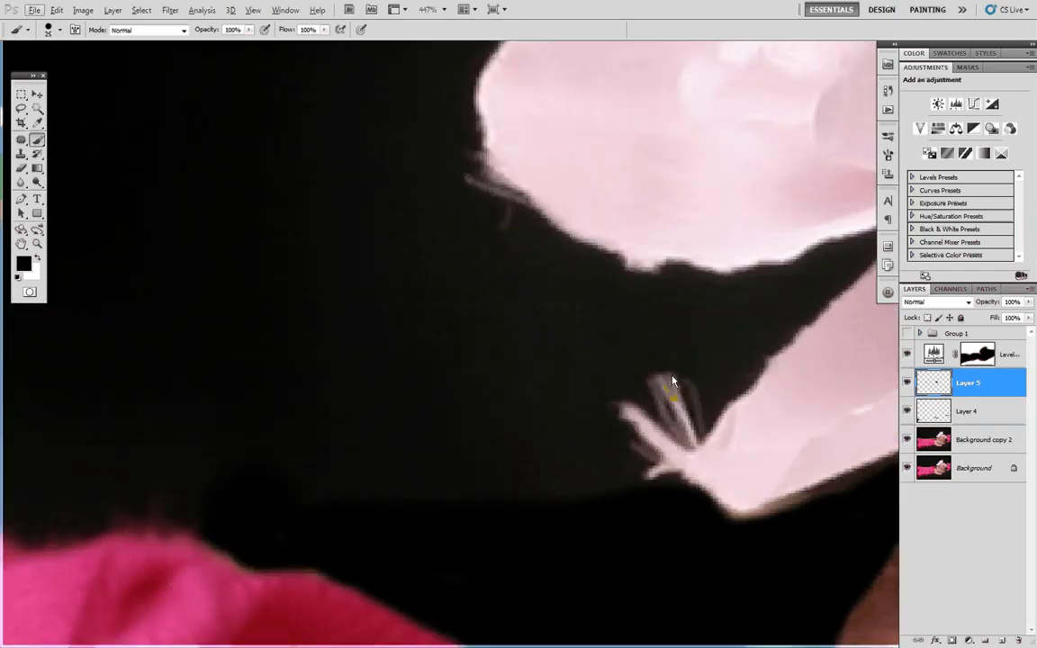
{"action": "mouse_move", "coordinate": [672, 382]}
{"action": "left_mouse_down"}
{"action": "mouse_move", "coordinate": [611, 329]}
{"action": "mouse_move", "coordinate": [547, 403]}
{"action": "mouse_move", "coordinate": [611, 342]}
{"action": "mouse_move", "coordinate": [581, 466]}
{"action": "mouse_move", "coordinate": [504, 423]}
{"action": "mouse_move", "coordinate": [382, 259]}
{"action": "mouse_move", "coordinate": [412, 162]}
{"action": "mouse_move", "coordinate": [435, 419]}
{"action": "mouse_move", "coordinate": [347, 402]}
{"action": "left_mouse_up"}
{"action": "left_click_drag", "start_coordinate": [459, 338], "coordinate": [607, 392]}
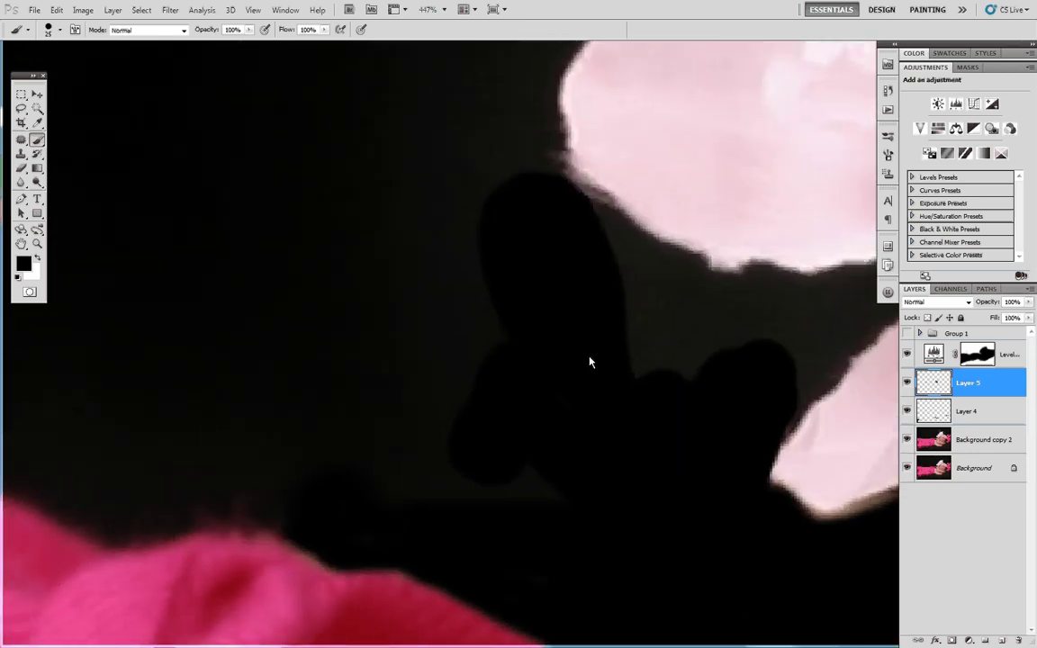
- Paint white on the Levels mask over the backdrop beside the flower's lower petals
{"action": "left_click", "coordinate": [978, 354]}
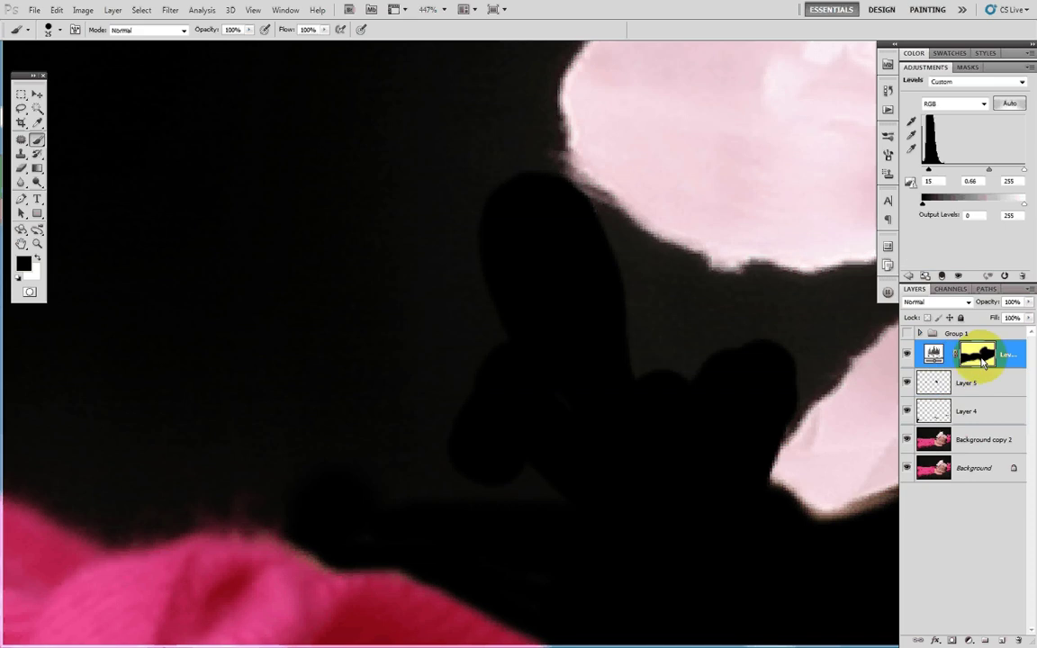
{"action": "left_click", "coordinate": [650, 351]}
{"action": "key", "text": "x"}
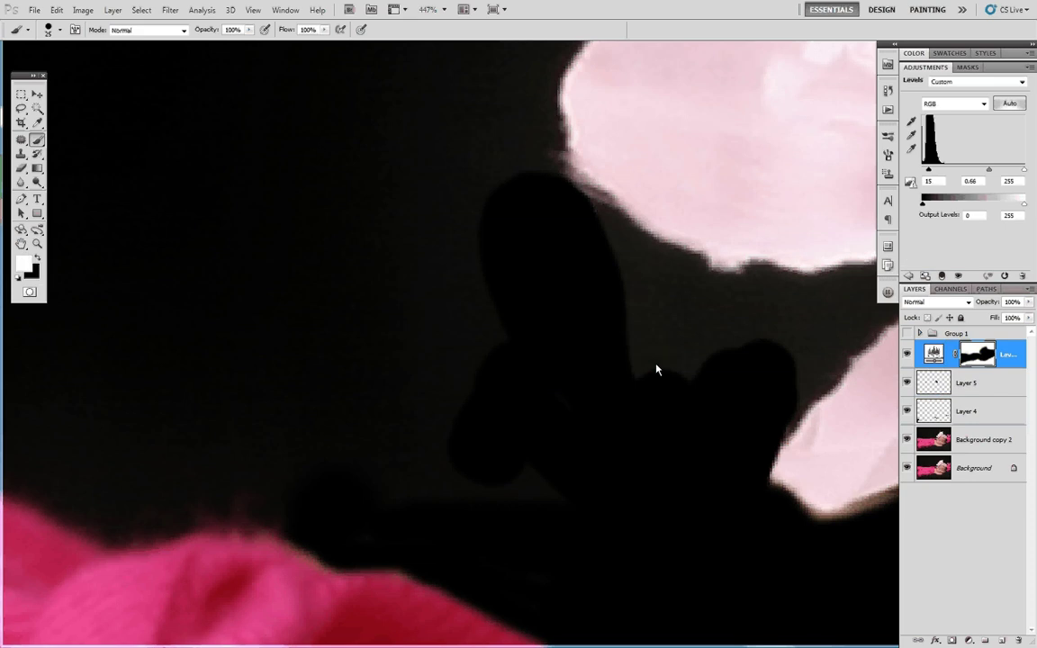
{"action": "mouse_move", "coordinate": [660, 366]}
{"action": "left_mouse_down"}
{"action": "mouse_move", "coordinate": [678, 287]}
{"action": "mouse_move", "coordinate": [597, 331]}
{"action": "mouse_move", "coordinate": [586, 263]}
{"action": "mouse_move", "coordinate": [672, 287]}
{"action": "mouse_move", "coordinate": [725, 261]}
{"action": "mouse_move", "coordinate": [779, 314]}
{"action": "mouse_move", "coordinate": [692, 418]}
{"action": "mouse_move", "coordinate": [470, 482]}
{"action": "mouse_move", "coordinate": [401, 373]}
{"action": "mouse_move", "coordinate": [505, 394]}
{"action": "mouse_move", "coordinate": [549, 296]}
{"action": "mouse_move", "coordinate": [590, 409]}
{"action": "mouse_move", "coordinate": [524, 219]}
{"action": "mouse_move", "coordinate": [566, 300]}
{"action": "mouse_move", "coordinate": [495, 429]}
{"action": "mouse_move", "coordinate": [435, 306]}
{"action": "mouse_move", "coordinate": [491, 350]}
{"action": "left_mouse_up"}
{"action": "left_click_drag", "start_coordinate": [778, 341], "coordinate": [769, 328]}
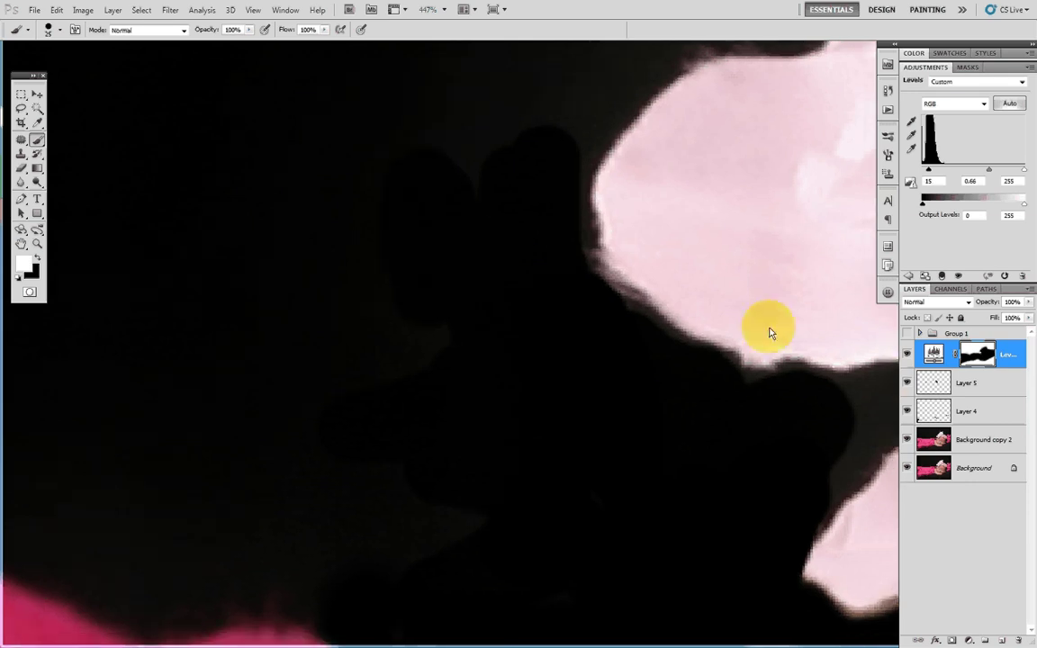
- Hide Layer 5 and Layer 4, and paint white on the Levels mask around the lower petal's tip
{"action": "left_click", "coordinate": [907, 383]}
{"action": "left_click", "coordinate": [907, 411]}
{"action": "mouse_move", "coordinate": [655, 532]}
{"action": "left_mouse_down"}
{"action": "mouse_move", "coordinate": [667, 502]}
{"action": "mouse_move", "coordinate": [637, 470]}
{"action": "mouse_move", "coordinate": [628, 551]}
{"action": "mouse_move", "coordinate": [698, 539]}
{"action": "left_mouse_up"}
{"action": "right_click", "coordinate": [772, 488], "text": "alt"}
{"action": "left_click_drag", "start_coordinate": [775, 500], "coordinate": [658, 520]}
{"action": "right_click", "coordinate": [659, 517], "text": "alt"}
{"action": "key", "text": "["}
- Paint white on the Levels mask in the narrow backdrop gap between the two petals, adjusting the brush size to fit
{"action": "key", "text": "["}
{"action": "key", "text": "["}
{"action": "left_click_drag", "start_coordinate": [741, 420], "coordinate": [685, 421]}
{"action": "key", "text": "]"}
{"action": "key", "text": "]"}
{"action": "left_click", "coordinate": [707, 431]}
{"action": "mouse_move", "coordinate": [758, 419]}
{"action": "left_mouse_down"}
{"action": "mouse_move", "coordinate": [713, 425]}
{"action": "mouse_move", "coordinate": [627, 472]}
{"action": "mouse_move", "coordinate": [771, 379]}
{"action": "left_mouse_up"}
{"action": "right_click", "coordinate": [680, 414], "text": "alt"}
{"action": "right_click", "coordinate": [721, 403], "text": "alt"}
{"action": "left_click_drag", "start_coordinate": [722, 403], "coordinate": [545, 581]}
{"action": "left_click_drag", "start_coordinate": [538, 414], "coordinate": [621, 412]}
- Paint black on the Levels mask along the lower petal's upper edge, and show Layer 5 and Layer 4 again
{"action": "key", "text": "x"}
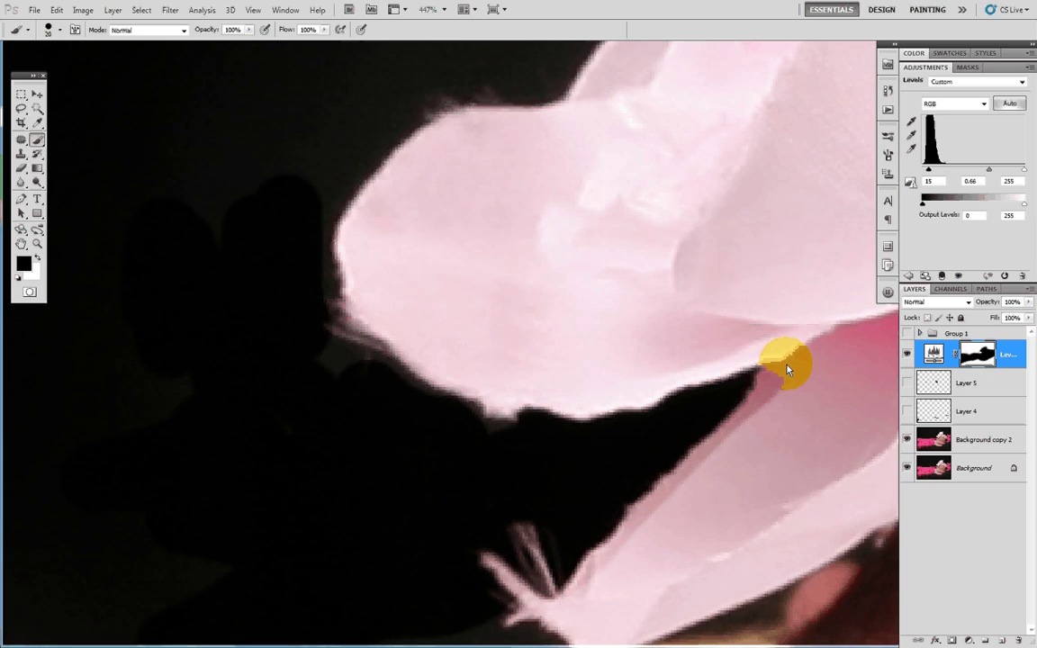
{"action": "mouse_move", "coordinate": [787, 370]}
{"action": "left_mouse_down"}
{"action": "mouse_move", "coordinate": [768, 419]}
{"action": "mouse_move", "coordinate": [570, 606]}
{"action": "left_mouse_up"}
{"action": "left_click_drag", "start_coordinate": [907, 384], "coordinate": [907, 412]}
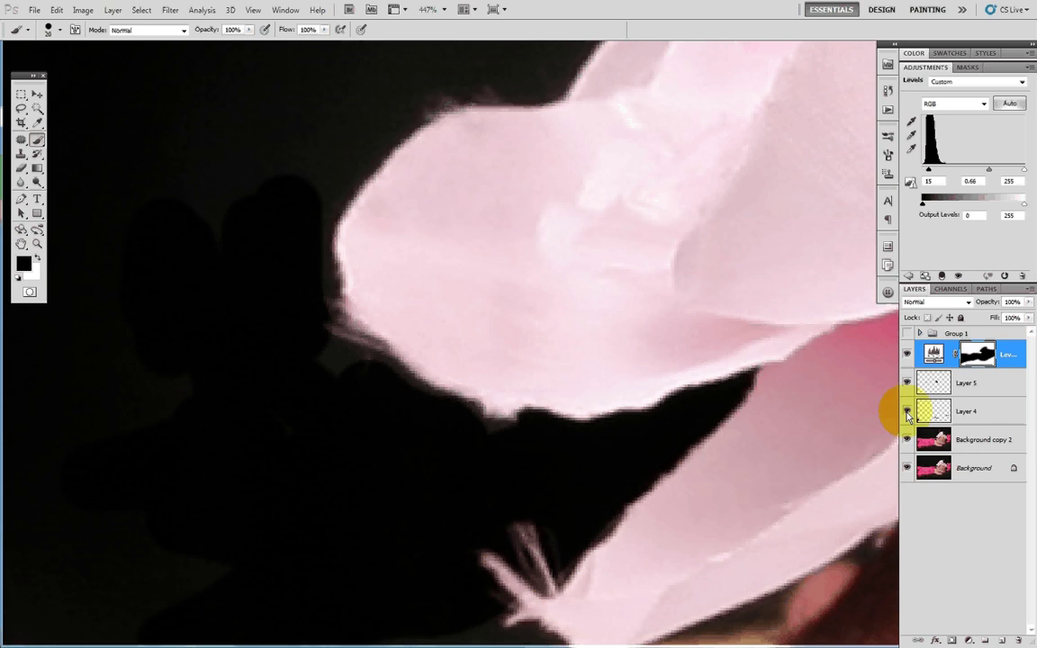
- Paint white on the Levels mask in the backdrop around the outer curve of the large petal
{"action": "mouse_move", "coordinate": [358, 360]}
{"action": "left_mouse_down"}
{"action": "mouse_move", "coordinate": [477, 155]}
{"action": "mouse_move", "coordinate": [296, 250]}
{"action": "mouse_move", "coordinate": [262, 459]}
{"action": "mouse_move", "coordinate": [284, 329]}
{"action": "left_mouse_up"}
{"action": "key", "text": "x"}
{"action": "mouse_move", "coordinate": [254, 453]}
{"action": "left_mouse_down"}
{"action": "mouse_move", "coordinate": [241, 478]}
{"action": "mouse_move", "coordinate": [273, 423]}
{"action": "mouse_move", "coordinate": [273, 364]}
{"action": "mouse_move", "coordinate": [313, 295]}
{"action": "mouse_move", "coordinate": [405, 238]}
{"action": "mouse_move", "coordinate": [496, 225]}
{"action": "mouse_move", "coordinate": [189, 306]}
{"action": "left_mouse_up"}
{"action": "left_click_drag", "start_coordinate": [163, 478], "coordinate": [233, 417]}
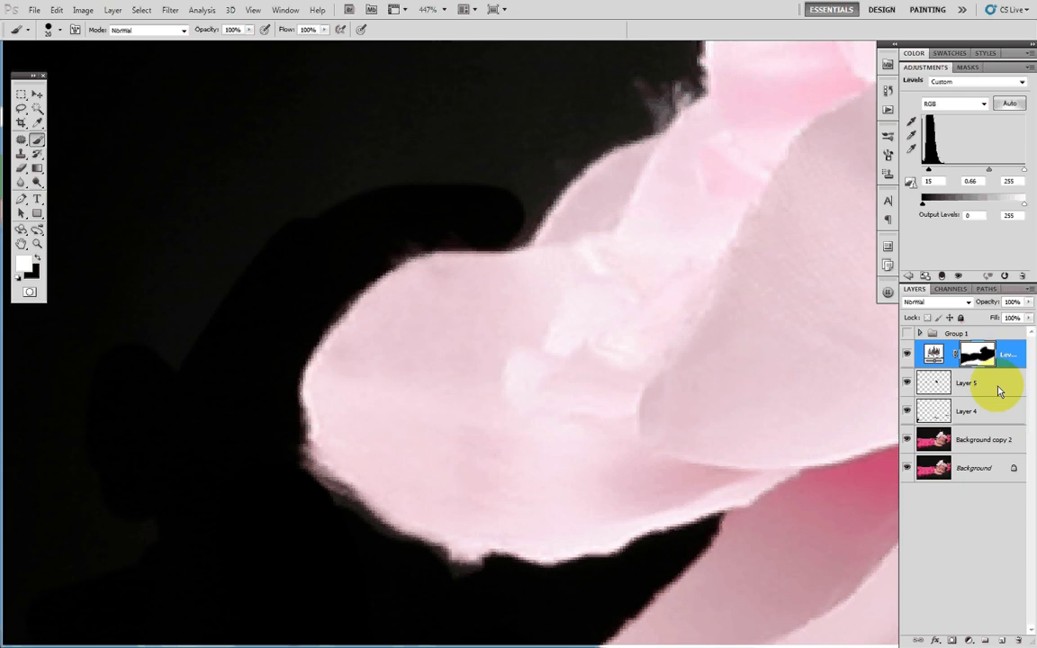
- Display the red mask overlay, paint white over the missed spots beneath the large petal, and hide the overlay
{"action": "key", "text": "backslash"}
{"action": "key", "text": "x"}
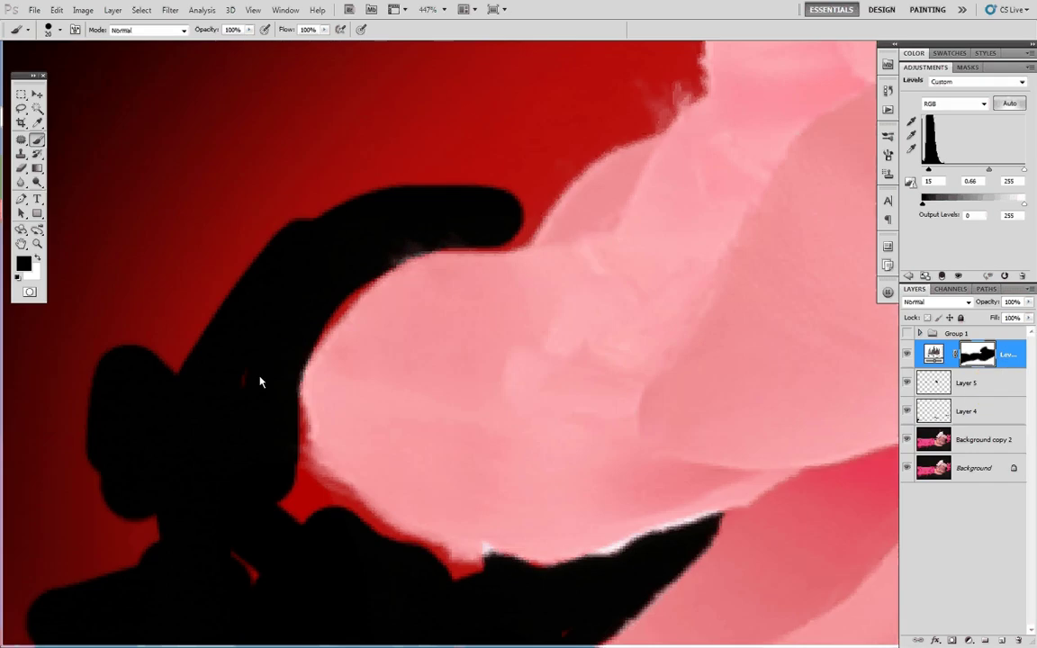
{"action": "left_click_drag", "start_coordinate": [249, 421], "coordinate": [349, 169]}
{"action": "mouse_move", "coordinate": [341, 331]}
{"action": "left_mouse_down"}
{"action": "mouse_move", "coordinate": [347, 339]}
{"action": "mouse_move", "coordinate": [328, 262]}
{"action": "mouse_move", "coordinate": [353, 264]}
{"action": "left_mouse_up"}
{"action": "key", "text": "x"}
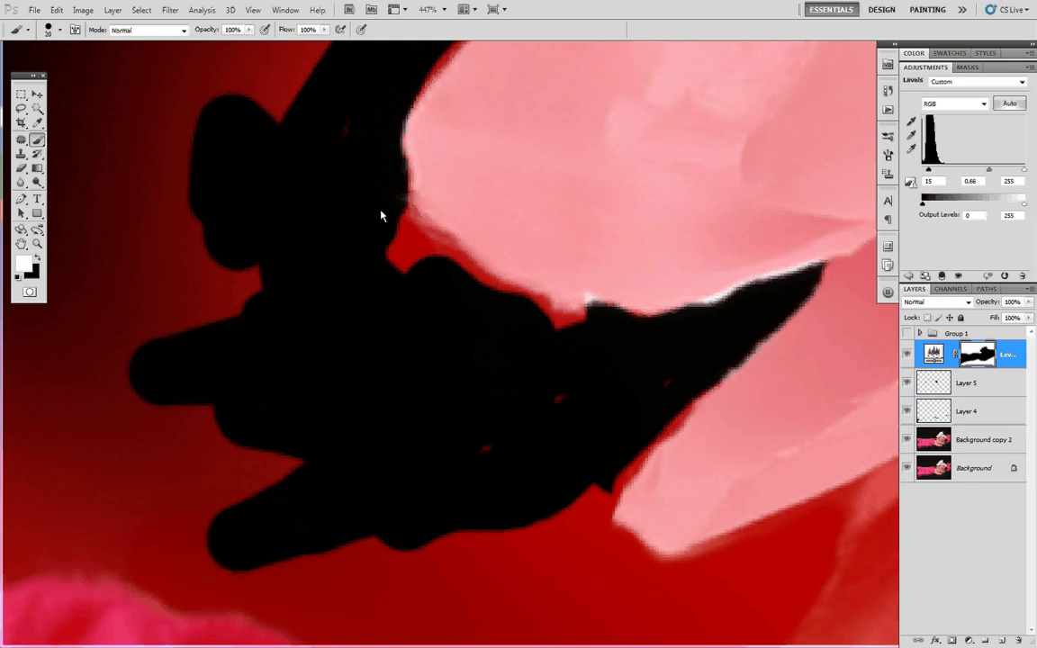
{"action": "mouse_move", "coordinate": [382, 215]}
{"action": "left_mouse_down"}
{"action": "mouse_move", "coordinate": [409, 249]}
{"action": "mouse_move", "coordinate": [482, 296]}
{"action": "mouse_move", "coordinate": [587, 342]}
{"action": "left_mouse_up"}
{"action": "mouse_move", "coordinate": [405, 308]}
{"action": "left_mouse_down"}
{"action": "mouse_move", "coordinate": [479, 413]}
{"action": "mouse_move", "coordinate": [657, 391]}
{"action": "left_mouse_up"}
{"action": "key", "text": "backslash"}
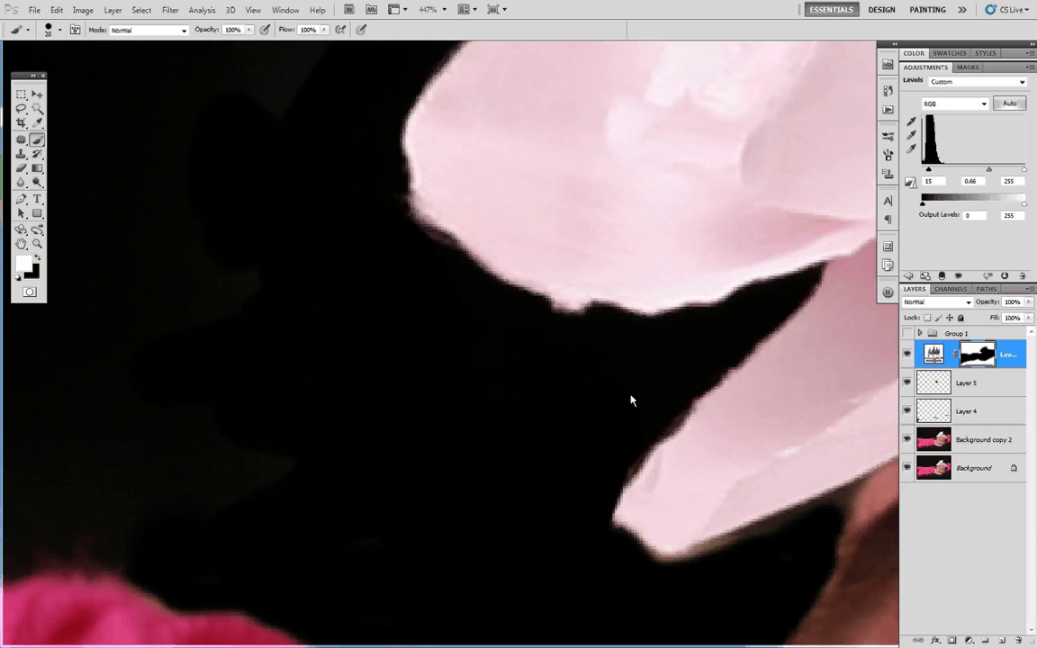
- Show the mask overlay again and paint white across the backdrop between the flower and the blanket
{"action": "key", "text": "backslash"}
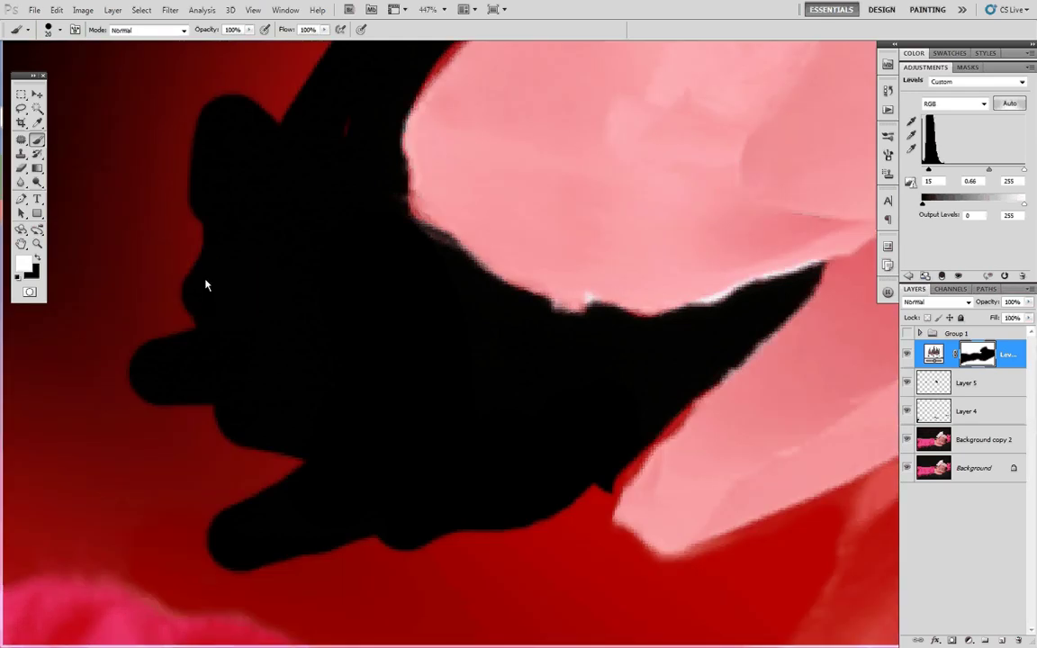
{"action": "left_click_drag", "start_coordinate": [254, 213], "coordinate": [389, 442]}
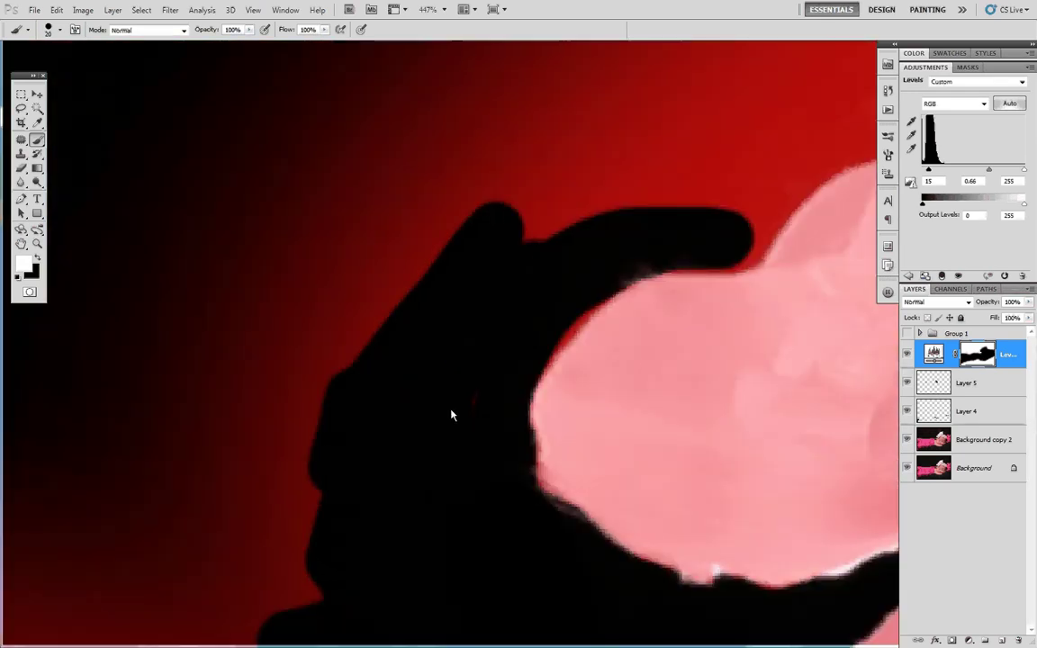
{"action": "scroll", "coordinate": [444, 385], "scroll_direction": "down", "scroll_amount": 5}
{"action": "left_click_drag", "start_coordinate": [491, 425], "coordinate": [661, 219]}
{"action": "mouse_move", "coordinate": [504, 255]}
{"action": "left_mouse_down"}
{"action": "mouse_move", "coordinate": [597, 284]}
{"action": "mouse_move", "coordinate": [606, 173]}
{"action": "mouse_move", "coordinate": [534, 224]}
{"action": "mouse_move", "coordinate": [346, 195]}
{"action": "mouse_move", "coordinate": [389, 247]}
{"action": "mouse_move", "coordinate": [312, 242]}
{"action": "mouse_move", "coordinate": [320, 246]}
{"action": "mouse_move", "coordinate": [262, 273]}
{"action": "mouse_move", "coordinate": [339, 256]}
{"action": "mouse_move", "coordinate": [228, 306]}
{"action": "left_mouse_up"}
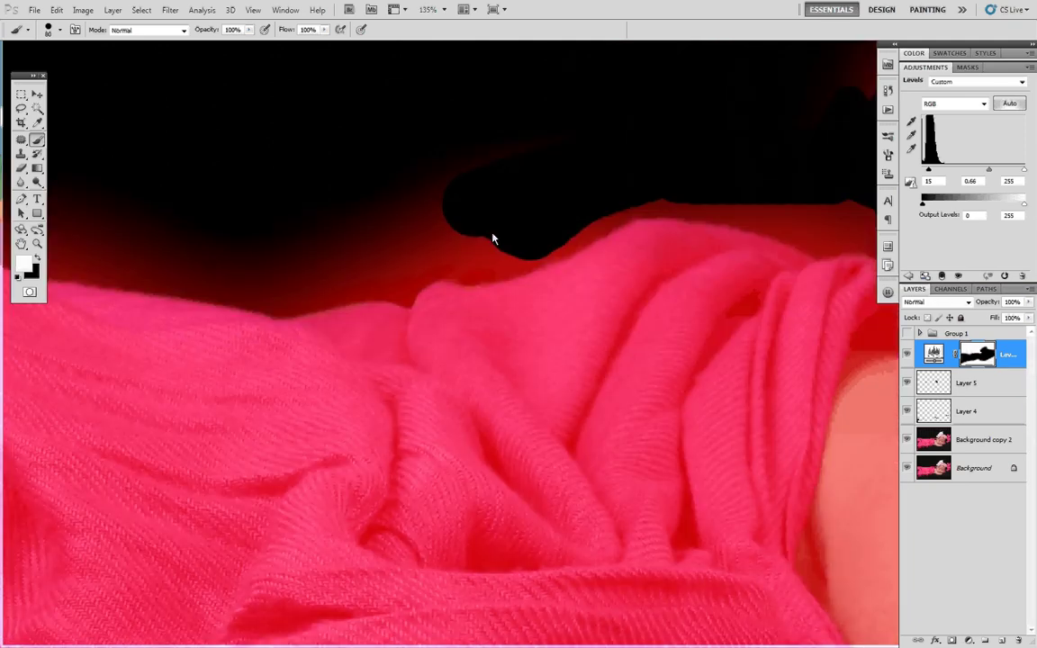
- Extend the white mask painting along the blanket's upper edge to the photo's left edge with the size 80 brush
{"action": "mouse_move", "coordinate": [493, 232]}
{"action": "left_mouse_down"}
{"action": "mouse_move", "coordinate": [308, 271]}
{"action": "mouse_move", "coordinate": [252, 270]}
{"action": "left_mouse_up"}
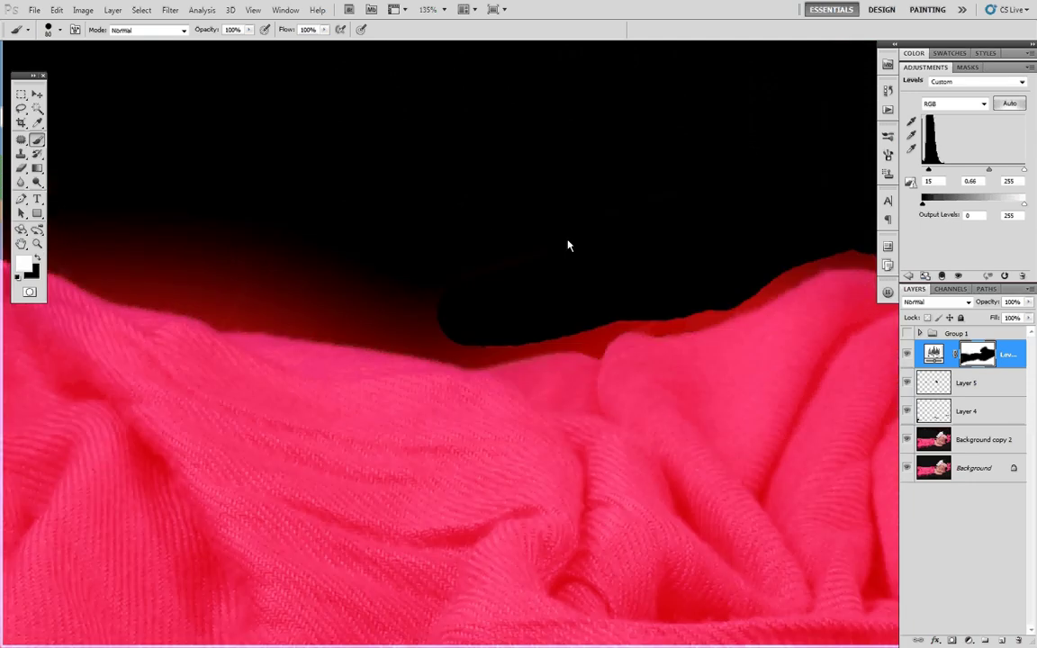
{"action": "mouse_move", "coordinate": [567, 244]}
{"action": "left_mouse_down"}
{"action": "mouse_move", "coordinate": [462, 317]}
{"action": "mouse_move", "coordinate": [569, 342]}
{"action": "left_mouse_up"}
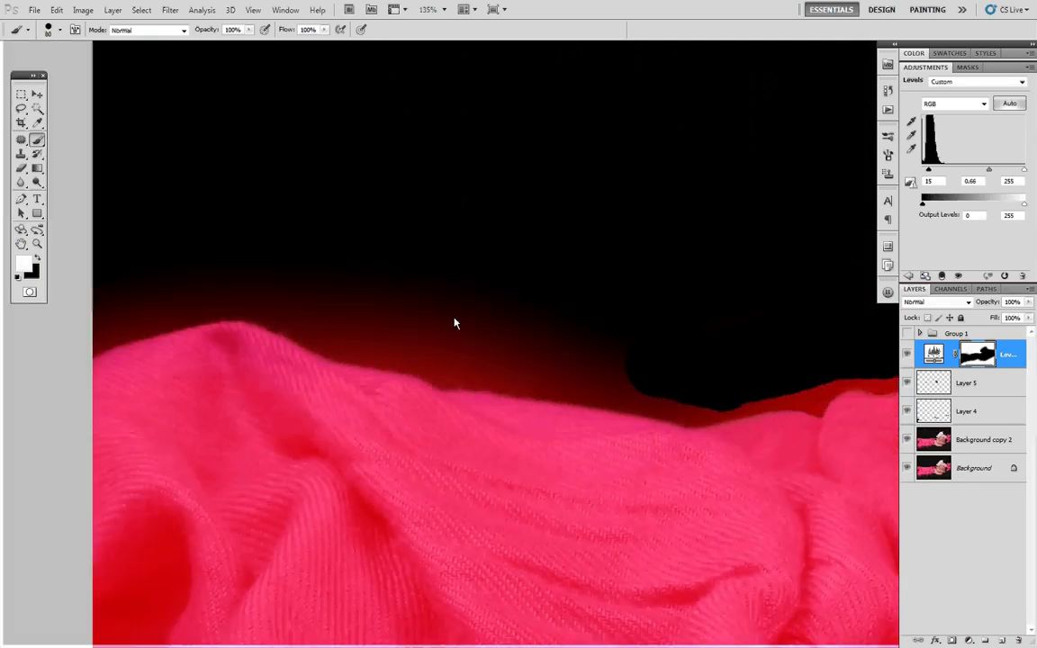
{"action": "mouse_move", "coordinate": [704, 377]}
{"action": "left_mouse_down"}
{"action": "mouse_move", "coordinate": [693, 392]}
{"action": "mouse_move", "coordinate": [622, 365]}
{"action": "left_mouse_up"}
{"action": "left_click", "coordinate": [345, 321], "text": "shift"}
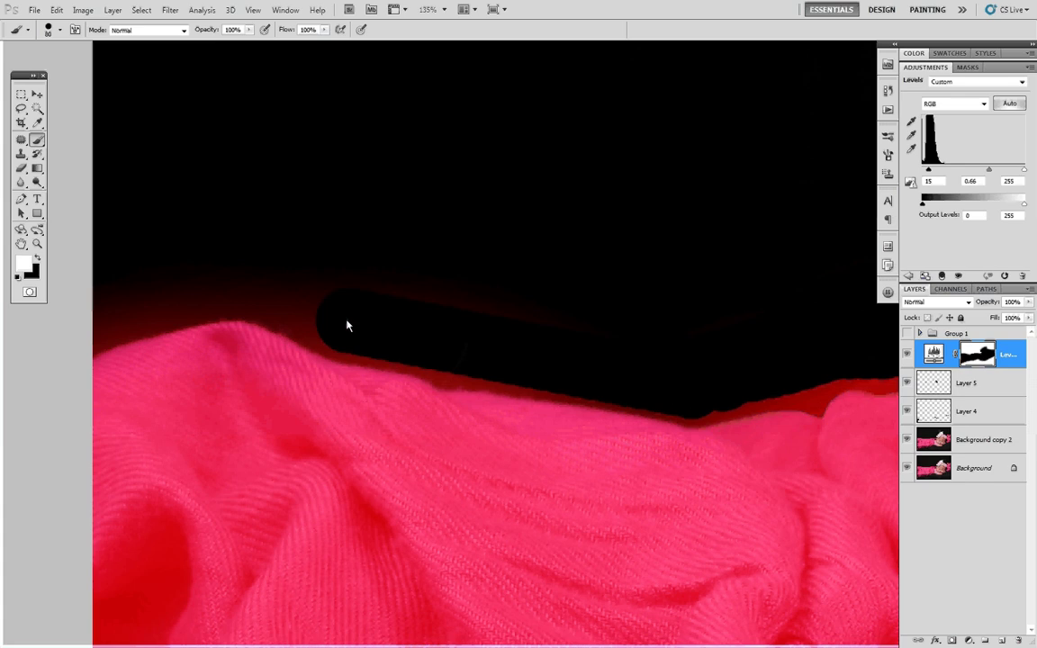
{"action": "left_click_drag", "start_coordinate": [363, 308], "coordinate": [192, 271]}
{"action": "left_click", "coordinate": [46, 305]}
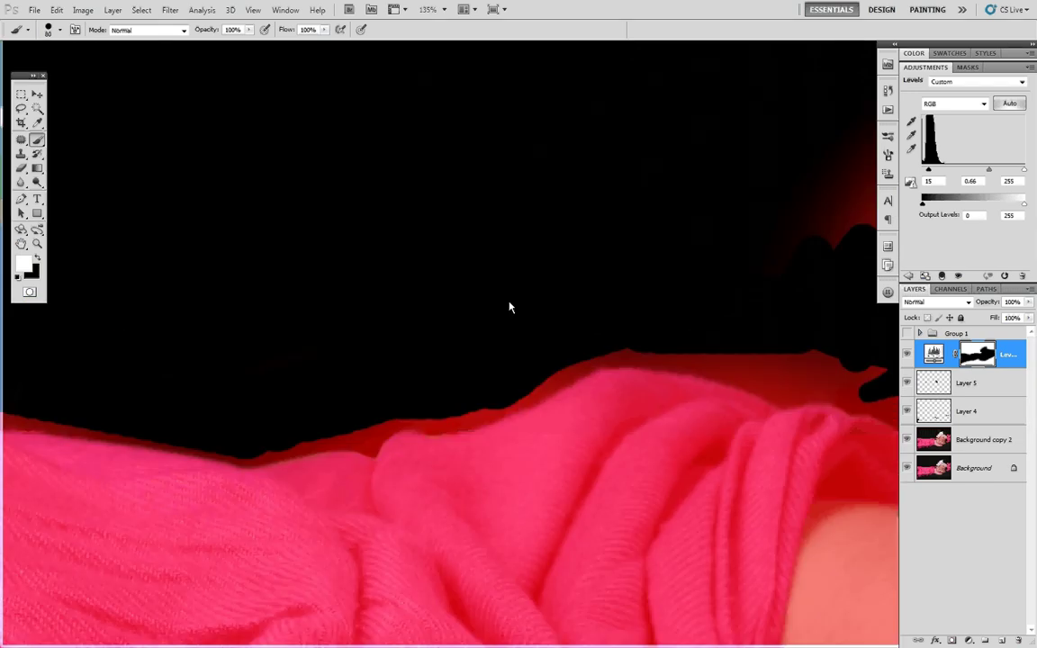
- Paint the Levels mask white in the backdrop around the flower's outer petals and over its top toward the headband
{"action": "left_click_drag", "start_coordinate": [510, 303], "coordinate": [197, 315]}
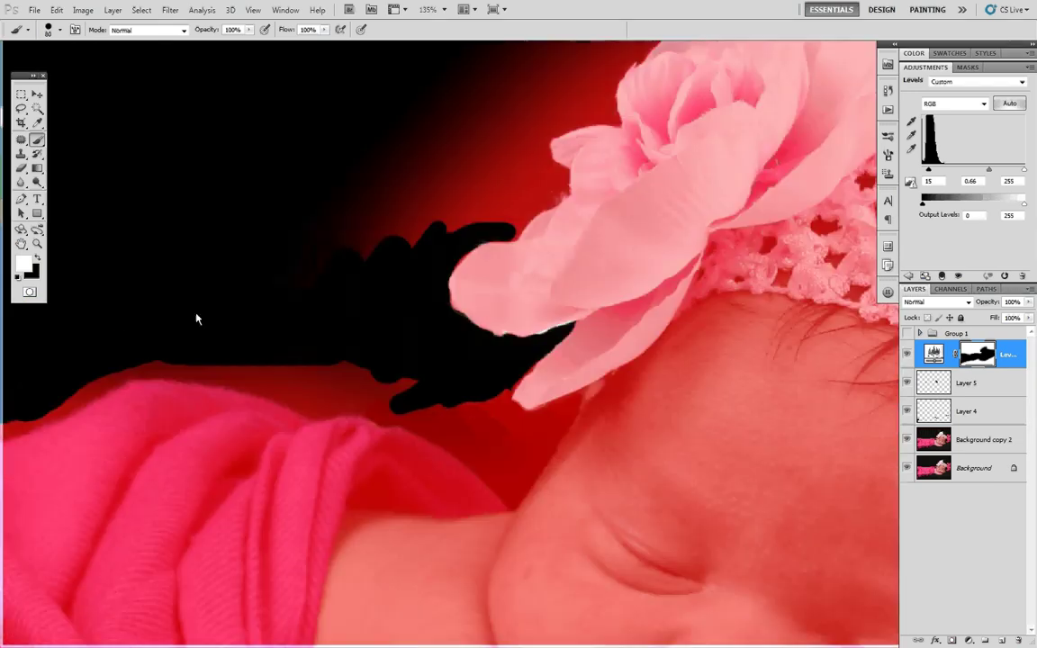
{"action": "left_click_drag", "start_coordinate": [378, 231], "coordinate": [341, 232]}
{"action": "left_click_drag", "start_coordinate": [311, 166], "coordinate": [430, 396]}
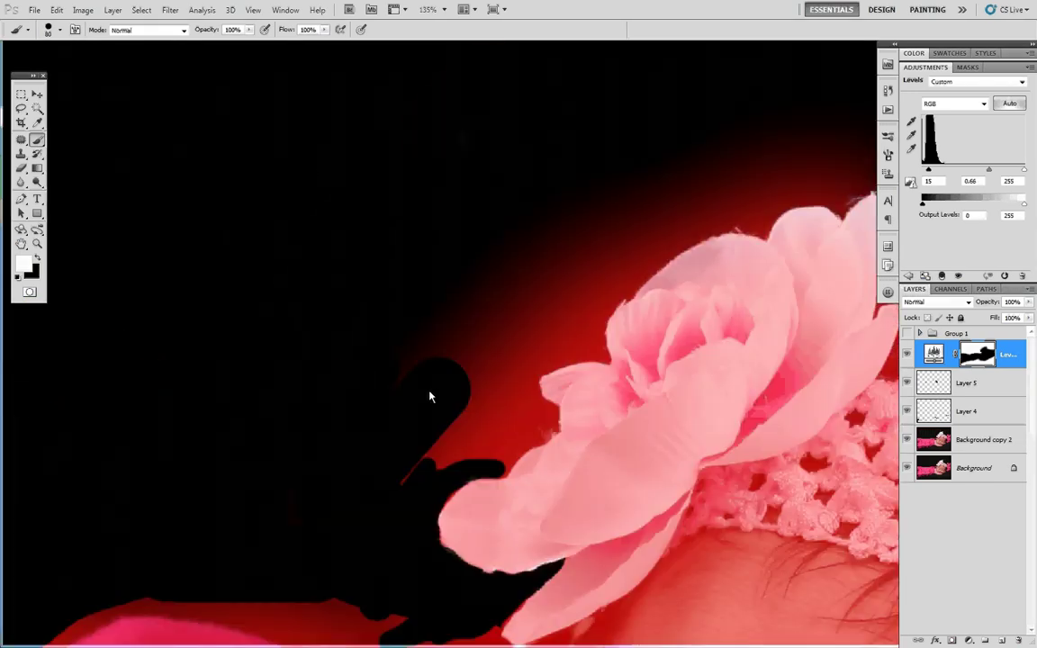
{"action": "mouse_move", "coordinate": [398, 474]}
{"action": "left_mouse_down"}
{"action": "mouse_move", "coordinate": [484, 420]}
{"action": "mouse_move", "coordinate": [505, 424]}
{"action": "mouse_move", "coordinate": [480, 434]}
{"action": "mouse_move", "coordinate": [473, 401]}
{"action": "mouse_move", "coordinate": [504, 341]}
{"action": "mouse_move", "coordinate": [384, 389]}
{"action": "mouse_move", "coordinate": [448, 333]}
{"action": "mouse_move", "coordinate": [692, 187]}
{"action": "mouse_move", "coordinate": [236, 267]}
{"action": "mouse_move", "coordinate": [229, 256]}
{"action": "mouse_move", "coordinate": [468, 210]}
{"action": "mouse_move", "coordinate": [286, 257]}
{"action": "mouse_move", "coordinate": [102, 371]}
{"action": "left_mouse_up"}
{"action": "mouse_move", "coordinate": [182, 306]}
{"action": "left_mouse_down"}
{"action": "mouse_move", "coordinate": [376, 166]}
{"action": "mouse_move", "coordinate": [232, 303]}
{"action": "left_mouse_up"}
{"action": "mouse_move", "coordinate": [633, 128]}
{"action": "left_mouse_down"}
{"action": "mouse_move", "coordinate": [415, 148]}
{"action": "mouse_move", "coordinate": [484, 207]}
{"action": "mouse_move", "coordinate": [482, 158]}
{"action": "mouse_move", "coordinate": [446, 130]}
{"action": "mouse_move", "coordinate": [470, 290]}
{"action": "mouse_move", "coordinate": [686, 336]}
{"action": "left_mouse_up"}
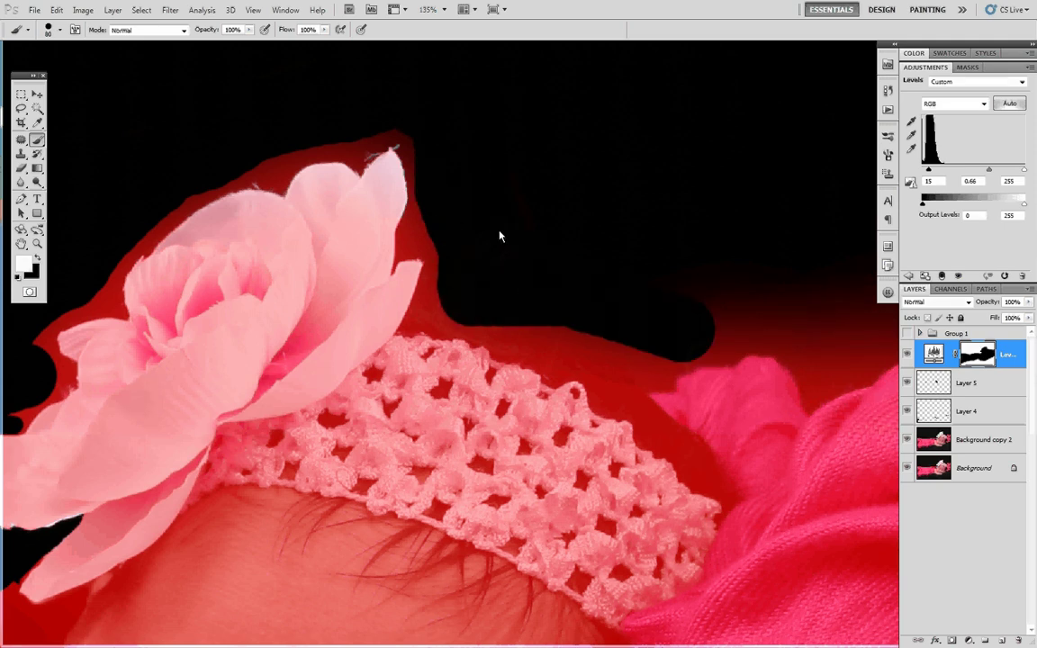
- Paint the Levels mask white above the crochet headband and the blanket folds to the photo's right edge
{"action": "scroll", "coordinate": [498, 235], "scroll_direction": "right", "scroll_amount": 6}
{"action": "scroll", "coordinate": [498, 234], "scroll_direction": "down", "scroll_amount": 2}
{"action": "mouse_move", "coordinate": [441, 231]}
{"action": "left_mouse_down"}
{"action": "mouse_move", "coordinate": [528, 244]}
{"action": "mouse_move", "coordinate": [597, 236]}
{"action": "mouse_move", "coordinate": [534, 210]}
{"action": "left_mouse_up"}
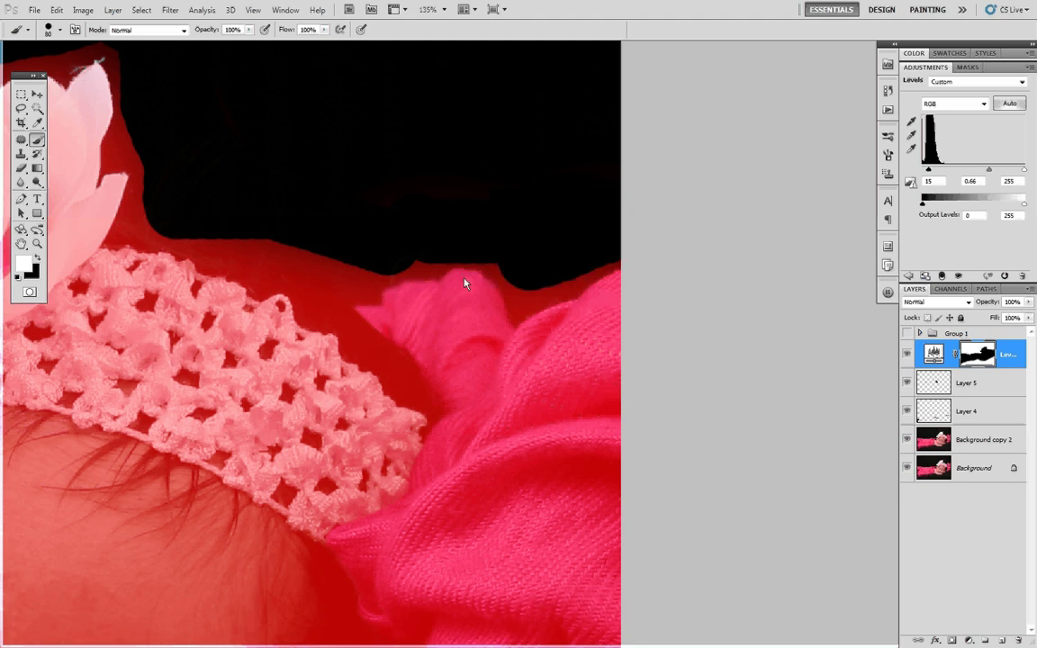
{"action": "left_click_drag", "start_coordinate": [211, 351], "coordinate": [780, 185]}
- Try to paint one straight white stroke on the Levels mask beneath the baby's forearm
{"action": "scroll", "coordinate": [475, 271], "scroll_direction": "down", "scroll_amount": 8}
{"action": "scroll", "coordinate": [474, 271], "scroll_direction": "down", "scroll_amount": 4}
{"action": "left_click_drag", "start_coordinate": [406, 295], "coordinate": [569, 190]}
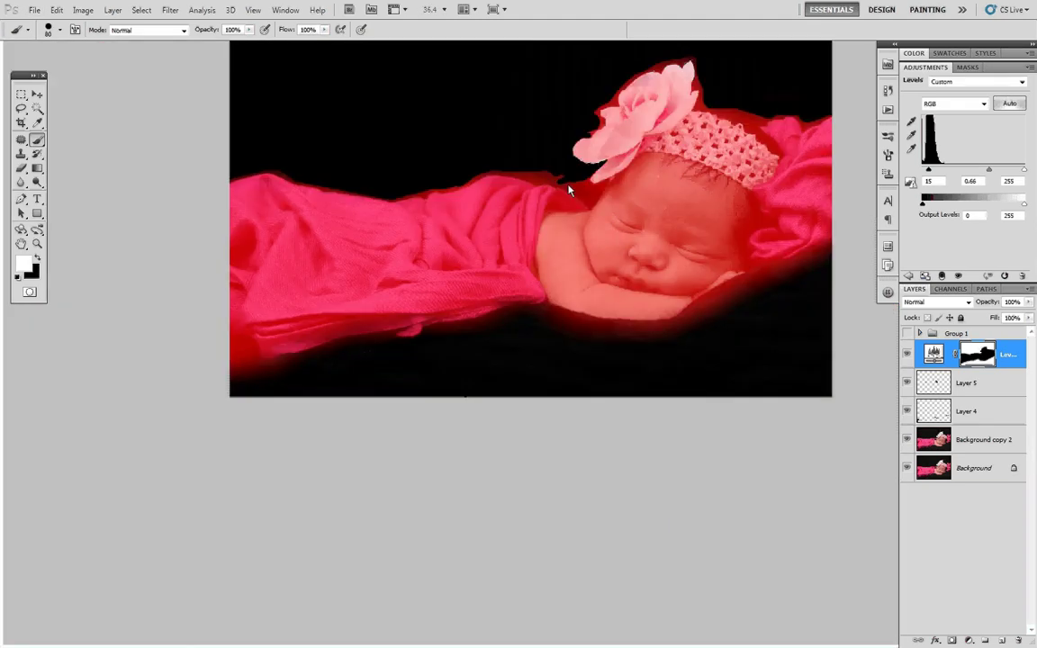
{"action": "scroll", "coordinate": [627, 324], "scroll_direction": "up", "scroll_amount": 5}
{"action": "scroll", "coordinate": [627, 324], "scroll_direction": "up", "scroll_amount": 3}
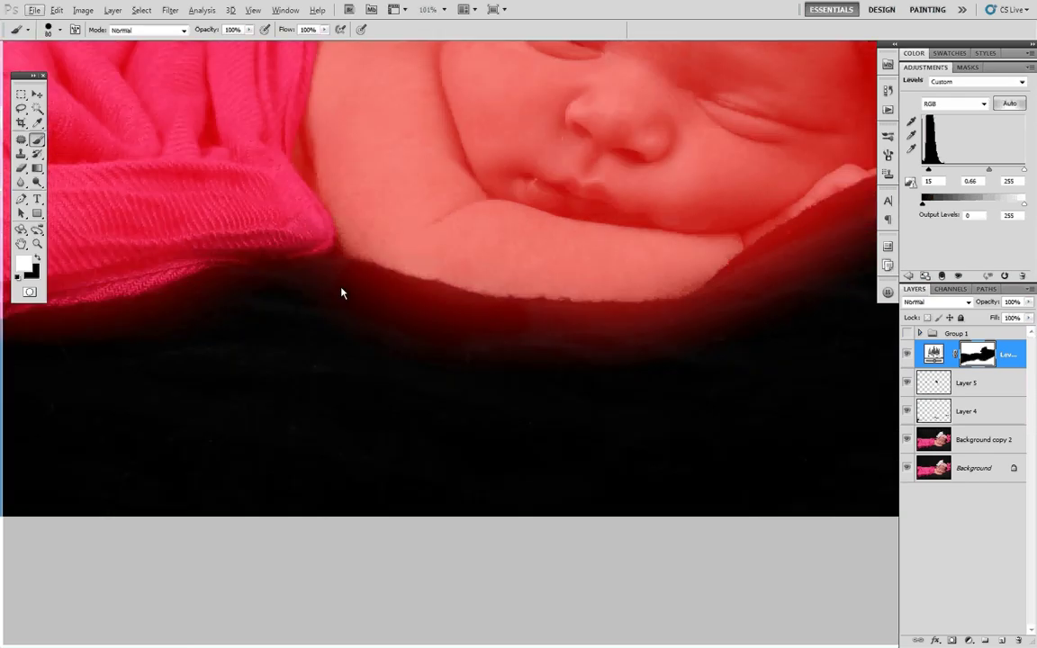
{"action": "left_click", "coordinate": [341, 286]}
{"action": "left_click", "coordinate": [652, 338], "text": "shift"}
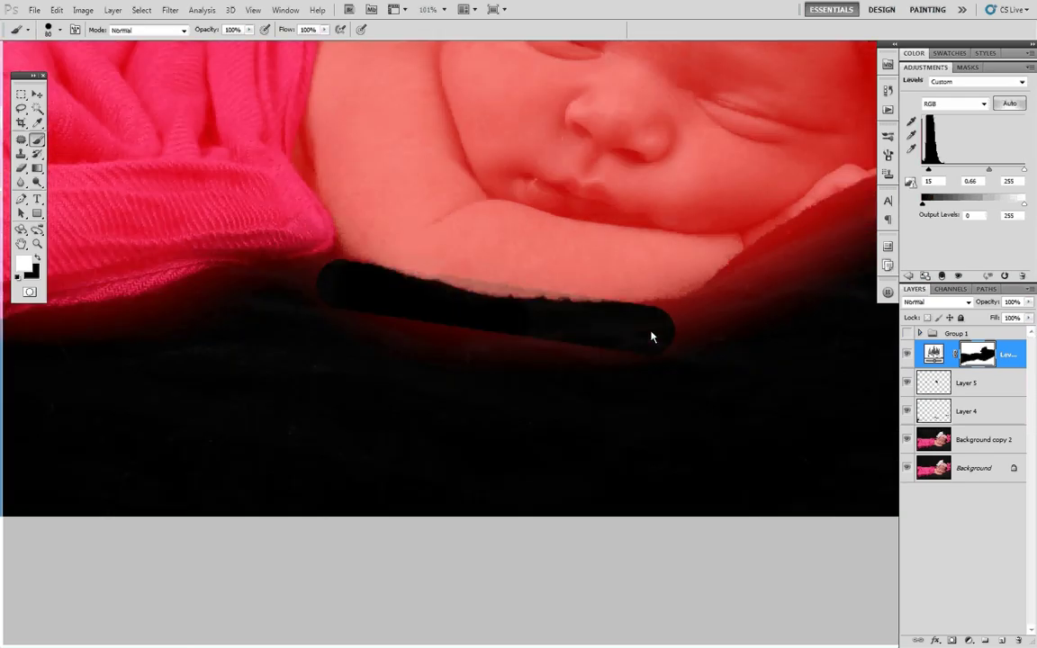
{"action": "key", "text": "ctrl+z"}
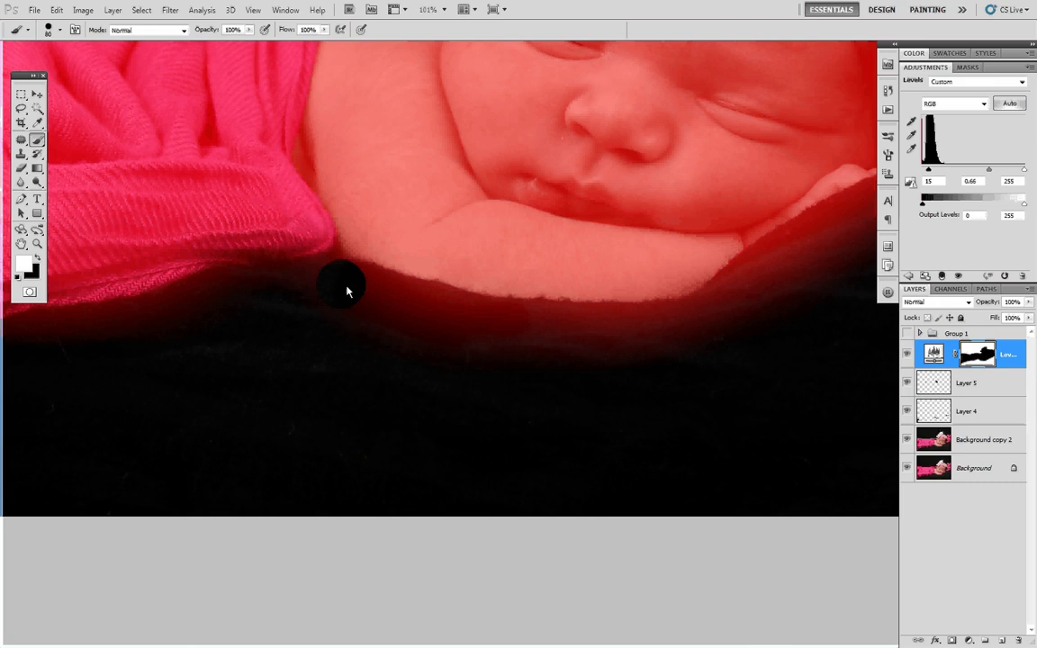
- Paint the Levels mask white in short connected strokes following the lower edge of the baby's forearm up to the hand
{"action": "left_click", "coordinate": [338, 280]}
{"action": "left_click", "coordinate": [458, 322], "text": "shift"}
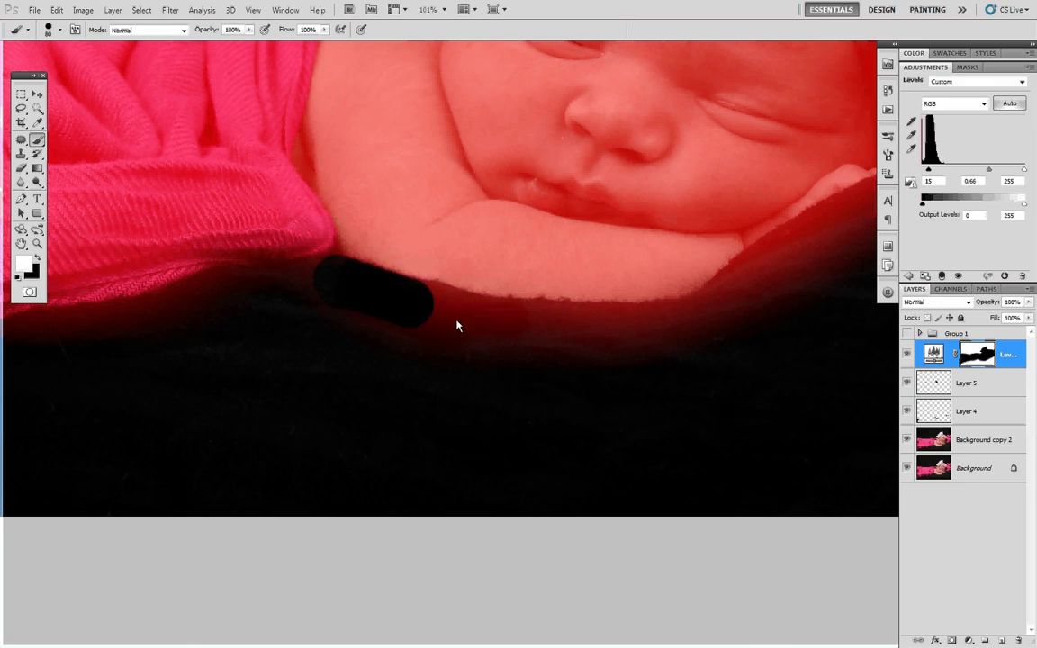
{"action": "left_click", "coordinate": [546, 332], "text": "shift"}
{"action": "left_click", "coordinate": [611, 335], "text": "shift"}
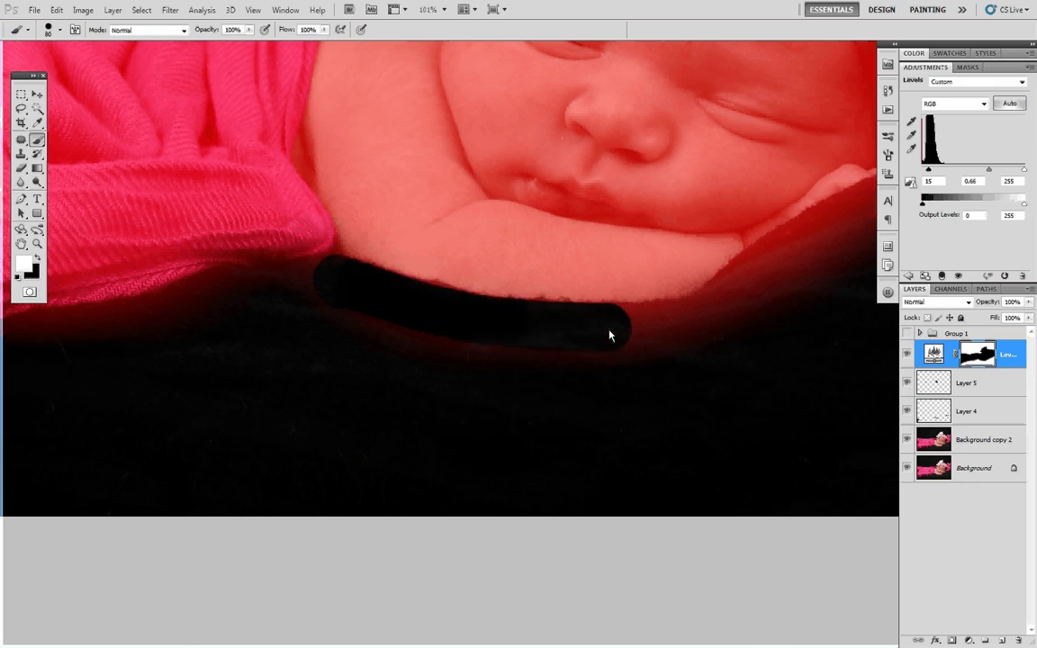
{"action": "left_click", "coordinate": [712, 326], "text": "shift"}
{"action": "left_click", "coordinate": [733, 301], "text": "shift"}
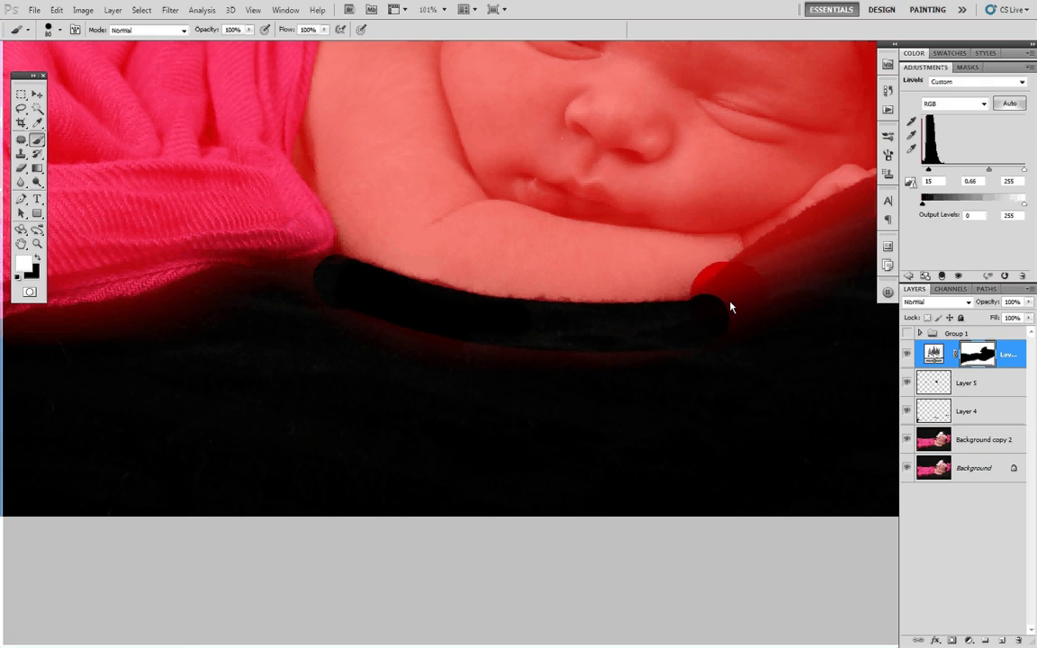
{"action": "left_click", "coordinate": [785, 270], "text": "shift"}
- Extend the white mask painting from the hand along the blanket folds beside the head, and fill the remaining overlay below the arm
{"action": "left_click_drag", "start_coordinate": [785, 270], "coordinate": [605, 349]}
{"action": "left_click", "coordinate": [669, 301], "text": "shift"}
{"action": "right_click", "coordinate": [685, 282], "text": "alt"}
{"action": "left_click", "coordinate": [746, 269], "text": "shift"}
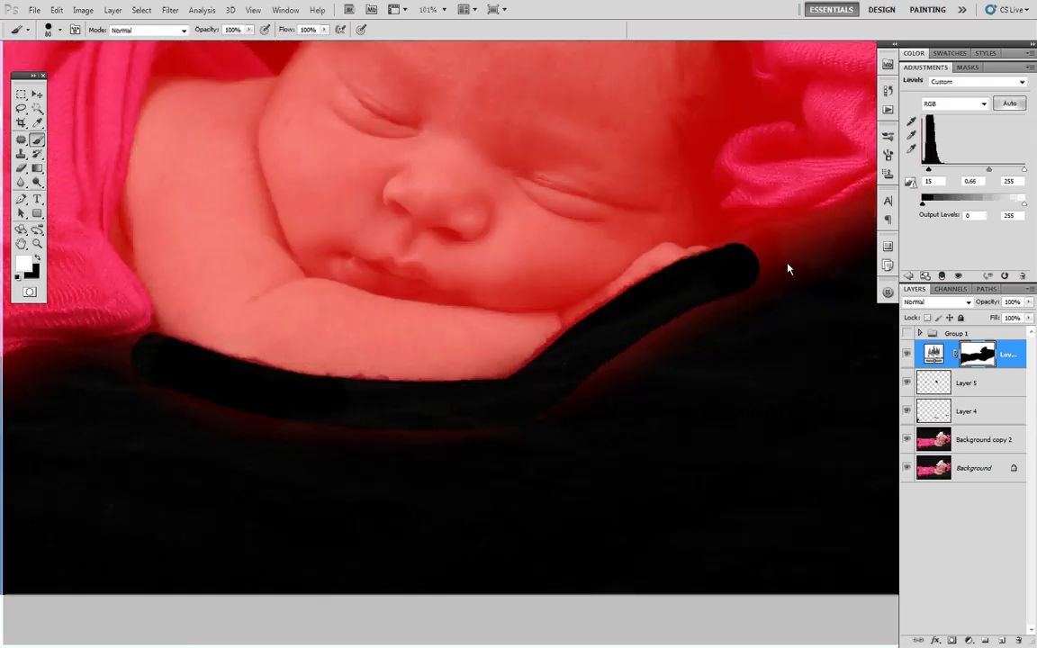
{"action": "left_click_drag", "start_coordinate": [787, 271], "coordinate": [666, 338]}
{"action": "left_click", "coordinate": [679, 318], "text": "shift"}
{"action": "left_click_drag", "start_coordinate": [731, 321], "coordinate": [494, 459]}
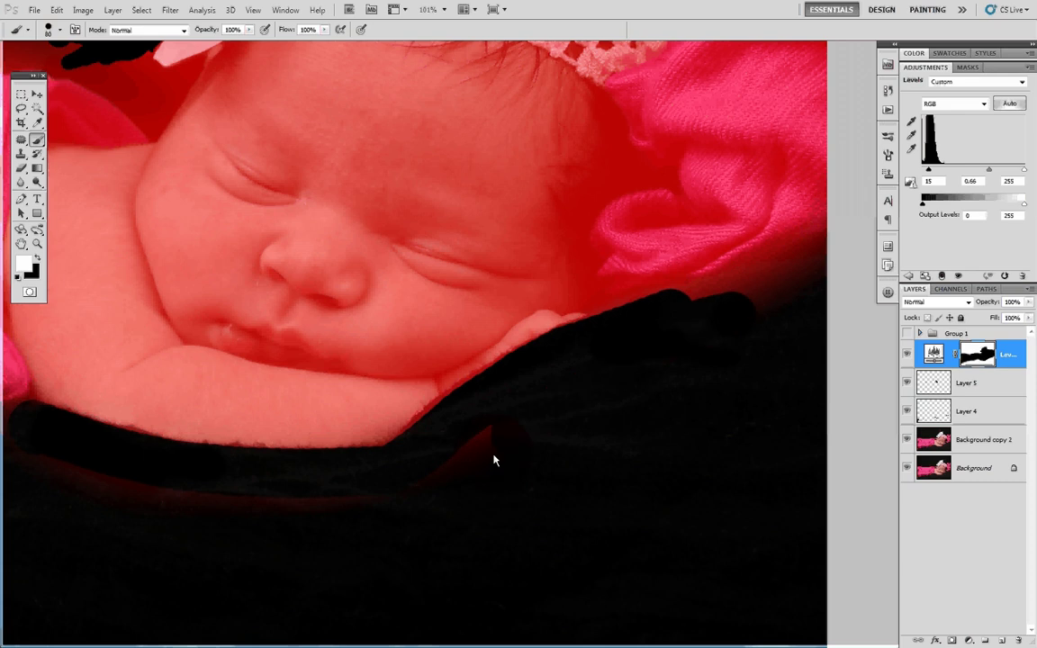
{"action": "left_click_drag", "start_coordinate": [417, 518], "coordinate": [688, 440]}
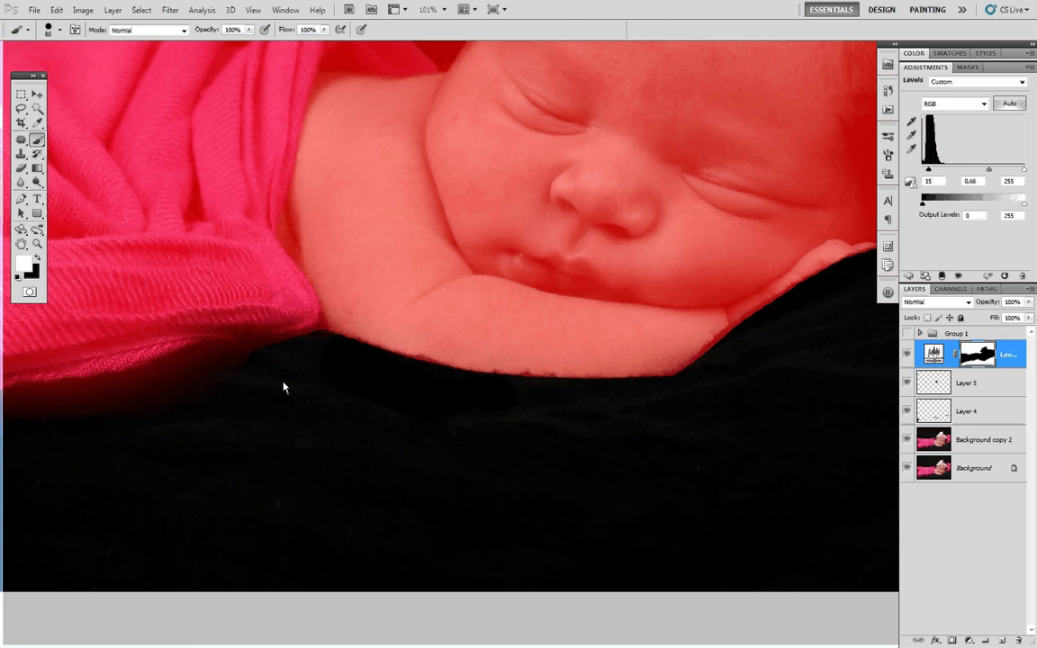
- Hide the mask overlay and inspect the black backdrop along the lower edges of the blanket and the baby's arm
{"action": "key", "text": "backslash"}
{"action": "scroll", "coordinate": [583, 396], "scroll_direction": "down", "scroll_amount": 11}
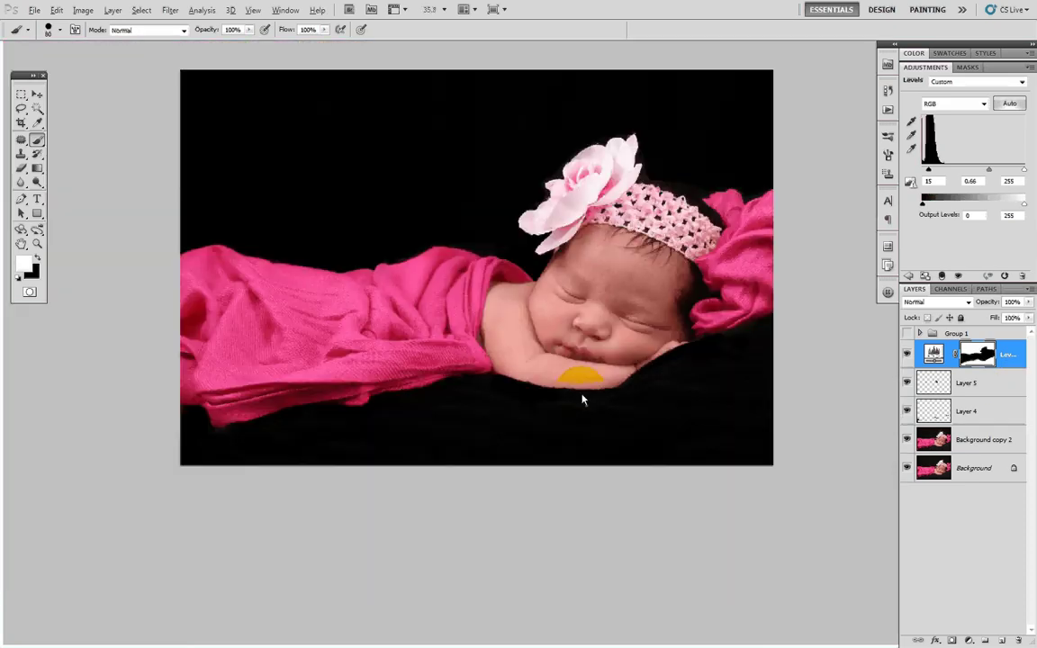
{"action": "scroll", "coordinate": [449, 421], "scroll_direction": "up", "scroll_amount": 11}
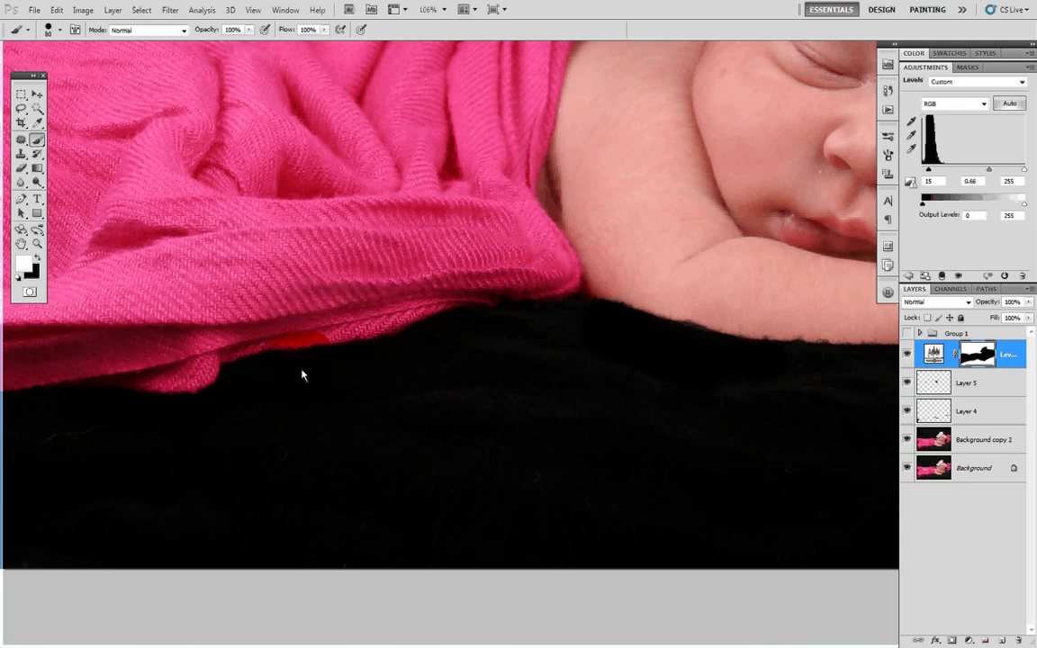
{"action": "left_click_drag", "start_coordinate": [116, 456], "coordinate": [556, 453]}
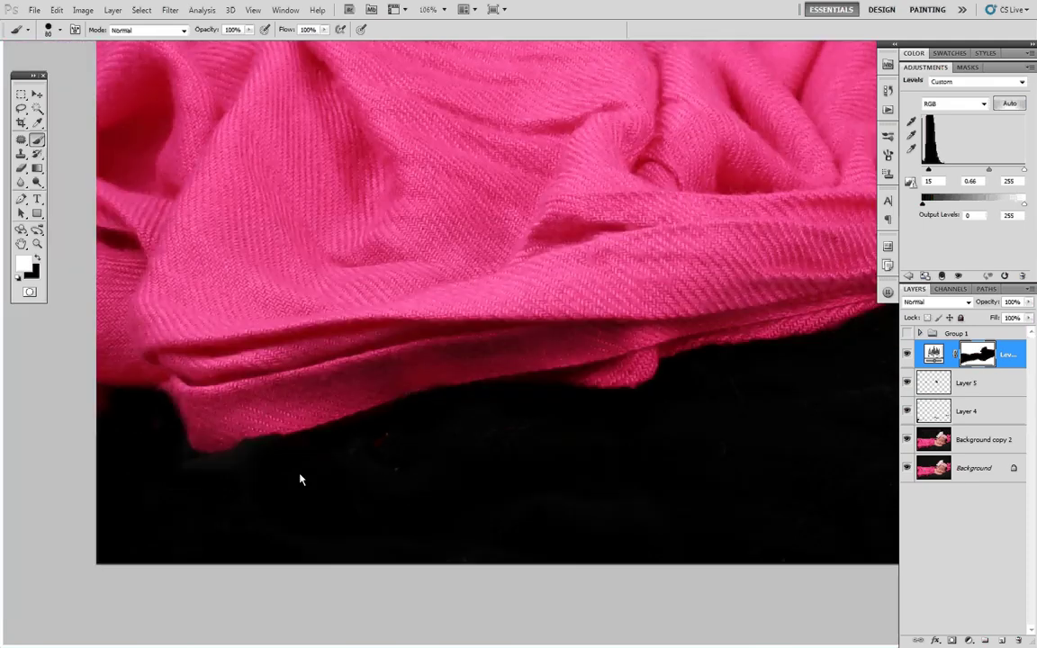
{"action": "left_click_drag", "start_coordinate": [578, 410], "coordinate": [236, 459]}
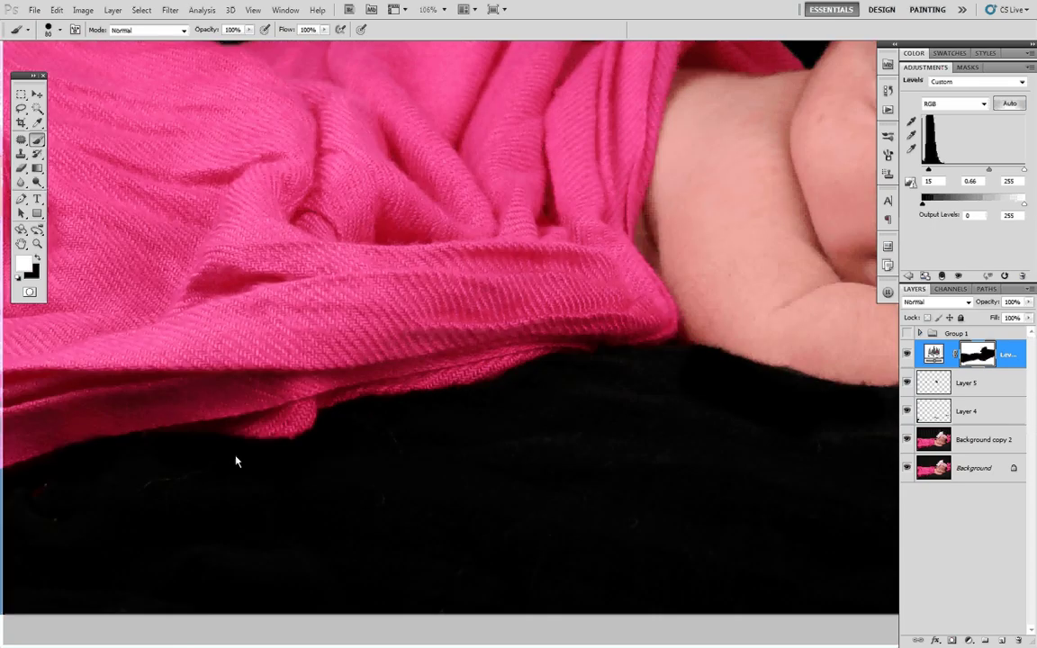
{"action": "left_click_drag", "start_coordinate": [842, 347], "coordinate": [177, 484]}
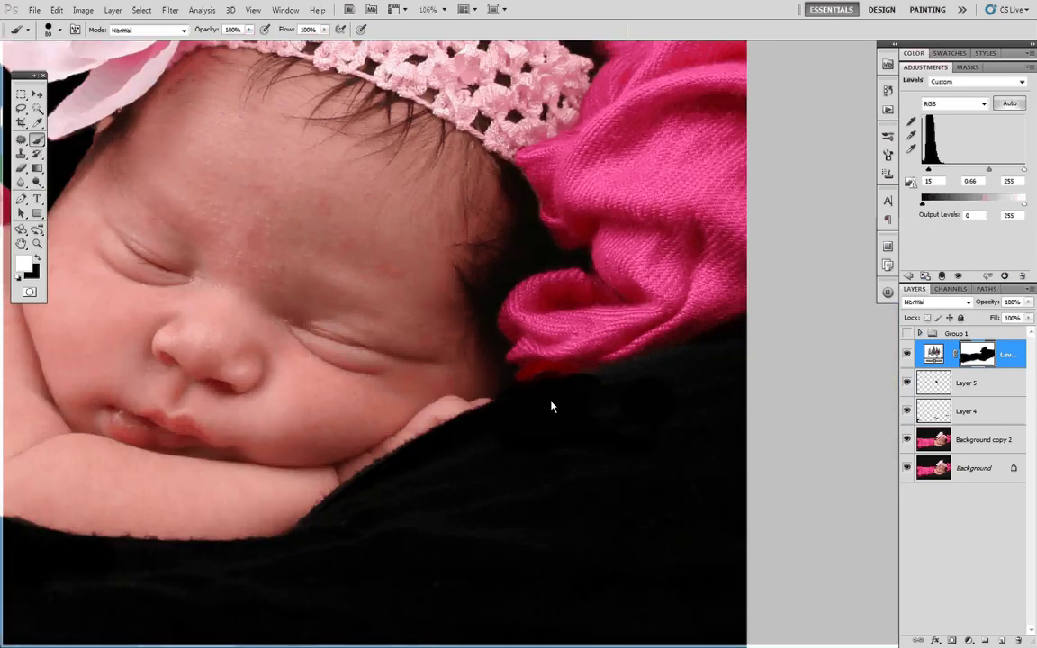
{"action": "left_click", "coordinate": [922, 360]}
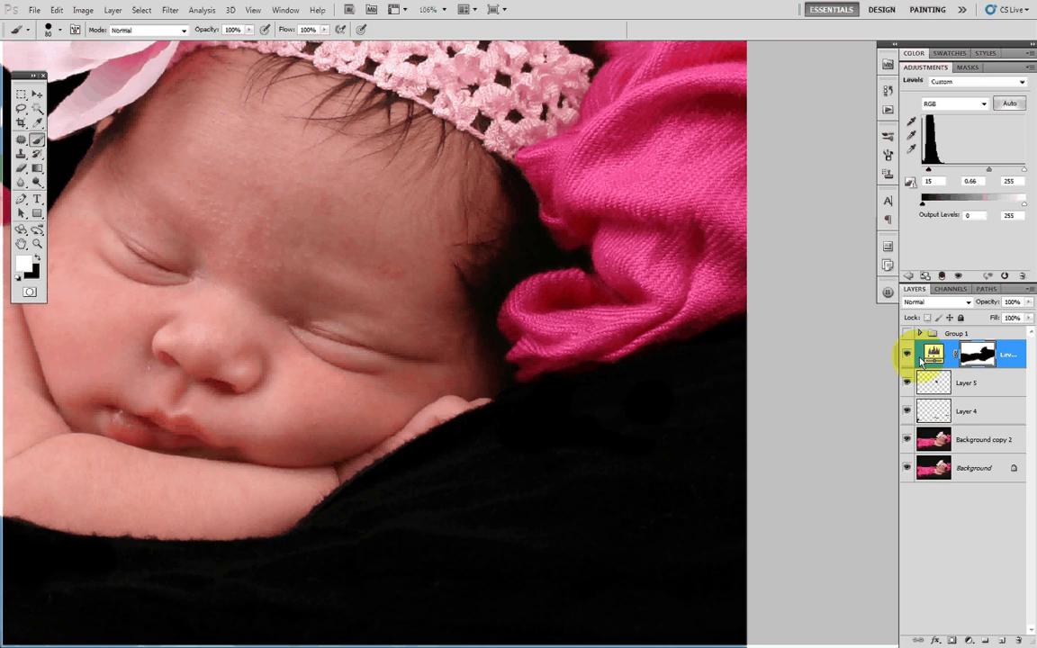
{"action": "key", "text": "x"}
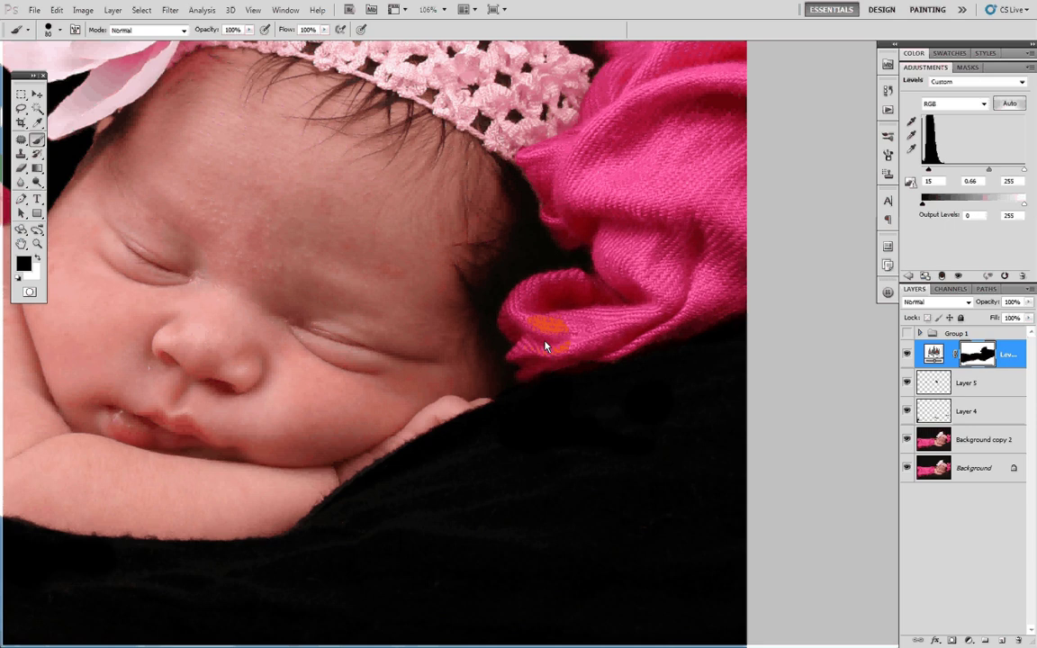
{"action": "left_click_drag", "start_coordinate": [537, 358], "coordinate": [719, 301]}
{"action": "mouse_move", "coordinate": [458, 392]}
{"action": "left_mouse_down"}
{"action": "mouse_move", "coordinate": [473, 429]}
{"action": "mouse_move", "coordinate": [502, 641]}
{"action": "left_mouse_up"}
{"action": "left_click_drag", "start_coordinate": [618, 247], "coordinate": [702, 438]}
{"action": "left_click_drag", "start_coordinate": [501, 246], "coordinate": [502, 247]}
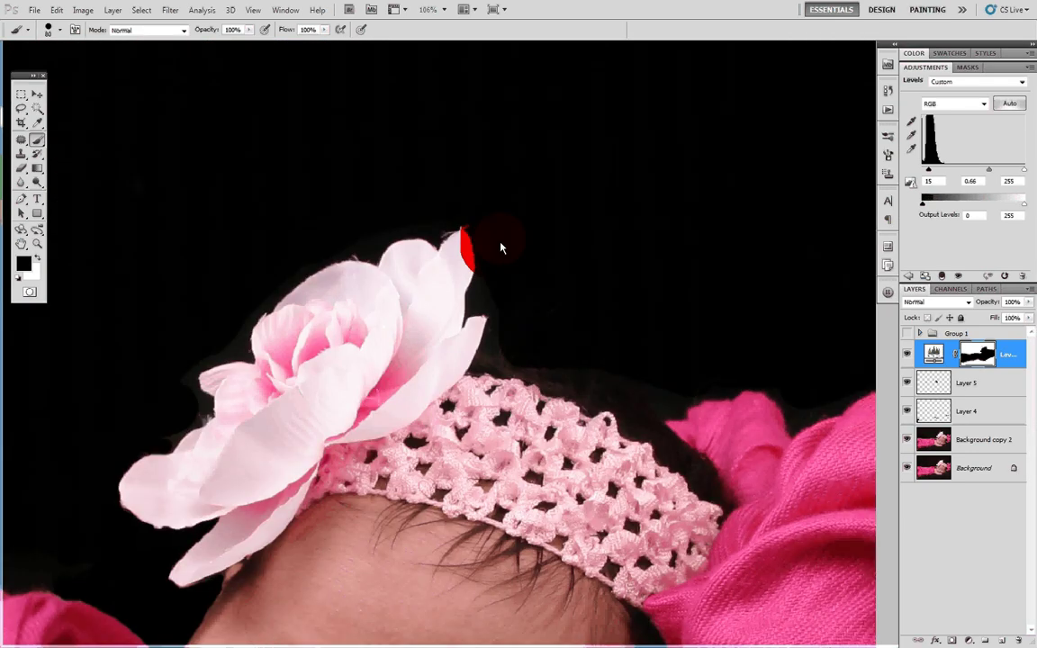
{"action": "key", "text": "x"}
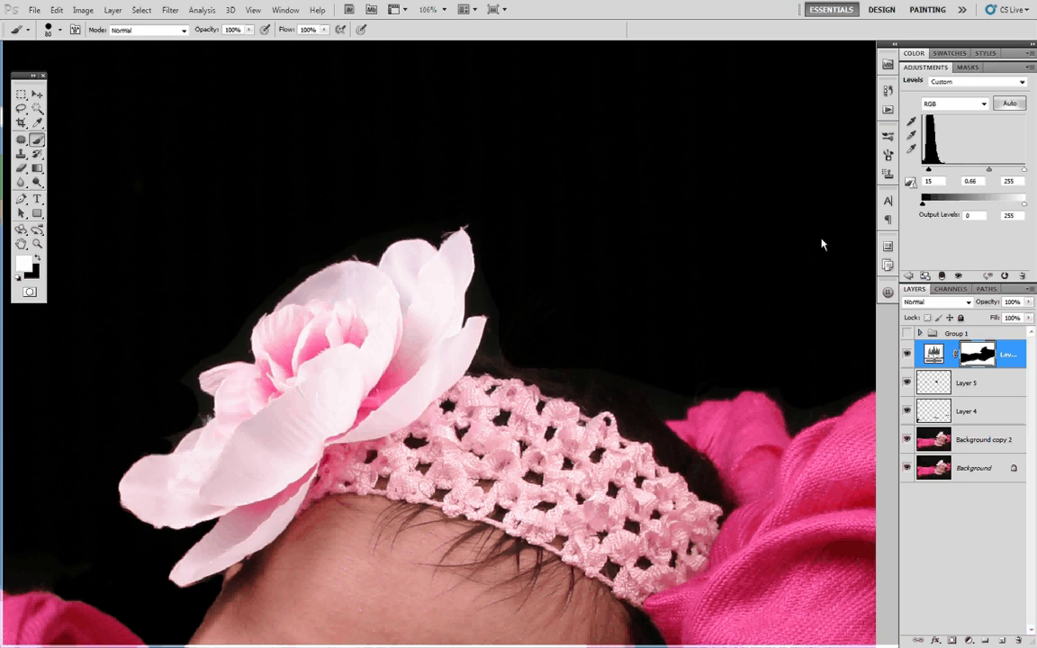
- Inspect the Levels mask around the flower, first on its own and again as a red overlay on the photo
{"action": "left_click", "coordinate": [978, 354]}
{"action": "left_click", "coordinate": [978, 355], "text": "alt"}
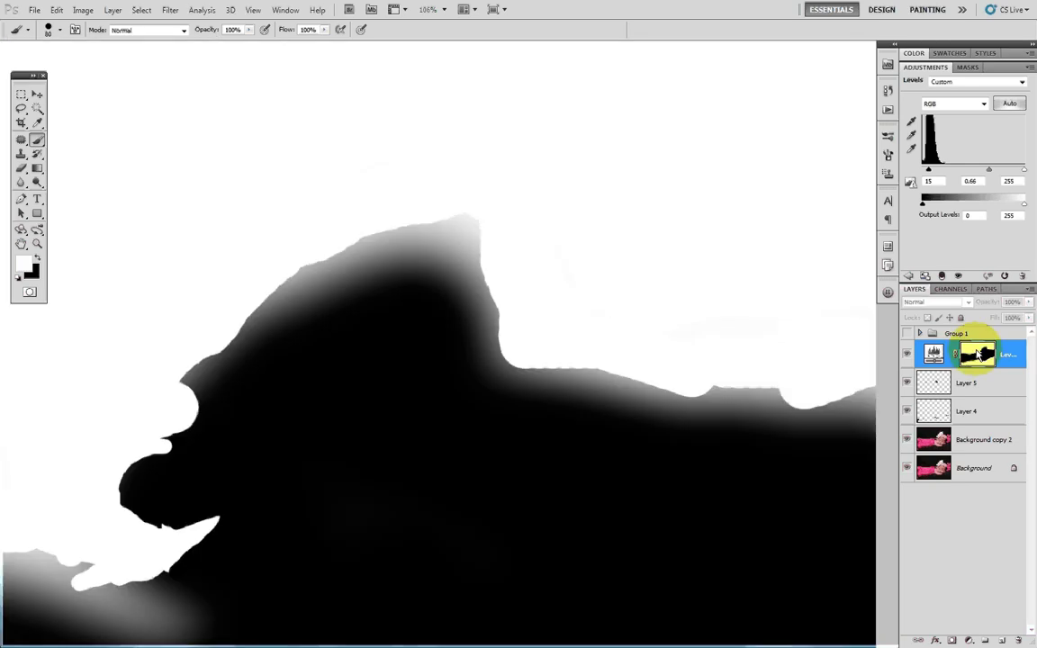
{"action": "left_click", "coordinate": [978, 354], "text": "alt"}
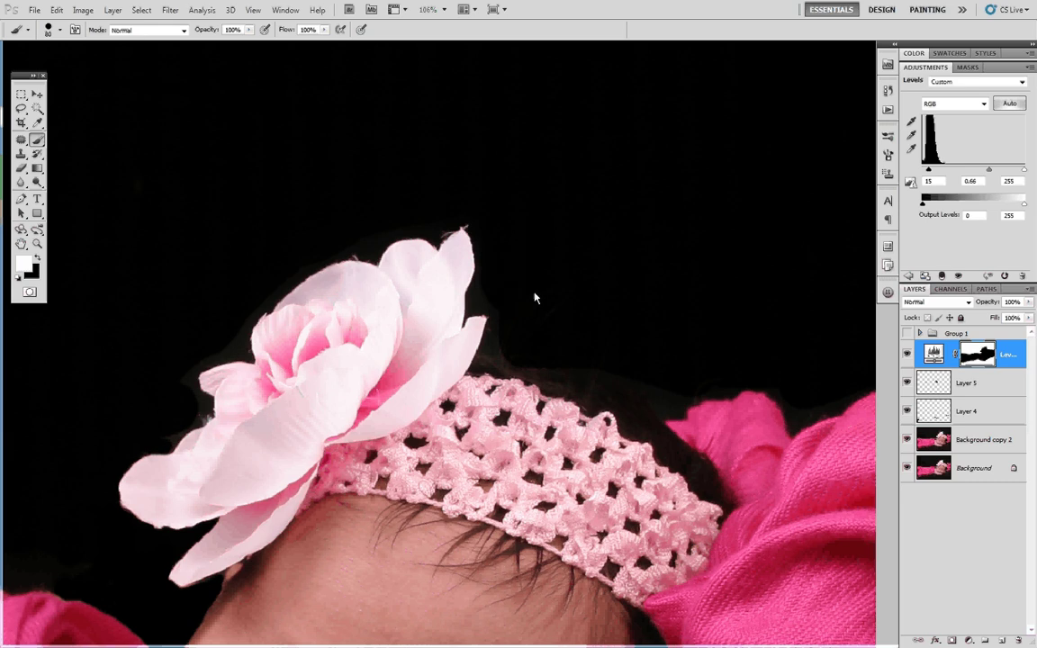
{"action": "key", "text": "backslash"}
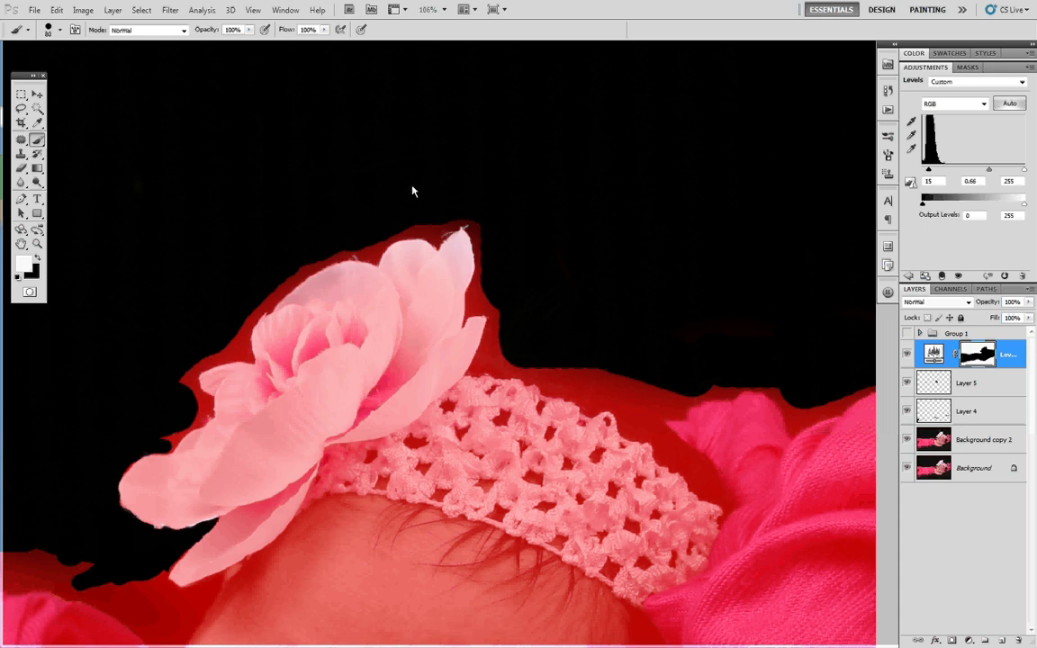
{"action": "key", "text": "backslash"}
- On Layer 5, paint black with a size 9 brush over the stray threads between and above the flower's outer left petals
{"action": "mouse_move", "coordinate": [214, 486]}
{"action": "left_mouse_down"}
{"action": "mouse_move", "coordinate": [162, 443]}
{"action": "mouse_move", "coordinate": [260, 426]}
{"action": "mouse_move", "coordinate": [269, 407]}
{"action": "mouse_move", "coordinate": [299, 436]}
{"action": "mouse_move", "coordinate": [484, 306]}
{"action": "mouse_move", "coordinate": [491, 249]}
{"action": "mouse_move", "coordinate": [429, 192]}
{"action": "left_mouse_up"}
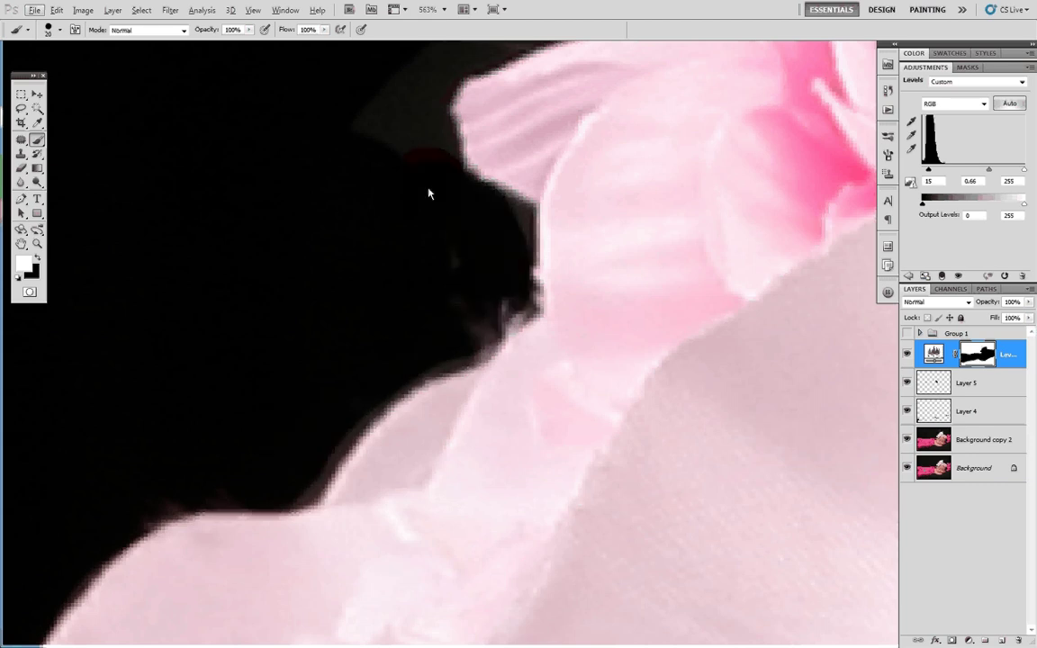
{"action": "left_click", "coordinate": [964, 383]}
{"action": "key", "text": "x"}
{"action": "key", "text": "bracketleft"}
{"action": "key", "text": "bracketleft"}
{"action": "mouse_move", "coordinate": [488, 315]}
{"action": "left_mouse_down"}
{"action": "mouse_move", "coordinate": [513, 302]}
{"action": "mouse_move", "coordinate": [470, 347]}
{"action": "mouse_move", "coordinate": [510, 301]}
{"action": "mouse_move", "coordinate": [471, 296]}
{"action": "left_mouse_up"}
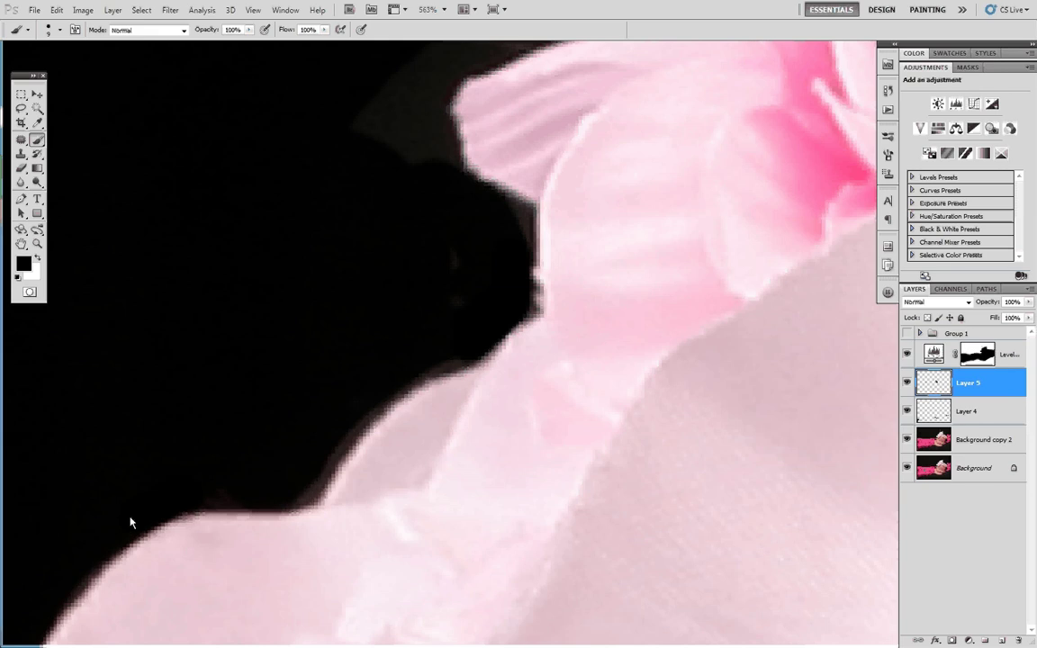
{"action": "left_click_drag", "start_coordinate": [151, 495], "coordinate": [638, 111]}
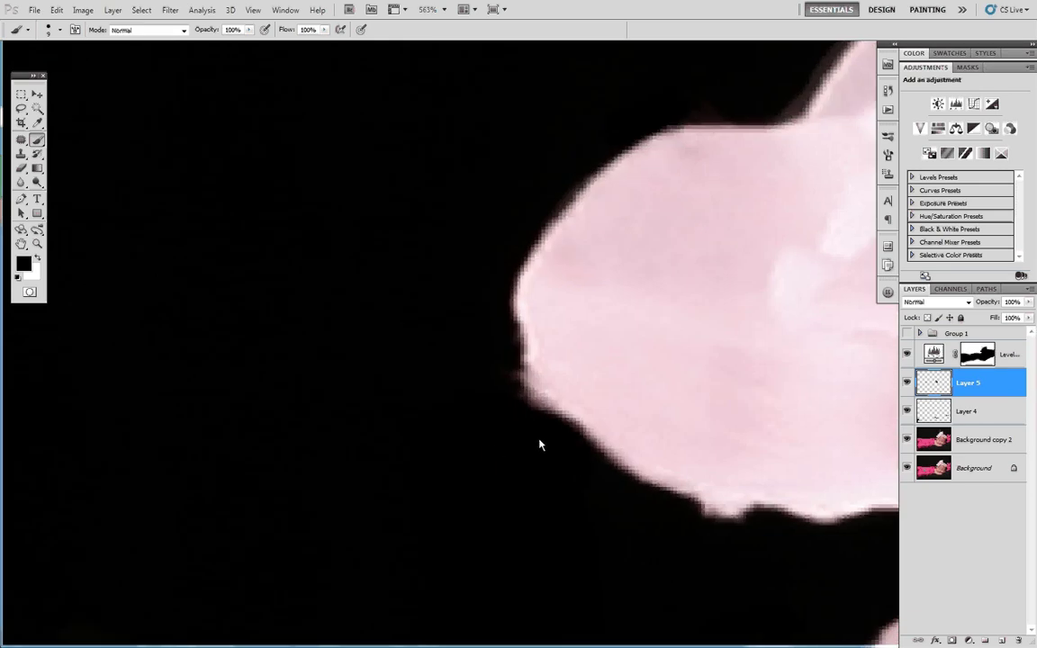
- Paint black on Layer 5 over the stray threads above the flower's rounded top petal and around the pointed petal's tip
{"action": "scroll", "coordinate": [560, 469], "scroll_direction": "down", "scroll_amount": 5}
{"action": "scroll", "coordinate": [559, 468], "scroll_direction": "up", "scroll_amount": 6}
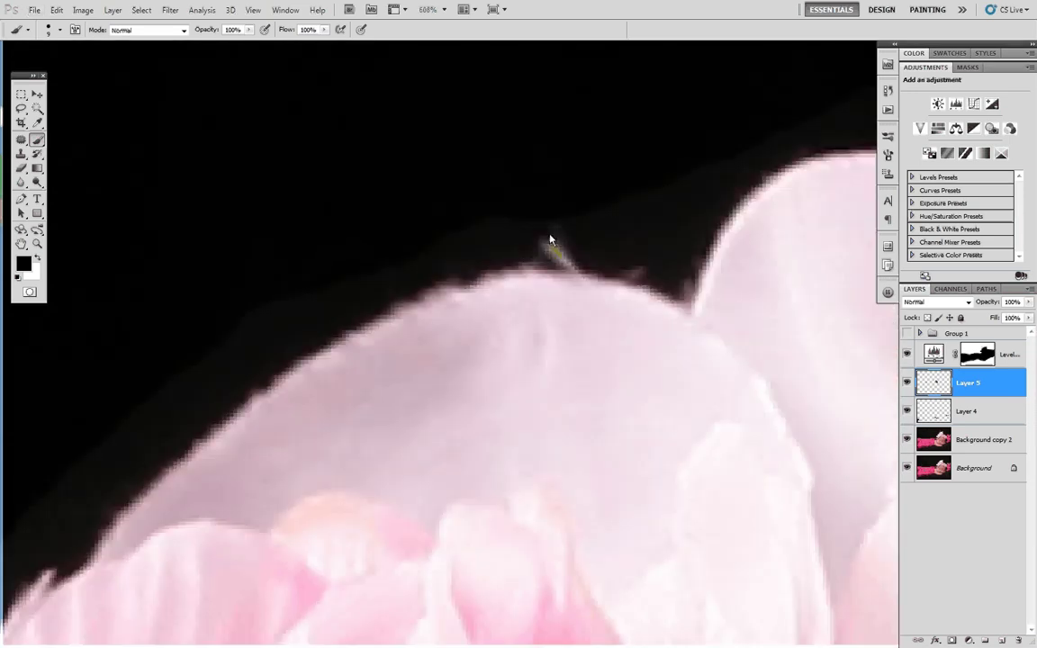
{"action": "mouse_move", "coordinate": [551, 241]}
{"action": "left_mouse_down"}
{"action": "mouse_move", "coordinate": [632, 266]}
{"action": "mouse_move", "coordinate": [664, 263]}
{"action": "left_mouse_up"}
{"action": "mouse_move", "coordinate": [708, 220]}
{"action": "left_mouse_down"}
{"action": "mouse_move", "coordinate": [230, 353]}
{"action": "mouse_move", "coordinate": [127, 435]}
{"action": "left_mouse_up"}
{"action": "mouse_move", "coordinate": [486, 346]}
{"action": "left_mouse_down"}
{"action": "mouse_move", "coordinate": [462, 356]}
{"action": "mouse_move", "coordinate": [539, 306]}
{"action": "mouse_move", "coordinate": [456, 367]}
{"action": "mouse_move", "coordinate": [450, 389]}
{"action": "mouse_move", "coordinate": [572, 284]}
{"action": "mouse_move", "coordinate": [607, 274]}
{"action": "mouse_move", "coordinate": [621, 305]}
{"action": "left_mouse_up"}
- Paint black on Layer 5 over the loose fibres above and beside the tip of the flower's lower right petal
{"action": "scroll", "coordinate": [621, 280], "scroll_direction": "down", "scroll_amount": 2}
{"action": "scroll", "coordinate": [621, 281], "scroll_direction": "up", "scroll_amount": 4}
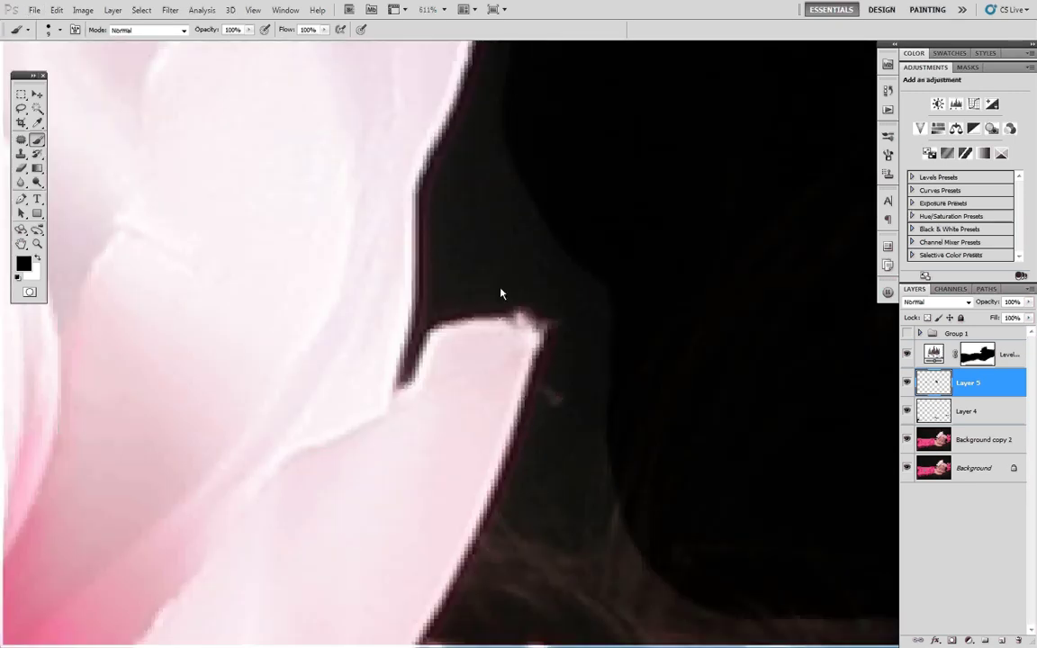
{"action": "left_click_drag", "start_coordinate": [501, 293], "coordinate": [551, 295]}
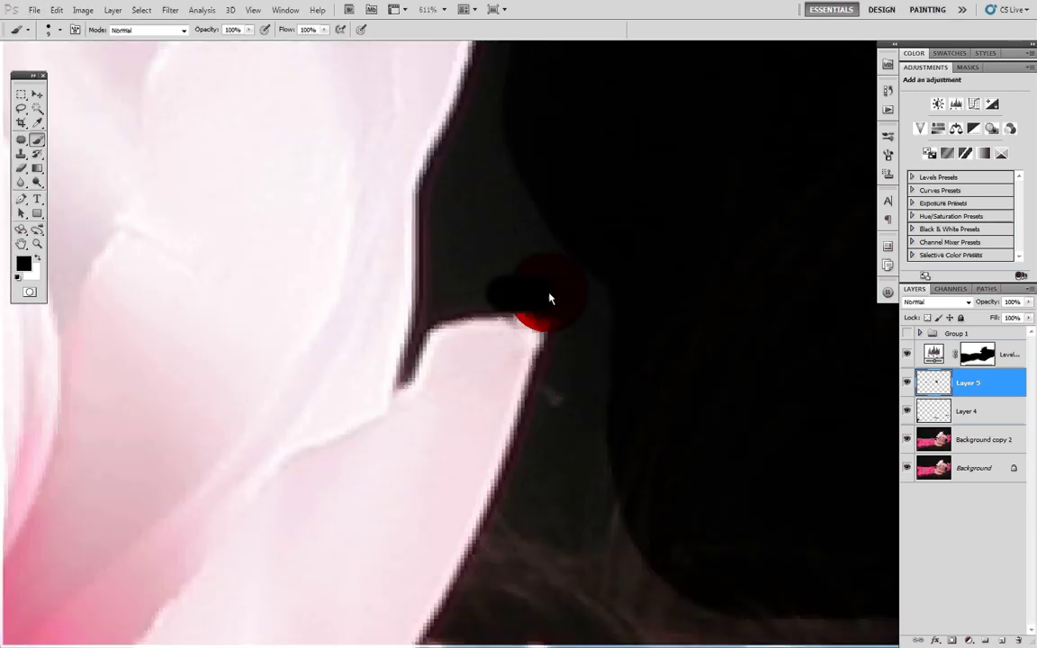
{"action": "left_click_drag", "start_coordinate": [560, 403], "coordinate": [567, 366]}
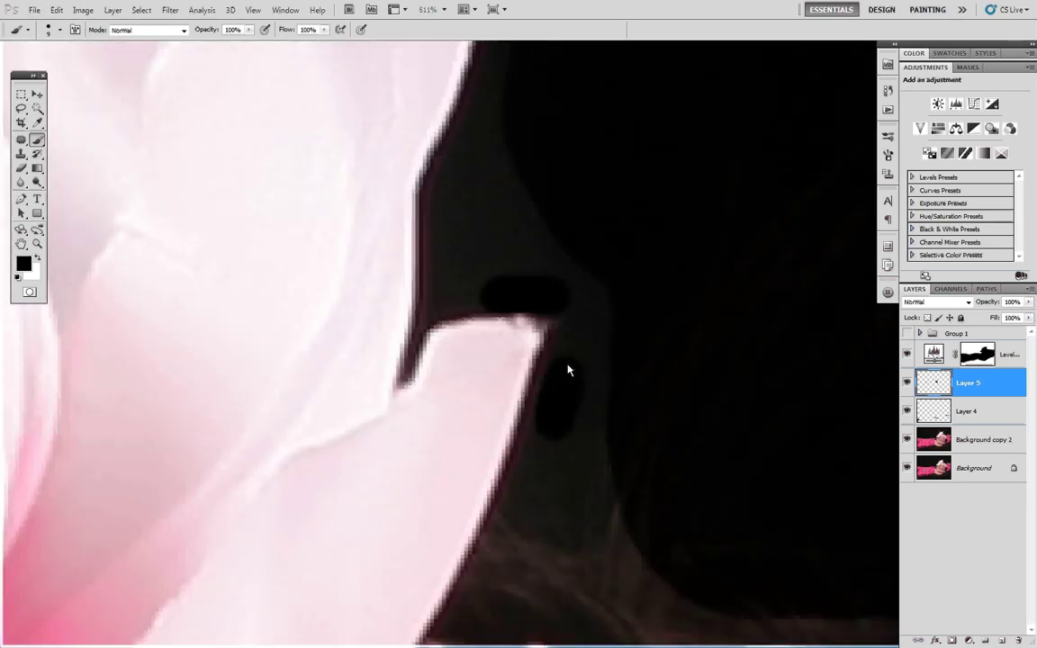
- Paint the Levels mask white with a larger brush over the grey backdrop around the flower's lower right petal
{"action": "left_click", "coordinate": [979, 358]}
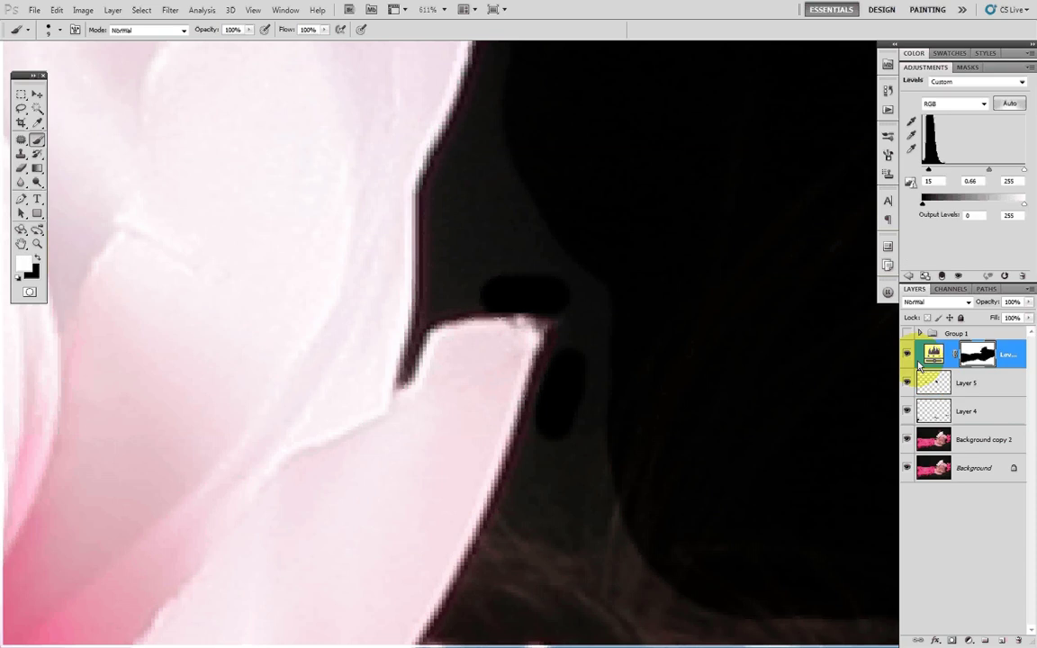
{"action": "key", "text": "x"}
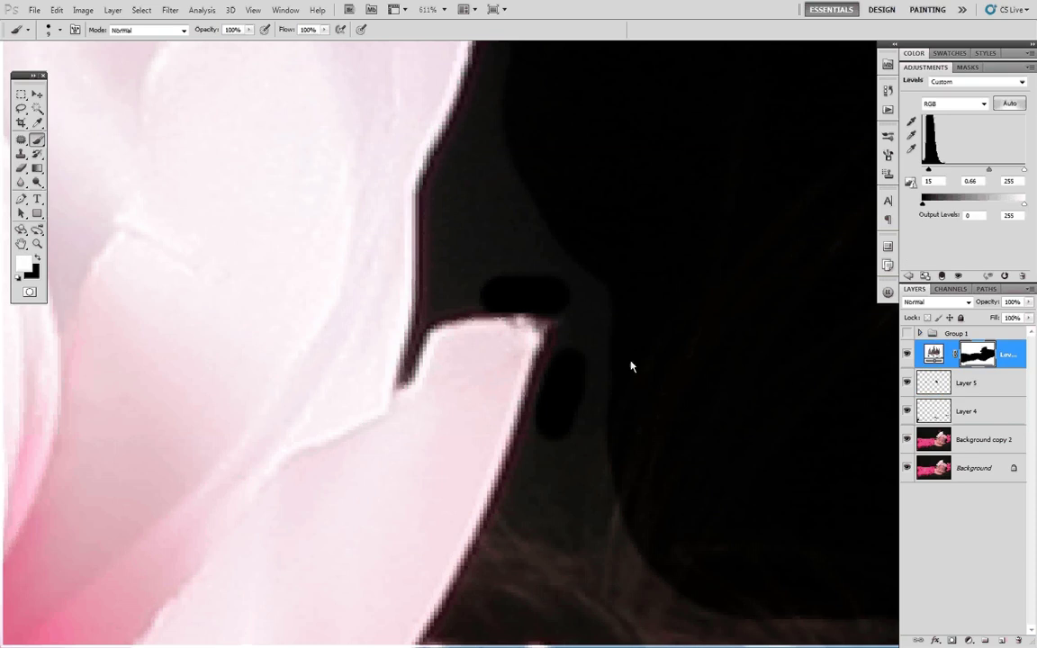
{"action": "key", "text": "bracketright"}
{"action": "key", "text": "bracketright"}
{"action": "mouse_move", "coordinate": [584, 417]}
{"action": "left_mouse_down"}
{"action": "mouse_move", "coordinate": [545, 445]}
{"action": "mouse_move", "coordinate": [531, 511]}
{"action": "mouse_move", "coordinate": [595, 453]}
{"action": "mouse_move", "coordinate": [641, 490]}
{"action": "mouse_move", "coordinate": [624, 440]}
{"action": "left_mouse_up"}
{"action": "left_click_drag", "start_coordinate": [691, 374], "coordinate": [593, 243]}
{"action": "left_click_drag", "start_coordinate": [457, 311], "coordinate": [518, 315]}
{"action": "mouse_move", "coordinate": [555, 258]}
{"action": "left_mouse_down"}
{"action": "mouse_move", "coordinate": [649, 510]}
{"action": "mouse_move", "coordinate": [659, 572]}
{"action": "left_mouse_up"}
{"action": "mouse_move", "coordinate": [545, 387]}
{"action": "left_mouse_down"}
{"action": "mouse_move", "coordinate": [514, 306]}
{"action": "mouse_move", "coordinate": [566, 388]}
{"action": "mouse_move", "coordinate": [481, 374]}
{"action": "mouse_move", "coordinate": [437, 385]}
{"action": "mouse_move", "coordinate": [411, 409]}
{"action": "mouse_move", "coordinate": [416, 357]}
{"action": "mouse_move", "coordinate": [444, 349]}
{"action": "mouse_move", "coordinate": [424, 314]}
{"action": "mouse_move", "coordinate": [456, 259]}
{"action": "mouse_move", "coordinate": [475, 250]}
{"action": "mouse_move", "coordinate": [495, 179]}
{"action": "mouse_move", "coordinate": [453, 243]}
{"action": "left_mouse_up"}
- Paint the Levels mask white with a size 15 brush close along the right edge of the flower's pointed top petal
{"action": "key", "text": "bracketleft"}
{"action": "key", "text": "bracketleft"}
{"action": "left_click_drag", "start_coordinate": [482, 173], "coordinate": [500, 441]}
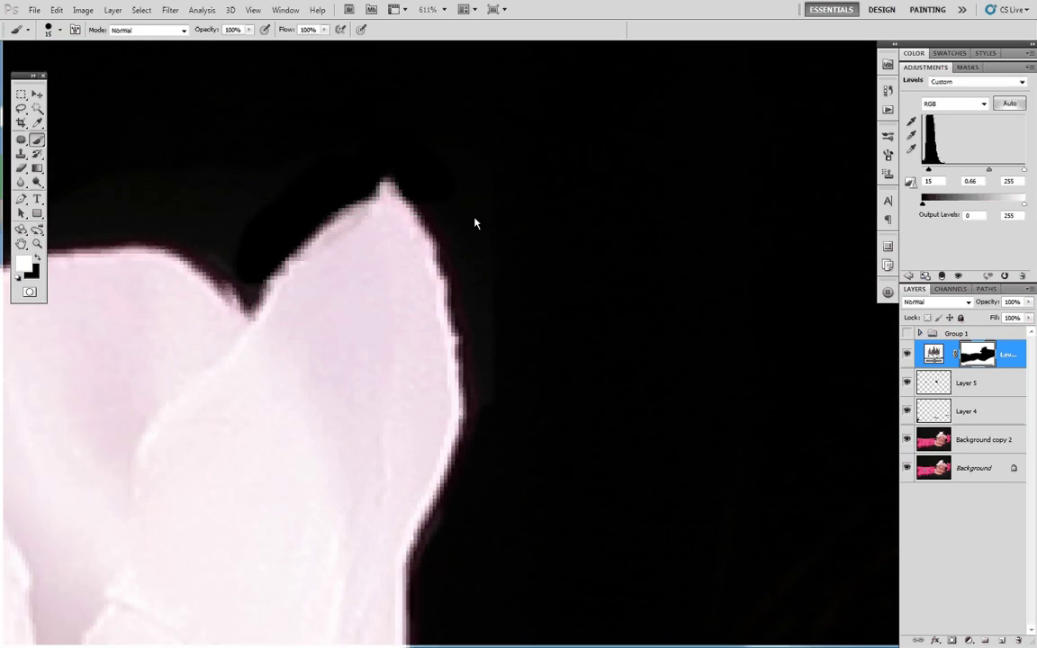
{"action": "left_click_drag", "start_coordinate": [474, 293], "coordinate": [481, 297]}
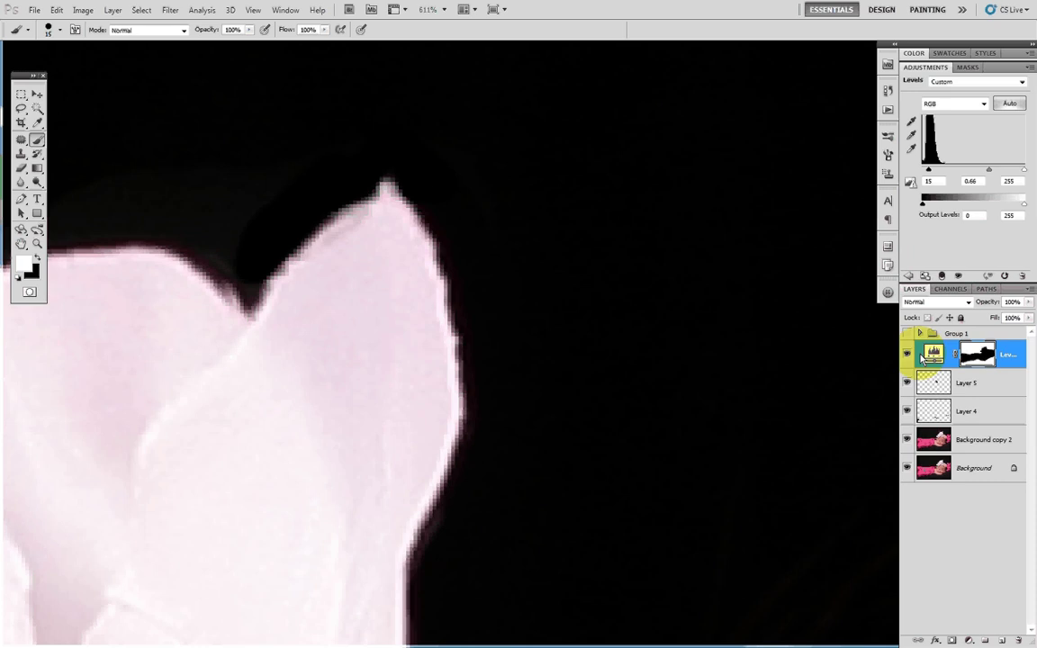
- View the Levels mask on its own beside the pointed petal and return to the photo
{"action": "left_click", "coordinate": [977, 354], "text": "alt"}
{"action": "mouse_move", "coordinate": [531, 237]}
{"action": "left_mouse_down"}
{"action": "mouse_move", "coordinate": [448, 152]}
{"action": "mouse_move", "coordinate": [504, 216]}
{"action": "left_mouse_up"}
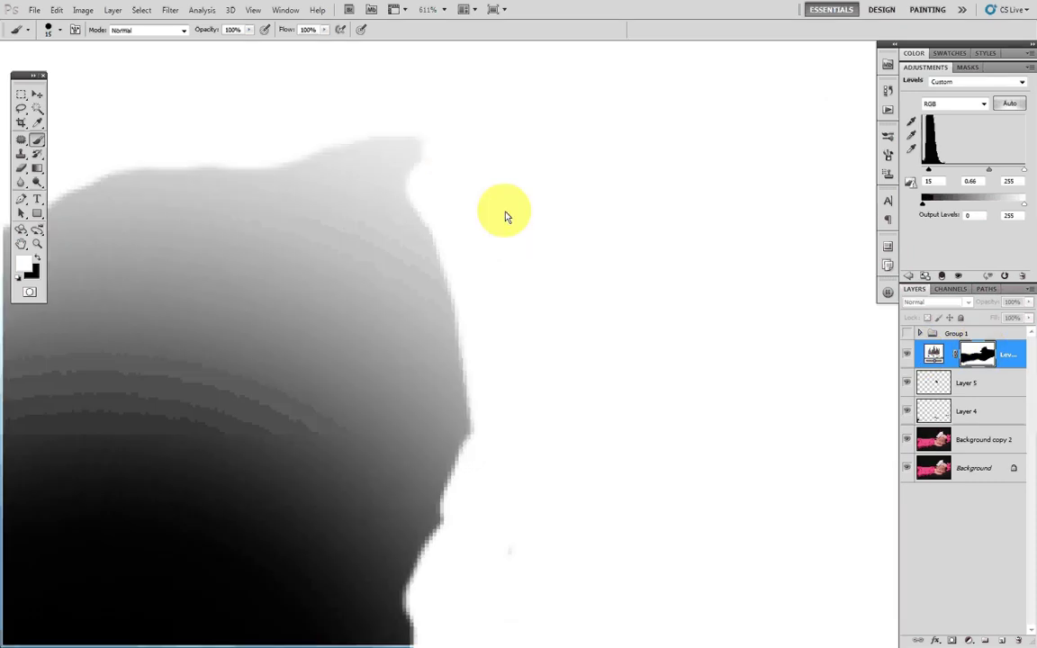
{"action": "left_click", "coordinate": [984, 354], "text": "alt"}
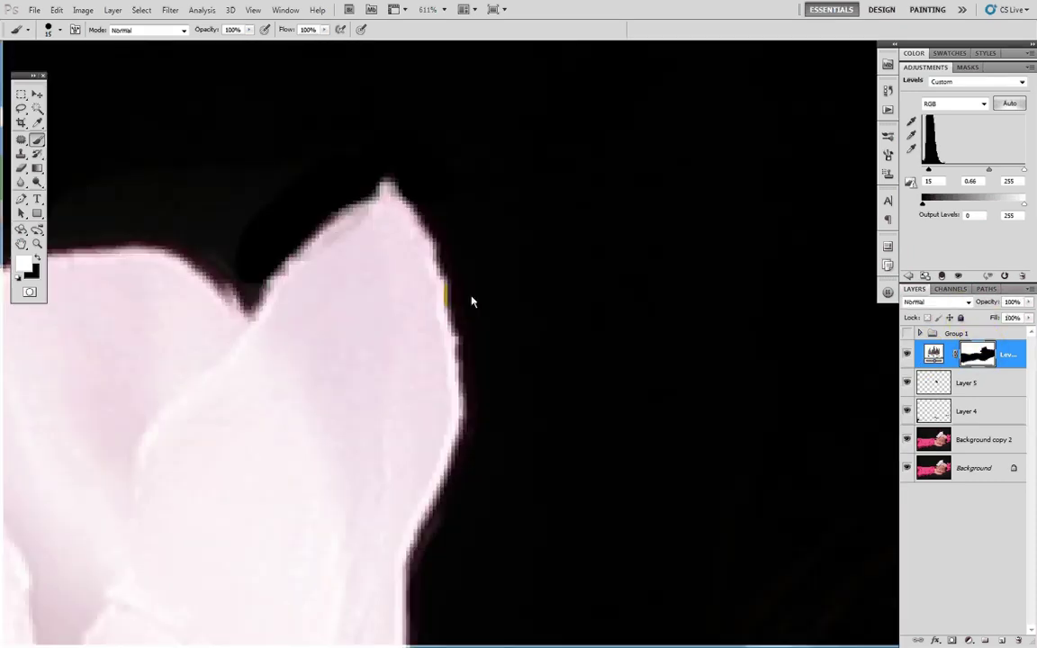
- Review the whole photo, select the Background copy 2 layer and examine the newborn's face for skin blemishes
{"action": "key", "text": "ctrl+0"}
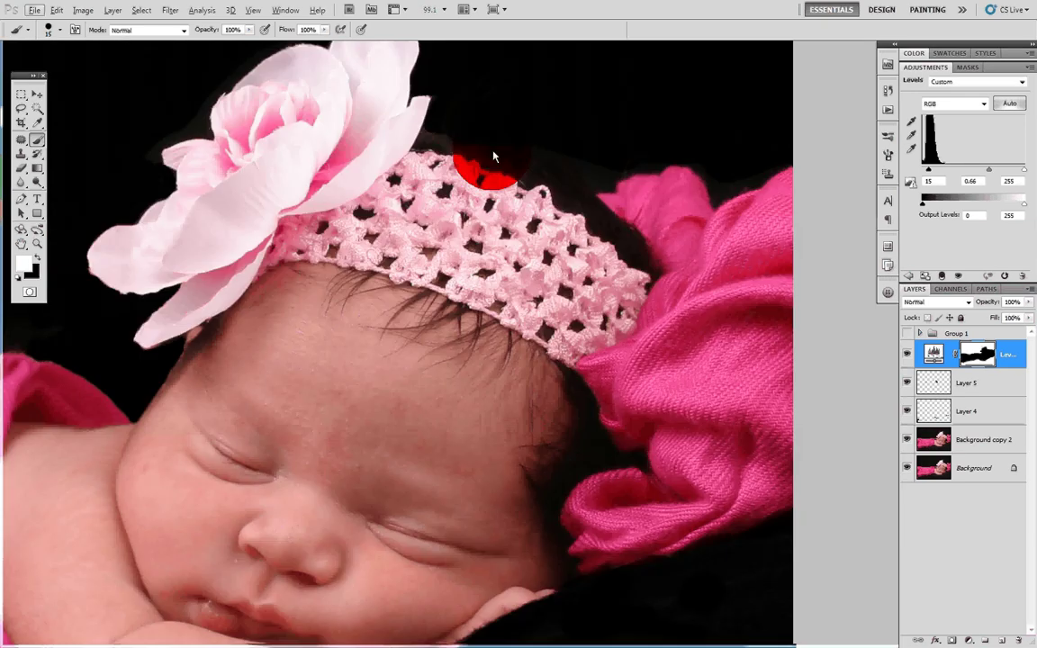
{"action": "key", "text": "ctrl+0"}
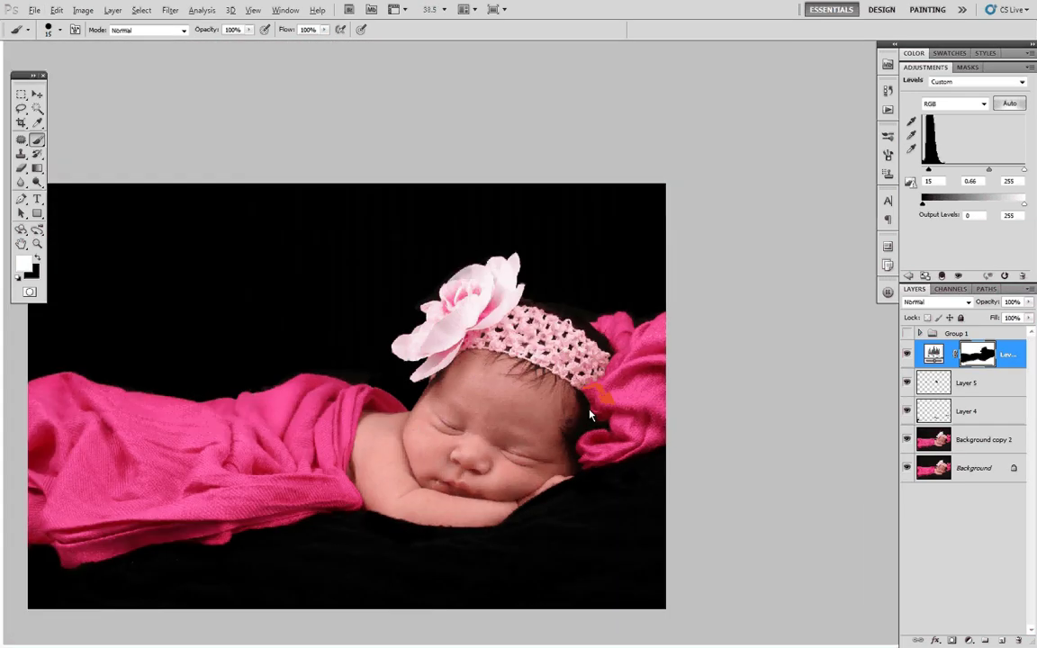
{"action": "left_click_drag", "start_coordinate": [441, 412], "coordinate": [564, 386]}
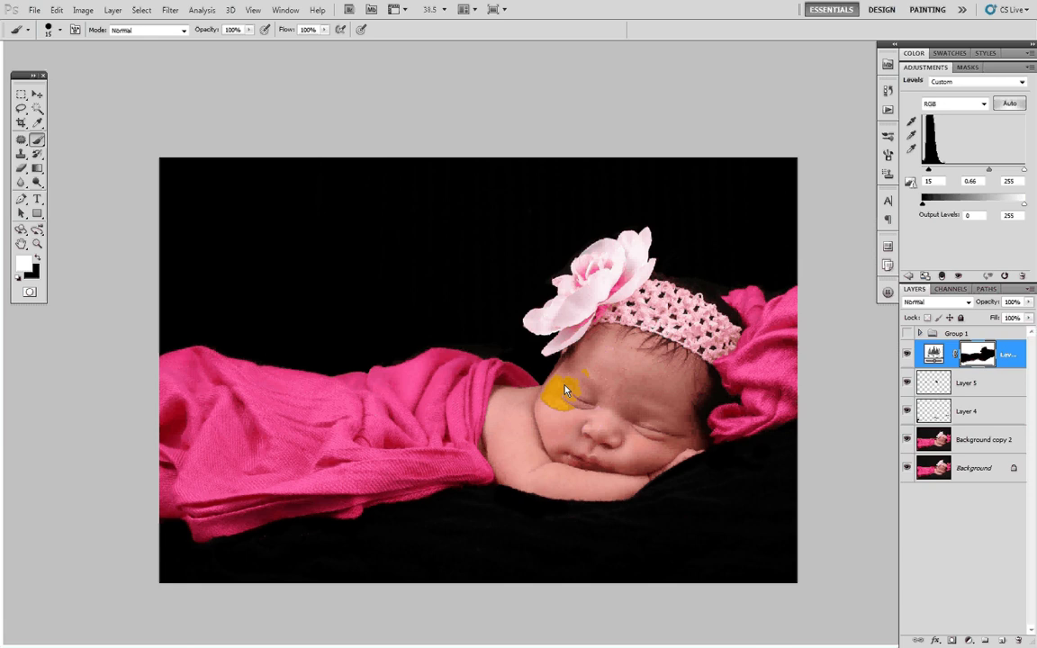
{"action": "left_click", "coordinate": [919, 441]}
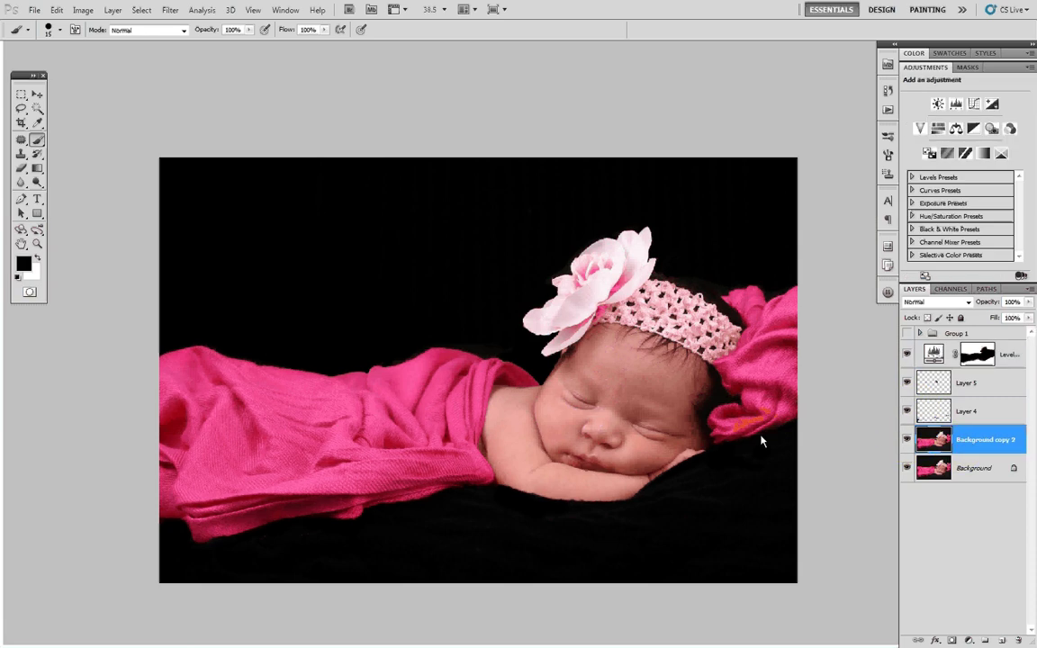
{"action": "scroll", "coordinate": [546, 383], "scroll_direction": "up", "scroll_amount": 5}
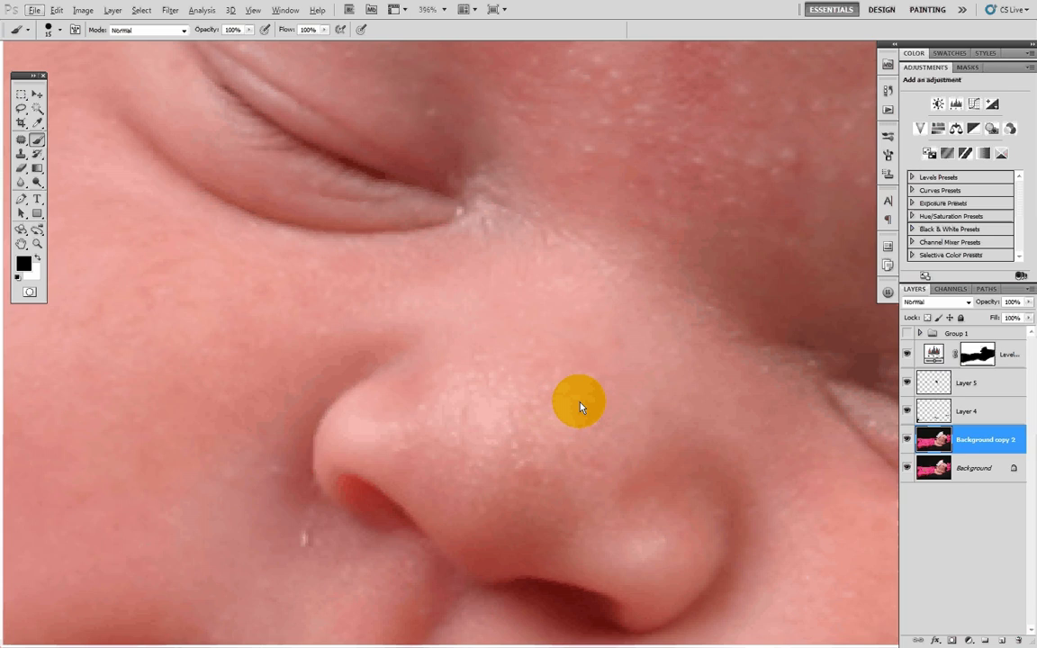
{"action": "left_click_drag", "start_coordinate": [581, 407], "coordinate": [507, 301]}
{"action": "scroll", "coordinate": [567, 350], "scroll_direction": "down", "scroll_amount": 3}
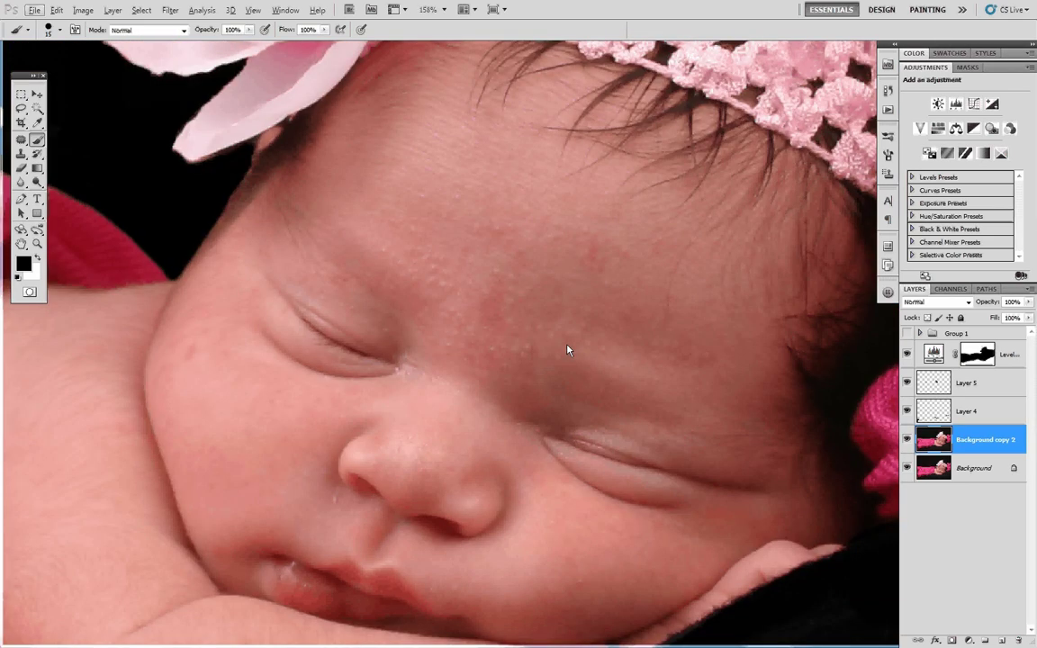
{"action": "left_click_drag", "start_coordinate": [568, 350], "coordinate": [743, 257]}
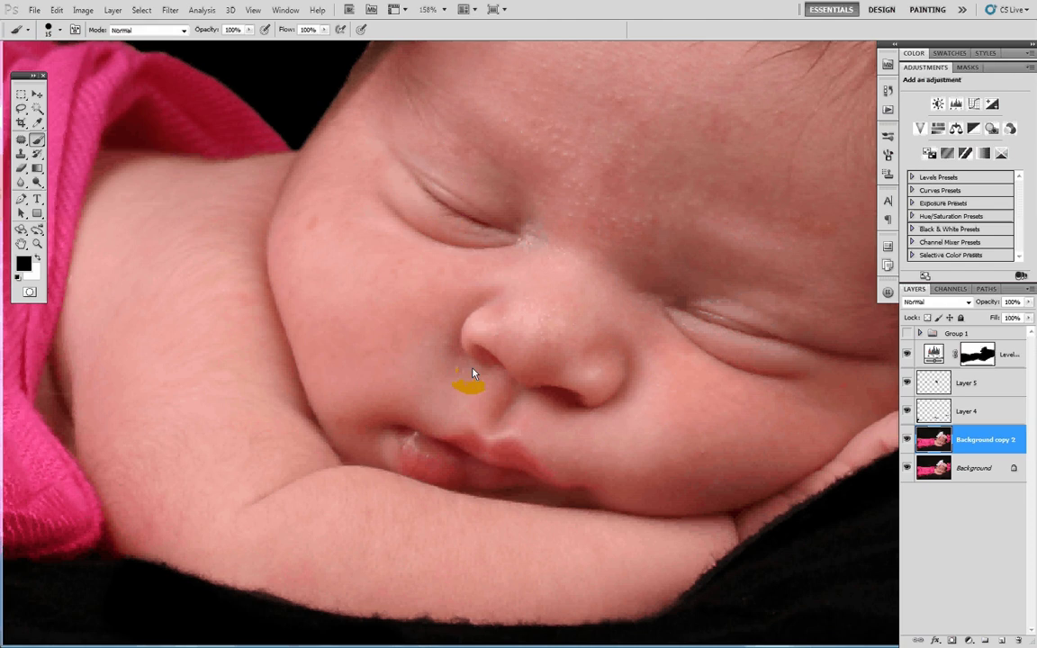
- Remove the white specks on the skin below the nostril using the Content-Aware Spot Healing Brush at size 10
{"action": "left_click_drag", "start_coordinate": [27, 153], "coordinate": [116, 161]}
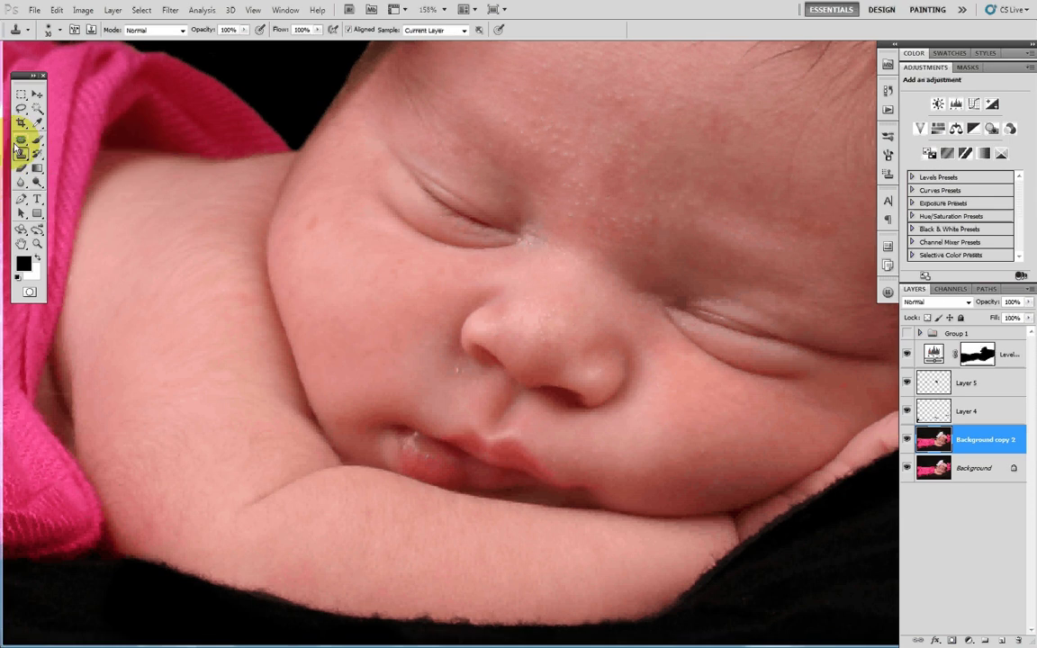
{"action": "left_click", "coordinate": [21, 140]}
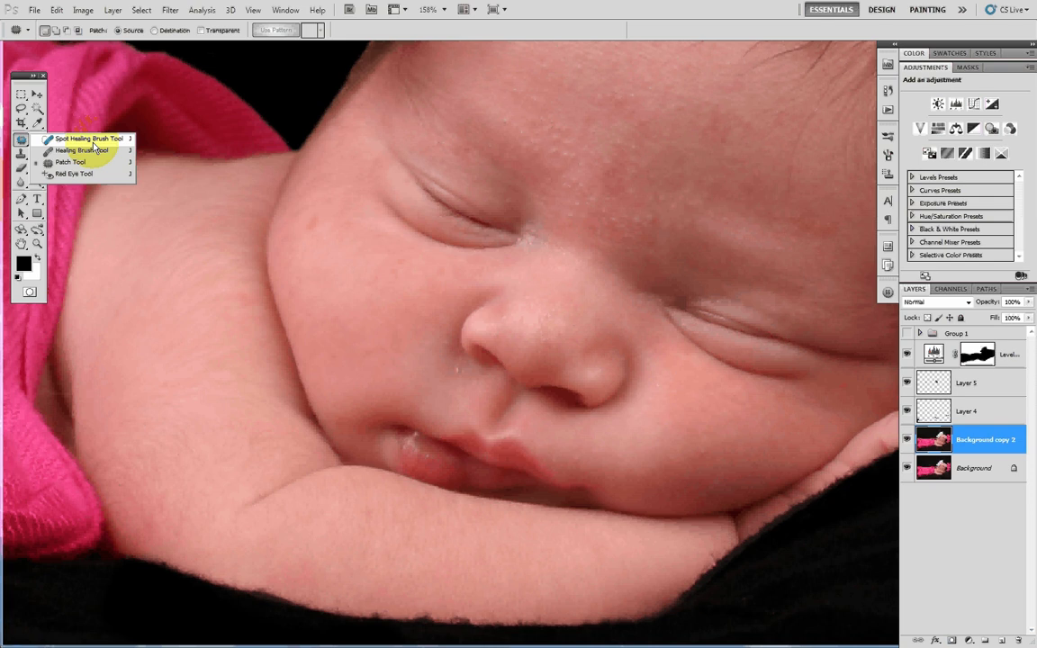
{"action": "left_click", "coordinate": [93, 141]}
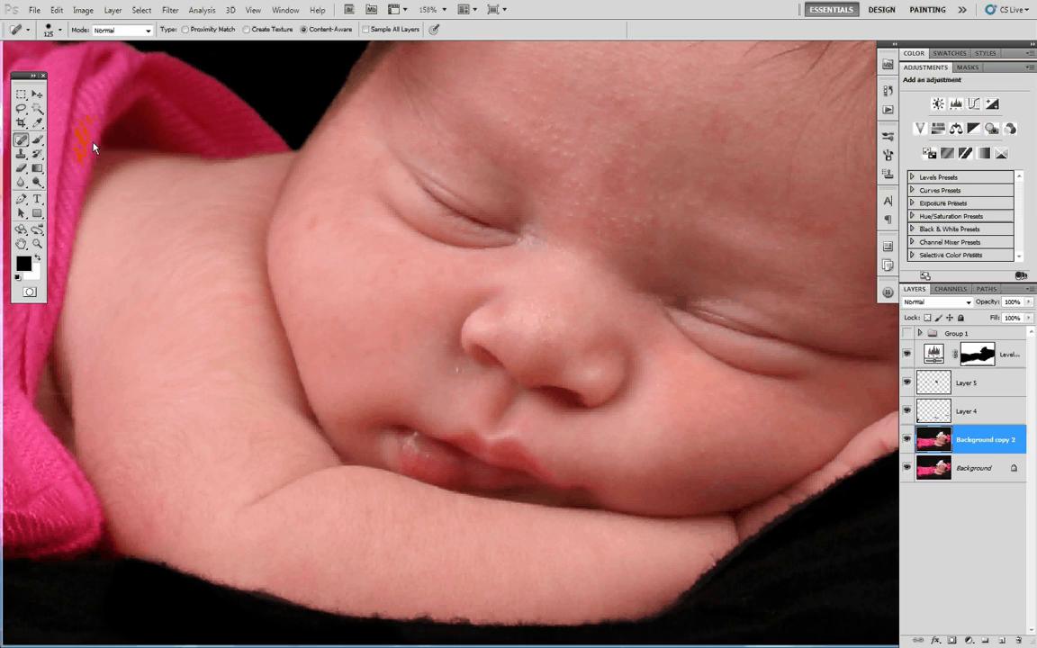
{"action": "scroll", "coordinate": [102, 143], "scroll_direction": "down", "scroll_amount": 1}
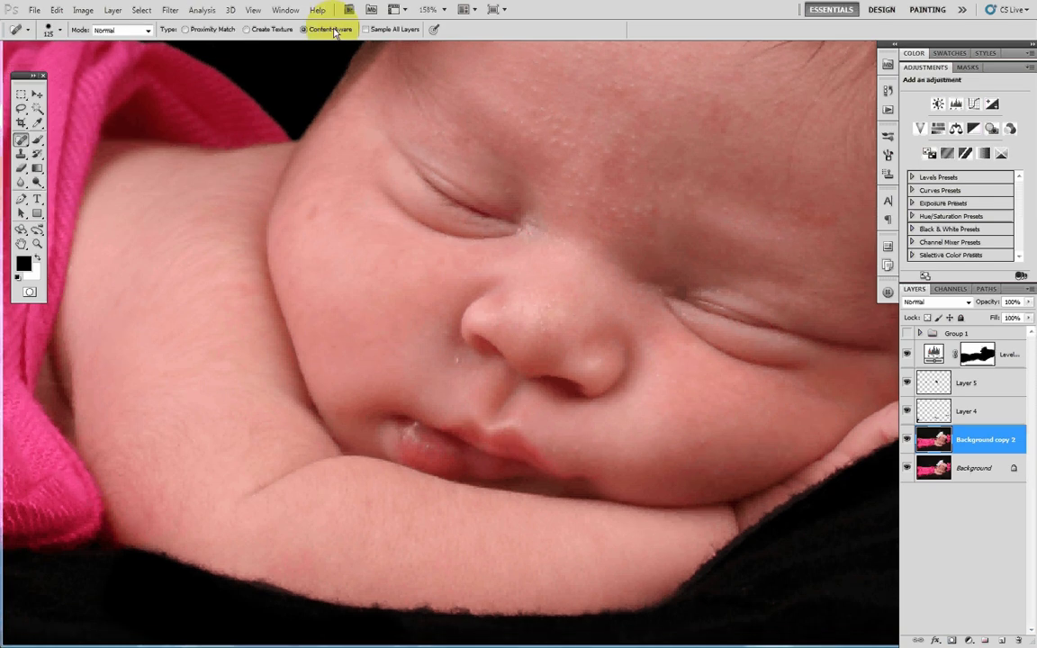
{"action": "mouse_move", "coordinate": [21, 140]}
{"action": "left_mouse_down"}
{"action": "mouse_move", "coordinate": [121, 144]}
{"action": "mouse_move", "coordinate": [113, 144]}
{"action": "mouse_move", "coordinate": [122, 160]}
{"action": "mouse_move", "coordinate": [4, 167]}
{"action": "mouse_move", "coordinate": [144, 137]}
{"action": "mouse_move", "coordinate": [124, 142]}
{"action": "left_mouse_up"}
{"action": "left_click", "coordinate": [18, 158]}
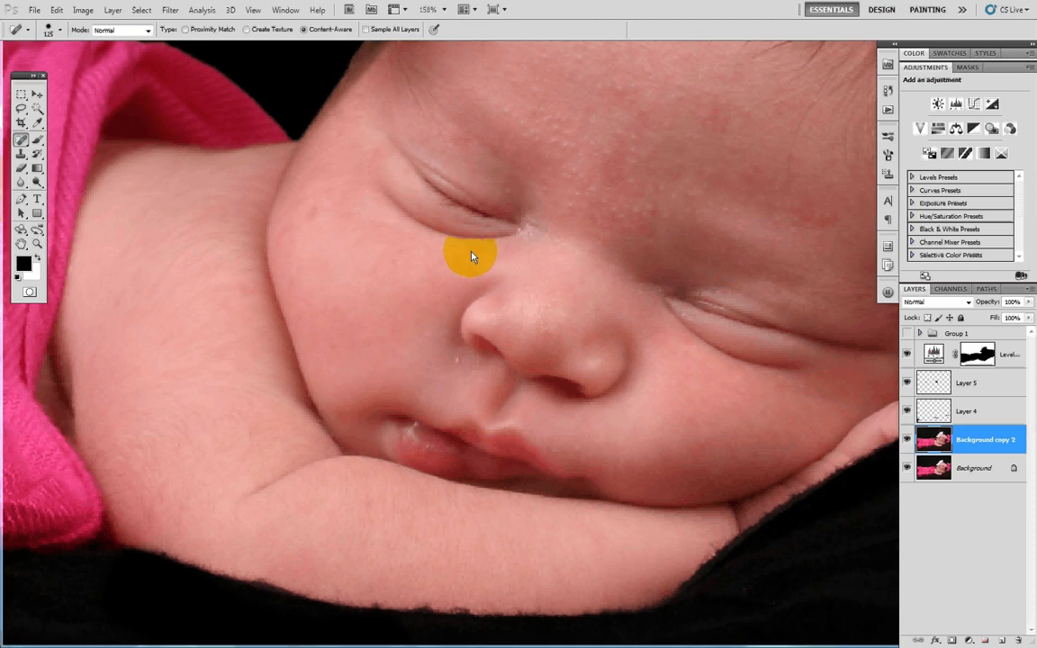
{"action": "key", "text": "bracketleft"}
{"action": "key", "text": "bracketleft"}
{"action": "key", "text": "bracketleft"}
{"action": "key", "text": "bracketleft"}
{"action": "key", "text": "bracketleft"}
{"action": "key", "text": "bracketleft"}
{"action": "key", "text": "bracketleft"}
{"action": "key", "text": "bracketleft"}
{"action": "key", "text": "bracketleft"}
{"action": "key", "text": "bracketleft"}
{"action": "scroll", "coordinate": [447, 388], "scroll_direction": "up", "scroll_amount": 5}
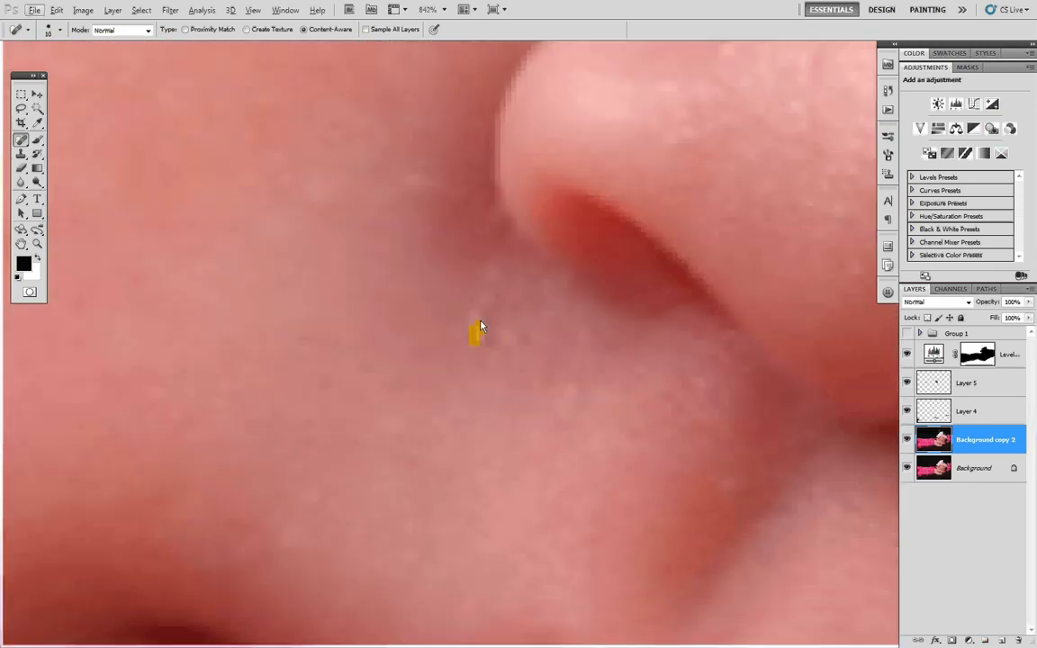
{"action": "scroll", "coordinate": [480, 328], "scroll_direction": "down", "scroll_amount": 6}
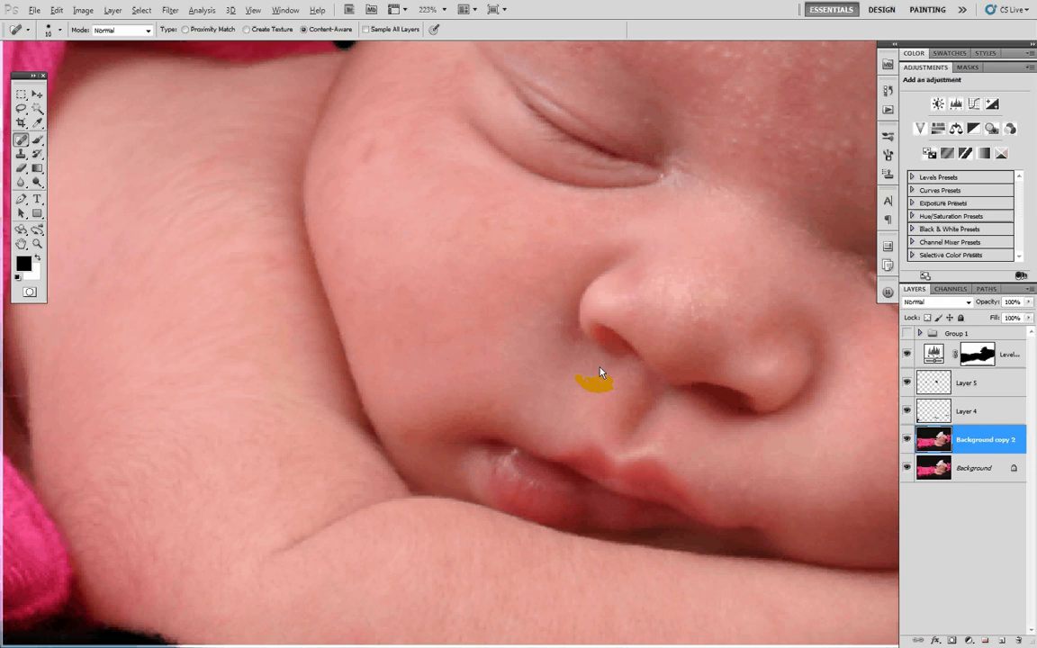
- Heal the small red blemish on the newborn's outer cheek with the Spot Healing Brush
{"action": "left_click", "coordinate": [477, 436]}
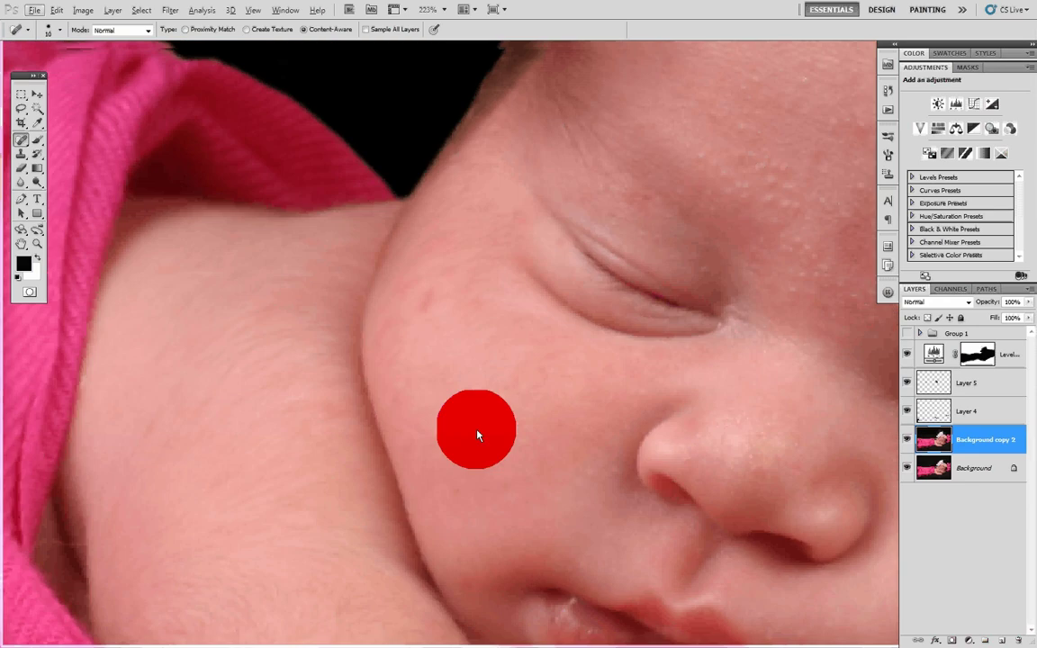
{"action": "scroll", "coordinate": [486, 460], "scroll_direction": "up", "scroll_amount": 1}
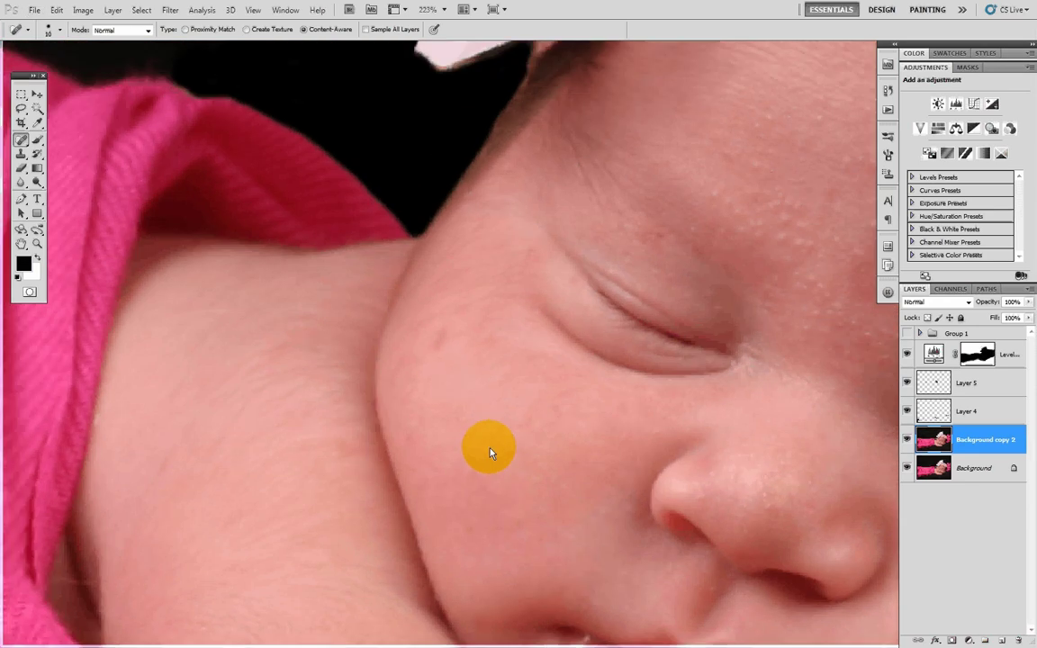
{"action": "scroll", "coordinate": [472, 417], "scroll_direction": "up", "scroll_amount": 5}
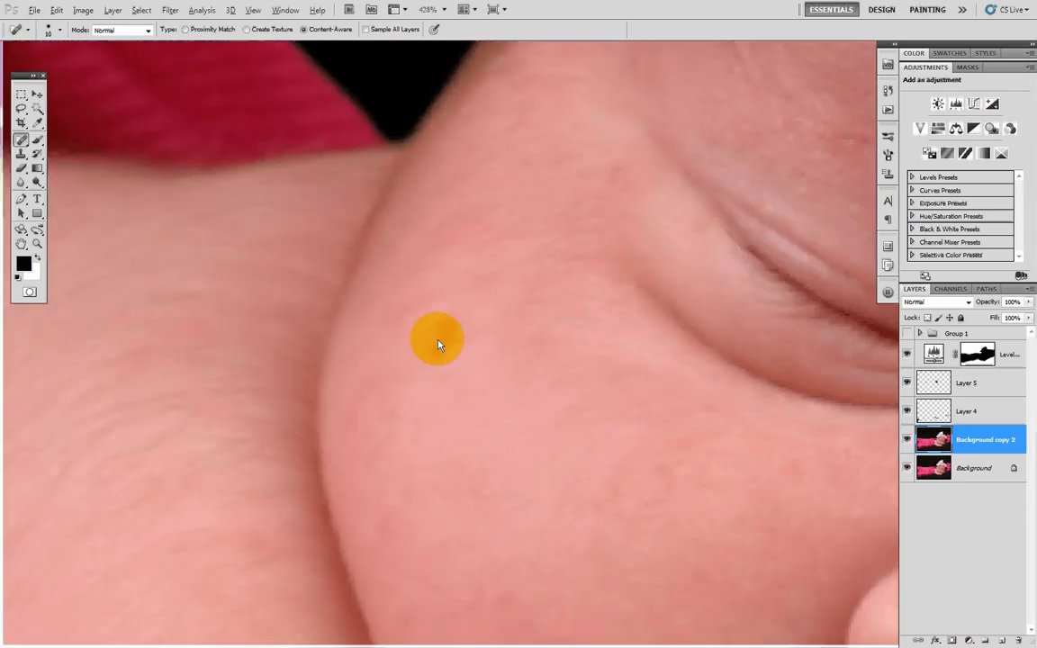
{"action": "mouse_move", "coordinate": [448, 315]}
{"action": "left_mouse_down"}
{"action": "mouse_move", "coordinate": [421, 363]}
{"action": "mouse_move", "coordinate": [456, 311]}
{"action": "left_mouse_up"}
{"action": "scroll", "coordinate": [500, 383], "scroll_direction": "down", "scroll_amount": 8}
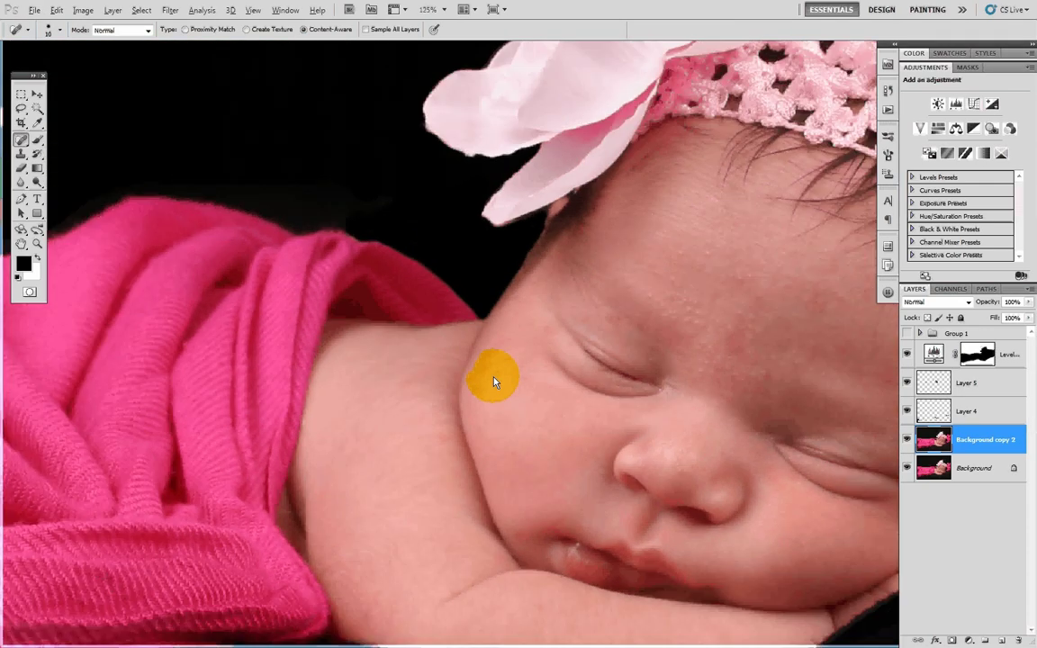
- Spot-heal several tiny white bumps on the lower forehead between the eyebrows
{"action": "scroll", "coordinate": [494, 383], "scroll_direction": "down", "scroll_amount": 3}
{"action": "left_click_drag", "start_coordinate": [623, 382], "coordinate": [449, 377]}
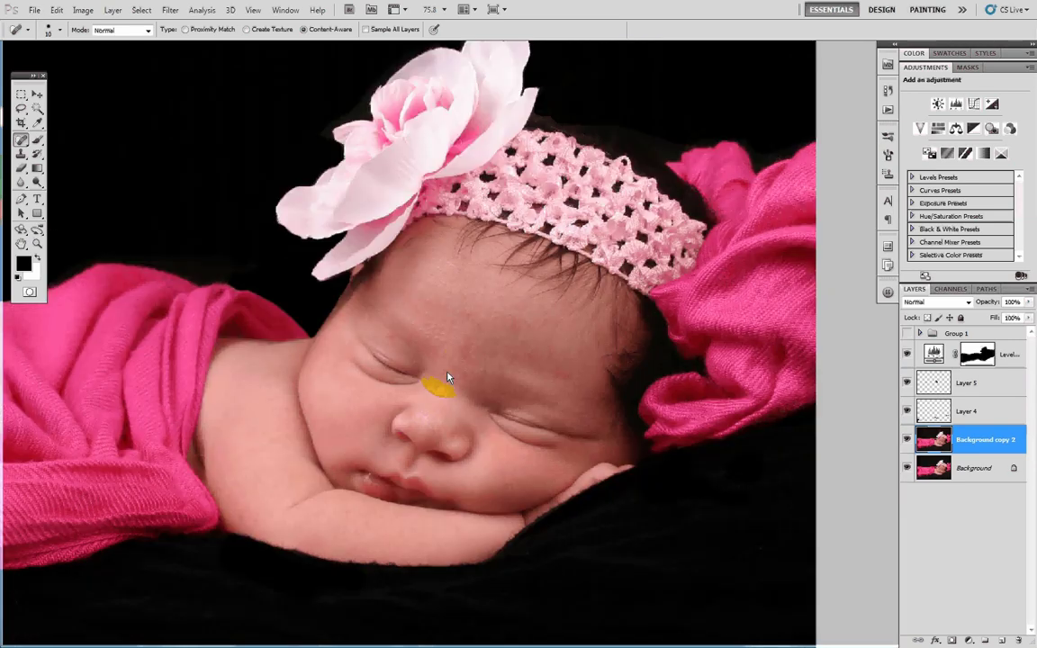
{"action": "scroll", "coordinate": [461, 368], "scroll_direction": "up", "scroll_amount": 7}
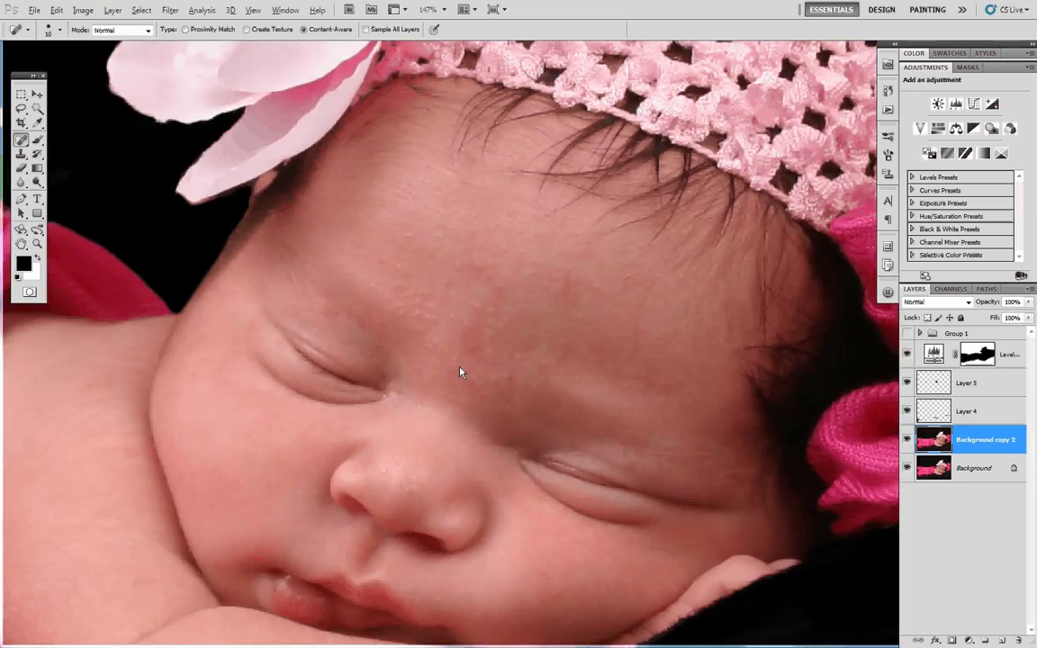
{"action": "scroll", "coordinate": [459, 372], "scroll_direction": "up", "scroll_amount": 2}
{"action": "left_click_drag", "start_coordinate": [461, 373], "coordinate": [671, 389]}
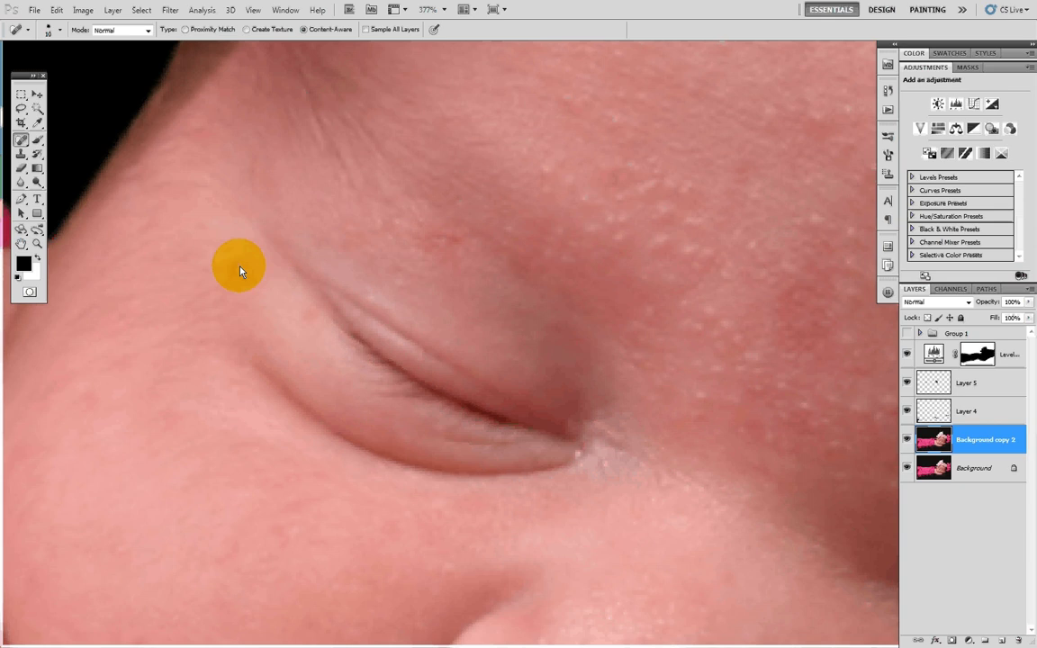
{"action": "left_click_drag", "start_coordinate": [637, 234], "coordinate": [348, 206]}
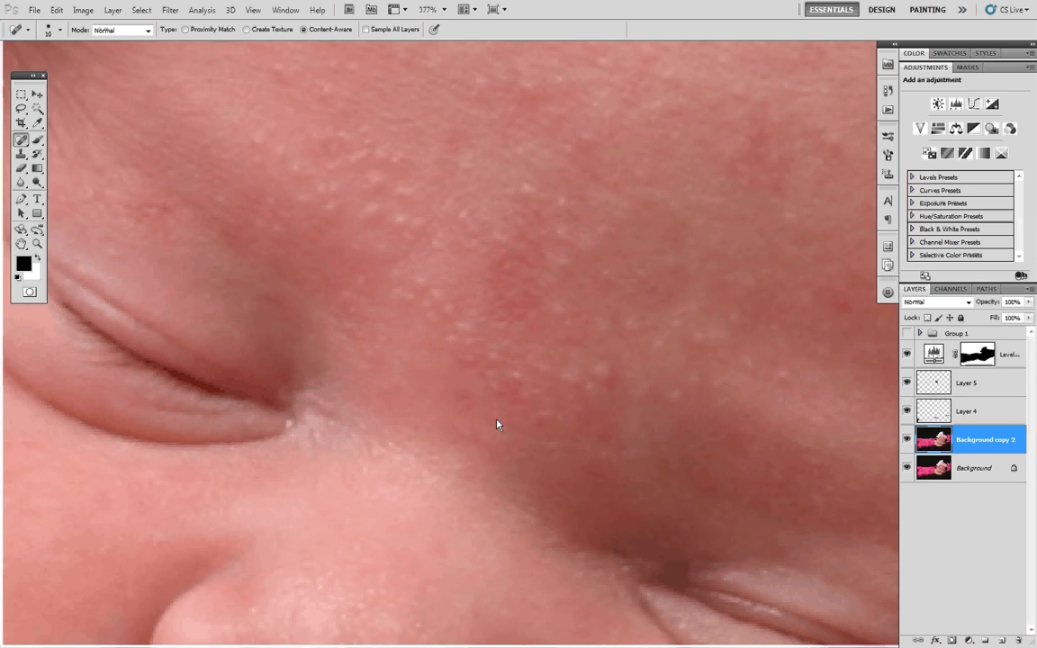
{"action": "left_click", "coordinate": [459, 396]}
{"action": "left_click", "coordinate": [605, 390]}
{"action": "left_click", "coordinate": [678, 326]}
{"action": "left_click", "coordinate": [632, 323]}
{"action": "left_click_drag", "start_coordinate": [640, 398], "coordinate": [683, 401]}
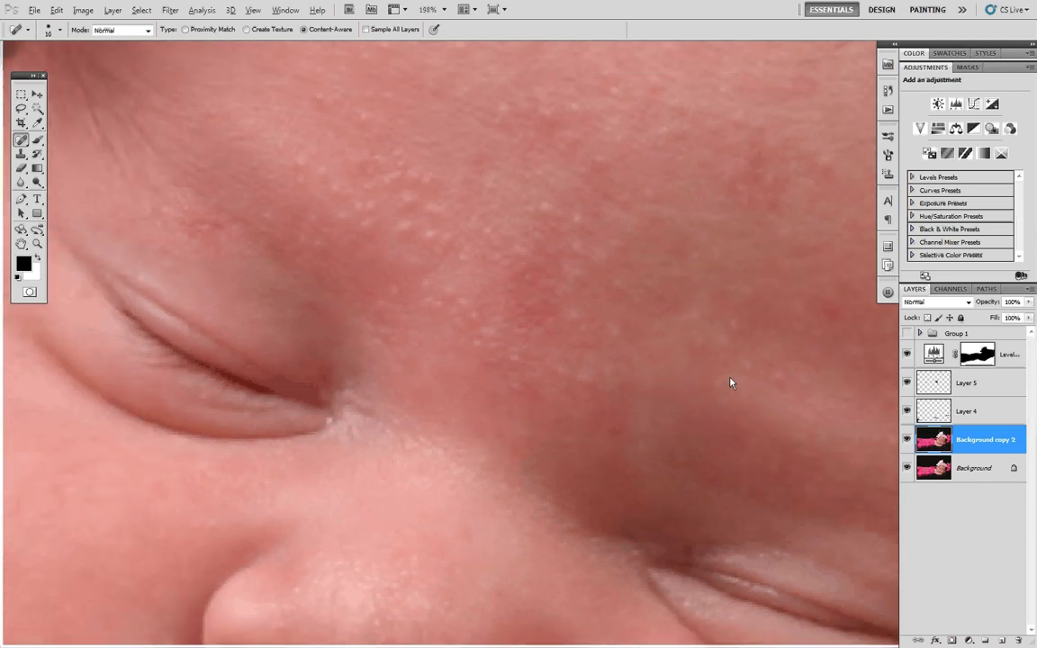
- Hide and reshow the Background copy 2 layer to compare the healed skin with the original
{"action": "scroll", "coordinate": [731, 382], "scroll_direction": "down", "scroll_amount": 5}
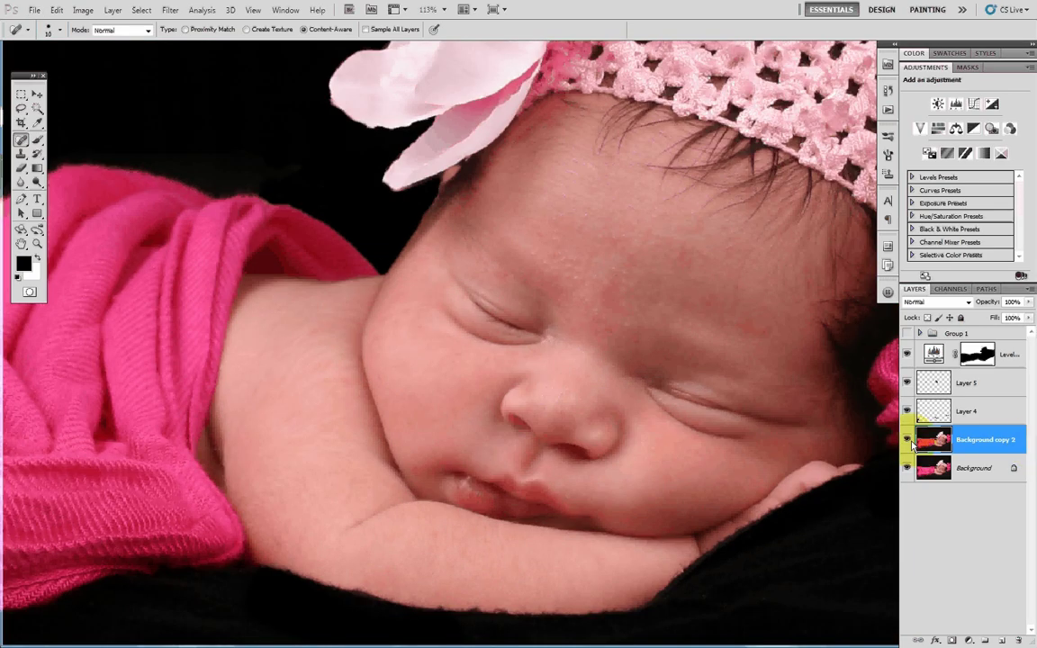
{"action": "left_click", "coordinate": [907, 440]}
{"action": "left_click", "coordinate": [908, 441]}
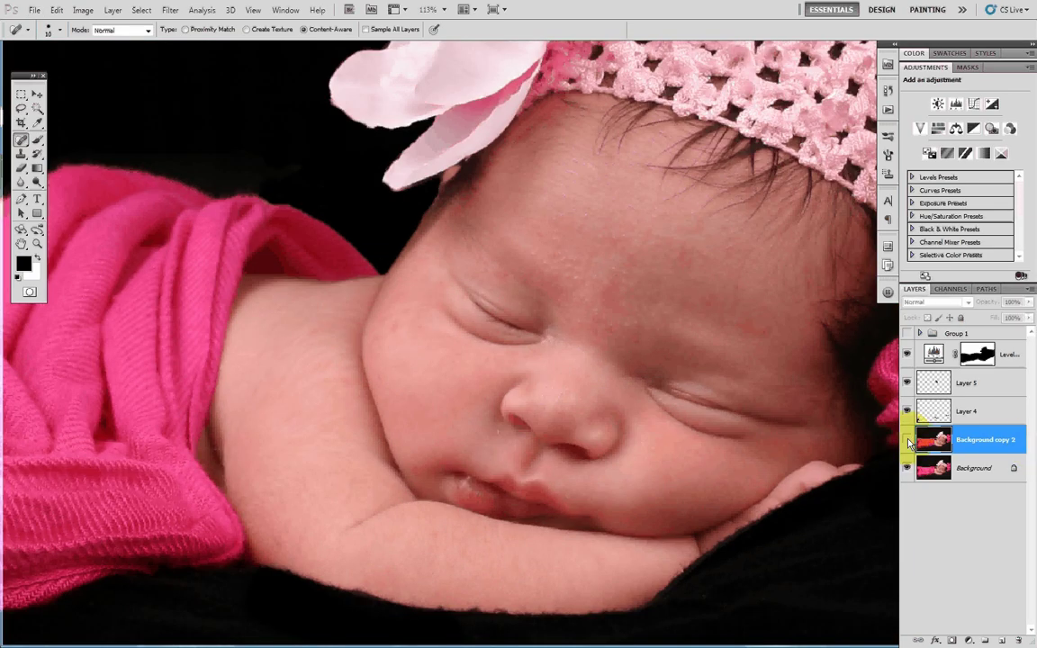
- Switch to the Healing Brush Tool for retouching the bumpy skin between the newborn's eyes
{"action": "scroll", "coordinate": [686, 352], "scroll_direction": "up", "scroll_amount": 2}
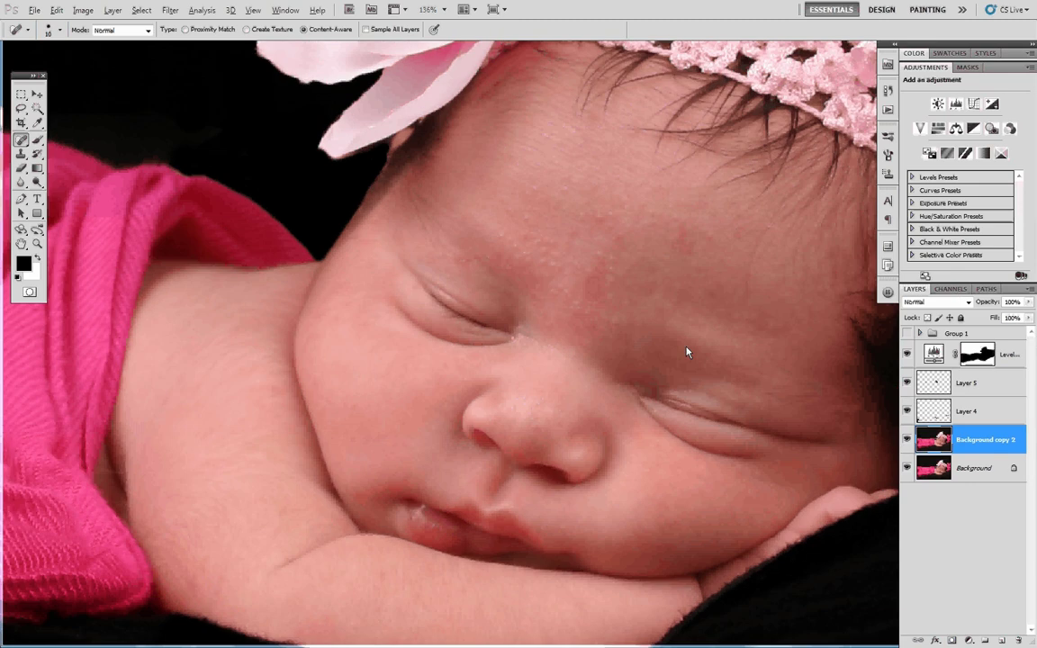
{"action": "scroll", "coordinate": [686, 352], "scroll_direction": "up", "scroll_amount": 12}
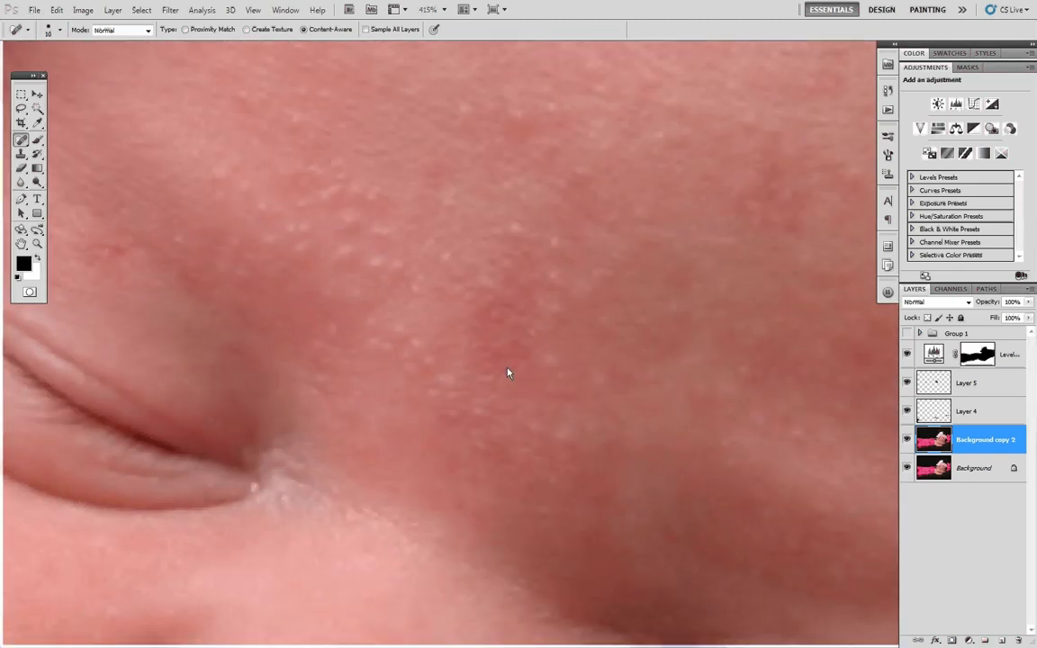
{"action": "left_click", "coordinate": [21, 139]}
{"action": "left_click", "coordinate": [126, 143]}
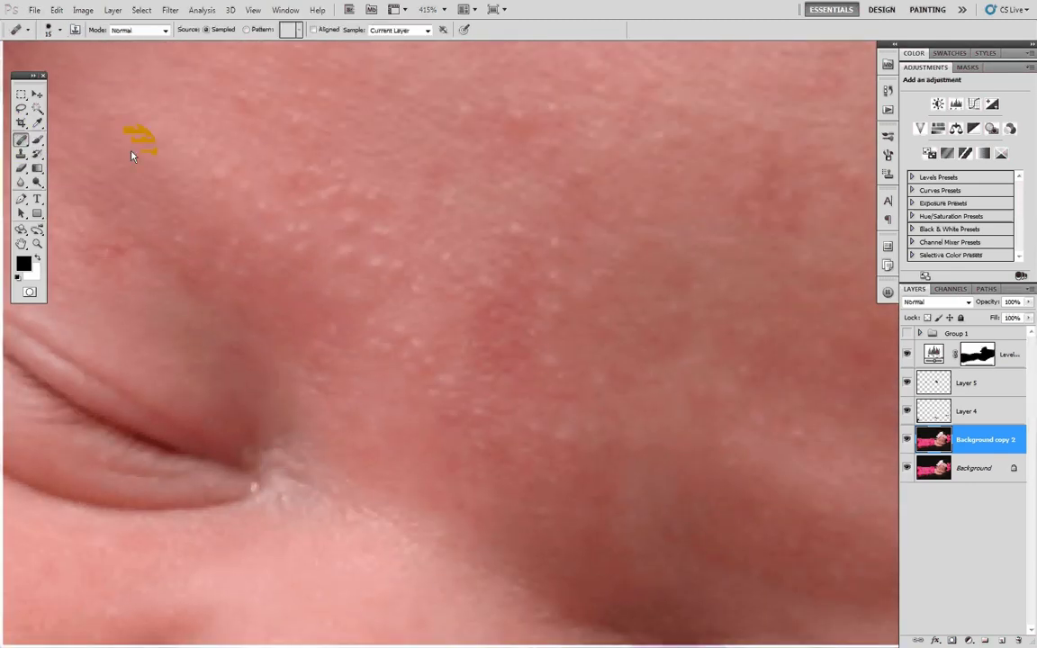
{"action": "left_click_drag", "start_coordinate": [416, 442], "coordinate": [488, 366]}
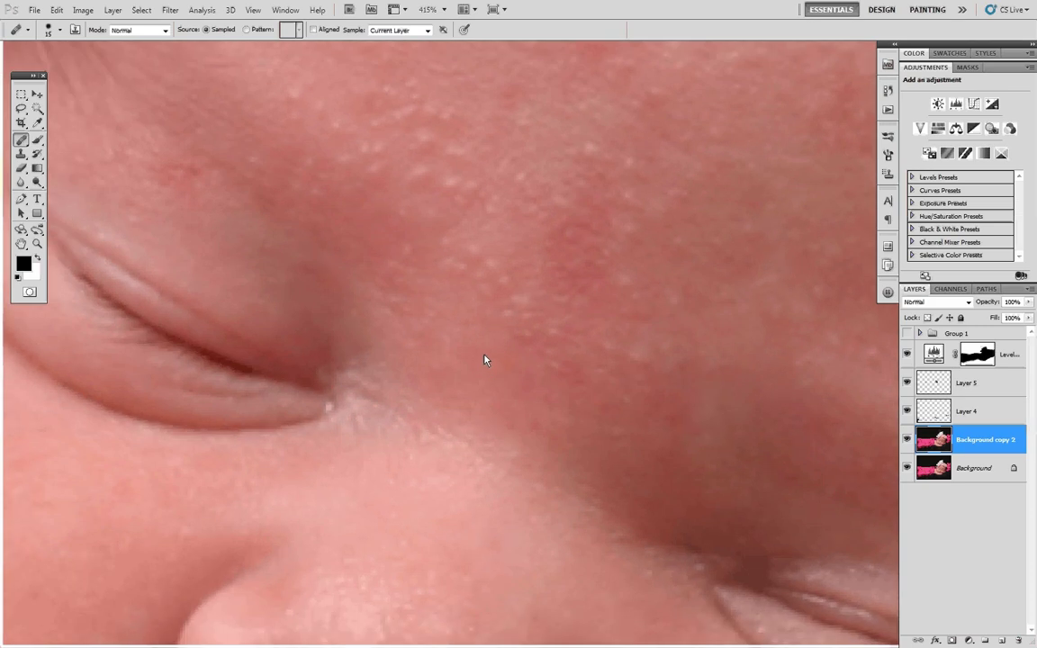
{"action": "left_click", "coordinate": [212, 7]}
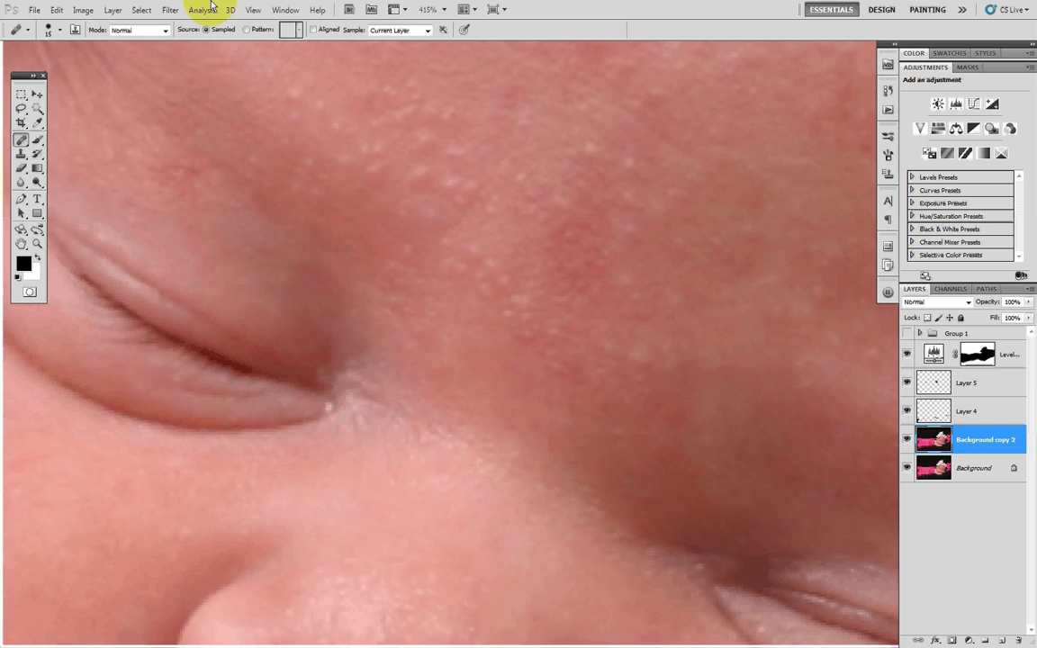
{"action": "mouse_move", "coordinate": [308, 337]}
{"action": "left_mouse_down"}
{"action": "mouse_move", "coordinate": [354, 486]}
{"action": "mouse_move", "coordinate": [256, 482]}
{"action": "mouse_move", "coordinate": [476, 160]}
{"action": "mouse_move", "coordinate": [313, 93]}
{"action": "mouse_move", "coordinate": [595, 178]}
{"action": "mouse_move", "coordinate": [609, 268]}
{"action": "mouse_move", "coordinate": [494, 189]}
{"action": "mouse_move", "coordinate": [439, 251]}
{"action": "mouse_move", "coordinate": [355, 410]}
{"action": "left_mouse_up"}
- Examine the forehead, cheek, mouth and shoulder at close range for skin areas that need healing or sampling
{"action": "scroll", "coordinate": [374, 388], "scroll_direction": "down", "scroll_amount": 3}
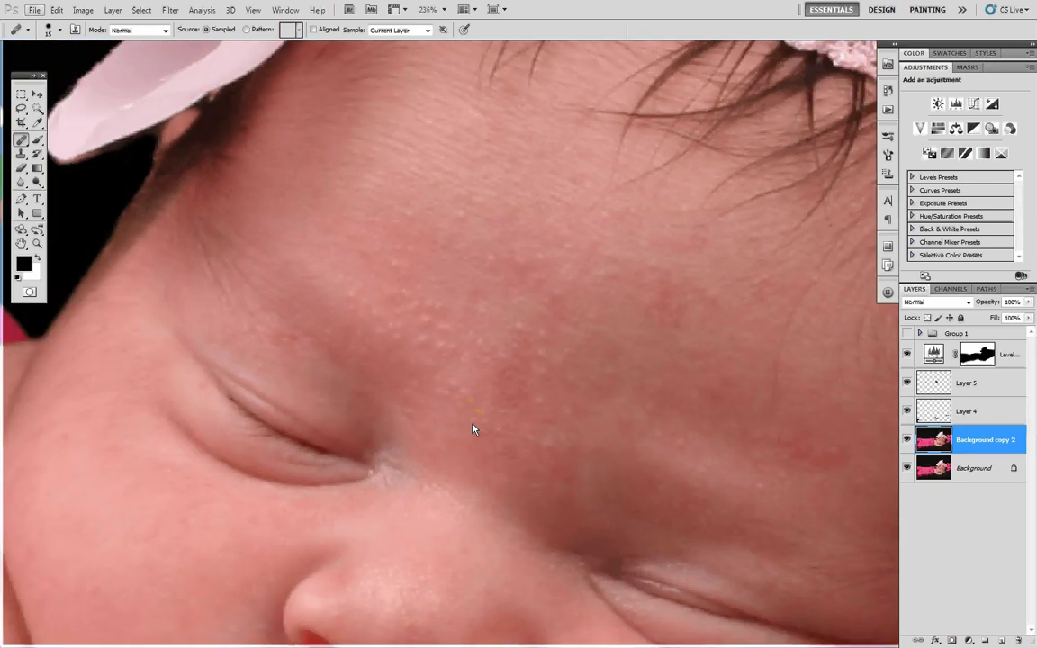
{"action": "left_click_drag", "start_coordinate": [475, 426], "coordinate": [477, 205]}
{"action": "mouse_move", "coordinate": [477, 134]}
{"action": "left_mouse_down"}
{"action": "mouse_move", "coordinate": [465, 315]}
{"action": "mouse_move", "coordinate": [417, 257]}
{"action": "mouse_move", "coordinate": [461, 240]}
{"action": "mouse_move", "coordinate": [425, 211]}
{"action": "left_mouse_up"}
{"action": "left_click_drag", "start_coordinate": [284, 255], "coordinate": [450, 393]}
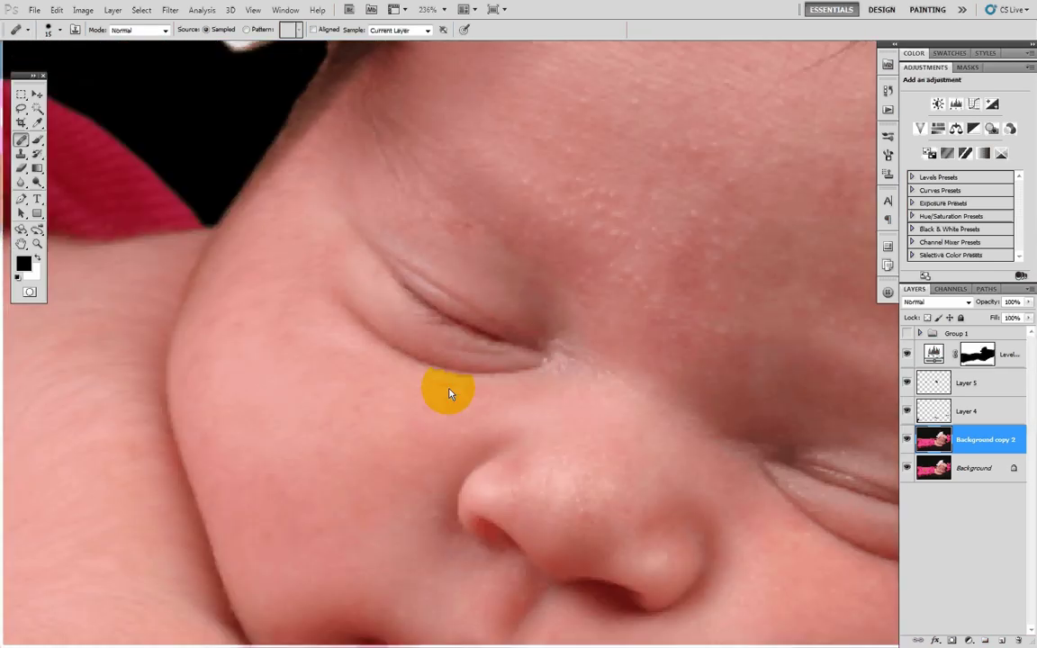
{"action": "left_click_drag", "start_coordinate": [359, 440], "coordinate": [401, 301]}
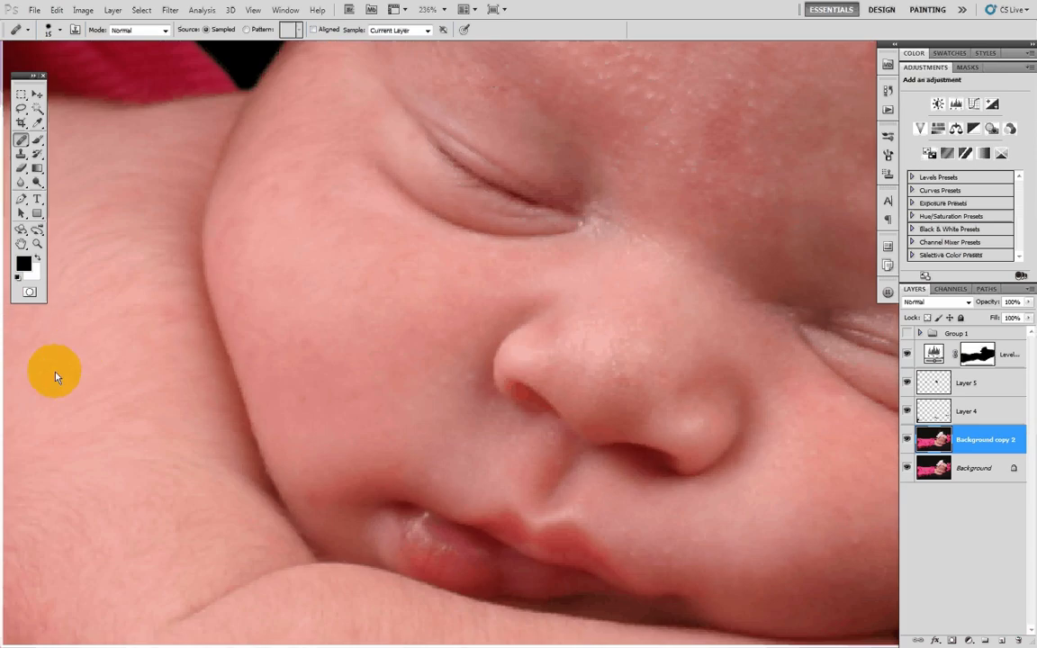
{"action": "left_click_drag", "start_coordinate": [266, 340], "coordinate": [614, 342]}
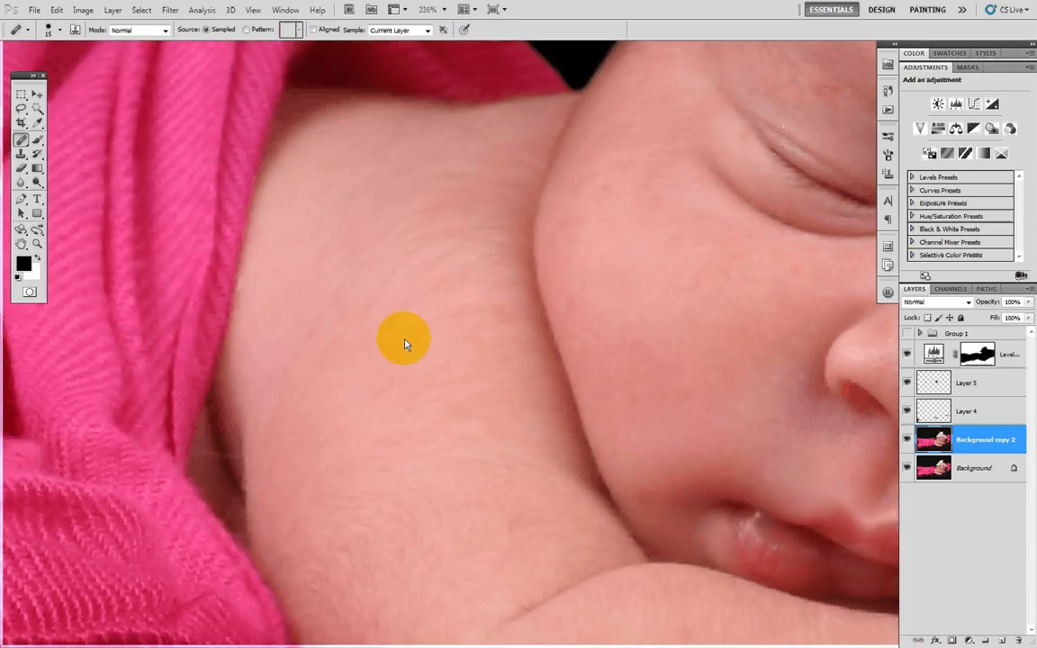
{"action": "left_click_drag", "start_coordinate": [720, 300], "coordinate": [328, 284]}
{"action": "left_click_drag", "start_coordinate": [613, 190], "coordinate": [511, 262]}
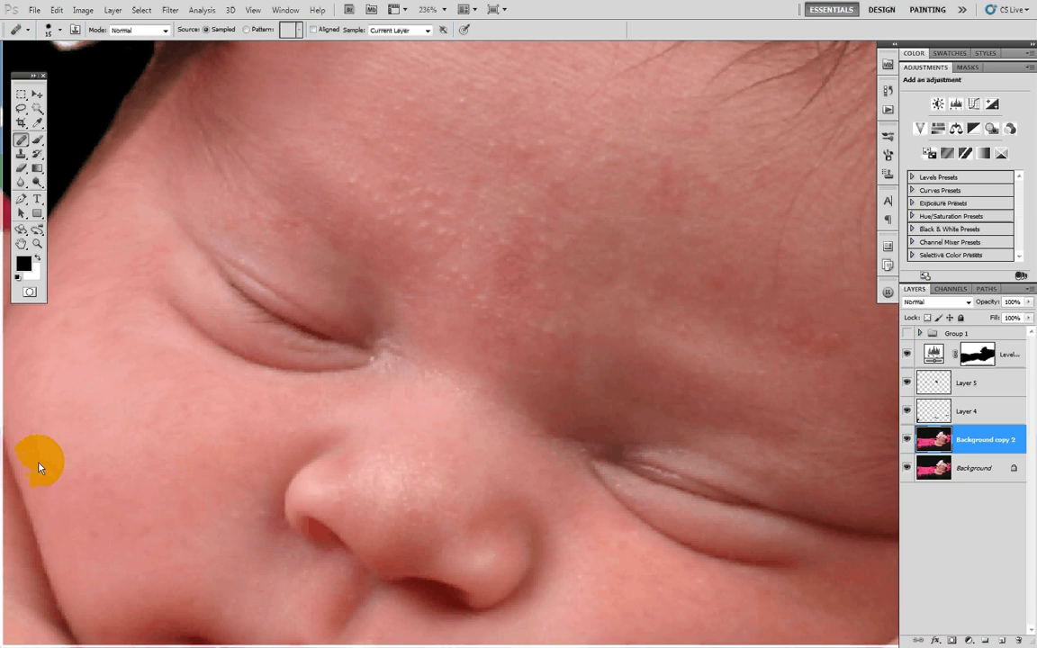
- Heal the tiny white bumps between the newborn's eyes using a smaller Healing Brush sampled from nearby clean skin
{"action": "scroll", "coordinate": [278, 342], "scroll_direction": "down", "scroll_amount": 8}
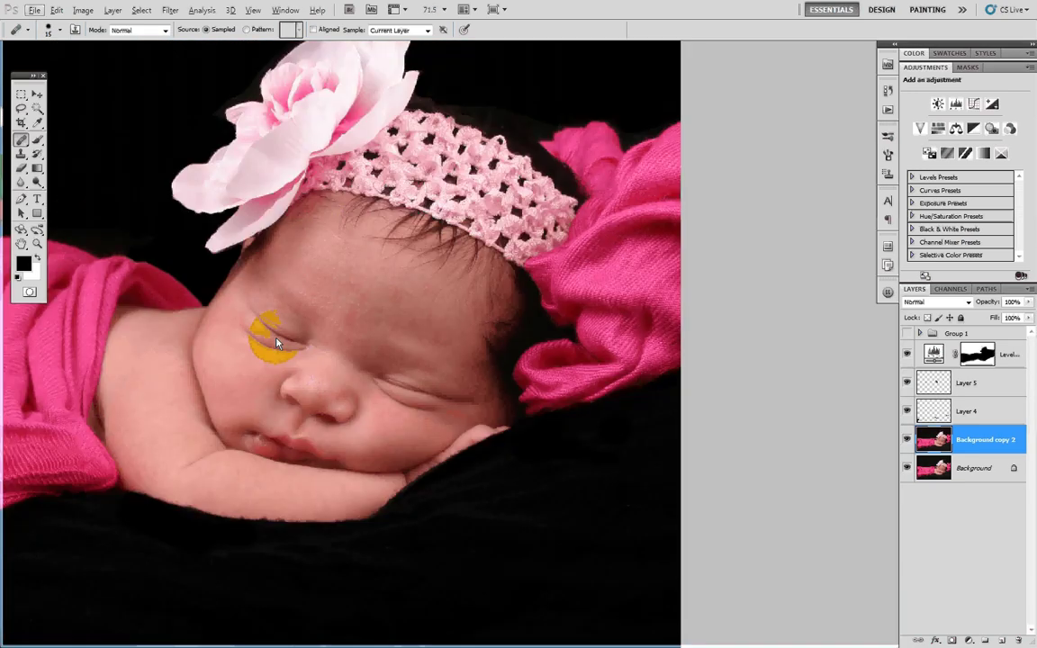
{"action": "left_click_drag", "start_coordinate": [279, 343], "coordinate": [434, 340]}
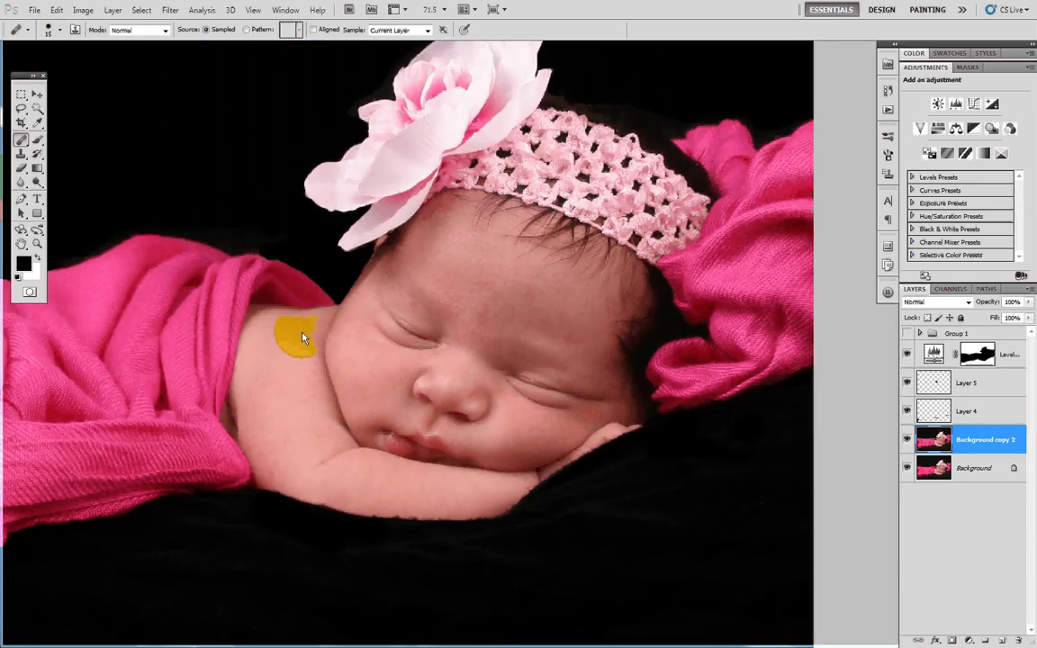
{"action": "scroll", "coordinate": [445, 329], "scroll_direction": "up", "scroll_amount": 2}
{"action": "scroll", "coordinate": [445, 329], "scroll_direction": "up", "scroll_amount": 3}
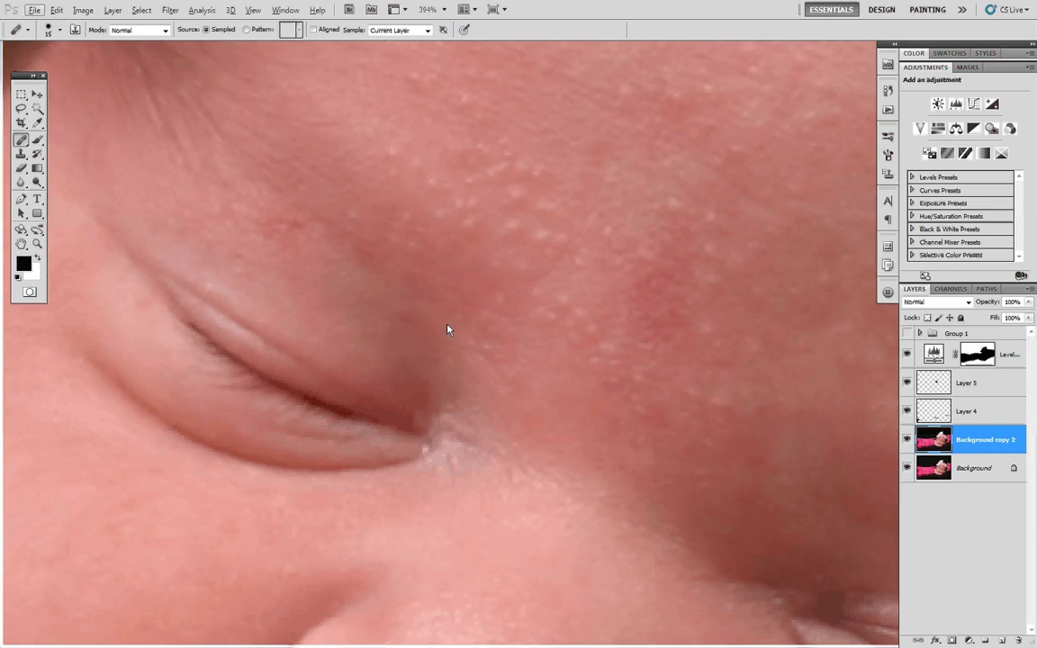
{"action": "left_click_drag", "start_coordinate": [448, 326], "coordinate": [385, 338]}
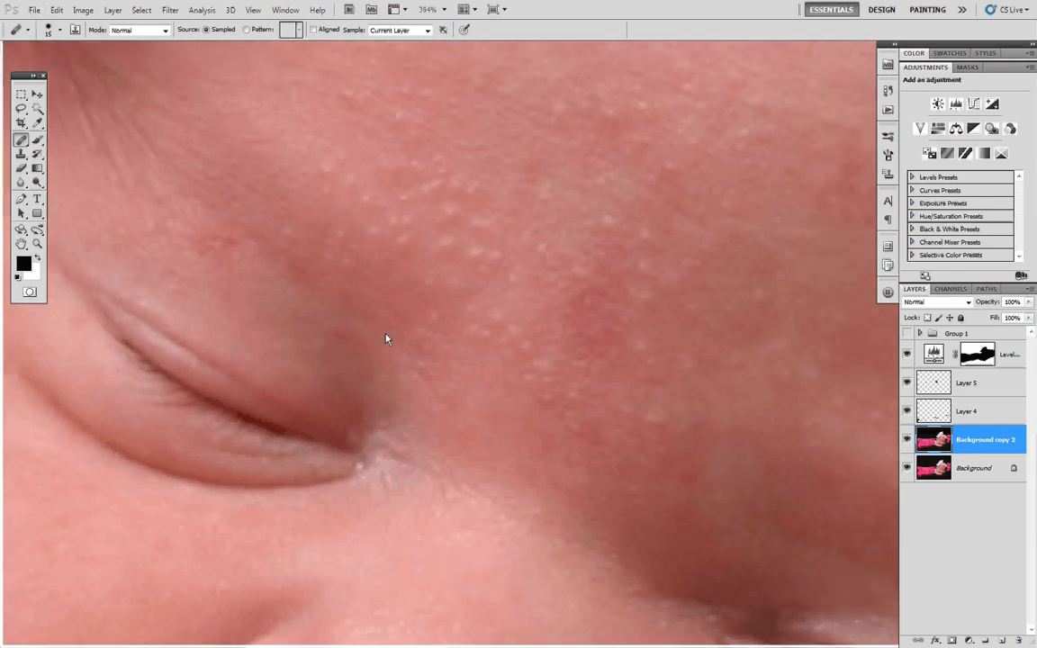
{"action": "left_click_drag", "start_coordinate": [498, 433], "coordinate": [434, 395]}
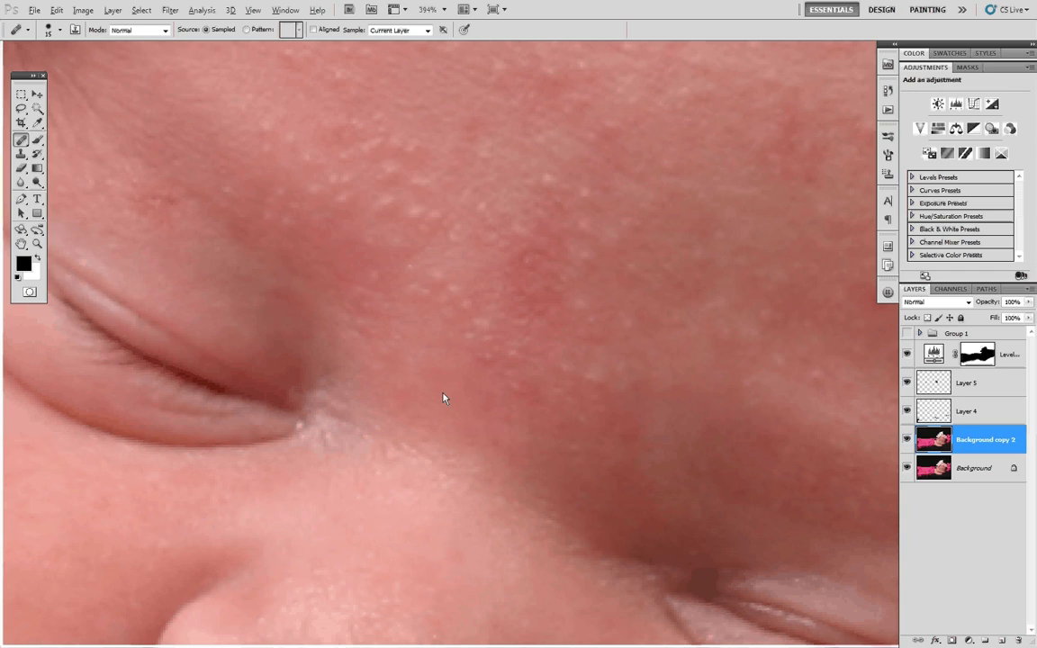
{"action": "scroll", "coordinate": [469, 359], "scroll_direction": "up", "scroll_amount": 1}
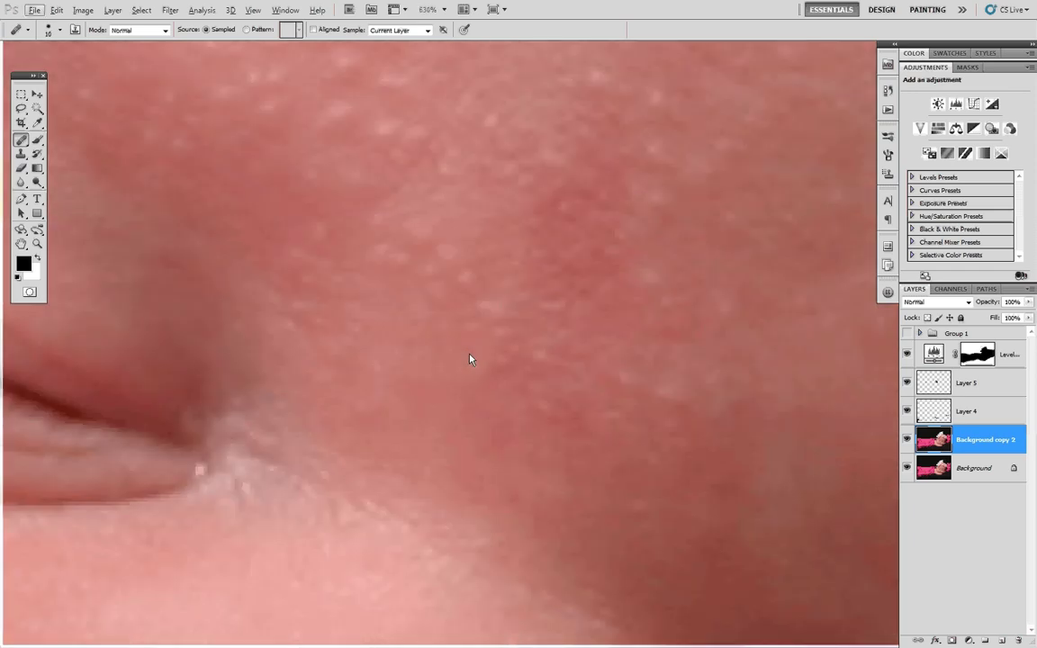
{"action": "left_click", "coordinate": [492, 369]}
{"action": "left_click", "coordinate": [536, 411]}
{"action": "left_click", "coordinate": [539, 361]}
{"action": "left_click_drag", "start_coordinate": [636, 296], "coordinate": [303, 304]}
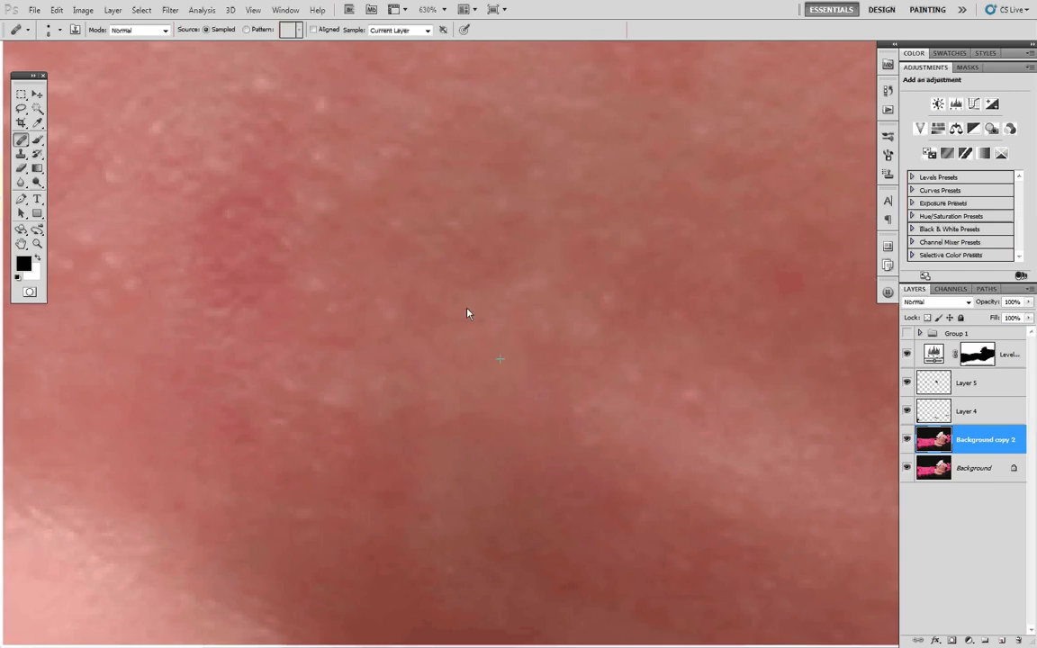
{"action": "left_click_drag", "start_coordinate": [332, 314], "coordinate": [423, 333]}
- Sample clean skin on the upper nose bridge with the Healing Brush for the area beside the inner eye corner
{"action": "scroll", "coordinate": [472, 358], "scroll_direction": "down", "scroll_amount": 5}
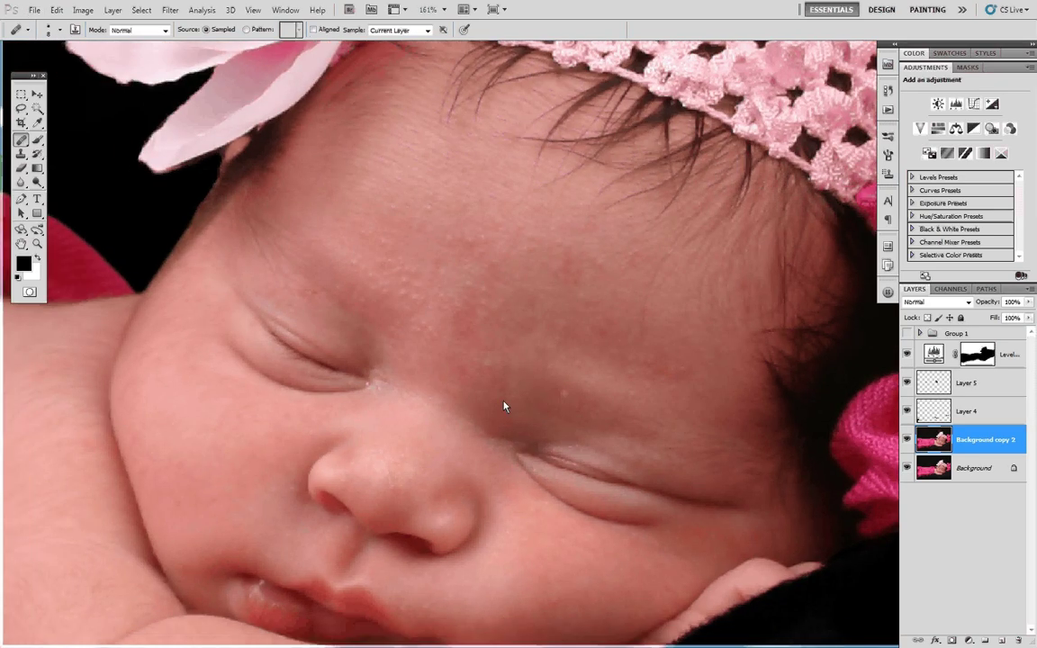
{"action": "scroll", "coordinate": [434, 370], "scroll_direction": "up", "scroll_amount": 3}
{"action": "scroll", "coordinate": [463, 350], "scroll_direction": "up", "scroll_amount": 3}
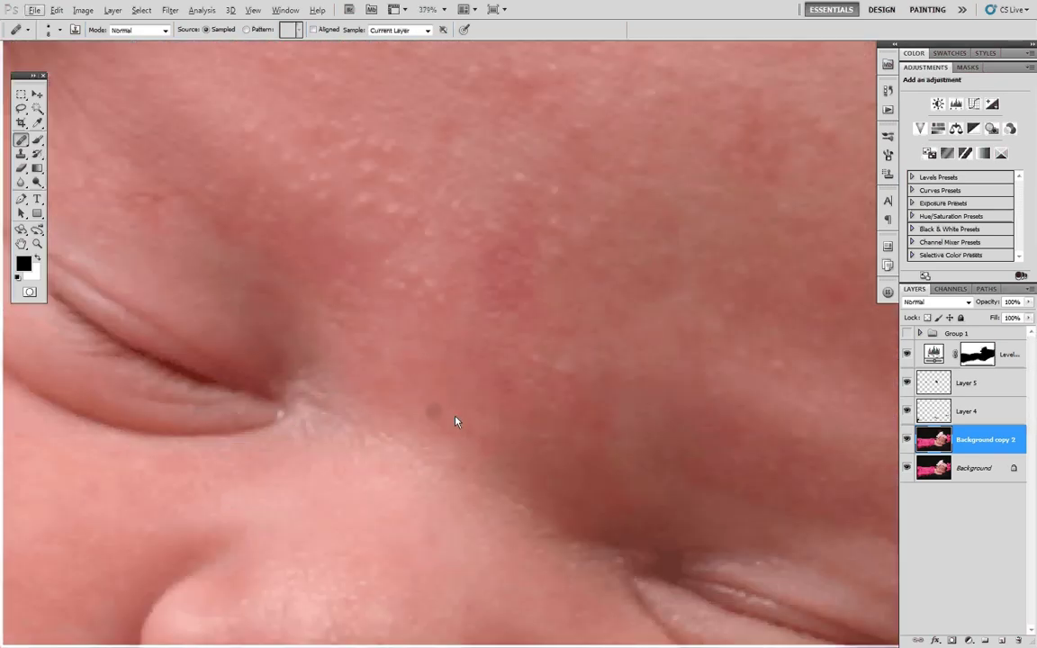
{"action": "left_click", "coordinate": [448, 420], "text": "alt"}
- Toggle the Background copy 2 layer's visibility at close range and from farther out to compare the retouched skin with the original
{"action": "left_click", "coordinate": [907, 443]}
{"action": "left_click", "coordinate": [905, 441]}
{"action": "left_click", "coordinate": [906, 446]}
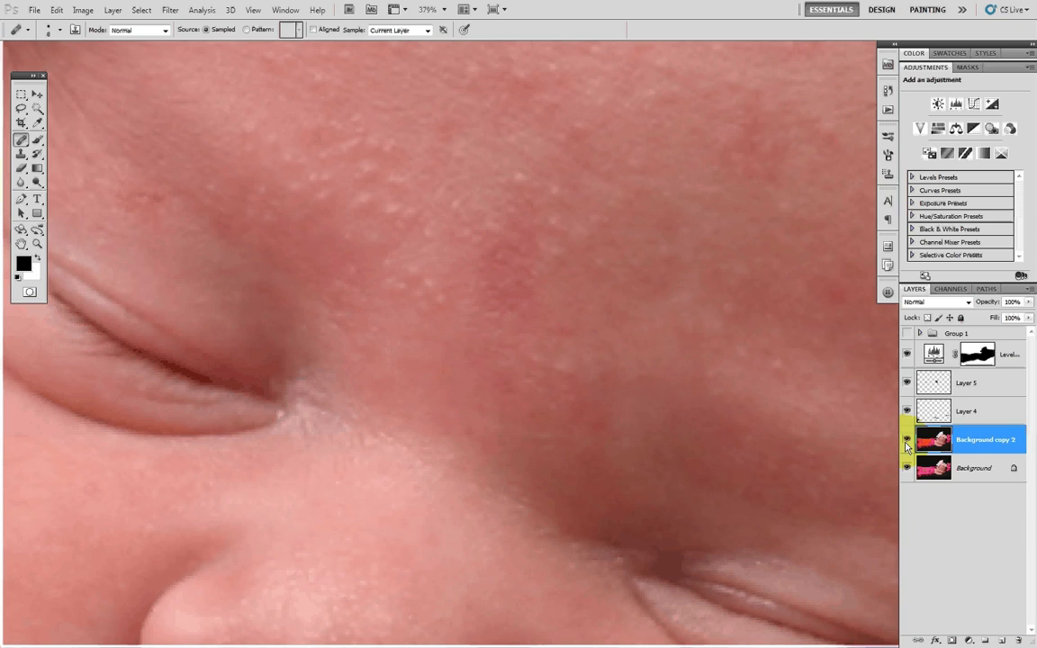
{"action": "key", "text": "ctrl+0"}
{"action": "left_click_drag", "start_coordinate": [619, 403], "coordinate": [398, 361]}
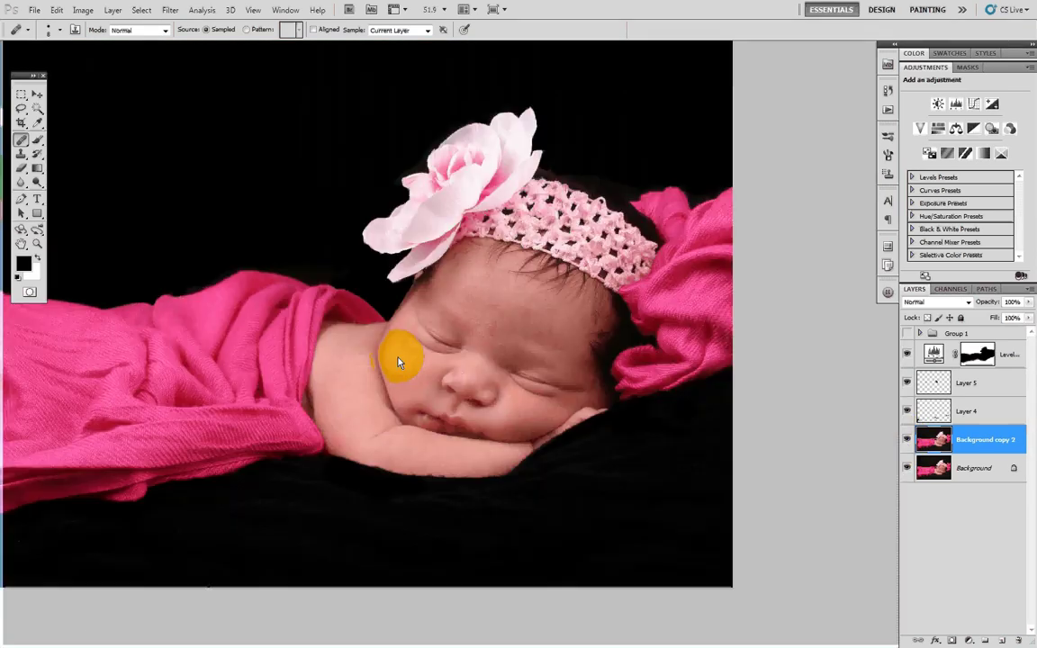
{"action": "scroll", "coordinate": [490, 344], "scroll_direction": "up", "scroll_amount": 3}
{"action": "scroll", "coordinate": [492, 342], "scroll_direction": "up", "scroll_amount": 8}
{"action": "left_click", "coordinate": [907, 439]}
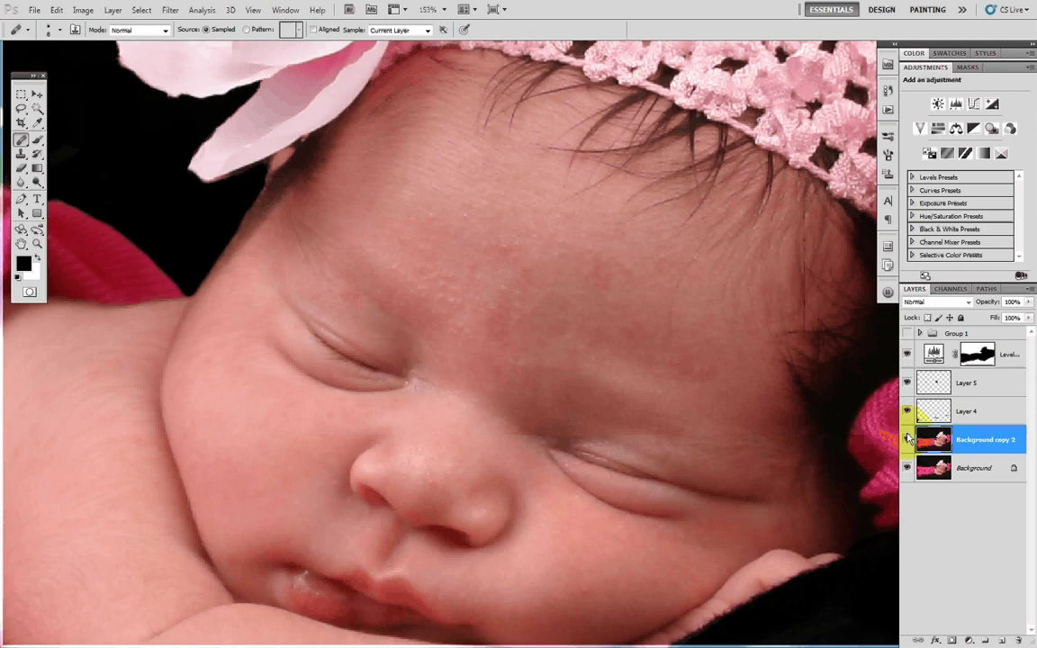
- Use the Patch Tool to replace small bumpy skin areas above the inner eye corner with smoother nearby skin, and clear the selection
{"action": "scroll", "coordinate": [467, 297], "scroll_direction": "up", "scroll_amount": 6}
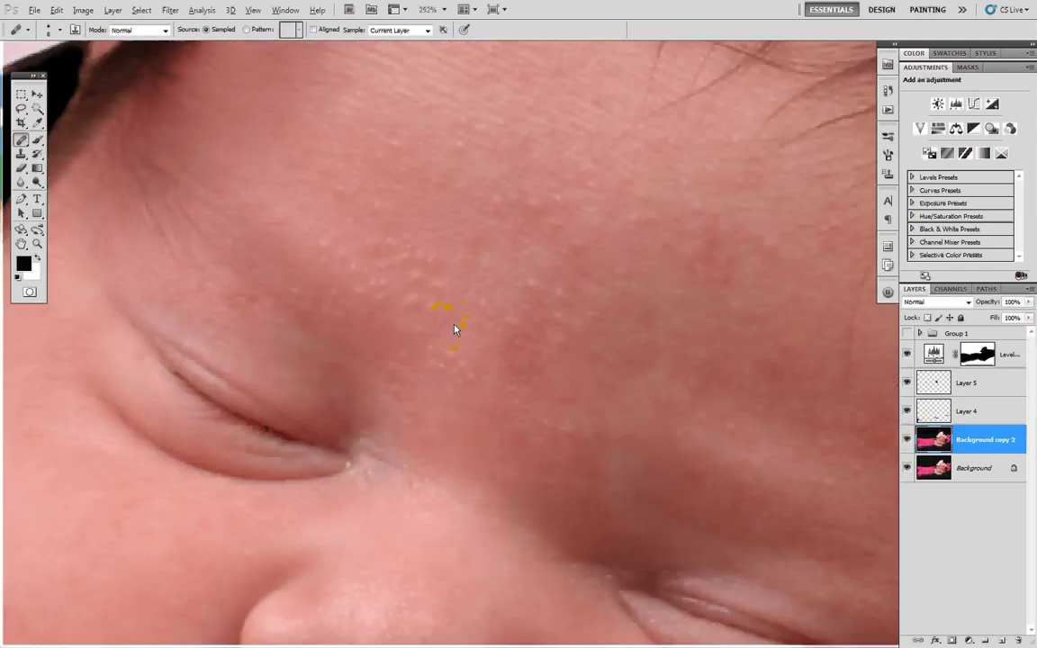
{"action": "left_click_drag", "start_coordinate": [19, 129], "coordinate": [90, 162]}
{"action": "left_click_drag", "start_coordinate": [335, 409], "coordinate": [531, 391]}
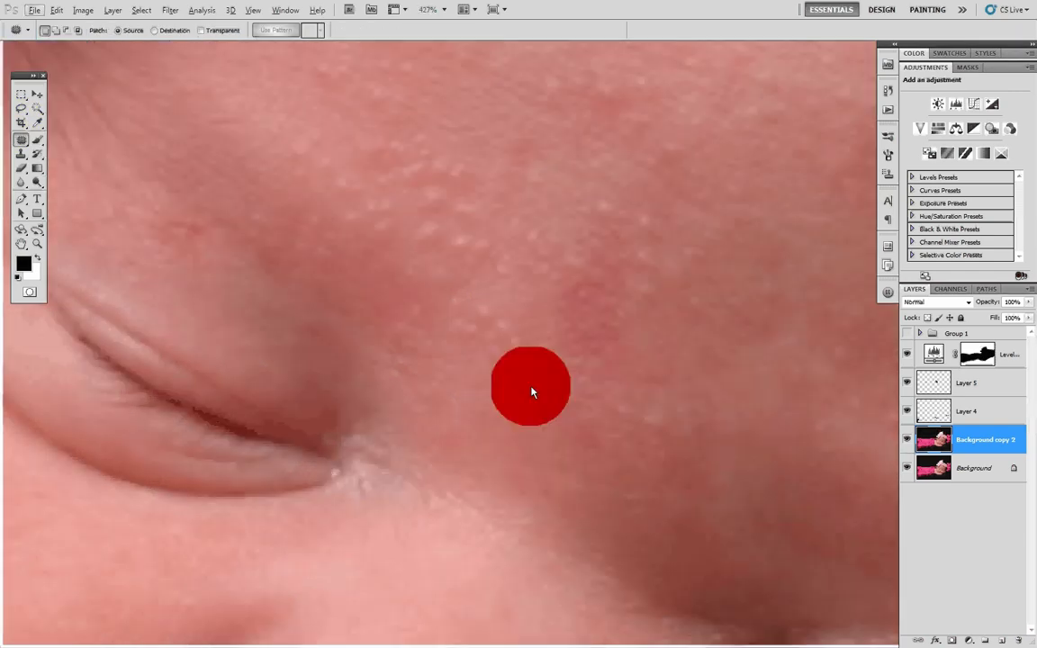
{"action": "left_click_drag", "start_coordinate": [470, 317], "coordinate": [540, 369]}
{"action": "mouse_move", "coordinate": [394, 292]}
{"action": "left_mouse_down"}
{"action": "mouse_move", "coordinate": [373, 279]}
{"action": "mouse_move", "coordinate": [394, 308]}
{"action": "mouse_move", "coordinate": [391, 300]}
{"action": "left_mouse_up"}
{"action": "left_click_drag", "start_coordinate": [443, 345], "coordinate": [389, 230]}
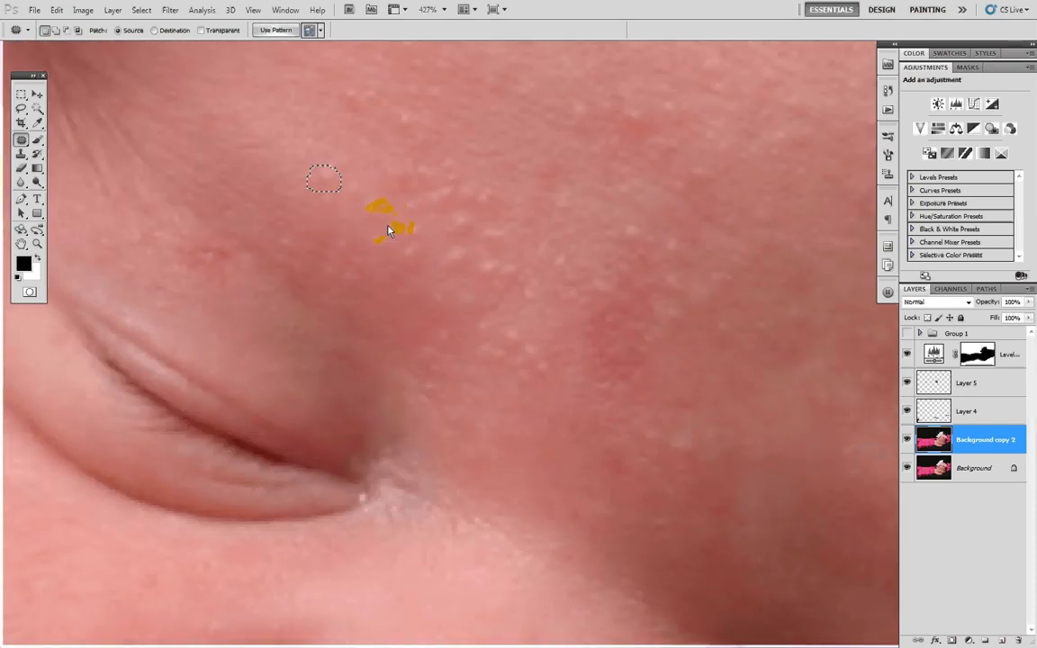
{"action": "mouse_move", "coordinate": [340, 184]}
{"action": "left_mouse_down"}
{"action": "mouse_move", "coordinate": [308, 179]}
{"action": "mouse_move", "coordinate": [313, 167]}
{"action": "mouse_move", "coordinate": [351, 194]}
{"action": "mouse_move", "coordinate": [505, 444]}
{"action": "mouse_move", "coordinate": [528, 447]}
{"action": "left_mouse_up"}
{"action": "key", "text": "ctrl+d"}
- Hide and reshow the Background copy 2 layer to compare the patched brow area with the original
{"action": "scroll", "coordinate": [205, 276], "scroll_direction": "down", "scroll_amount": 3}
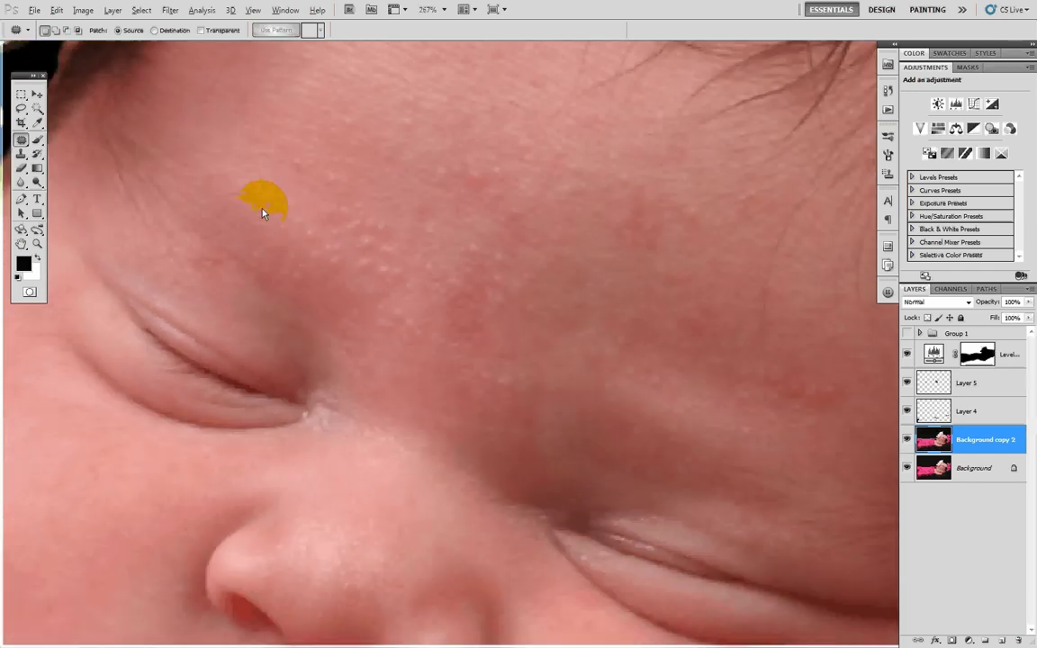
{"action": "scroll", "coordinate": [319, 225], "scroll_direction": "up", "scroll_amount": 4}
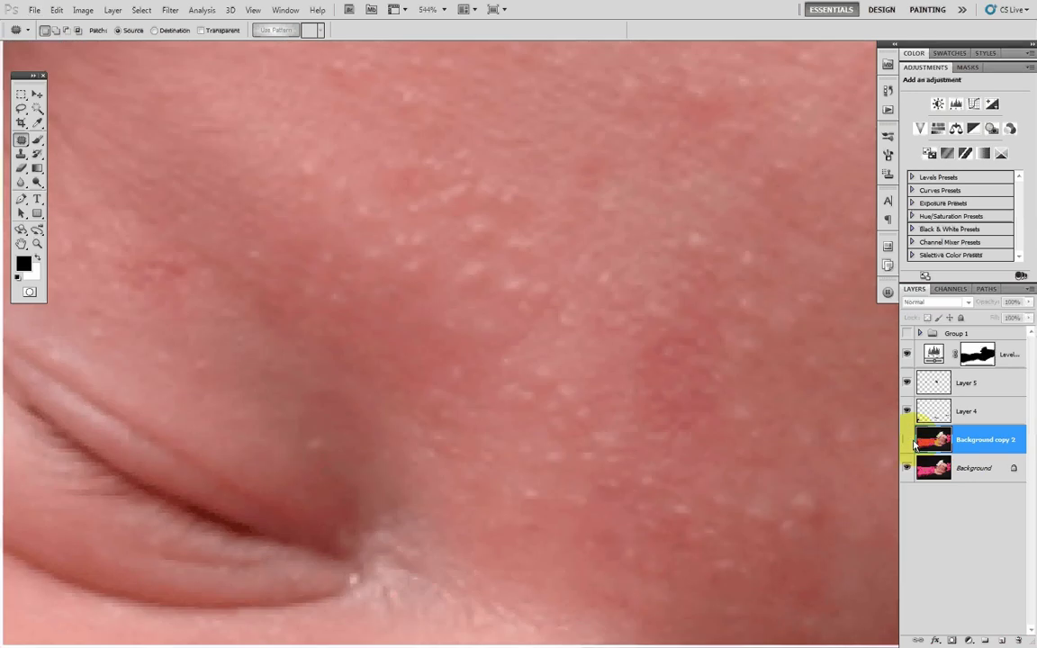
{"action": "scroll", "coordinate": [580, 431], "scroll_direction": "down", "scroll_amount": 6}
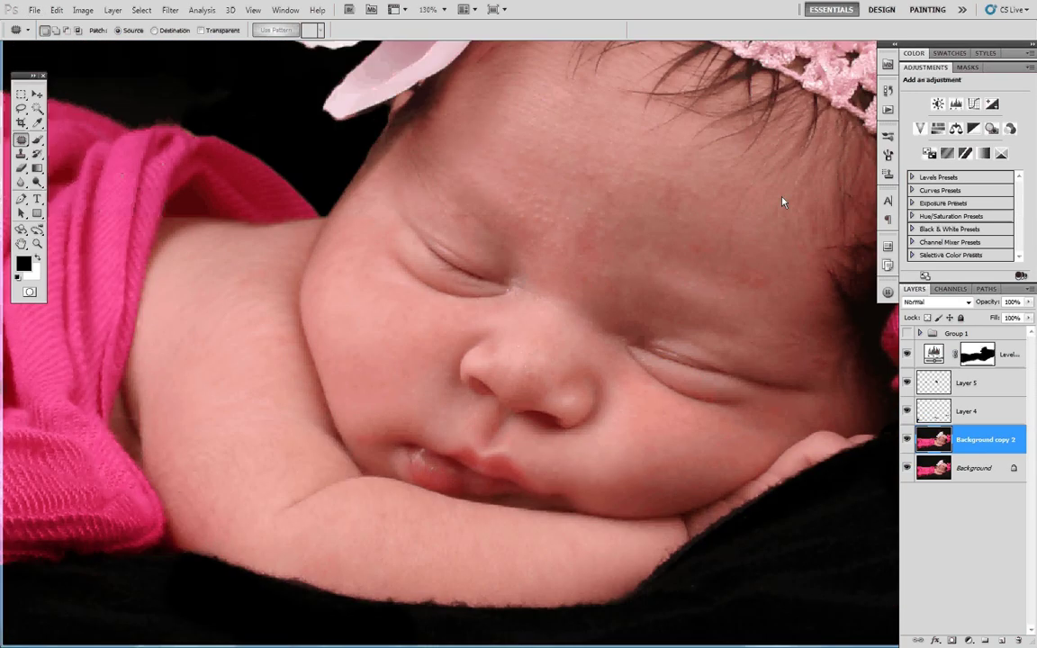
- Patch a small cluster of bumps between the eyebrows with smoother skin from below it, and deselect
{"action": "scroll", "coordinate": [576, 196], "scroll_direction": "up", "scroll_amount": 5}
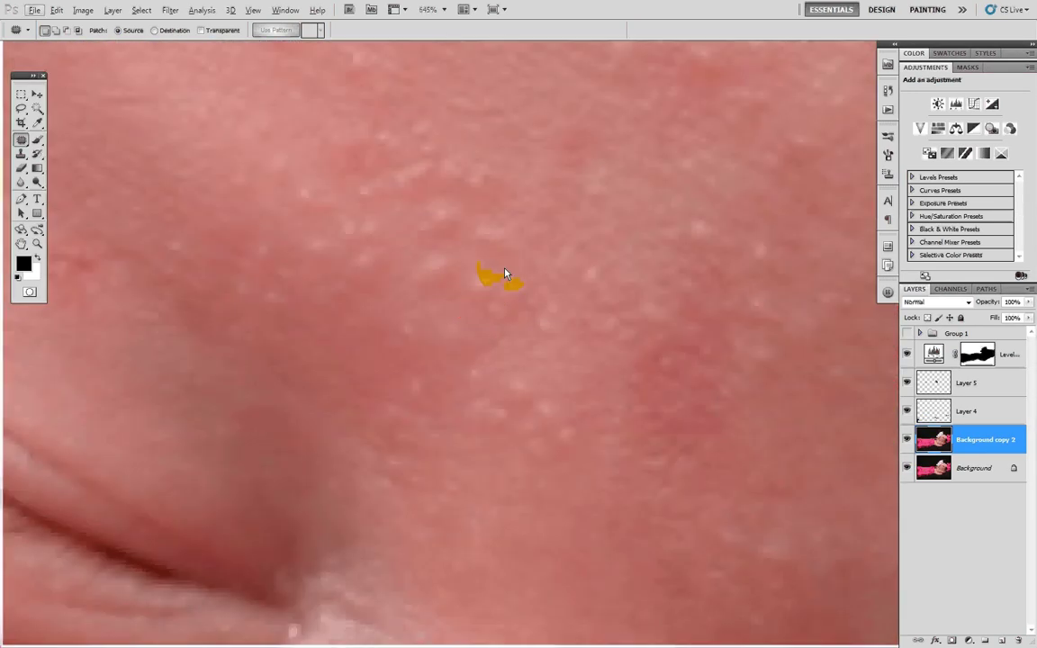
{"action": "left_click", "coordinate": [472, 284]}
{"action": "mouse_move", "coordinate": [473, 283]}
{"action": "left_mouse_down"}
{"action": "mouse_move", "coordinate": [523, 305]}
{"action": "mouse_move", "coordinate": [498, 277]}
{"action": "left_mouse_up"}
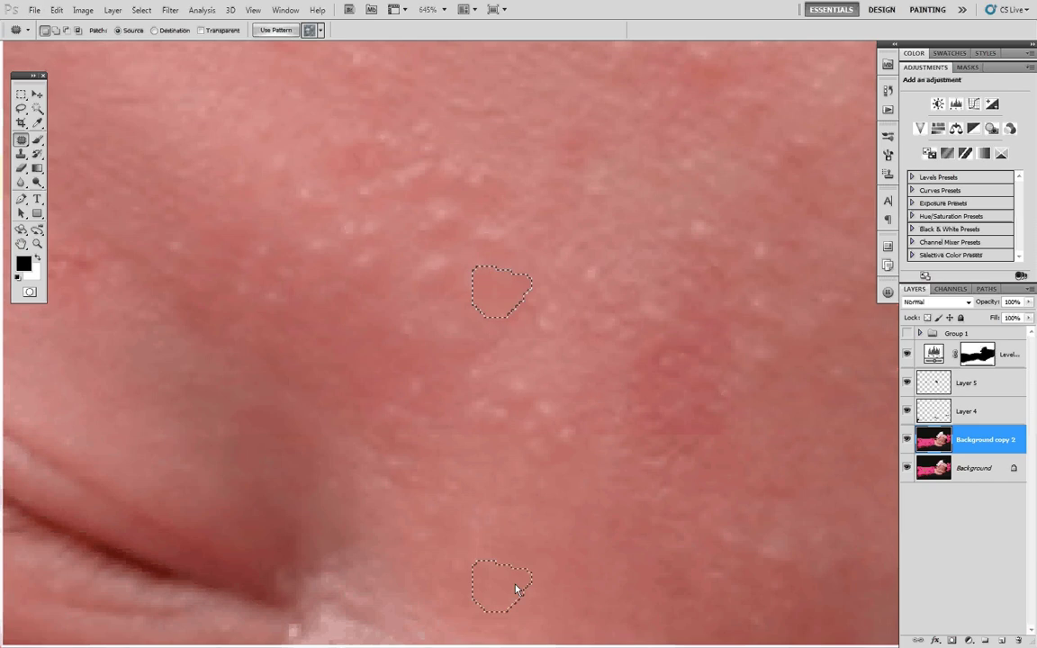
{"action": "key", "text": "ctrl+d"}
- Cover a white bump on the forehead using the Clone Stamp with a reduced brush and clean skin sampled nearby
{"action": "scroll", "coordinate": [560, 483], "scroll_direction": "down", "scroll_amount": 3}
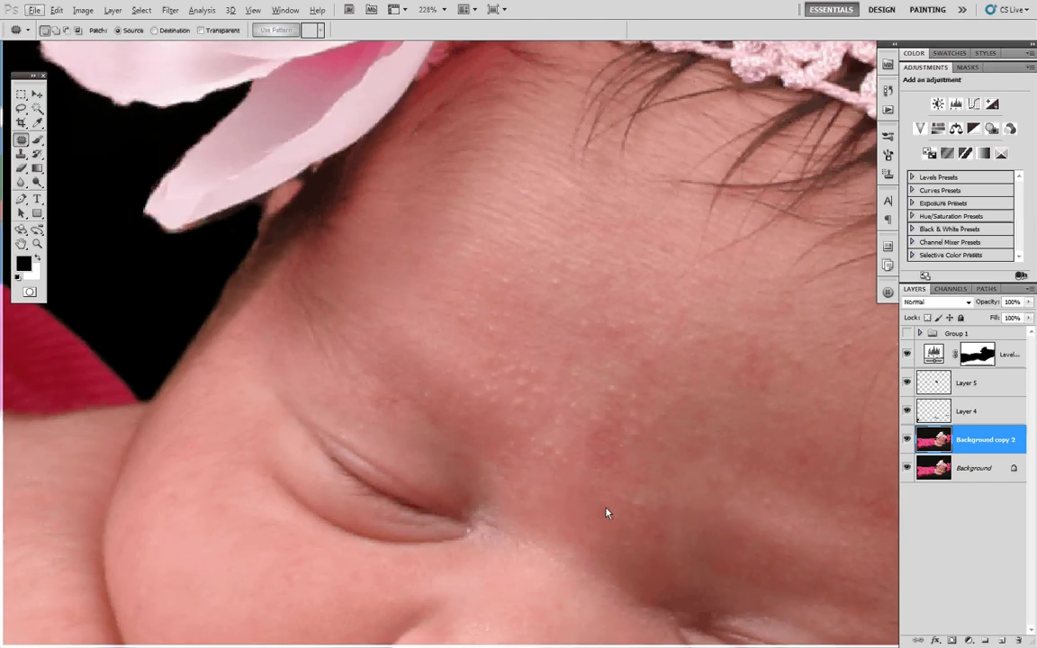
{"action": "left_click_drag", "start_coordinate": [644, 551], "coordinate": [622, 366]}
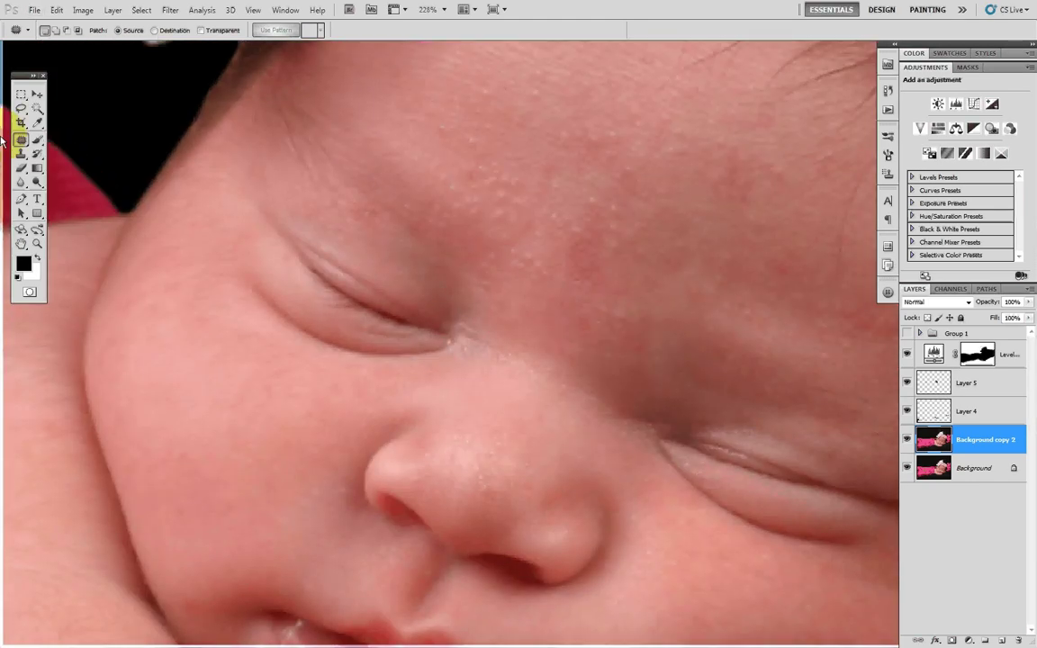
{"action": "left_click_drag", "start_coordinate": [21, 153], "coordinate": [133, 160]}
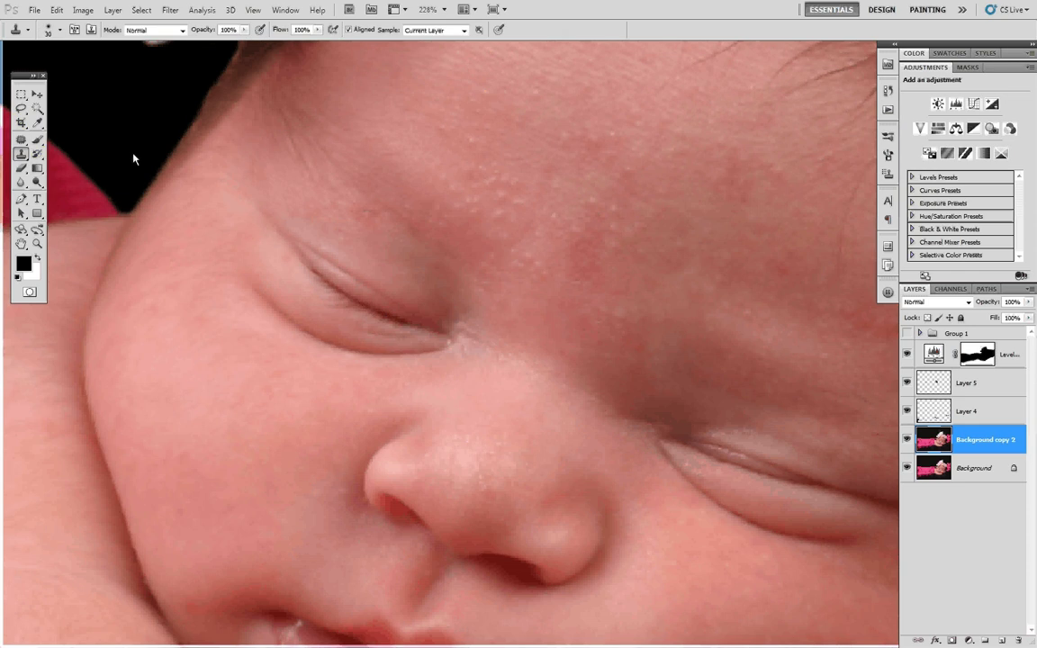
{"action": "left_click_drag", "start_coordinate": [613, 140], "coordinate": [605, 222]}
{"action": "scroll", "coordinate": [551, 201], "scroll_direction": "up", "scroll_amount": 3}
{"action": "left_click_drag", "start_coordinate": [523, 134], "coordinate": [548, 282]}
{"action": "key", "text": "bracketleft"}
{"action": "key", "text": "bracketleft"}
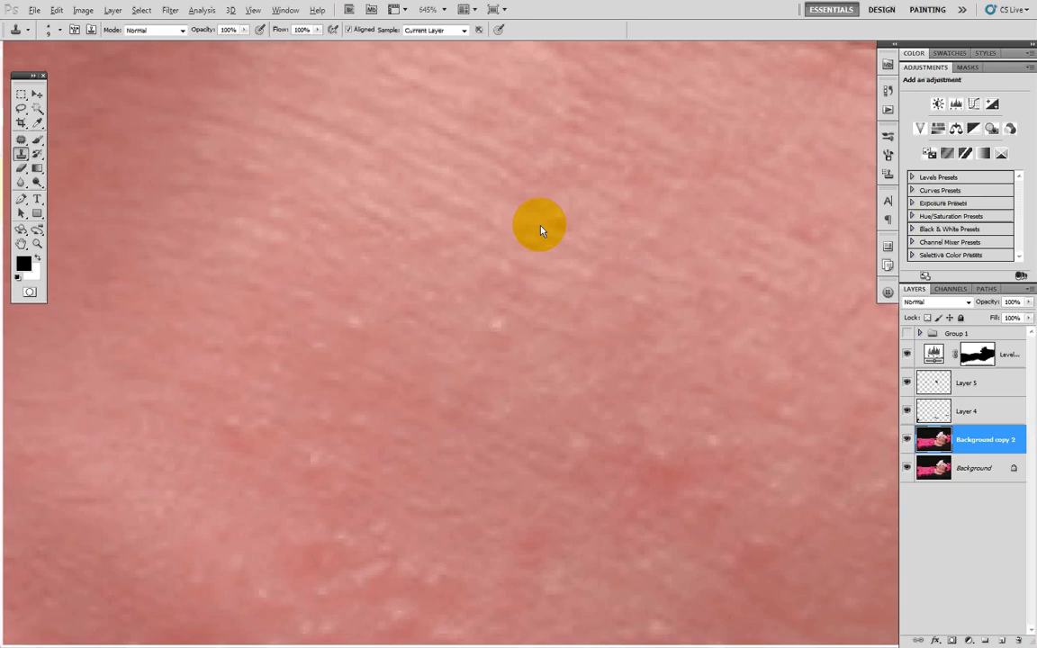
{"action": "left_click", "coordinate": [540, 226], "text": "alt"}
{"action": "mouse_move", "coordinate": [504, 325]}
{"action": "left_mouse_down"}
{"action": "mouse_move", "coordinate": [510, 296]}
{"action": "mouse_move", "coordinate": [610, 331]}
{"action": "mouse_move", "coordinate": [563, 133]}
{"action": "mouse_move", "coordinate": [553, 169]}
{"action": "mouse_move", "coordinate": [639, 227]}
{"action": "left_mouse_up"}
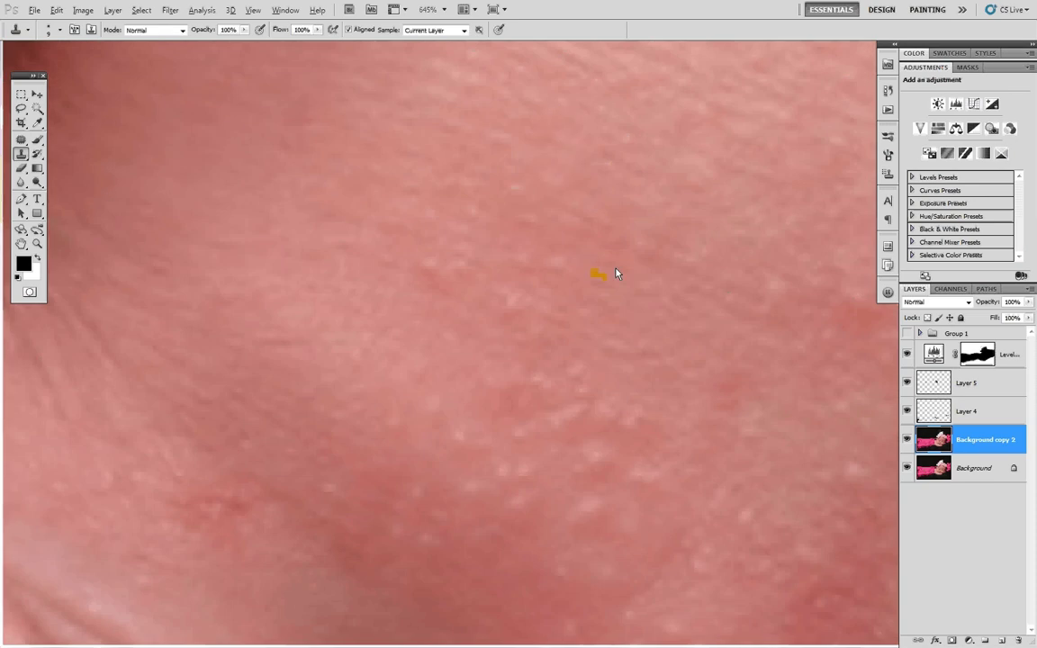
- Try cloning the closed eye's crease onto the nose bridge and plain skin over the eye, undoing both strokes
{"action": "scroll", "coordinate": [556, 268], "scroll_direction": "down", "scroll_amount": 1}
{"action": "scroll", "coordinate": [662, 315], "scroll_direction": "down", "scroll_amount": 9}
{"action": "left_click_drag", "start_coordinate": [739, 346], "coordinate": [601, 309]}
{"action": "left_click", "coordinate": [919, 400]}
{"action": "left_click", "coordinate": [555, 257], "text": "alt"}
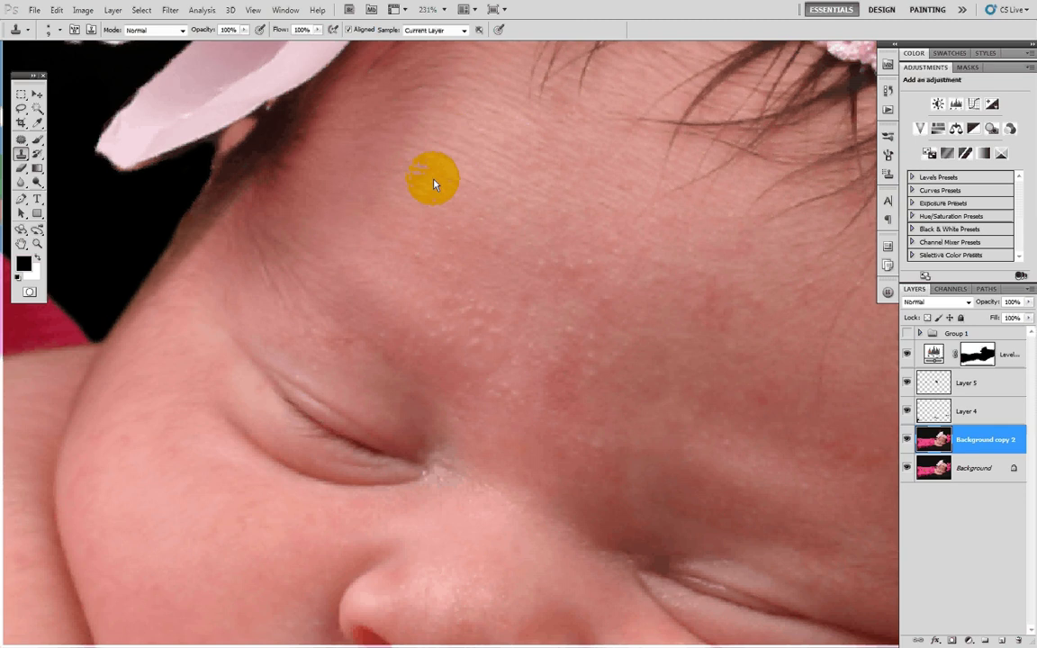
{"action": "mouse_move", "coordinate": [432, 185]}
{"action": "left_mouse_down"}
{"action": "mouse_move", "coordinate": [445, 233]}
{"action": "mouse_move", "coordinate": [465, 233]}
{"action": "left_mouse_up"}
{"action": "left_click", "coordinate": [424, 469]}
{"action": "left_click", "coordinate": [504, 504]}
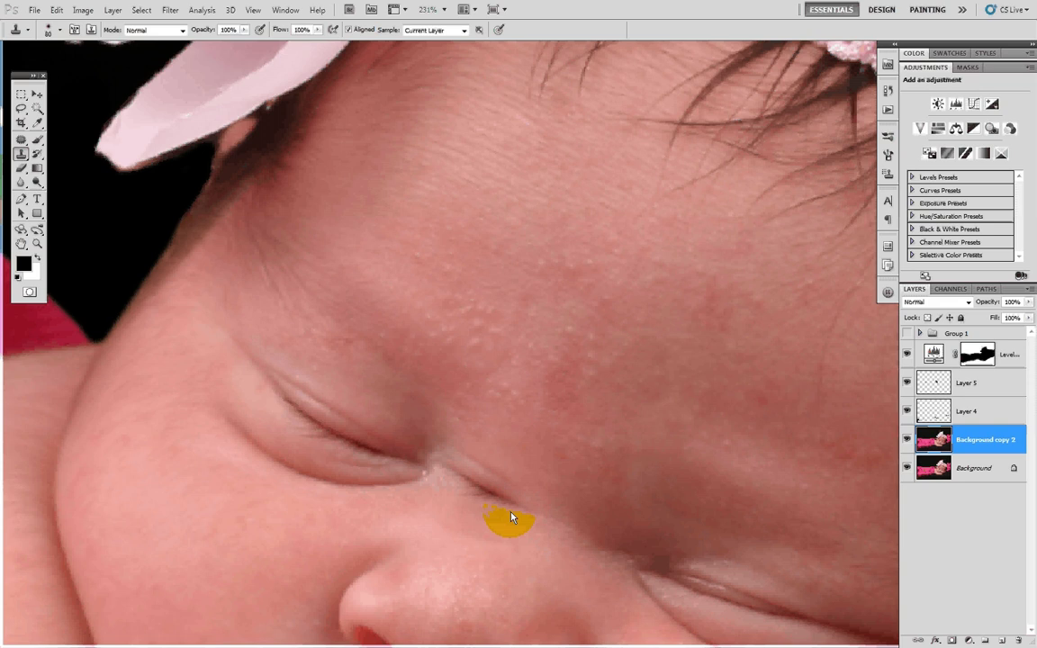
{"action": "mouse_move", "coordinate": [529, 501]}
{"action": "left_mouse_down"}
{"action": "mouse_move", "coordinate": [556, 502]}
{"action": "mouse_move", "coordinate": [515, 482]}
{"action": "mouse_move", "coordinate": [564, 506]}
{"action": "left_mouse_up"}
{"action": "key", "text": "ctrl+z"}
{"action": "left_click_drag", "start_coordinate": [296, 378], "coordinate": [332, 415]}
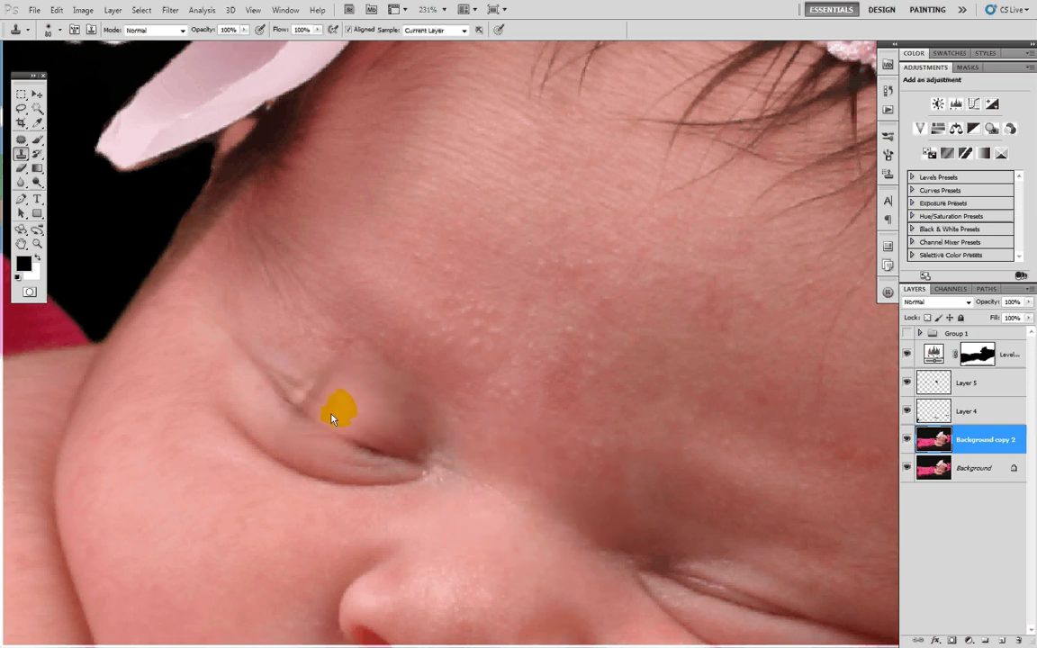
{"action": "key", "text": "v"}
{"action": "key", "text": "ctrl+z"}
- Duplicate the Background copy 2 layer as a new layer for smoothing the skin
{"action": "left_click_drag", "start_coordinate": [595, 430], "coordinate": [541, 359]}
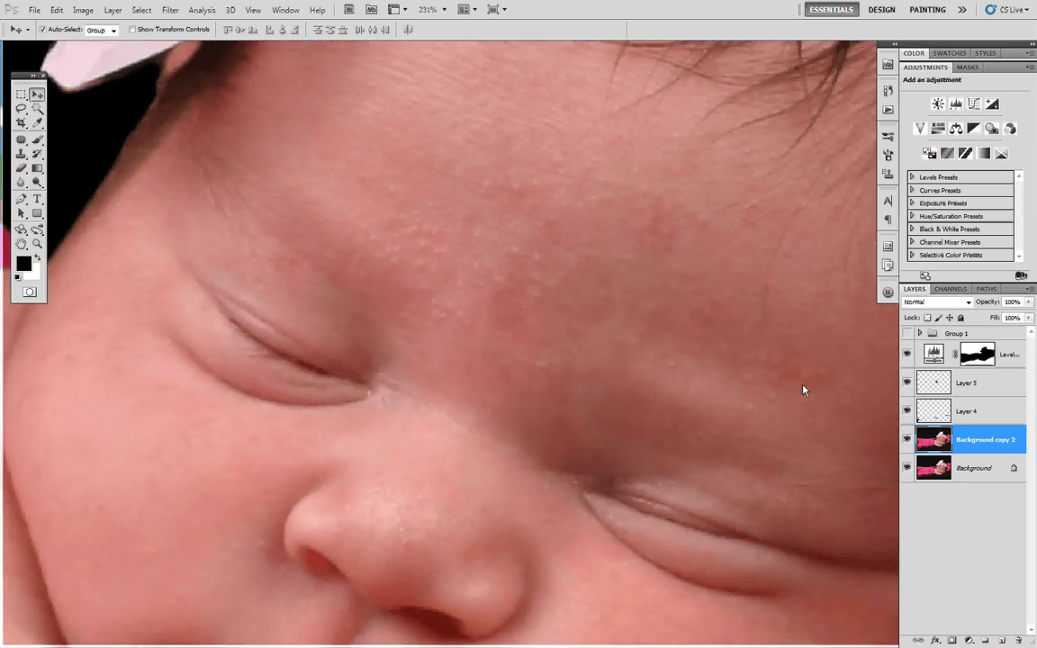
{"action": "left_click", "coordinate": [990, 450]}
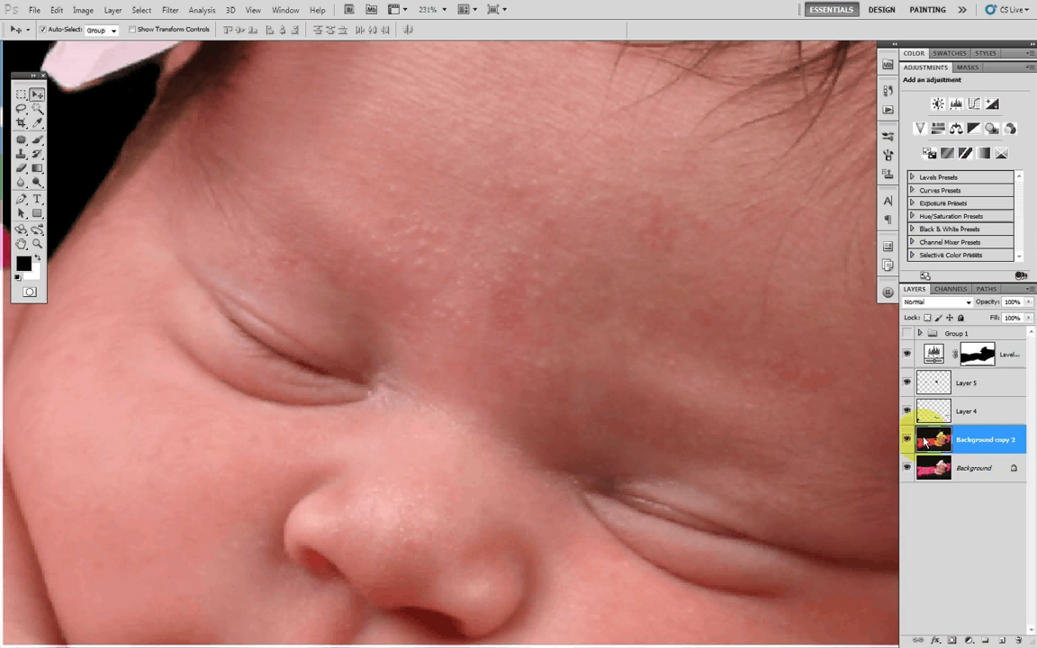
{"action": "left_click_drag", "start_coordinate": [909, 436], "coordinate": [1001, 640]}
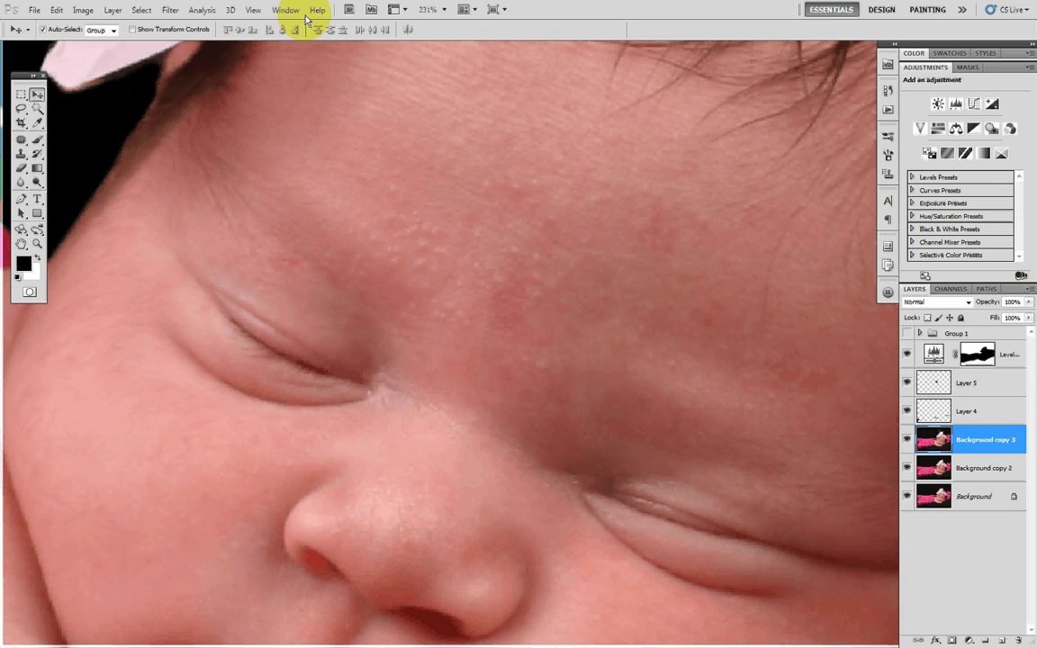
- Apply a Surface Blur with a 36-pixel radius and a 14-level threshold to the Background copy 3 layer
{"action": "left_click", "coordinate": [171, 11]}
{"action": "mouse_move", "coordinate": [264, 125]}
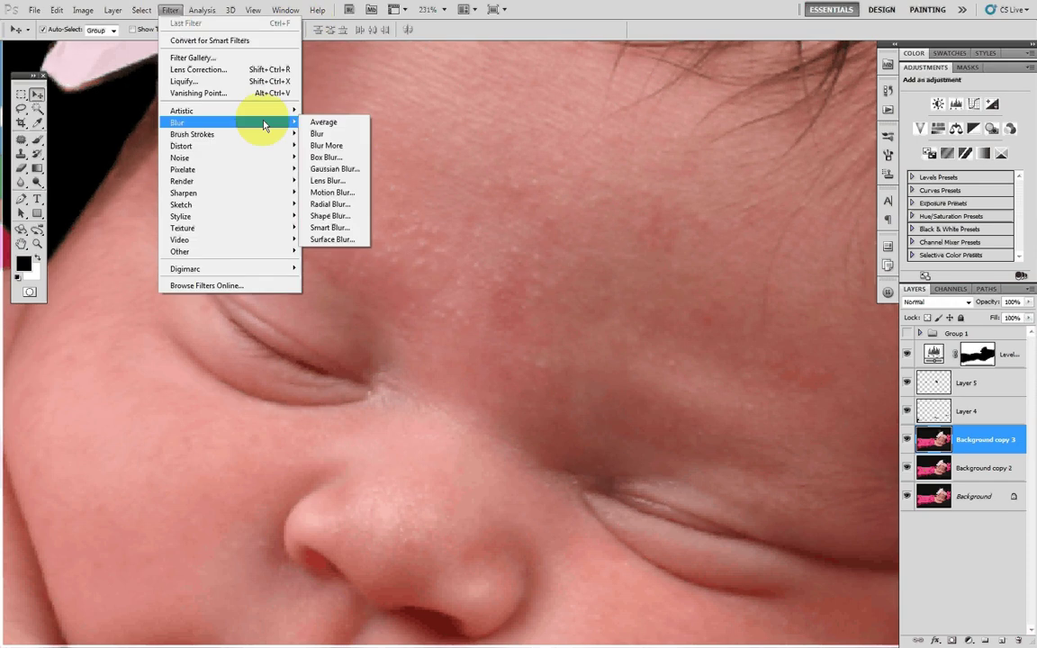
{"action": "left_click", "coordinate": [332, 240]}
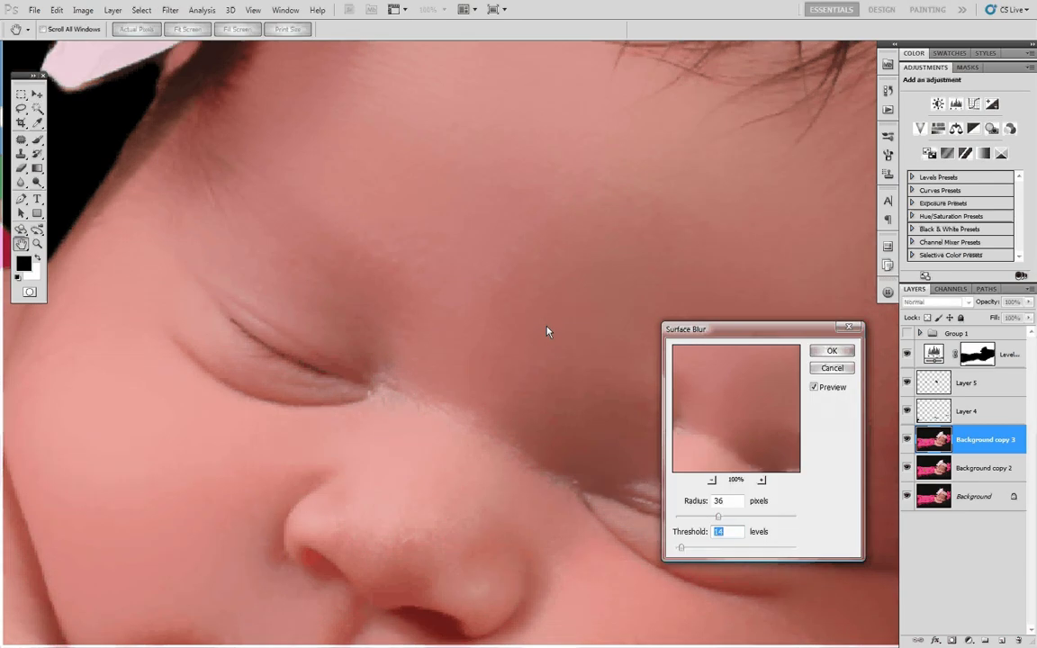
{"action": "mouse_move", "coordinate": [550, 382]}
{"action": "left_mouse_down"}
{"action": "mouse_move", "coordinate": [519, 226]}
{"action": "mouse_move", "coordinate": [502, 347]}
{"action": "mouse_move", "coordinate": [521, 482]}
{"action": "mouse_move", "coordinate": [560, 177]}
{"action": "mouse_move", "coordinate": [567, 224]}
{"action": "mouse_move", "coordinate": [716, 8]}
{"action": "left_mouse_up"}
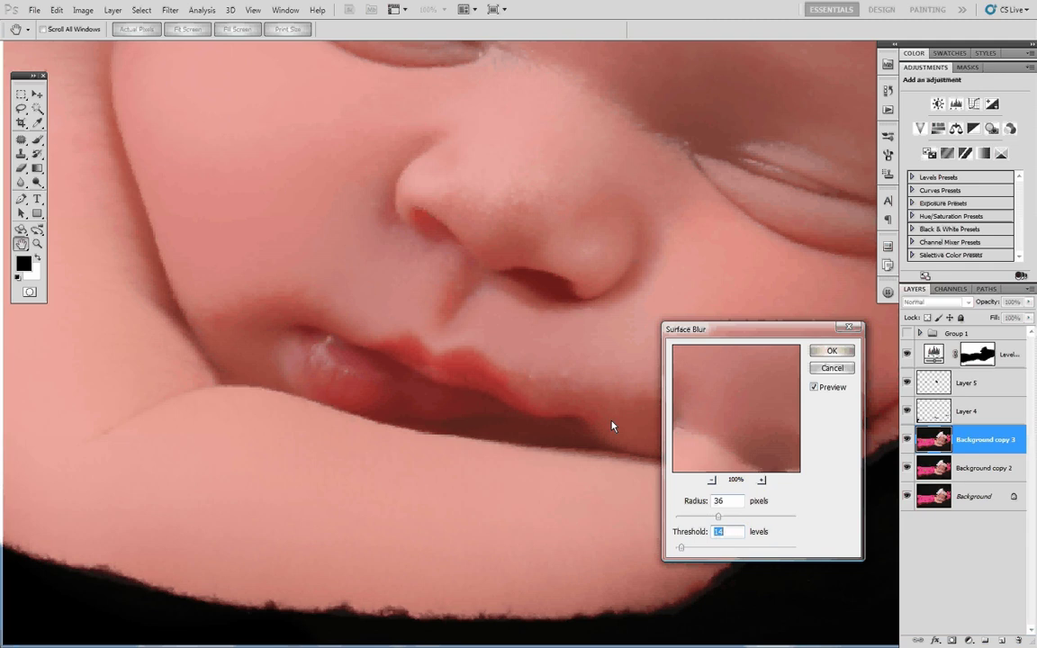
{"action": "left_click_drag", "start_coordinate": [528, 176], "coordinate": [419, 416]}
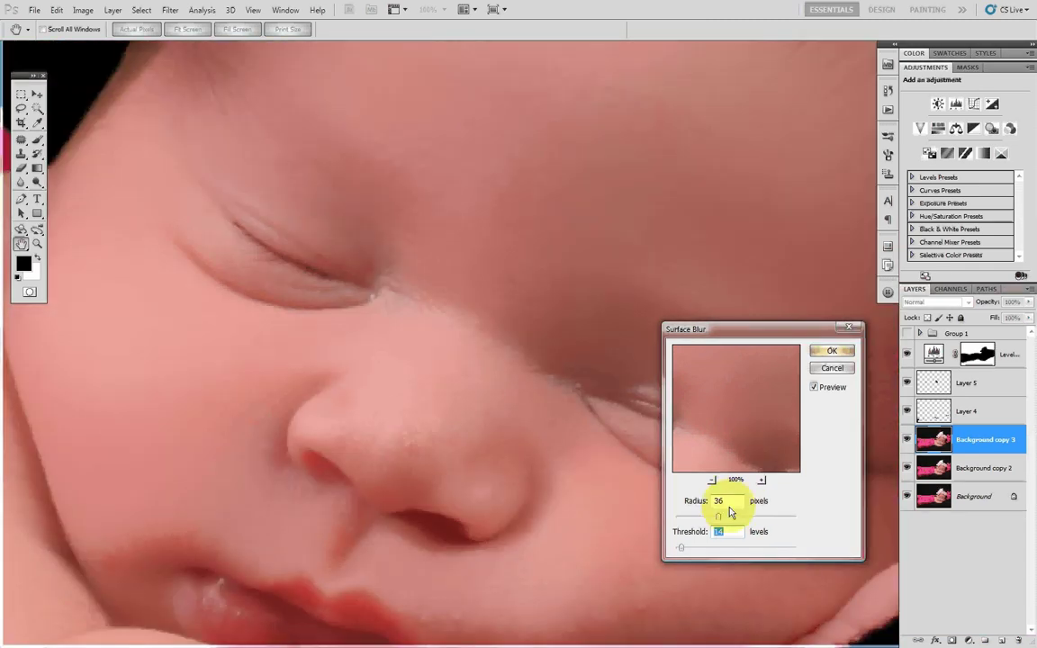
{"action": "left_click", "coordinate": [395, 467]}
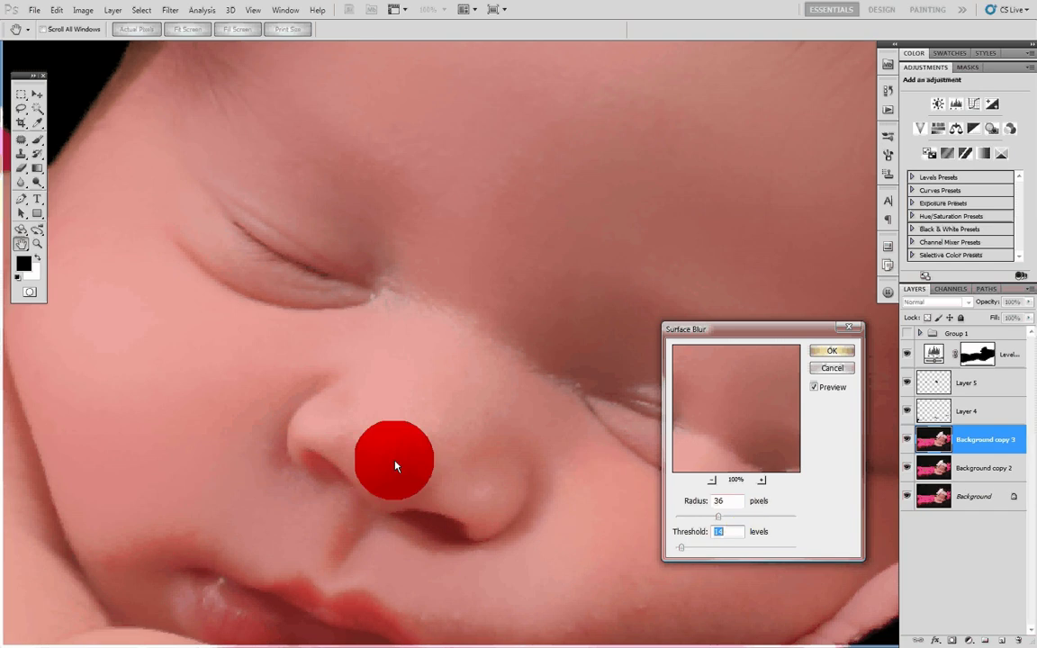
{"action": "mouse_move", "coordinate": [394, 466]}
{"action": "left_mouse_down"}
{"action": "mouse_move", "coordinate": [419, 580]}
{"action": "mouse_move", "coordinate": [405, 575]}
{"action": "mouse_move", "coordinate": [671, 192]}
{"action": "mouse_move", "coordinate": [843, 405]}
{"action": "mouse_move", "coordinate": [565, 399]}
{"action": "mouse_move", "coordinate": [340, 414]}
{"action": "mouse_move", "coordinate": [182, 241]}
{"action": "mouse_move", "coordinate": [370, 486]}
{"action": "mouse_move", "coordinate": [403, 498]}
{"action": "left_mouse_up"}
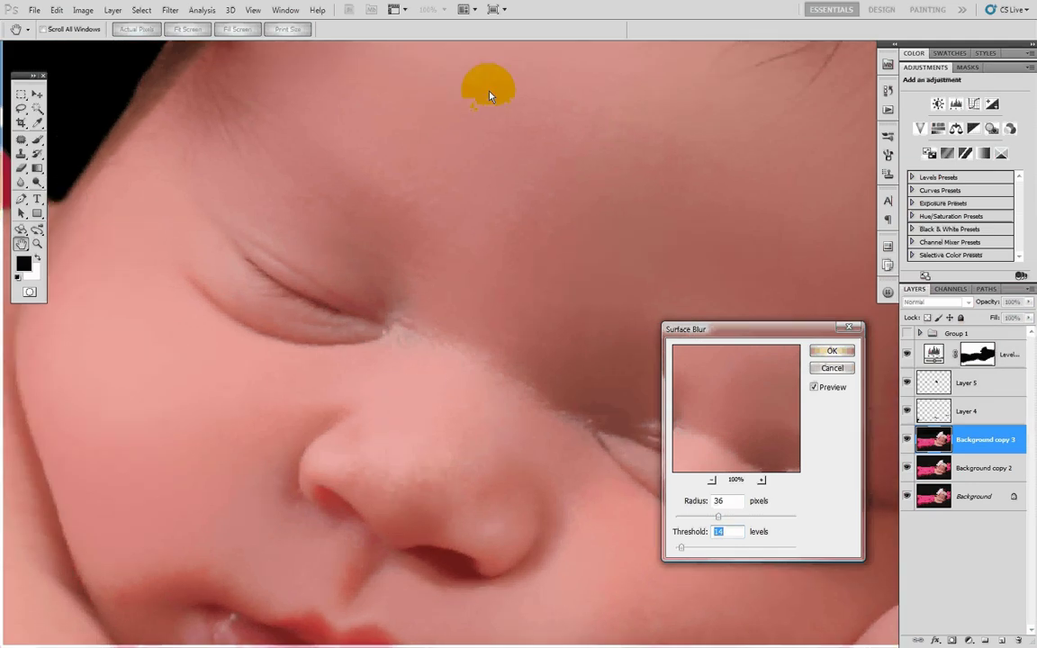
{"action": "left_click_drag", "start_coordinate": [490, 95], "coordinate": [475, 284]}
{"action": "left_click", "coordinate": [832, 352]}
{"action": "key", "text": "v"}
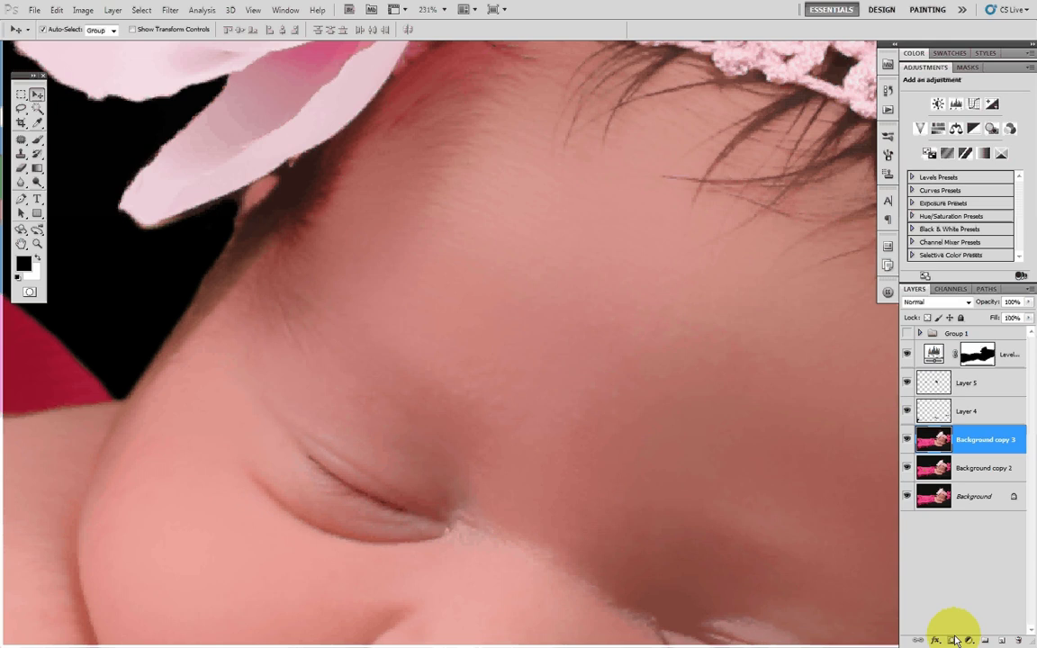
- Add a layer mask to the blurred layer and invert it to black to hide the blur
{"action": "left_click", "coordinate": [954, 640]}
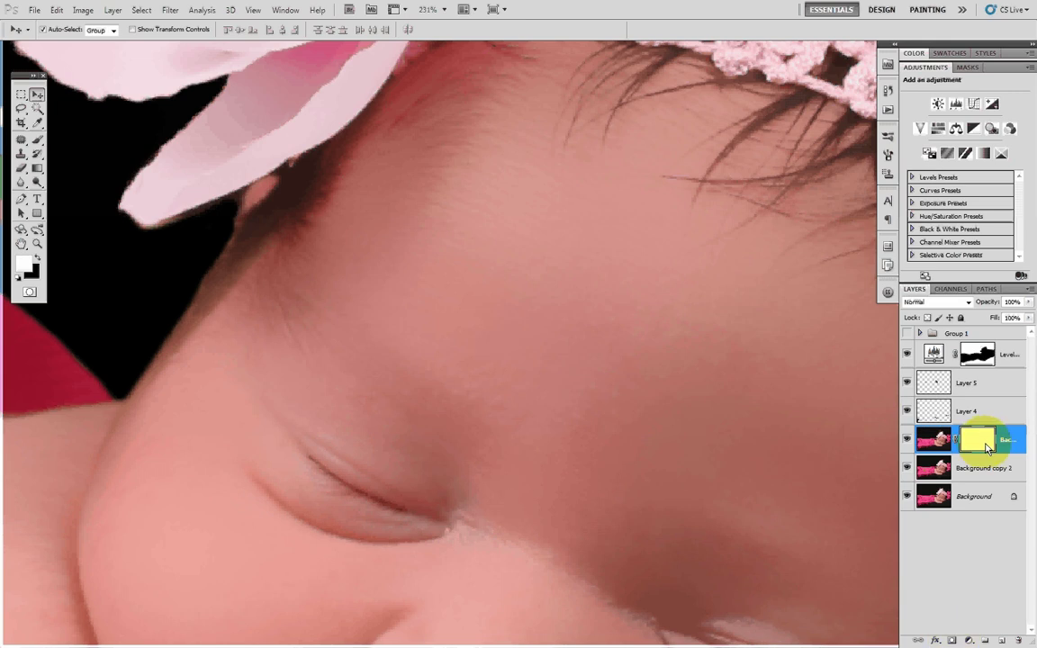
{"action": "key", "text": "ctrl+i"}
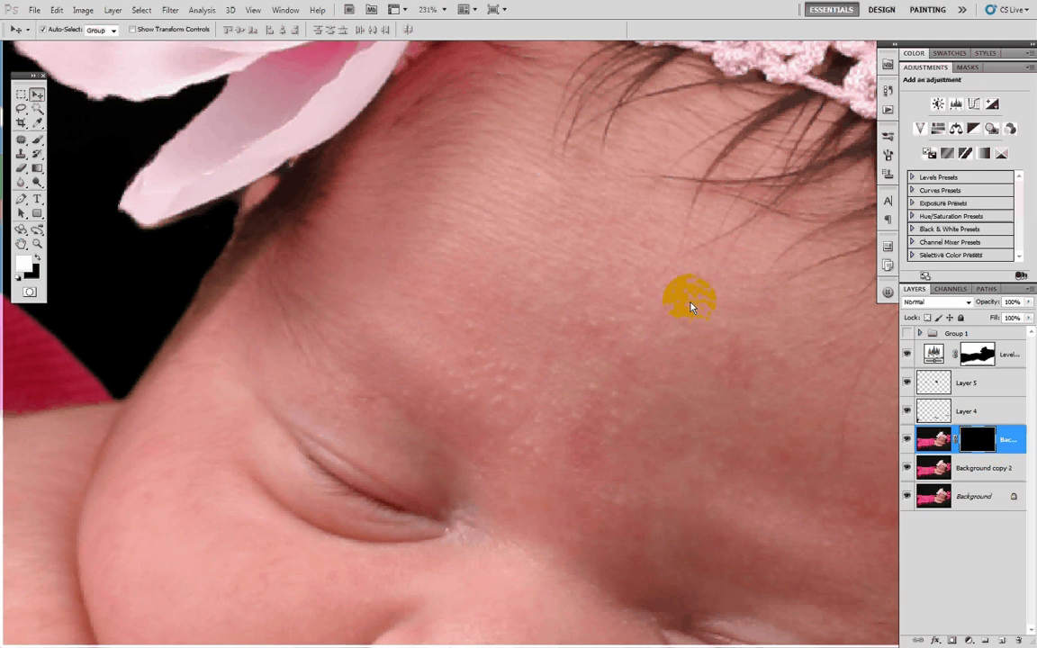
- Set up a soft Brush with a size of 156 px and 0% hardness for painting on the mask
{"action": "left_click_drag", "start_coordinate": [679, 410], "coordinate": [484, 351]}
{"action": "key", "text": "b"}
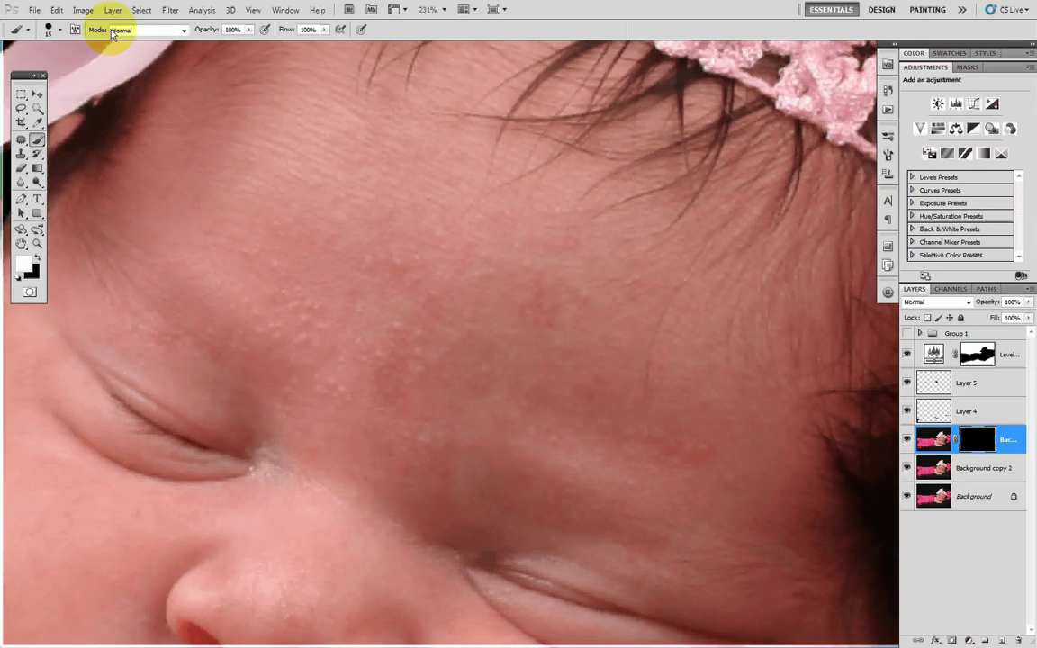
{"action": "left_click", "coordinate": [50, 29]}
{"action": "mouse_move", "coordinate": [50, 90]}
{"action": "left_mouse_down"}
{"action": "mouse_move", "coordinate": [18, 90]}
{"action": "mouse_move", "coordinate": [42, 63]}
{"action": "left_mouse_up"}
{"action": "left_click", "coordinate": [97, 64]}
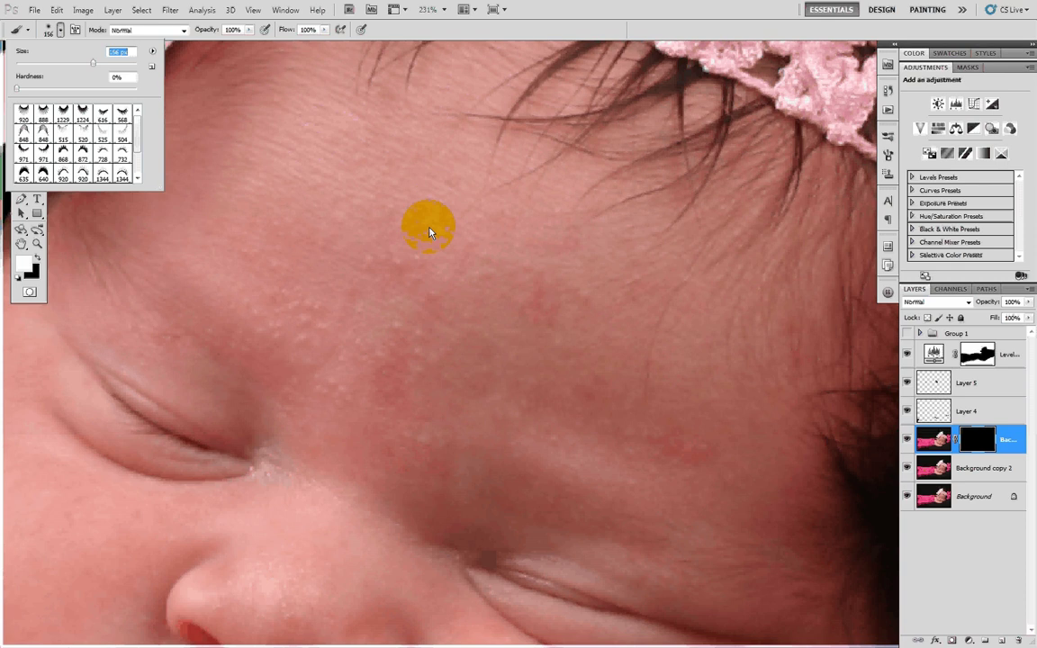
{"action": "left_click", "coordinate": [590, 31]}
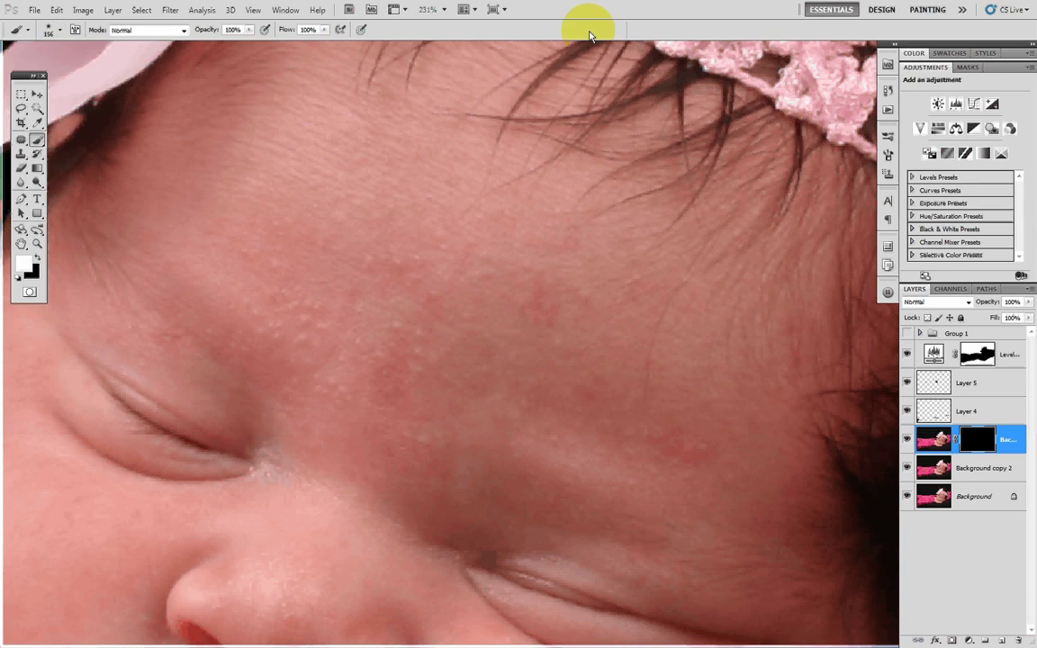
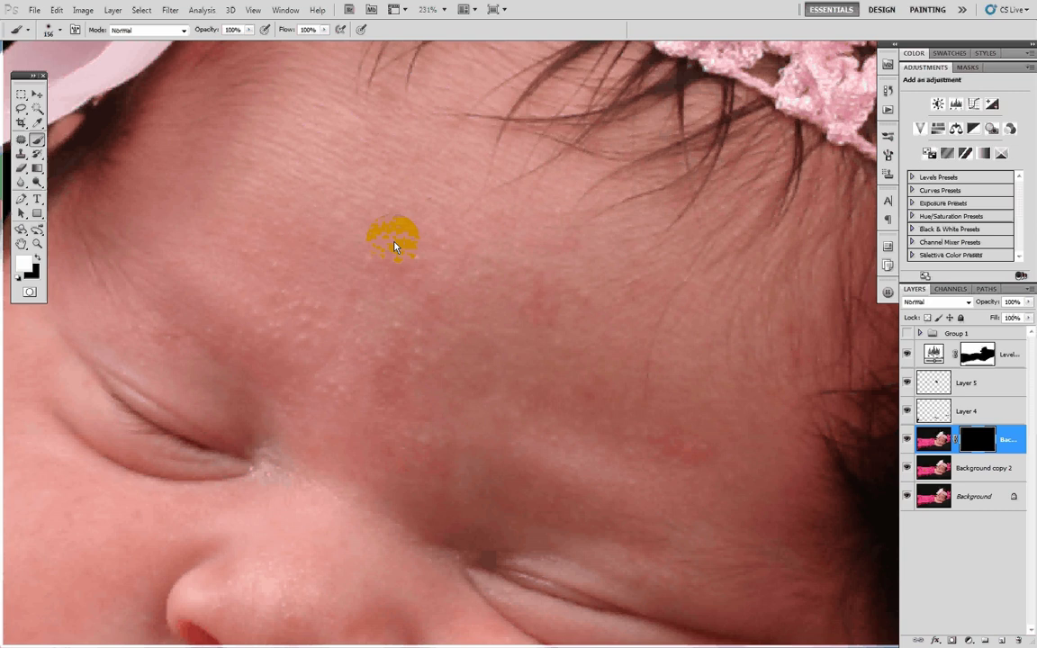
- Set the brush opacity to 15% and paint white on the mask over the forehead to reveal the blur
{"action": "left_click_drag", "start_coordinate": [506, 243], "coordinate": [518, 267]}
{"action": "left_click_drag", "start_coordinate": [445, 286], "coordinate": [445, 284]}
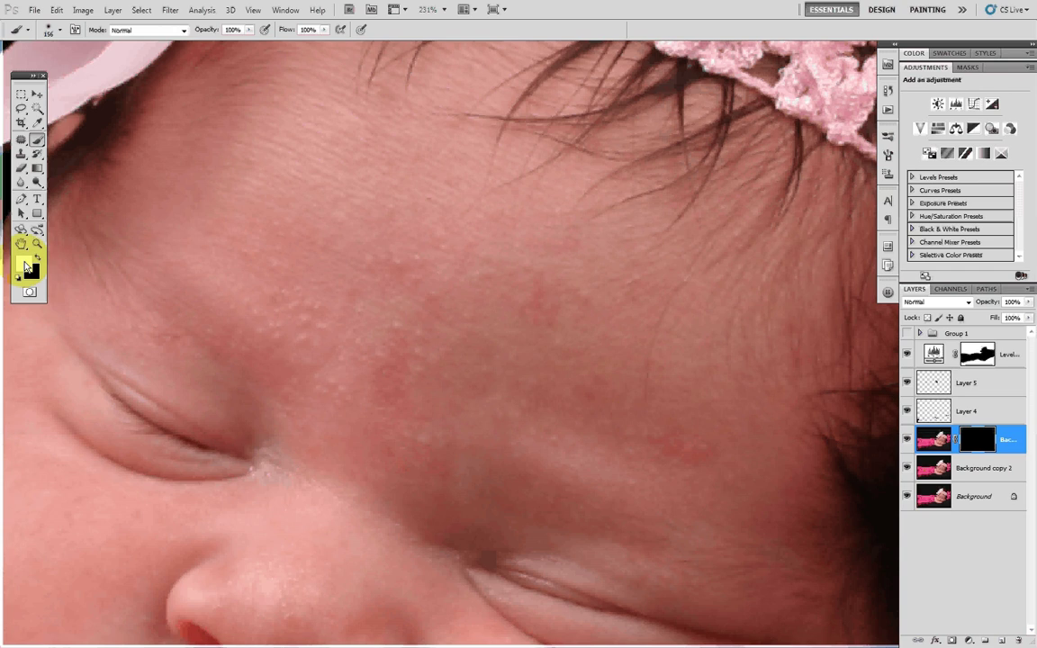
{"action": "left_click_drag", "start_coordinate": [272, 105], "coordinate": [253, 114]}
{"action": "left_click_drag", "start_coordinate": [251, 30], "coordinate": [198, 46]}
{"action": "left_click_drag", "start_coordinate": [338, 234], "coordinate": [367, 264]}
{"action": "left_click", "coordinate": [373, 385]}
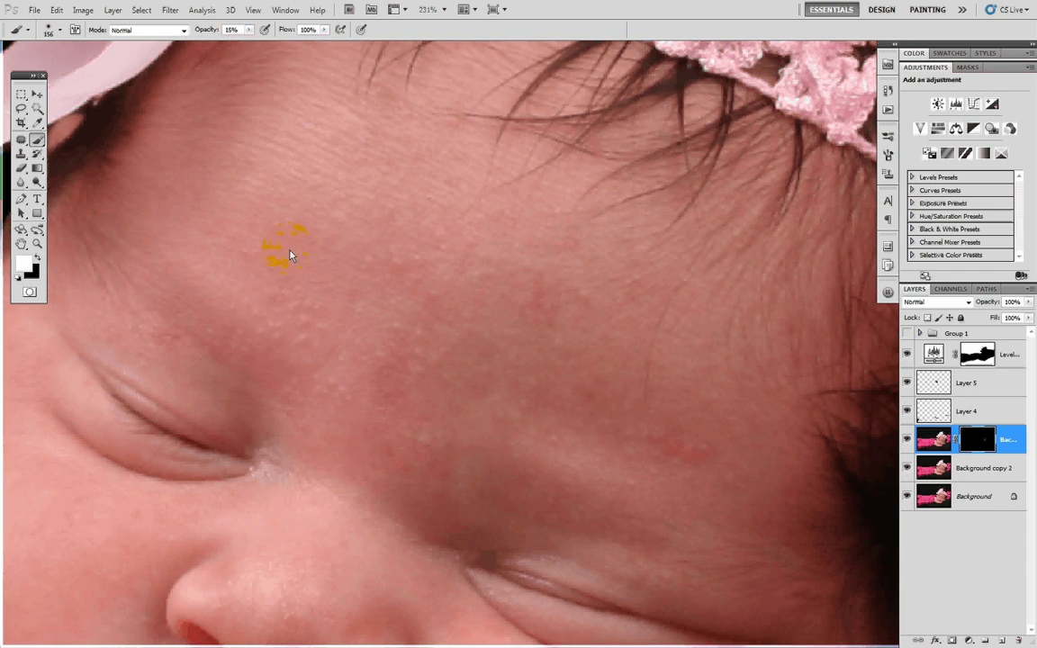
{"action": "left_click", "coordinate": [478, 391]}
{"action": "left_click", "coordinate": [384, 355]}
{"action": "left_click_drag", "start_coordinate": [221, 286], "coordinate": [262, 315]}
{"action": "left_click", "coordinate": [623, 417]}
{"action": "mouse_move", "coordinate": [281, 162]}
{"action": "left_mouse_down"}
{"action": "mouse_move", "coordinate": [348, 253]}
{"action": "mouse_move", "coordinate": [365, 208]}
{"action": "mouse_move", "coordinate": [584, 360]}
{"action": "mouse_move", "coordinate": [388, 236]}
{"action": "left_mouse_up"}
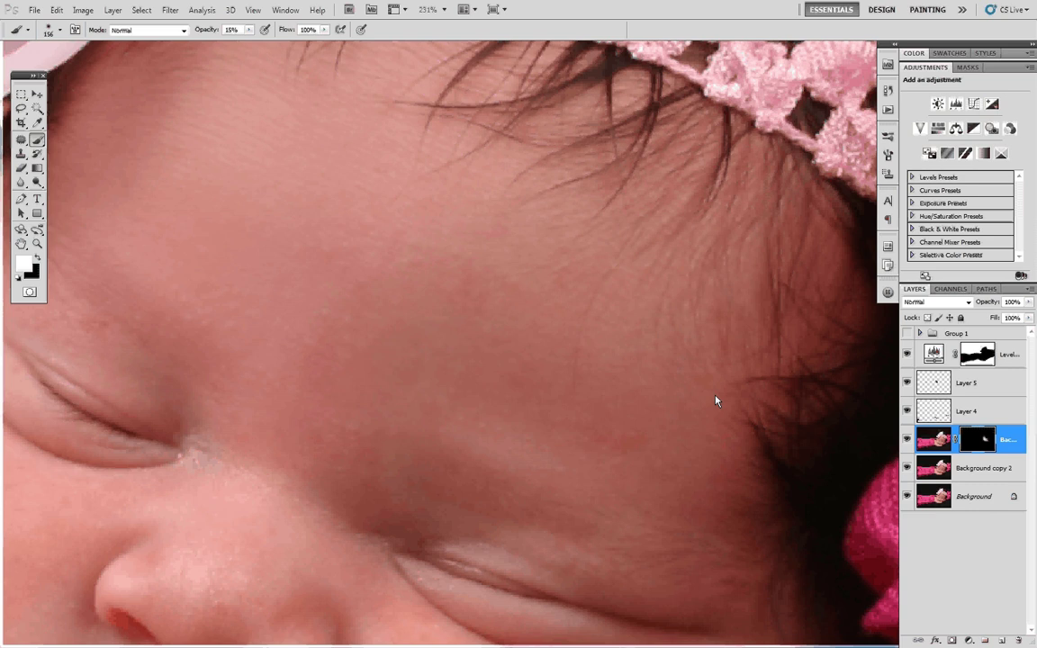
- Reveal the blur over the nose and nose bridge with the brush reduced to 90 px, raising its opacity to 100%
{"action": "left_click_drag", "start_coordinate": [716, 401], "coordinate": [613, 8]}
{"action": "left_click", "coordinate": [317, 10]}
{"action": "left_click", "coordinate": [259, 133]}
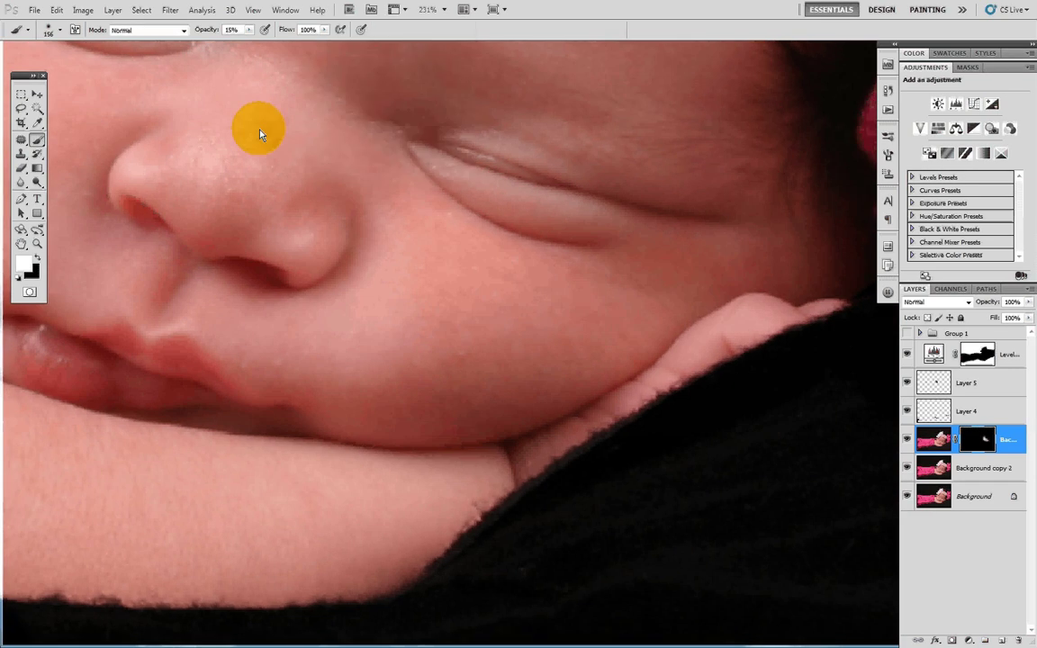
{"action": "left_click_drag", "start_coordinate": [260, 135], "coordinate": [433, 379]}
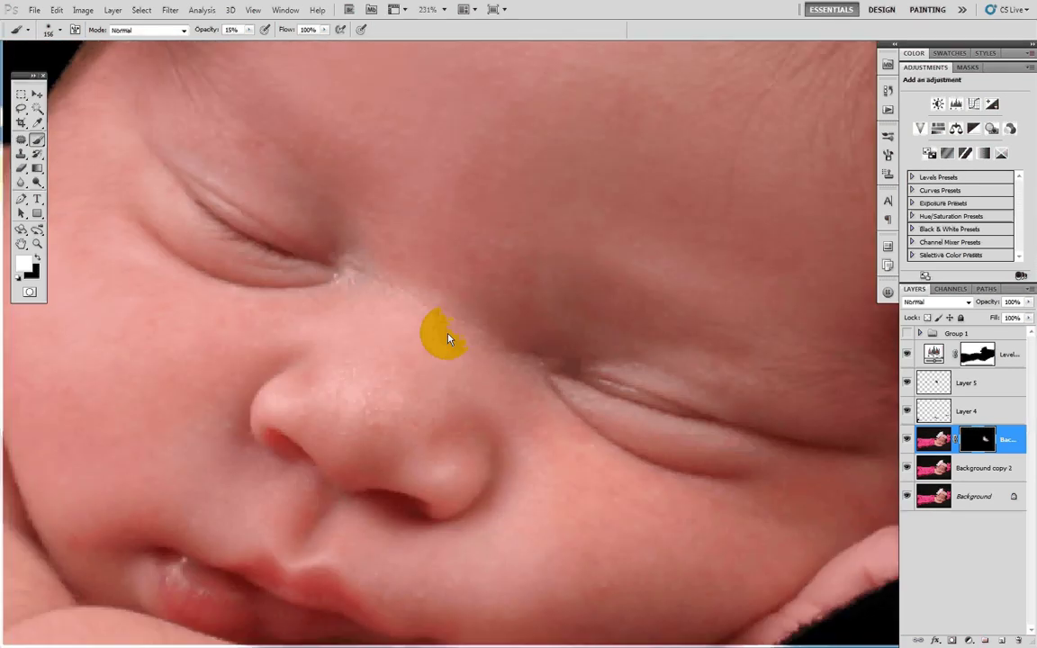
{"action": "key", "text": "["}
{"action": "left_click_drag", "start_coordinate": [319, 326], "coordinate": [444, 319]}
{"action": "left_click", "coordinate": [418, 412]}
{"action": "key", "text": "0"}
{"action": "mouse_move", "coordinate": [379, 411]}
{"action": "left_mouse_down"}
{"action": "mouse_move", "coordinate": [349, 411]}
{"action": "mouse_move", "coordinate": [398, 439]}
{"action": "left_mouse_up"}
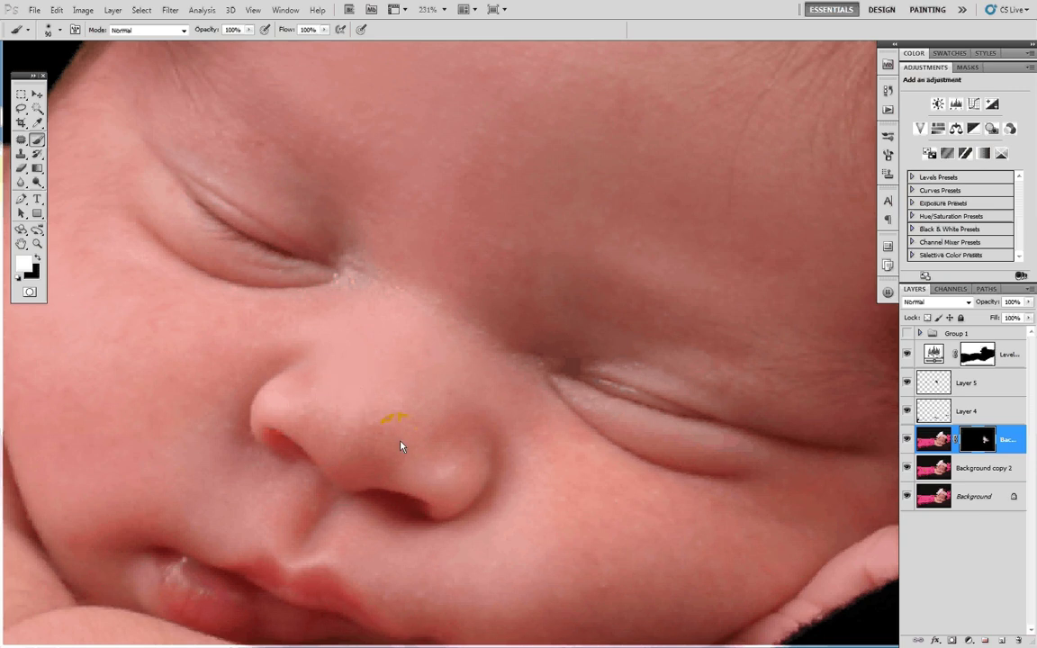
- Lower the brush opacity to 10% and paint the blur in over the cheeks with a 125 px brush
{"action": "key", "text": "1"}
{"action": "mouse_move", "coordinate": [491, 482]}
{"action": "left_mouse_down"}
{"action": "mouse_move", "coordinate": [540, 510]}
{"action": "mouse_move", "coordinate": [550, 500]}
{"action": "left_mouse_up"}
{"action": "left_click_drag", "start_coordinate": [636, 579], "coordinate": [783, 613]}
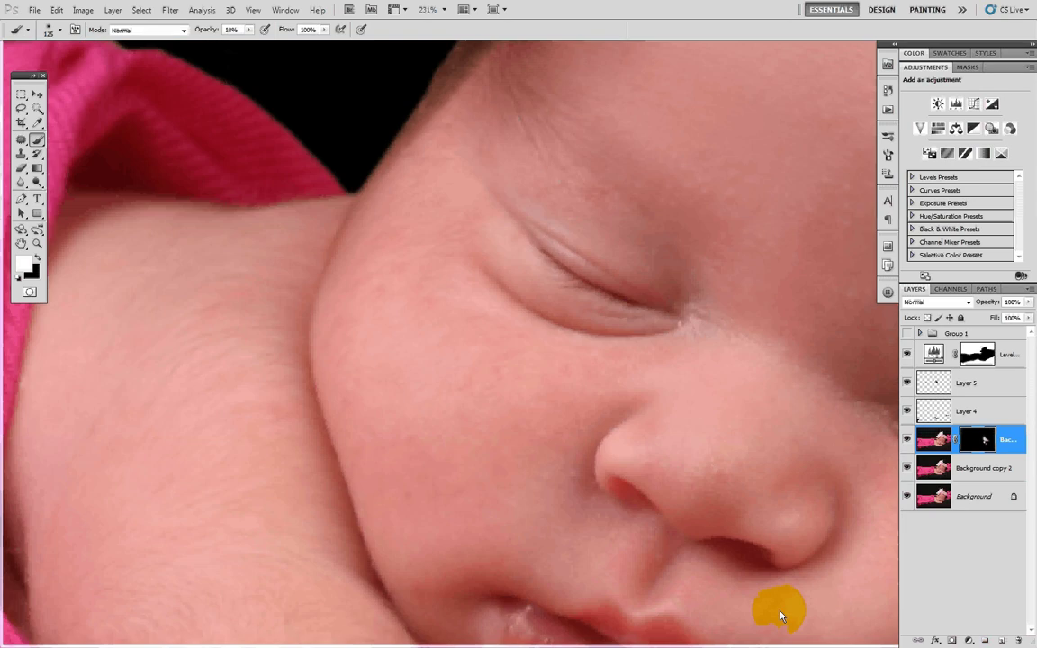
{"action": "mouse_move", "coordinate": [441, 359]}
{"action": "left_mouse_down"}
{"action": "mouse_move", "coordinate": [420, 157]}
{"action": "mouse_move", "coordinate": [393, 277]}
{"action": "mouse_move", "coordinate": [491, 421]}
{"action": "left_mouse_up"}
{"action": "left_click_drag", "start_coordinate": [612, 403], "coordinate": [439, 489]}
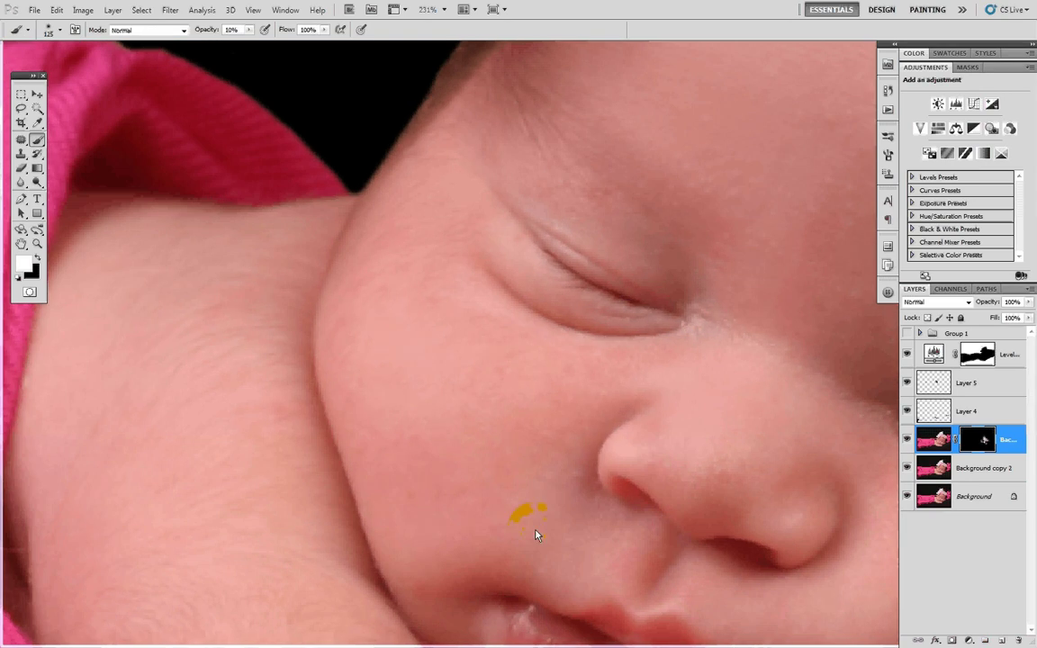
- Reduce the brush to 80 px and smooth the skin between the nose, mouth and cheek on the mask
{"action": "mouse_move", "coordinate": [536, 536]}
{"action": "left_mouse_down"}
{"action": "mouse_move", "coordinate": [351, 428]}
{"action": "mouse_move", "coordinate": [396, 225]}
{"action": "left_mouse_up"}
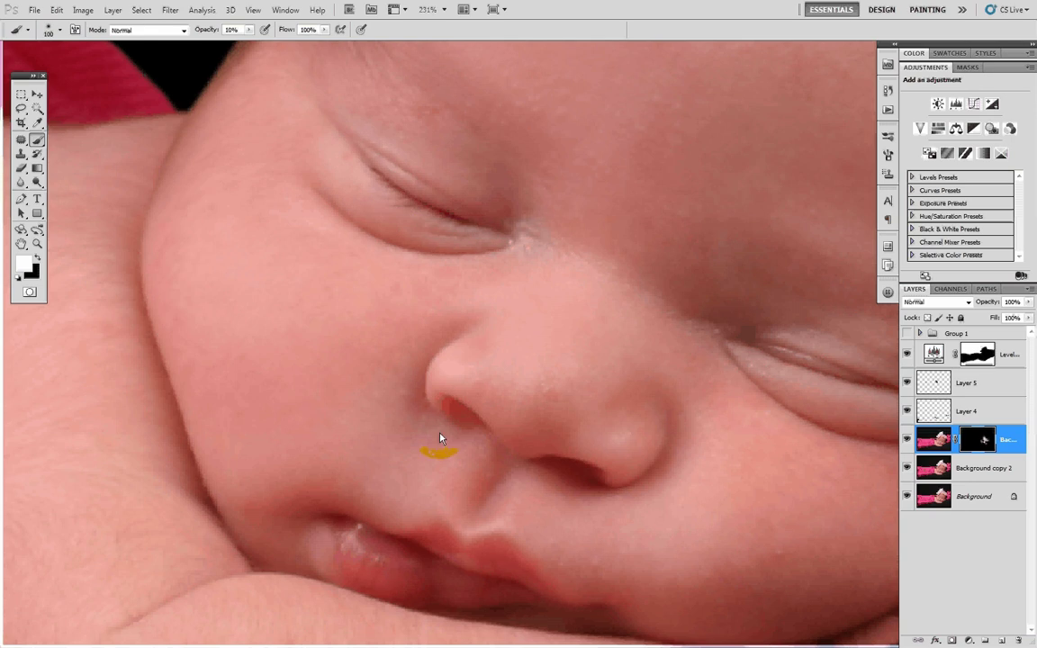
{"action": "key", "text": "bracketleft"}
{"action": "key", "text": "bracketleft"}
{"action": "left_click_drag", "start_coordinate": [412, 472], "coordinate": [678, 396]}
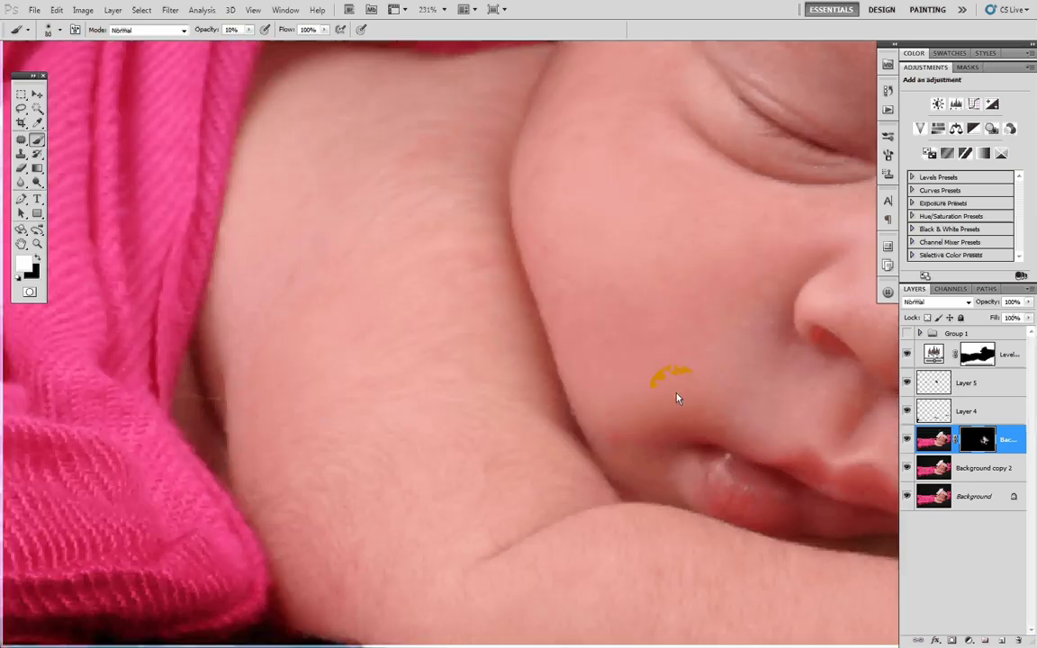
- Paint the blur in over the shoulder and arm with a 175 px brush at 30% opacity
{"action": "scroll", "coordinate": [447, 375], "scroll_direction": "down", "scroll_amount": 5}
{"action": "mouse_move", "coordinate": [446, 374]}
{"action": "left_mouse_down"}
{"action": "mouse_move", "coordinate": [398, 336]}
{"action": "mouse_move", "coordinate": [340, 213]}
{"action": "mouse_move", "coordinate": [351, 249]}
{"action": "mouse_move", "coordinate": [352, 225]}
{"action": "mouse_move", "coordinate": [331, 225]}
{"action": "mouse_move", "coordinate": [364, 186]}
{"action": "mouse_move", "coordinate": [332, 357]}
{"action": "mouse_move", "coordinate": [399, 424]}
{"action": "mouse_move", "coordinate": [707, 503]}
{"action": "left_mouse_up"}
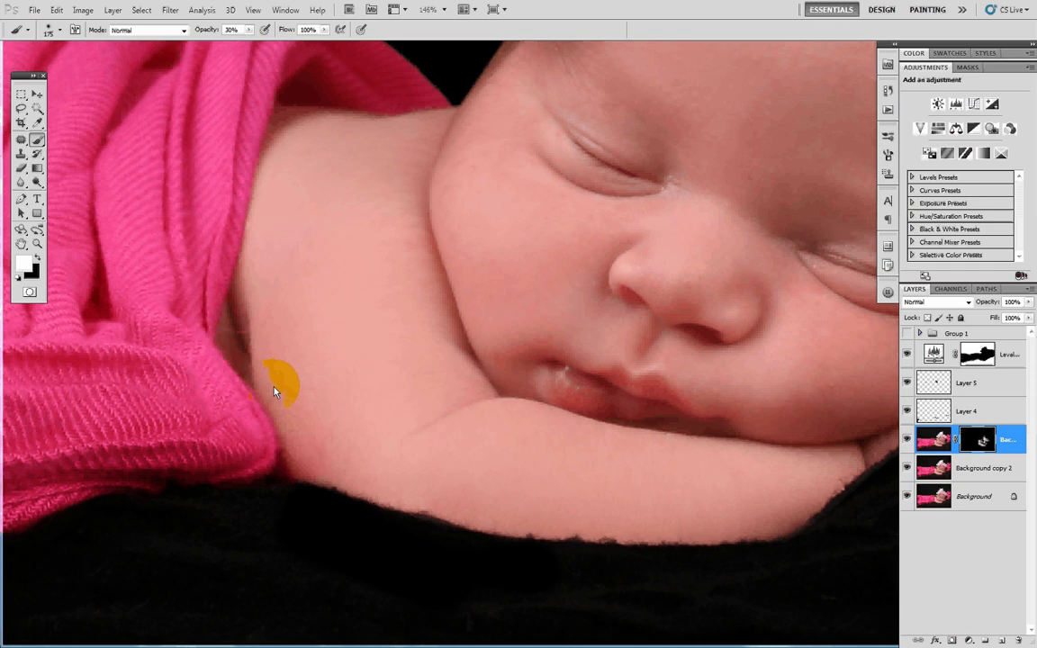
{"action": "scroll", "coordinate": [361, 352], "scroll_direction": "down", "scroll_amount": 4}
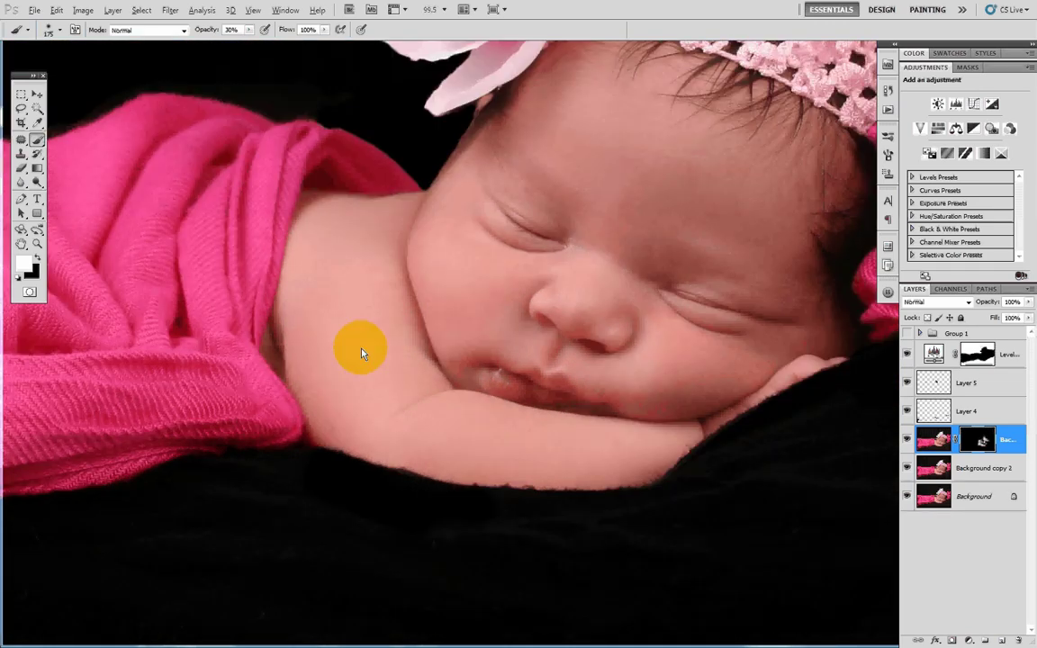
{"action": "left_click_drag", "start_coordinate": [361, 352], "coordinate": [319, 409]}
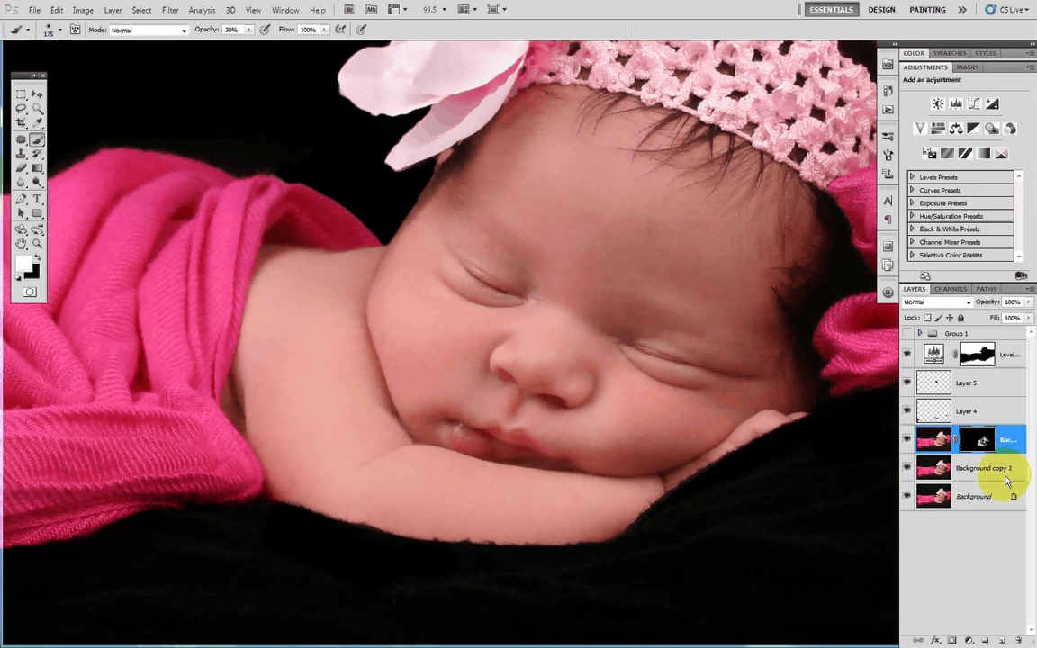
- Compare the skin with and without the blurred layer on the whole photo and close up, leaving the layer hidden
{"action": "scroll", "coordinate": [821, 432], "scroll_direction": "down", "scroll_amount": 5}
{"action": "left_click", "coordinate": [907, 440]}
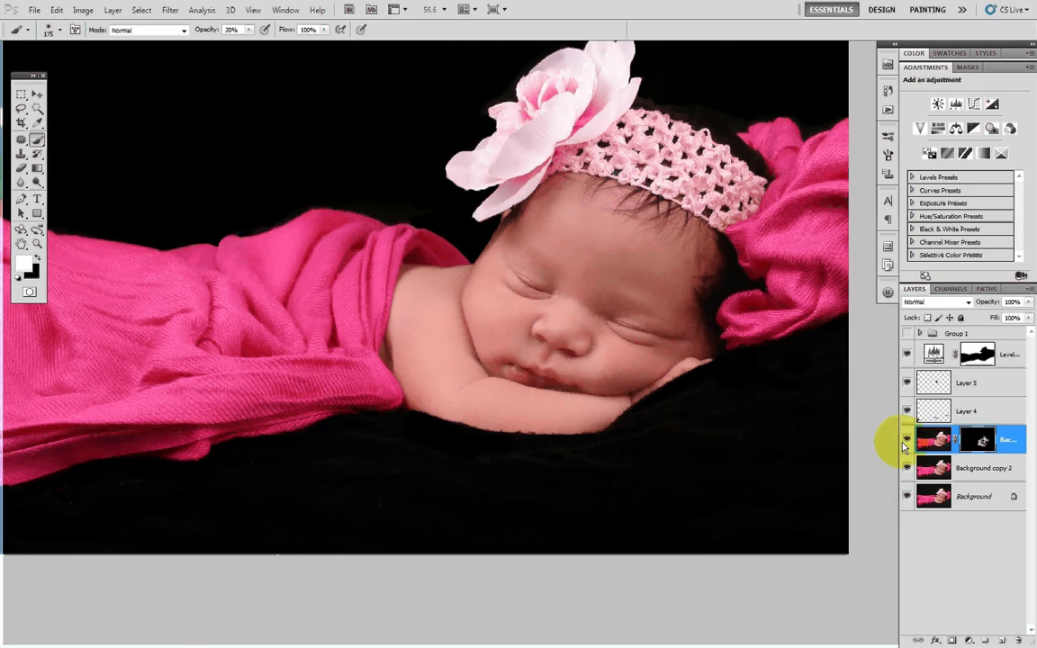
{"action": "left_click", "coordinate": [907, 446]}
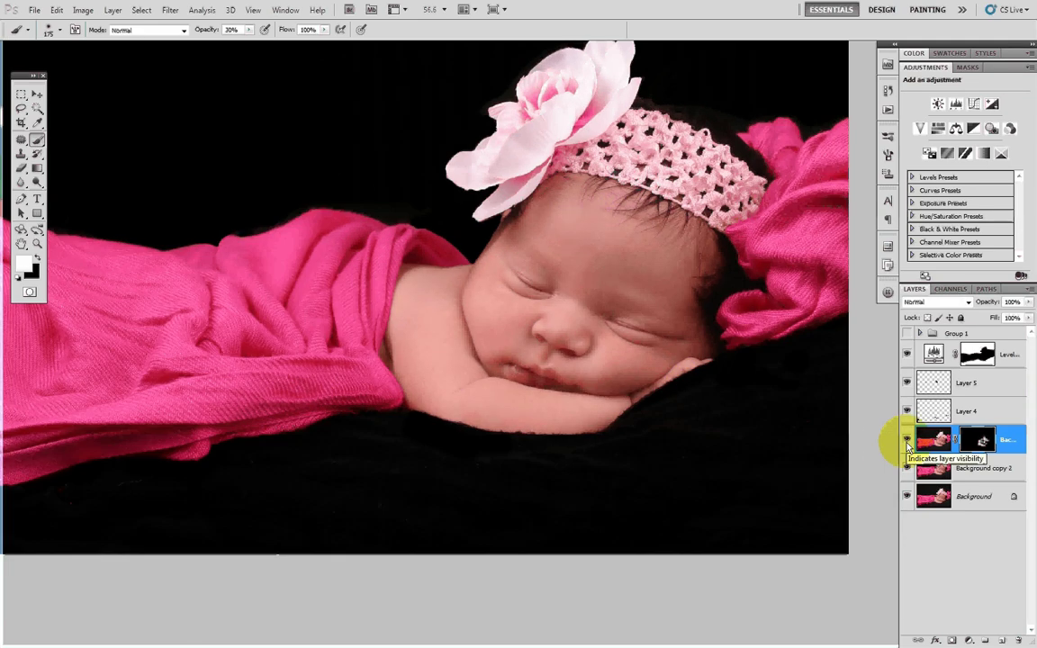
{"action": "left_click", "coordinate": [908, 446]}
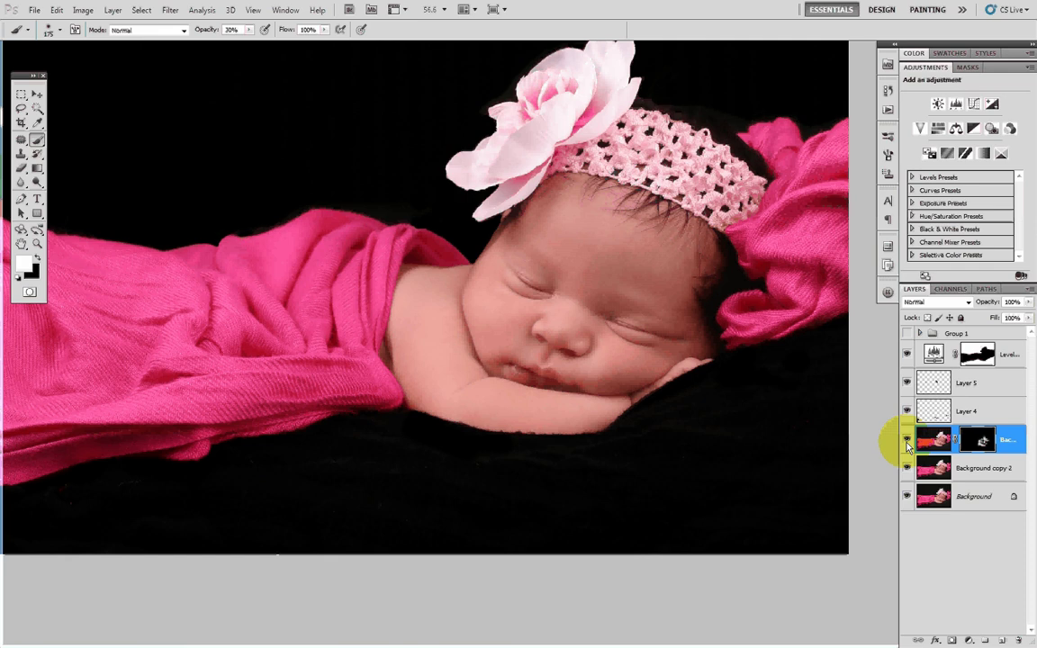
{"action": "left_click", "coordinate": [907, 445]}
{"action": "scroll", "coordinate": [603, 313], "scroll_direction": "up", "scroll_amount": 2}
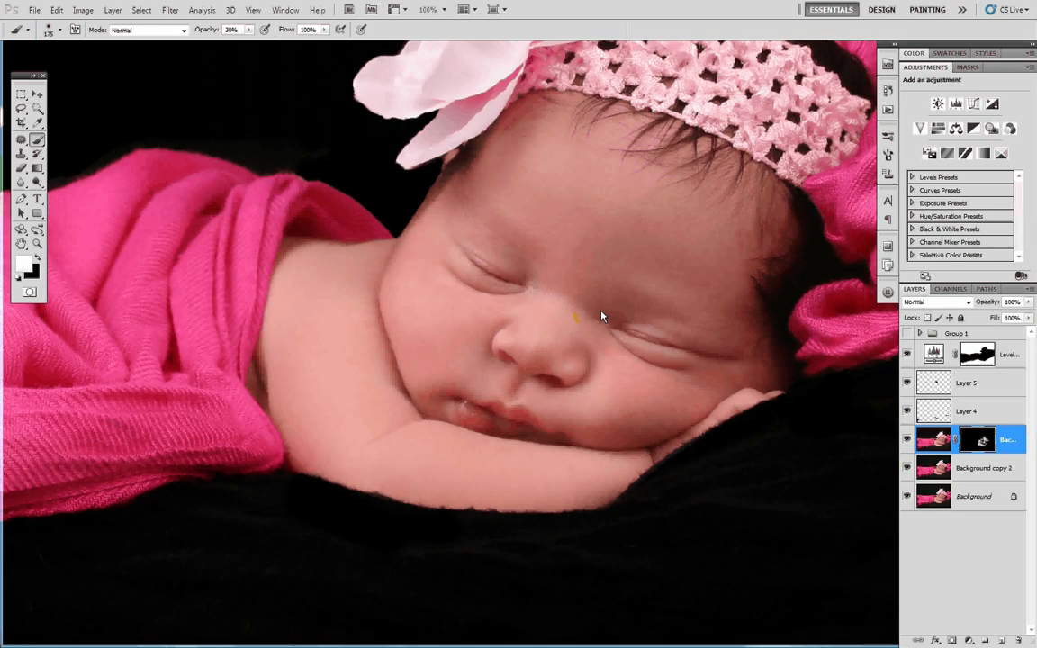
{"action": "scroll", "coordinate": [603, 315], "scroll_direction": "up", "scroll_amount": 2}
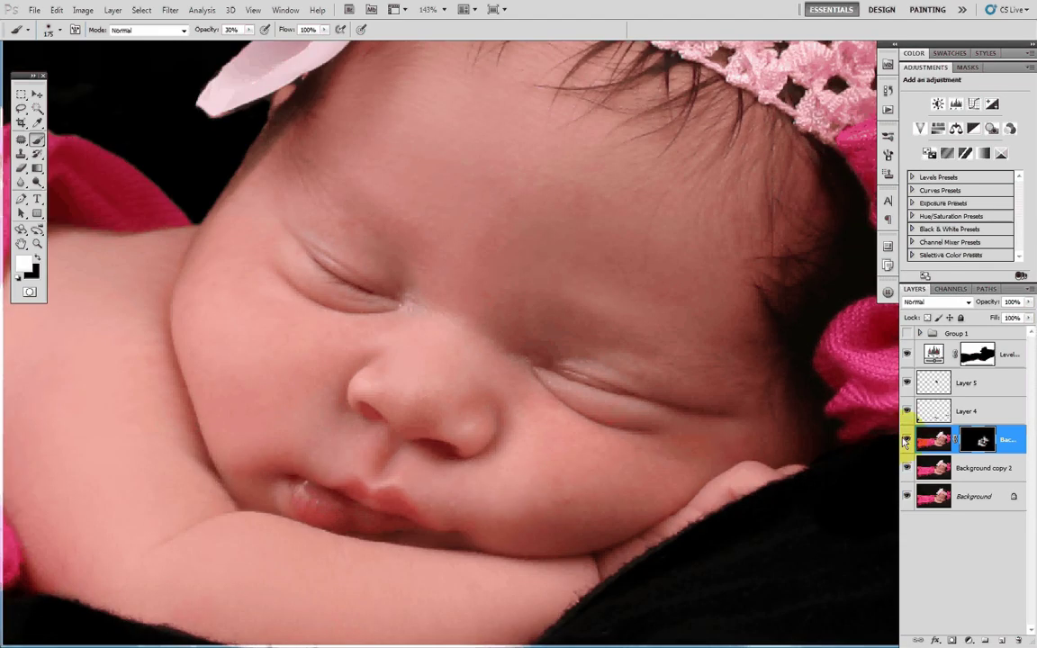
{"action": "left_click", "coordinate": [907, 439]}
{"action": "left_click", "coordinate": [906, 439]}
{"action": "left_click", "coordinate": [907, 440]}
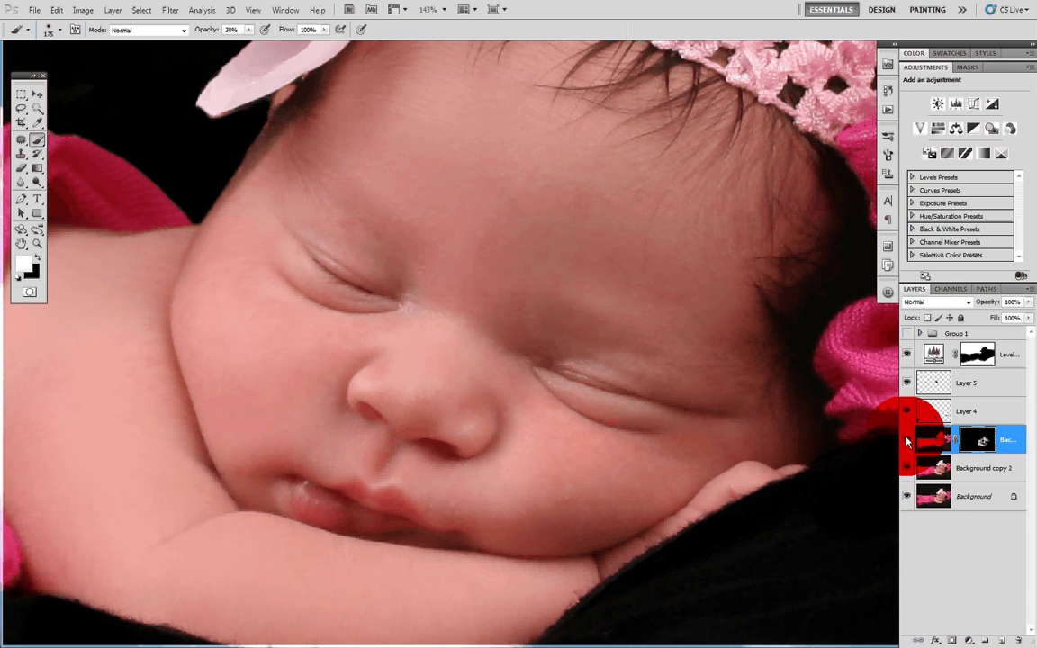
{"action": "left_click", "coordinate": [906, 440]}
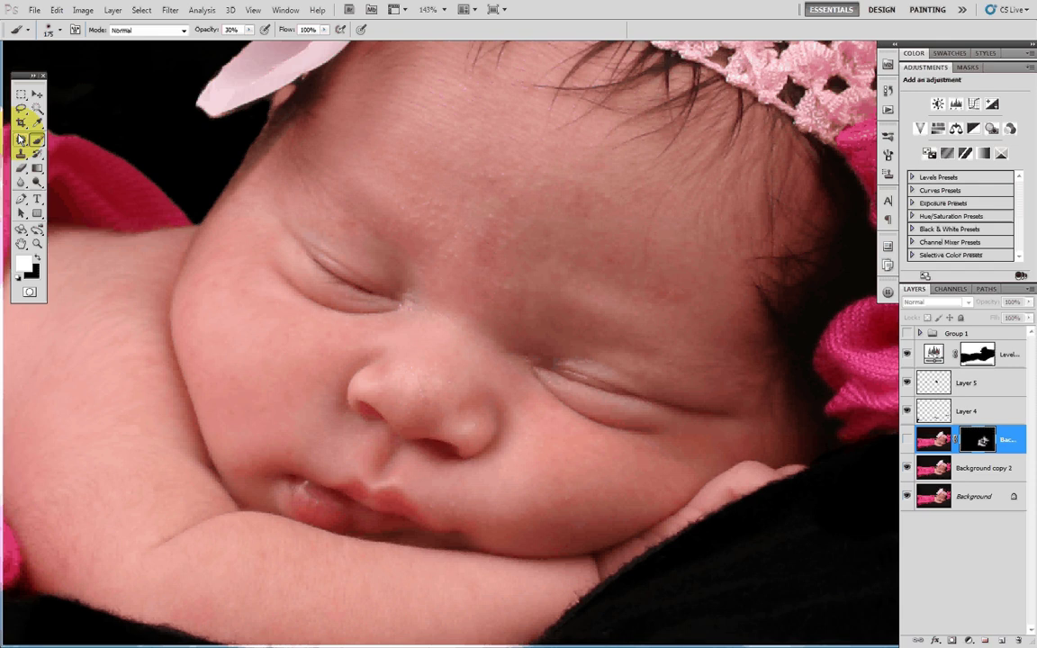
{"action": "left_click_drag", "start_coordinate": [21, 140], "coordinate": [127, 143]}
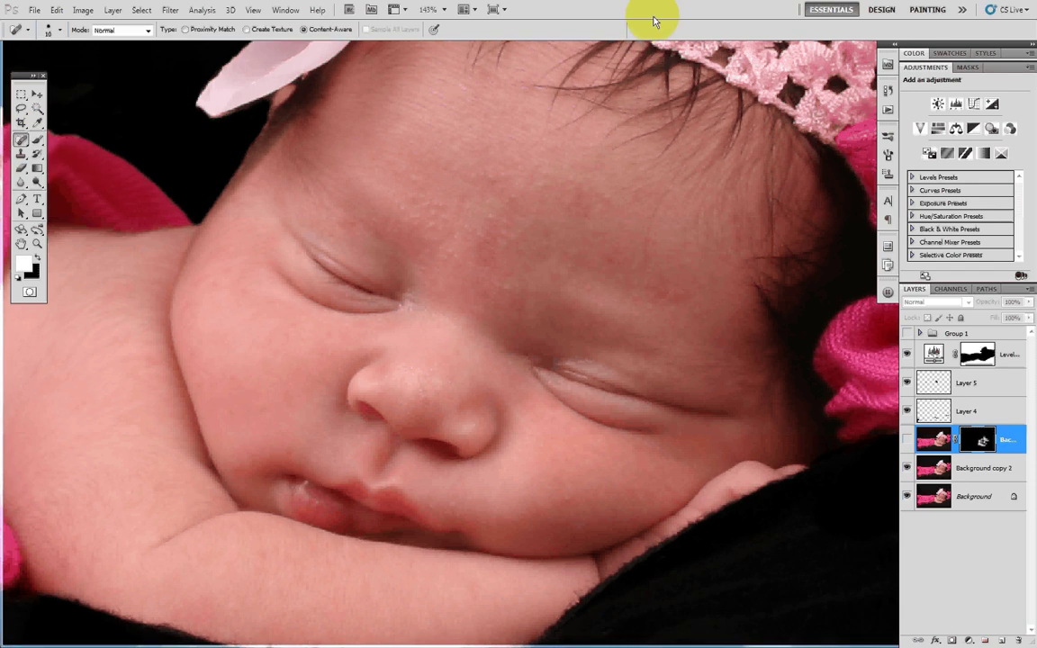
{"action": "key", "text": "v"}
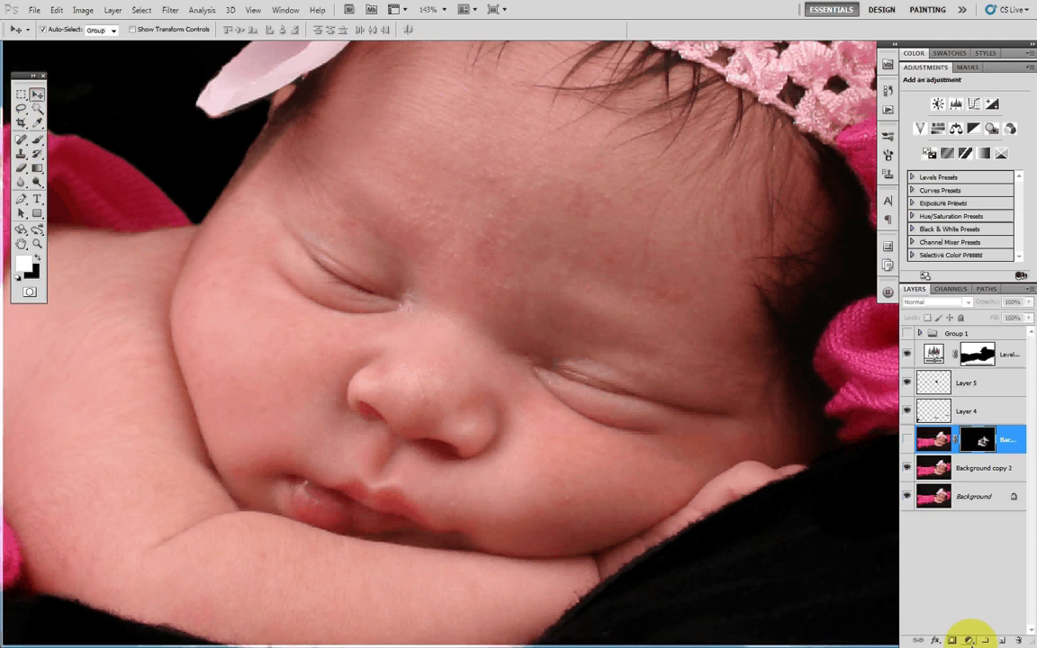
- Add a Hue/Saturation adjustment layer above the hidden blurred skin layer and restrict it to Reds
{"action": "left_click", "coordinate": [969, 641]}
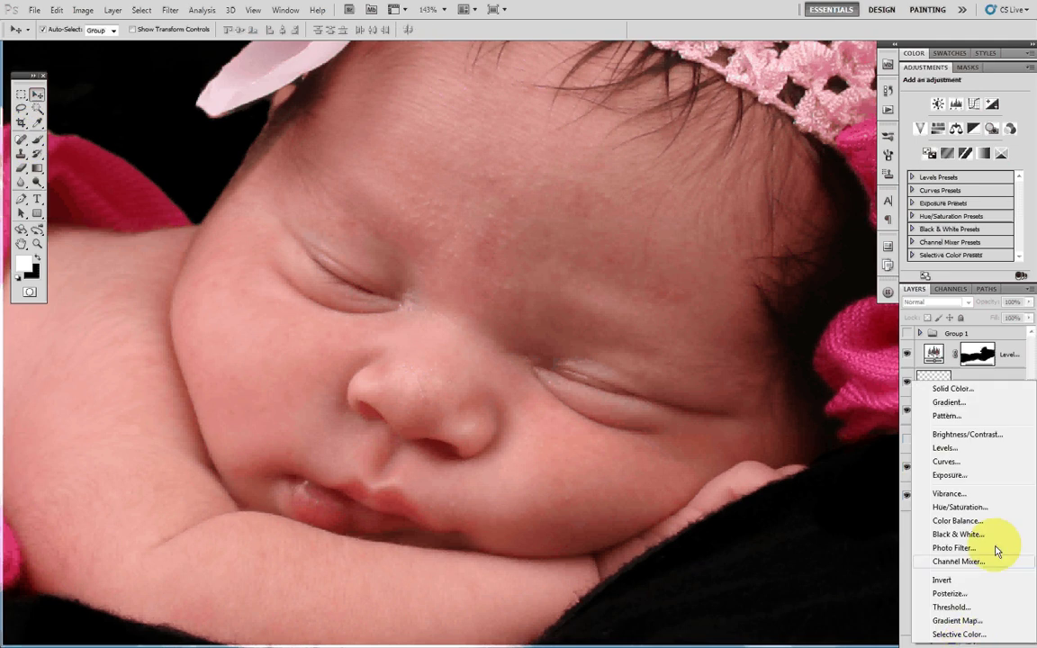
{"action": "left_click", "coordinate": [959, 506]}
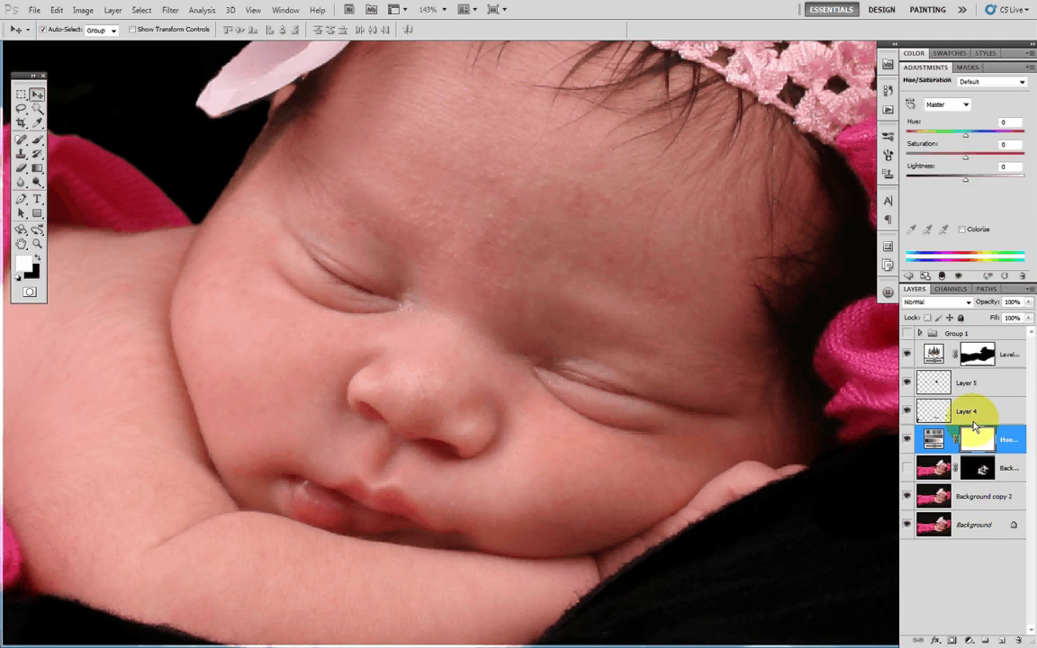
{"action": "left_click", "coordinate": [945, 105]}
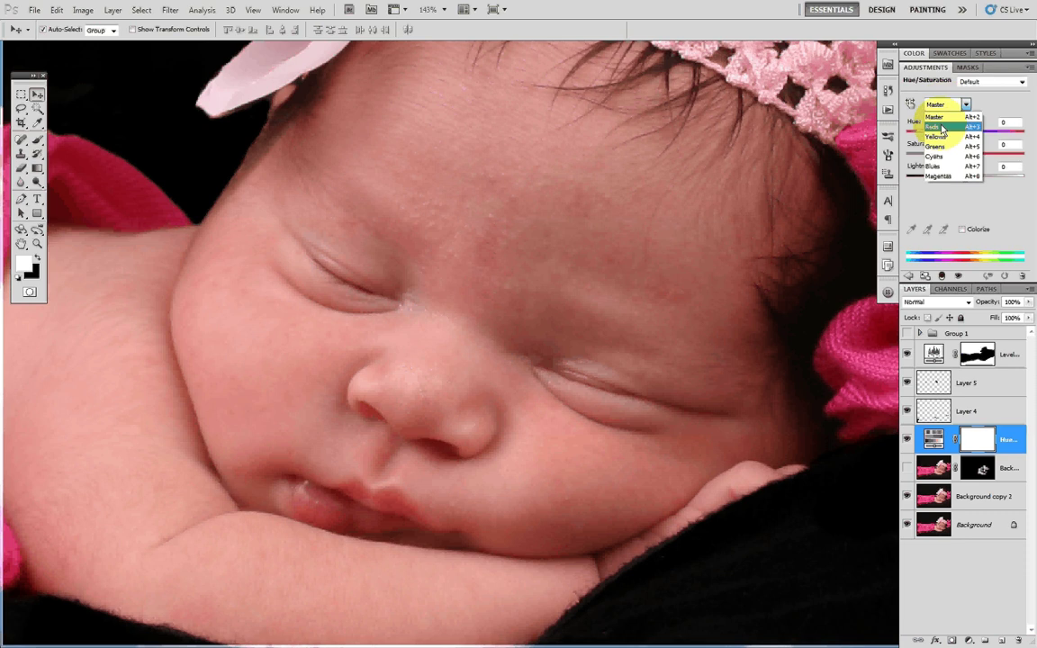
{"action": "left_click", "coordinate": [942, 127]}
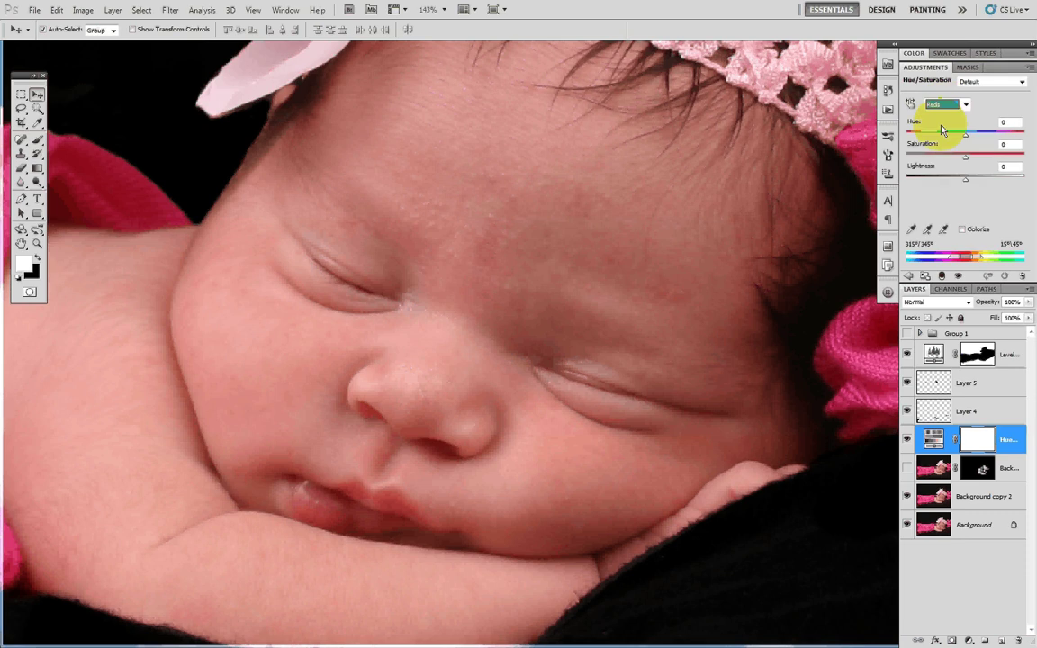
- Sample the reddish skin between the eyebrows as the affected colour range and subtract the normal skin tone of the shoulder
{"action": "left_click", "coordinate": [928, 231]}
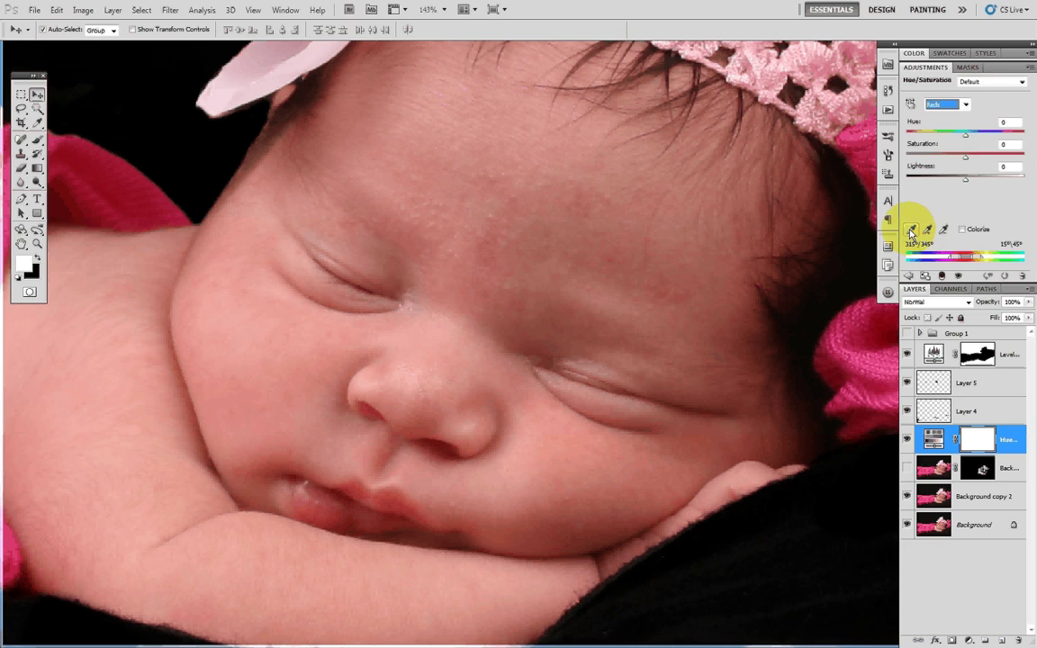
{"action": "left_click", "coordinate": [913, 229]}
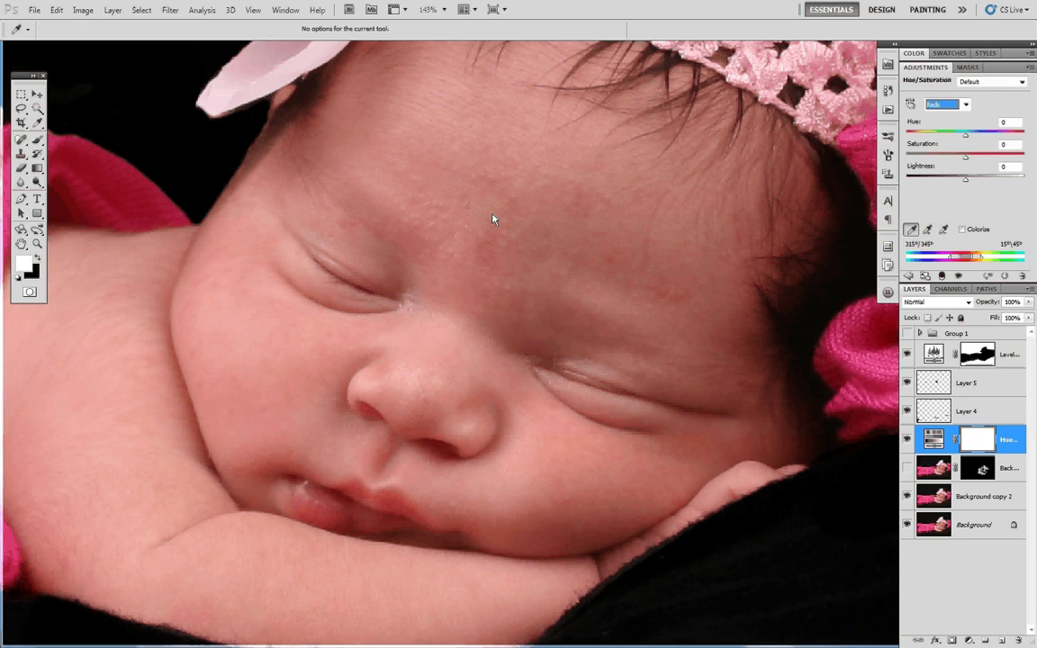
{"action": "left_click", "coordinate": [482, 250]}
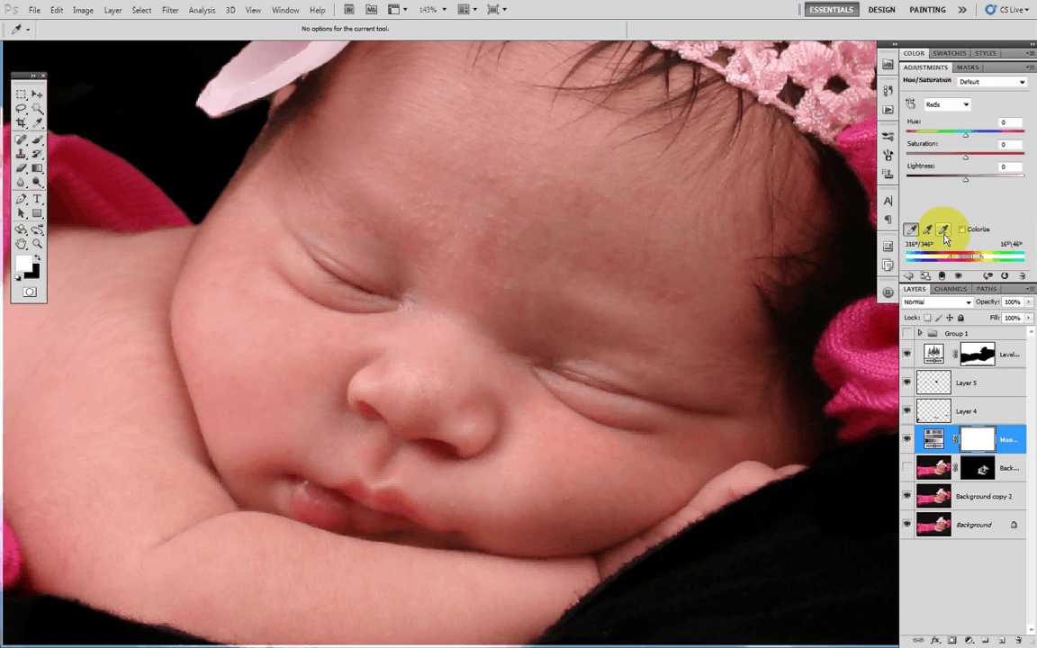
{"action": "left_click", "coordinate": [943, 233]}
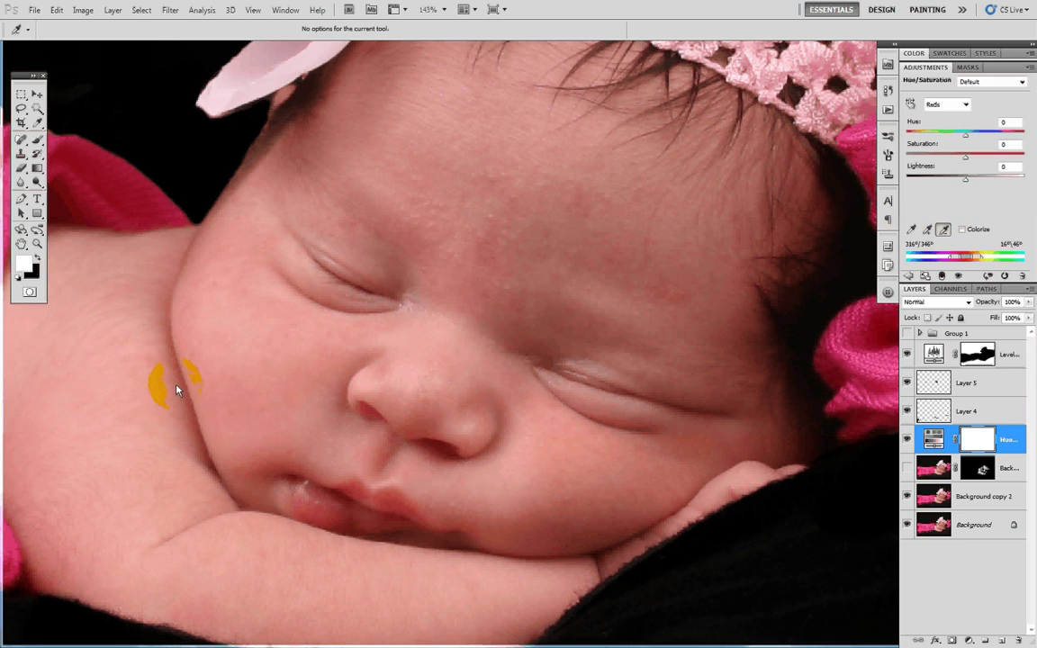
{"action": "mouse_move", "coordinate": [177, 388]}
{"action": "left_mouse_down"}
{"action": "mouse_move", "coordinate": [236, 377]}
{"action": "mouse_move", "coordinate": [250, 363]}
{"action": "left_mouse_up"}
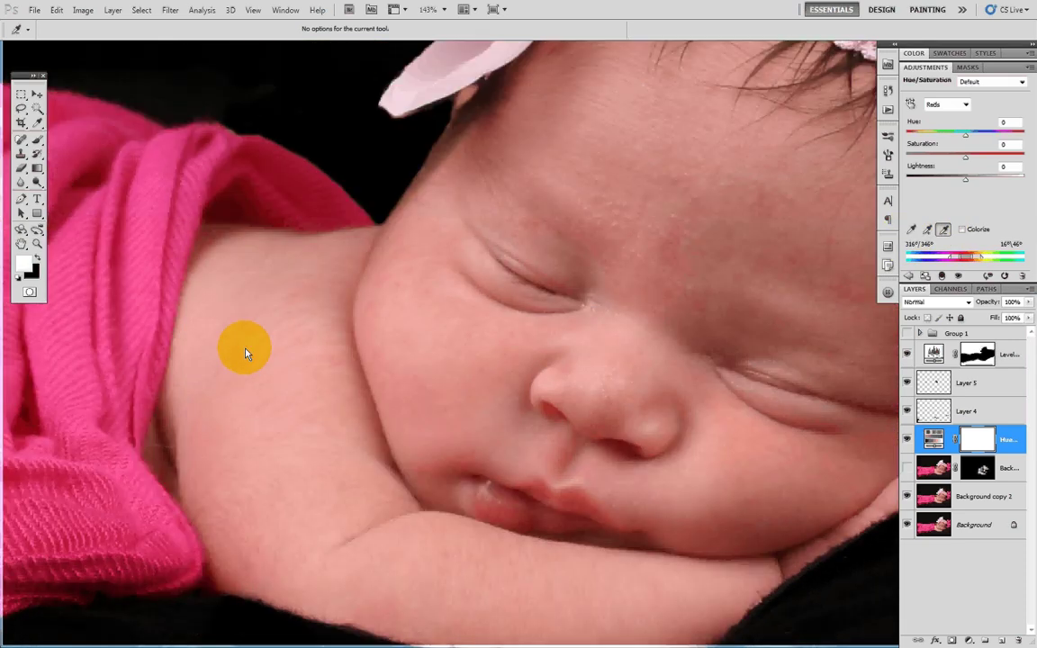
{"action": "left_click", "coordinate": [249, 348]}
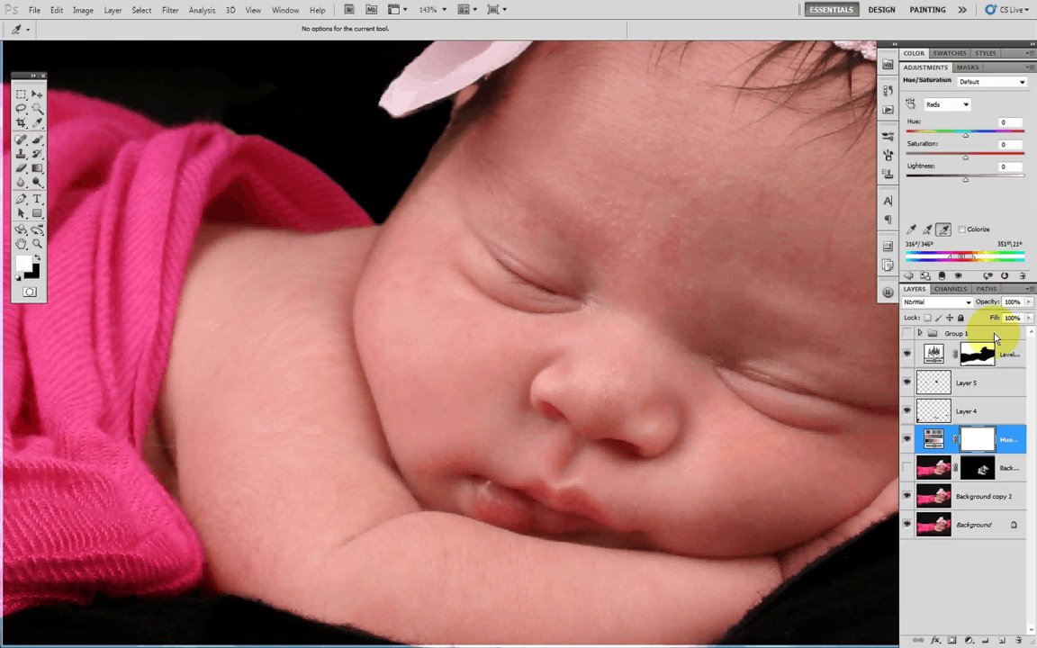
{"action": "mouse_move", "coordinate": [806, 347]}
{"action": "left_mouse_down"}
{"action": "mouse_move", "coordinate": [706, 352]}
{"action": "mouse_move", "coordinate": [675, 341]}
{"action": "left_mouse_up"}
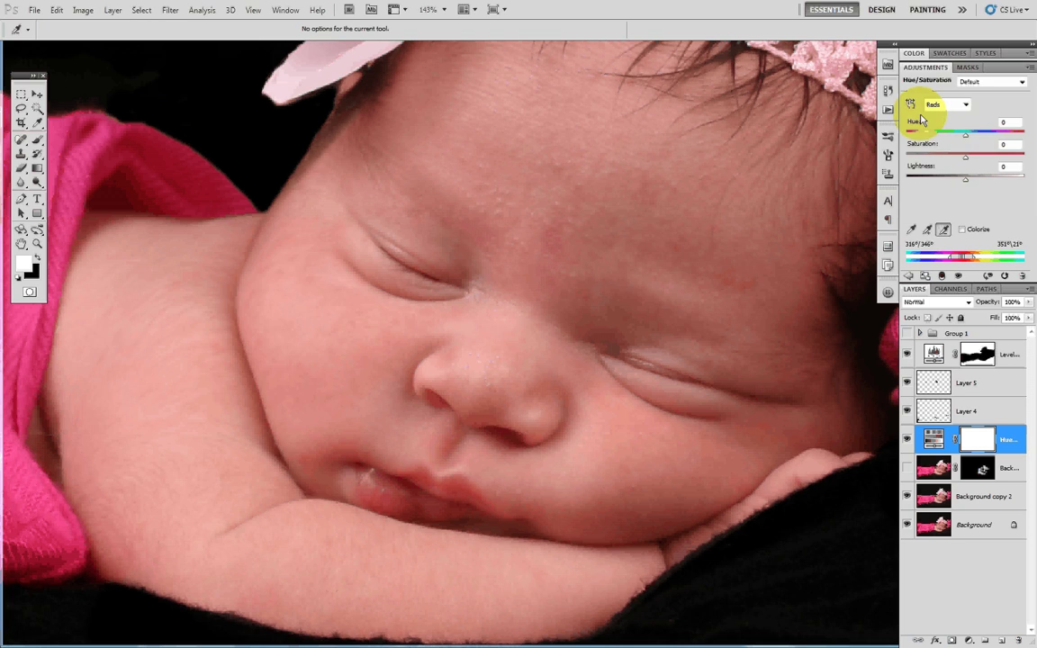
- Shift the Reds hue to -180 to preview the affected range and reset it to 0
{"action": "left_click_drag", "start_coordinate": [966, 134], "coordinate": [892, 139]}
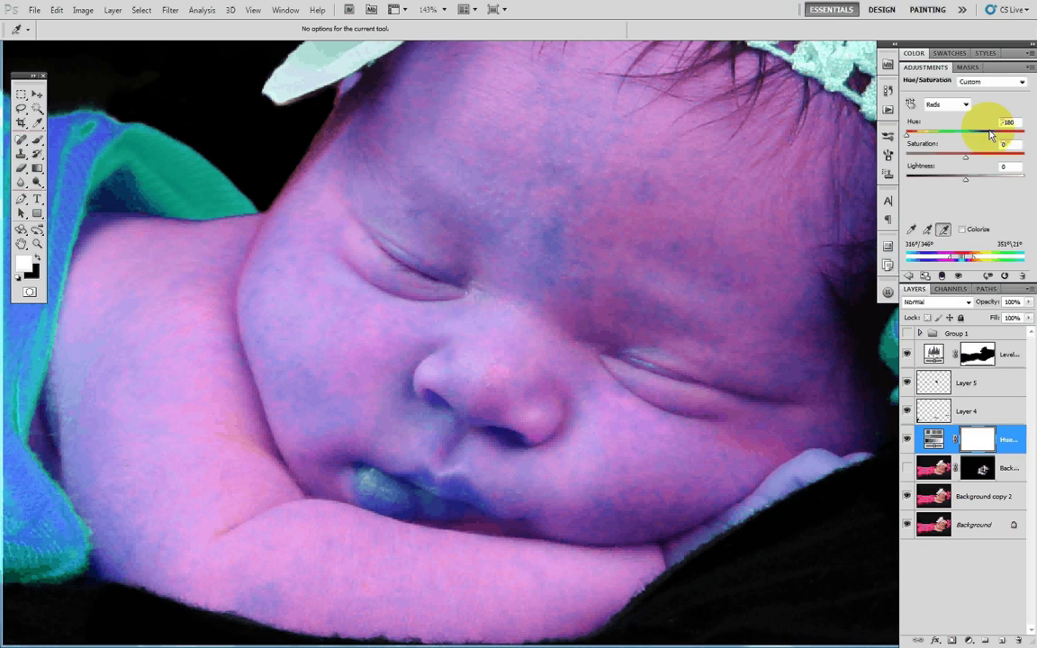
{"action": "left_click_drag", "start_coordinate": [1015, 123], "coordinate": [961, 130]}
{"action": "type", "text": "0"}
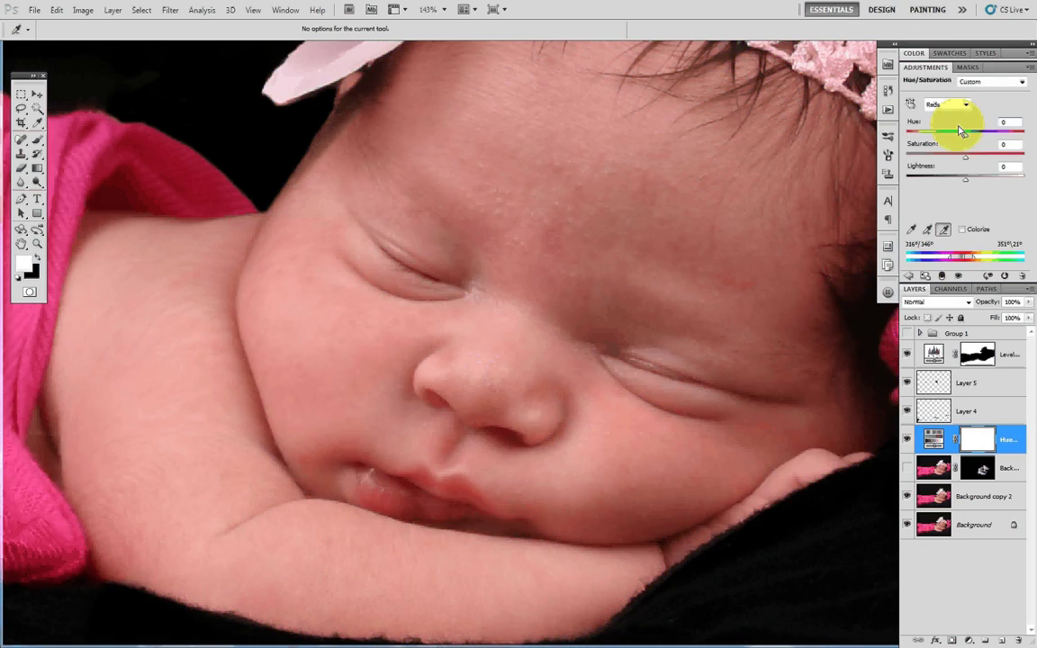
- Try raising the Reds hue gradually to +12 and reset it to 0
{"action": "left_click", "coordinate": [1017, 125]}
{"action": "key", "text": "Up"}
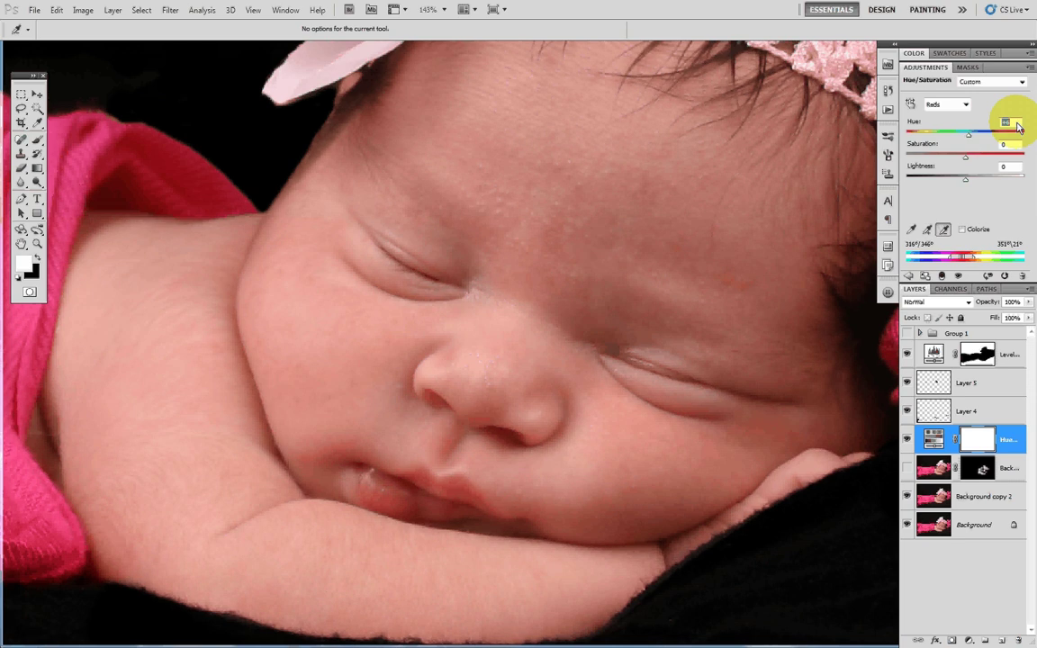
{"action": "left_click", "coordinate": [1015, 123]}
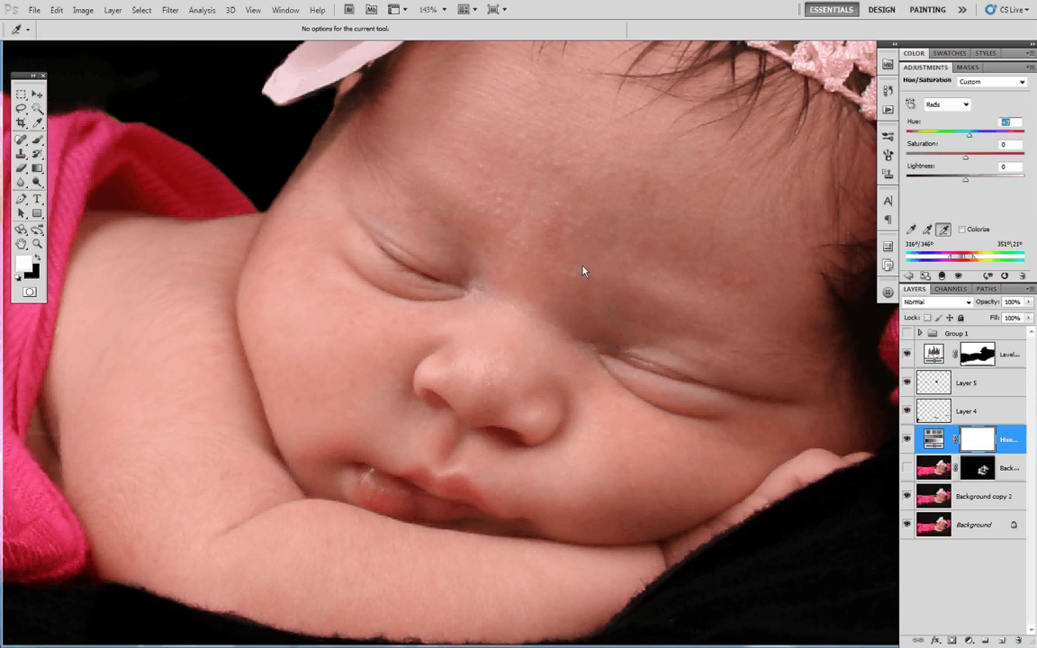
{"action": "key", "text": "Up"}
{"action": "key", "text": "Up"}
{"action": "key", "text": "Up"}
{"action": "key", "text": "Up"}
{"action": "key", "text": "Up"}
{"action": "key", "text": "Up"}
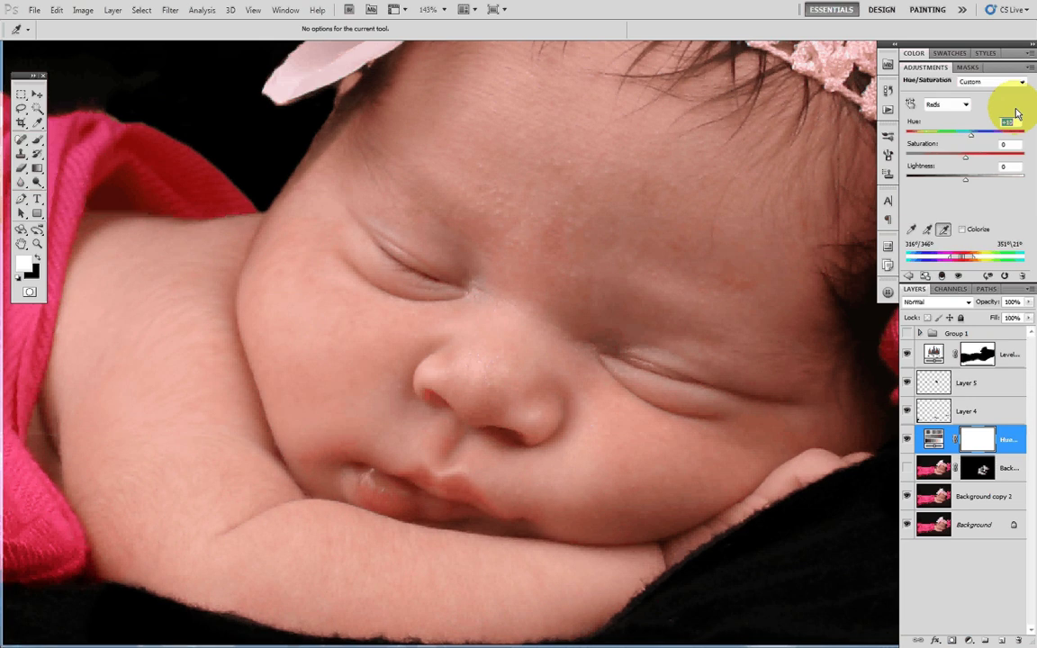
{"action": "key", "text": "Up"}
{"action": "key", "text": "Up"}
{"action": "key", "text": "Up"}
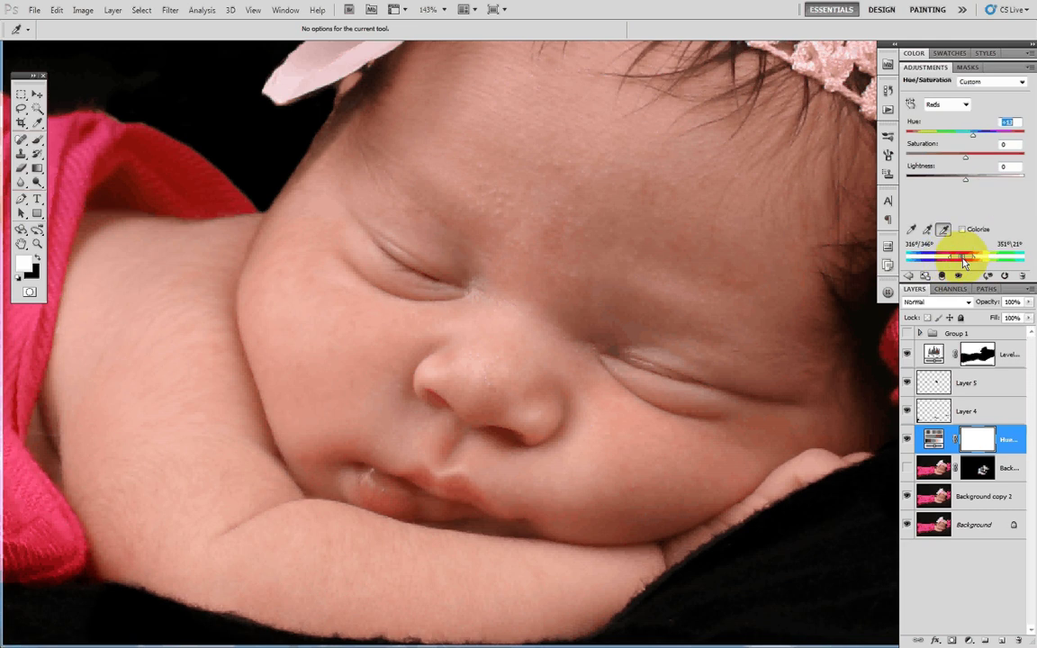
{"action": "type", "text": "0"}
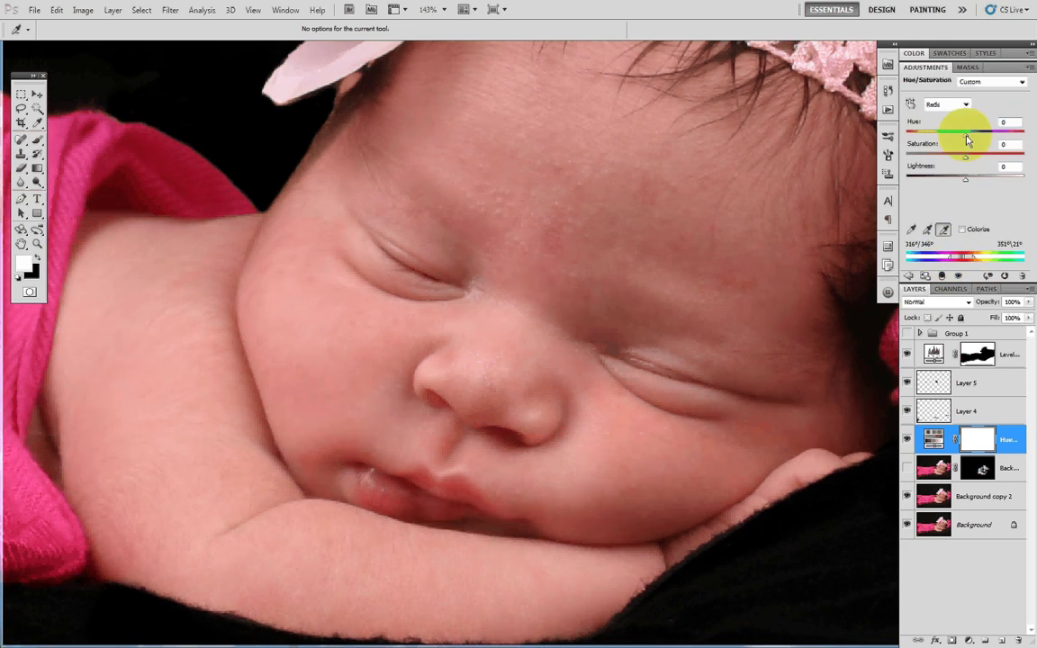
- Set the Reds hue to -180 and subtract the normal cheek and shoulder skin tones from the affected range
{"action": "left_click_drag", "start_coordinate": [966, 137], "coordinate": [887, 135]}
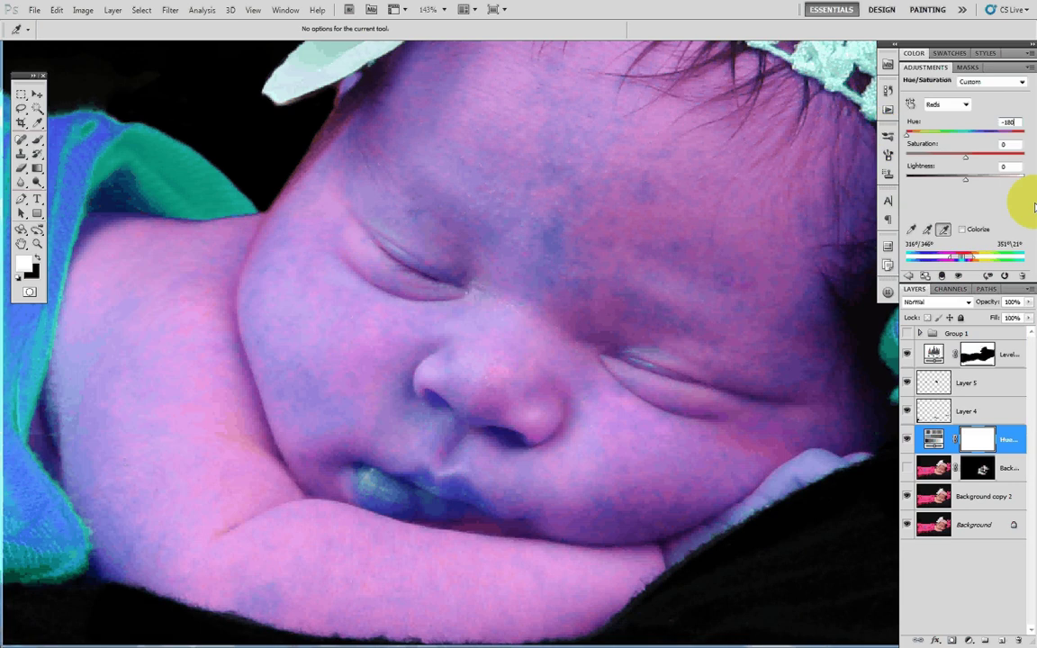
{"action": "left_click", "coordinate": [944, 232]}
{"action": "left_click", "coordinate": [944, 233]}
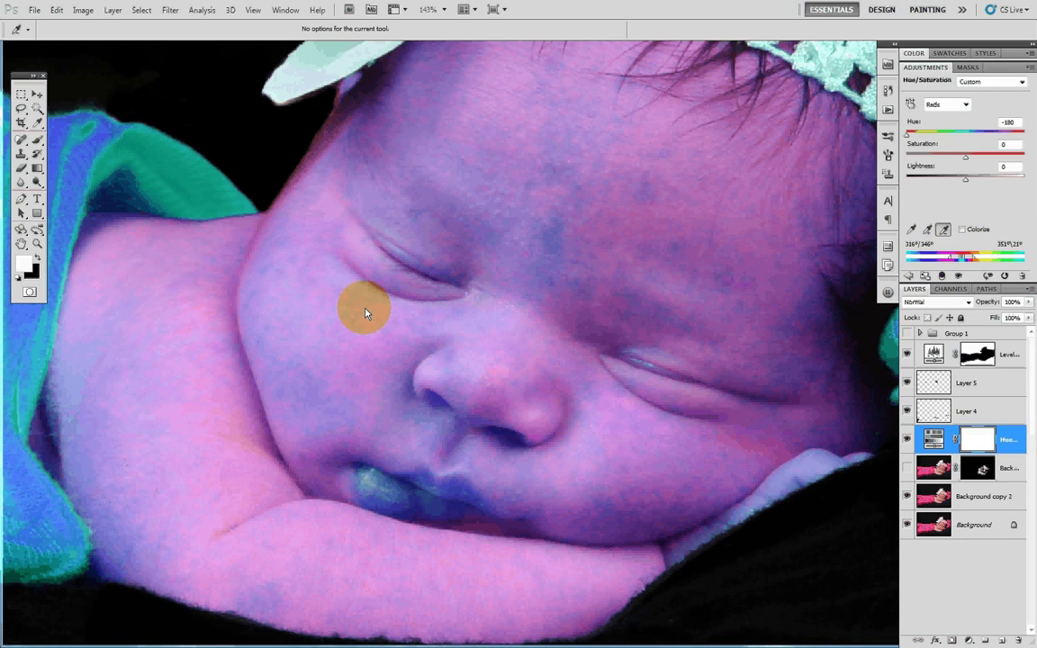
{"action": "left_click", "coordinate": [308, 301]}
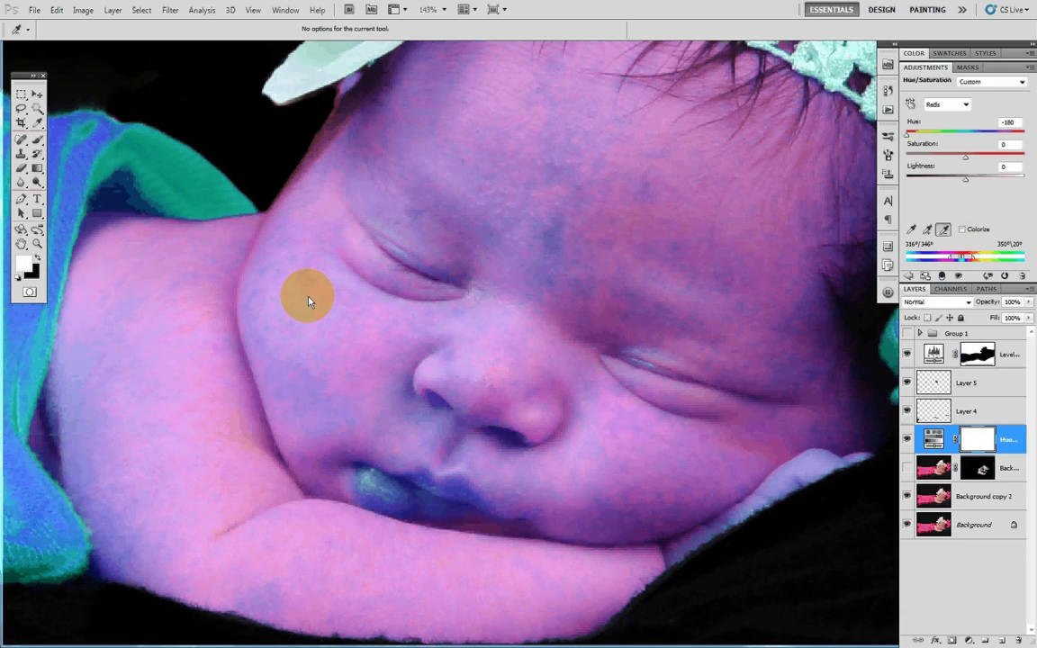
{"action": "left_click", "coordinate": [206, 387]}
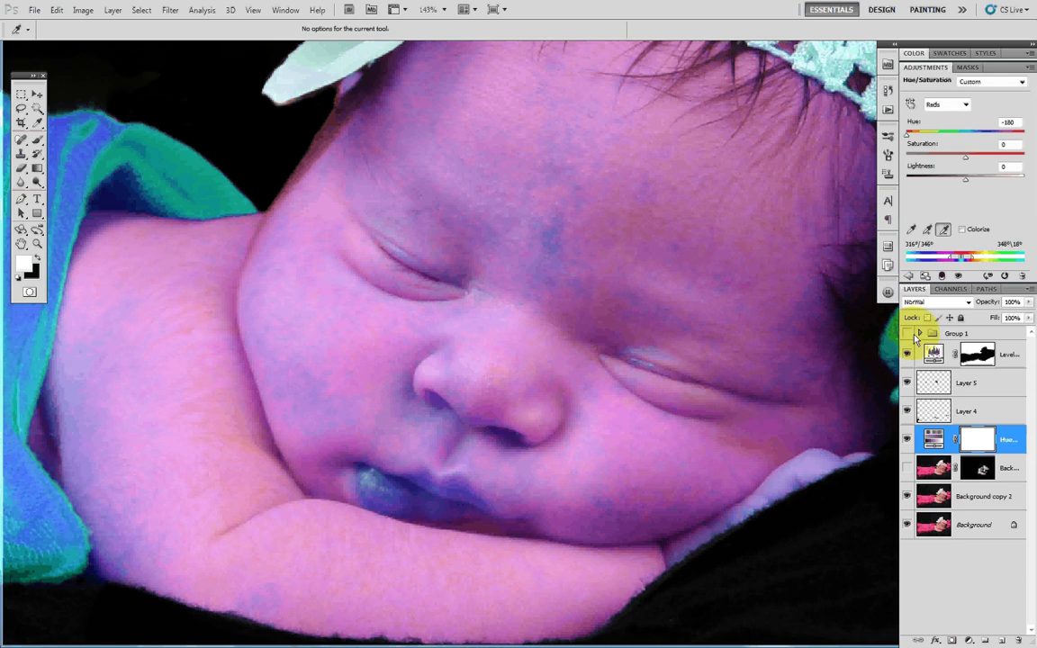
- Set the Reds hue to +24 and check the colour shift on the whole photo
{"action": "left_click_drag", "start_coordinate": [1015, 124], "coordinate": [972, 144]}
{"action": "type", "text": "0"}
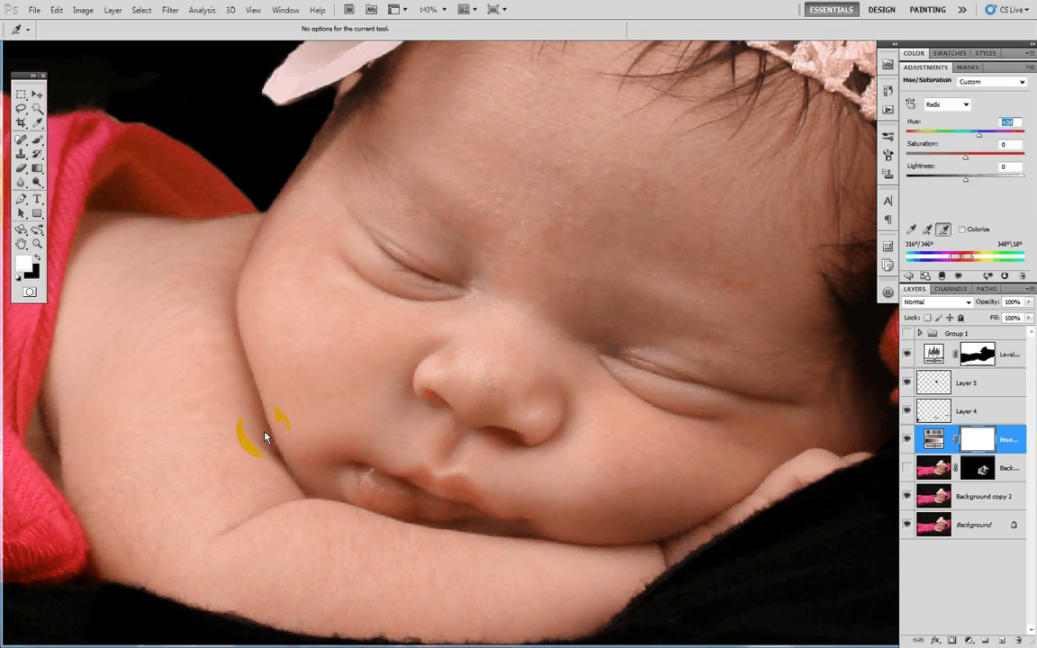
{"action": "key", "text": "ctrl+0"}
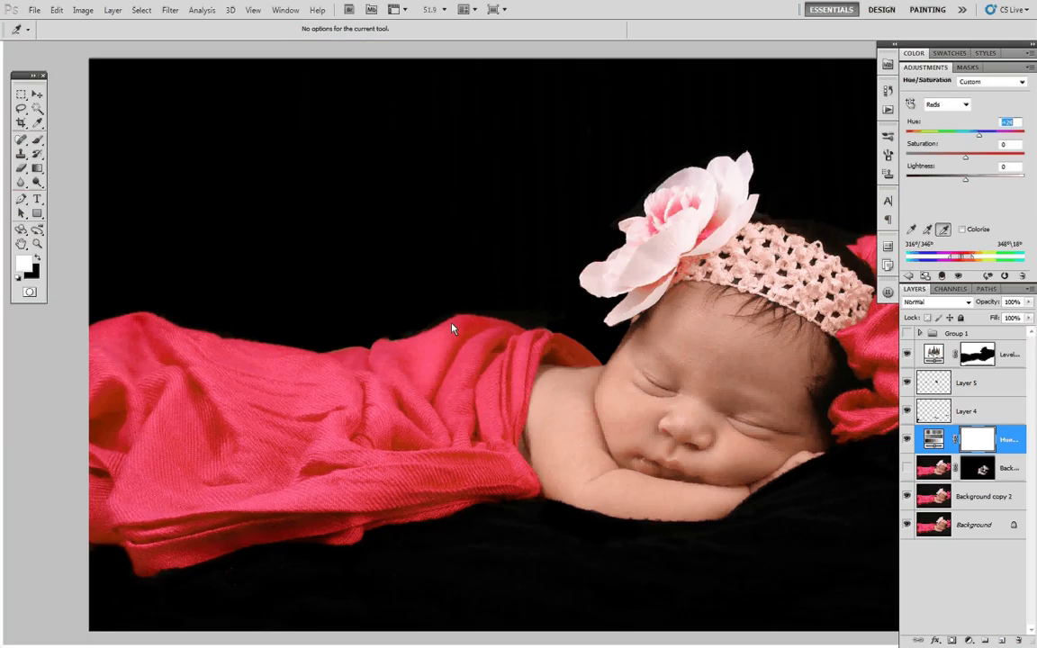
{"action": "left_click_drag", "start_coordinate": [543, 359], "coordinate": [466, 362]}
{"action": "left_click_drag", "start_coordinate": [646, 199], "coordinate": [576, 193]}
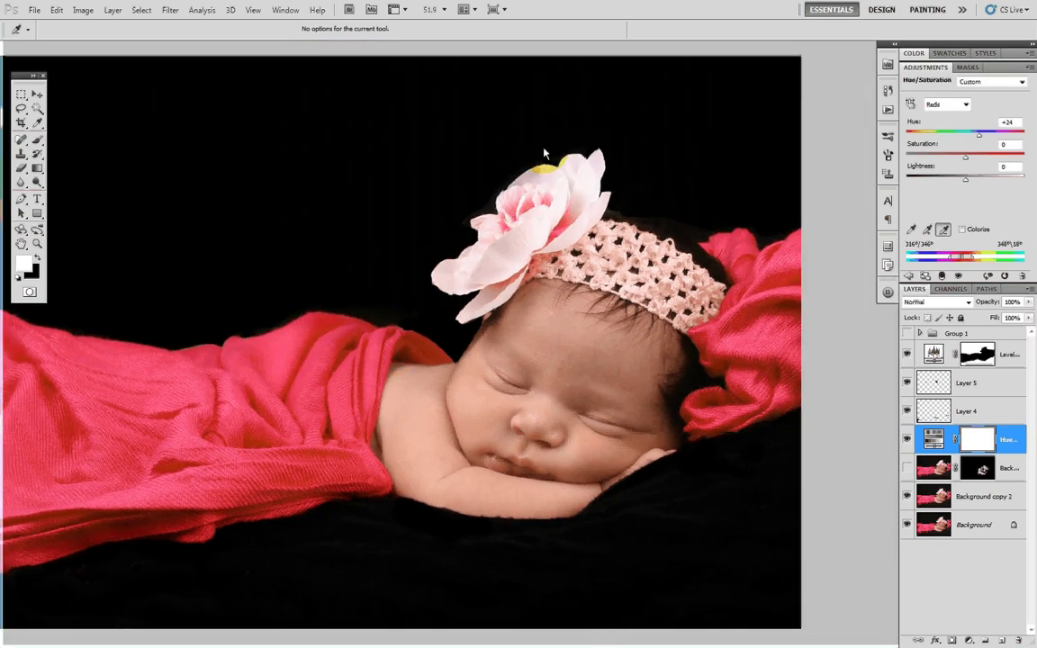
{"action": "left_click_drag", "start_coordinate": [648, 409], "coordinate": [690, 364]}
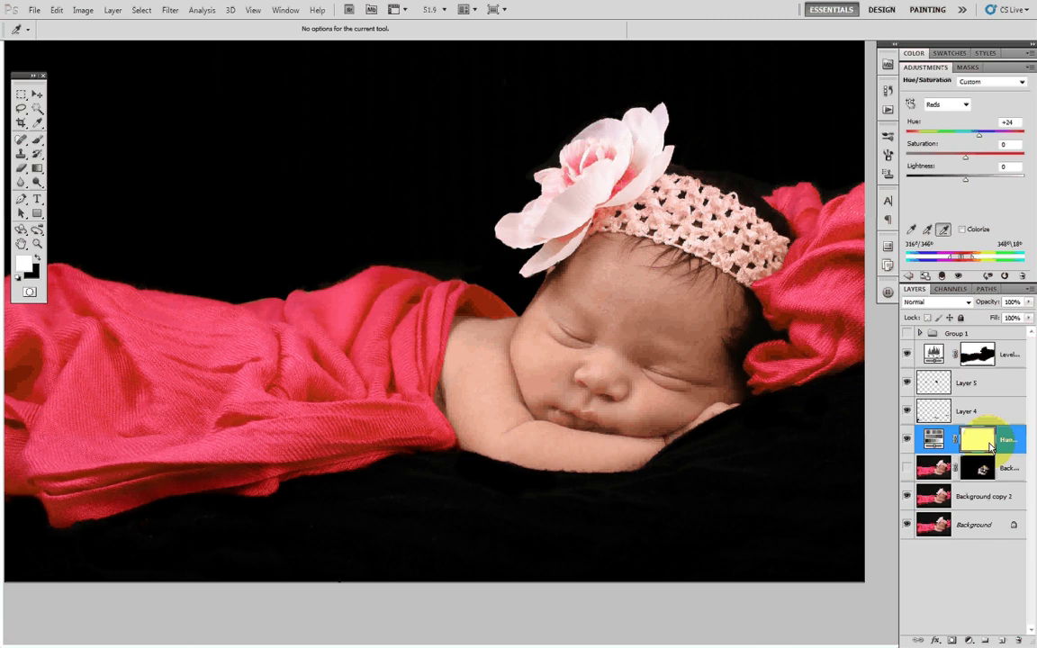
- Invert the Hue/Saturation layer's mask to black and switch to the Brush tool with white at 10% opacity
{"action": "key", "text": "ctrl+i"}
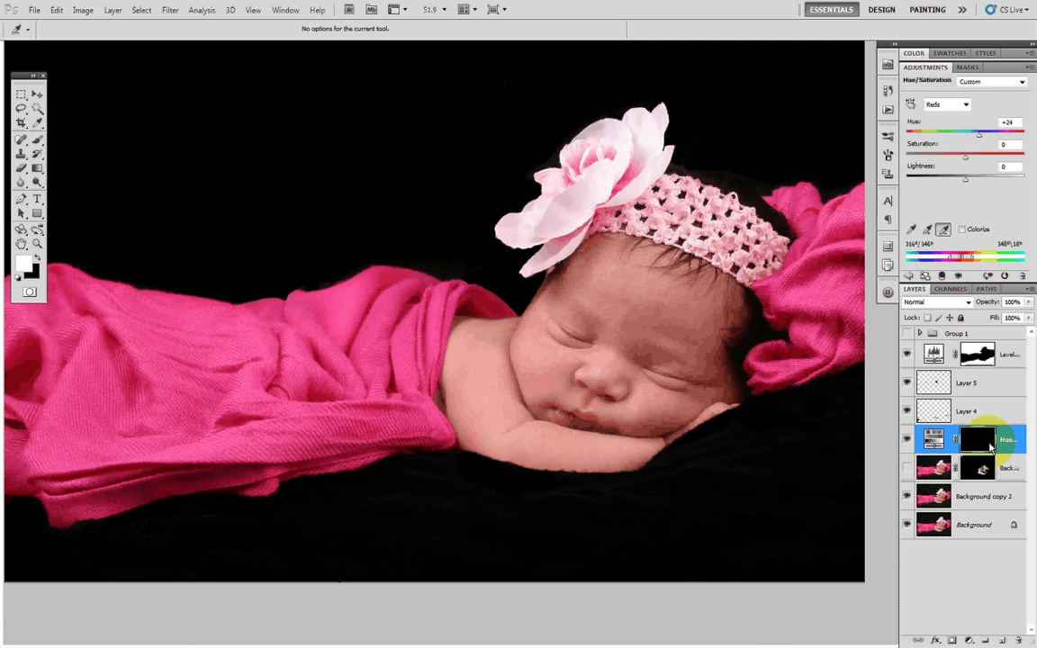
{"action": "key", "text": "b"}
{"action": "left_click", "coordinate": [605, 331]}
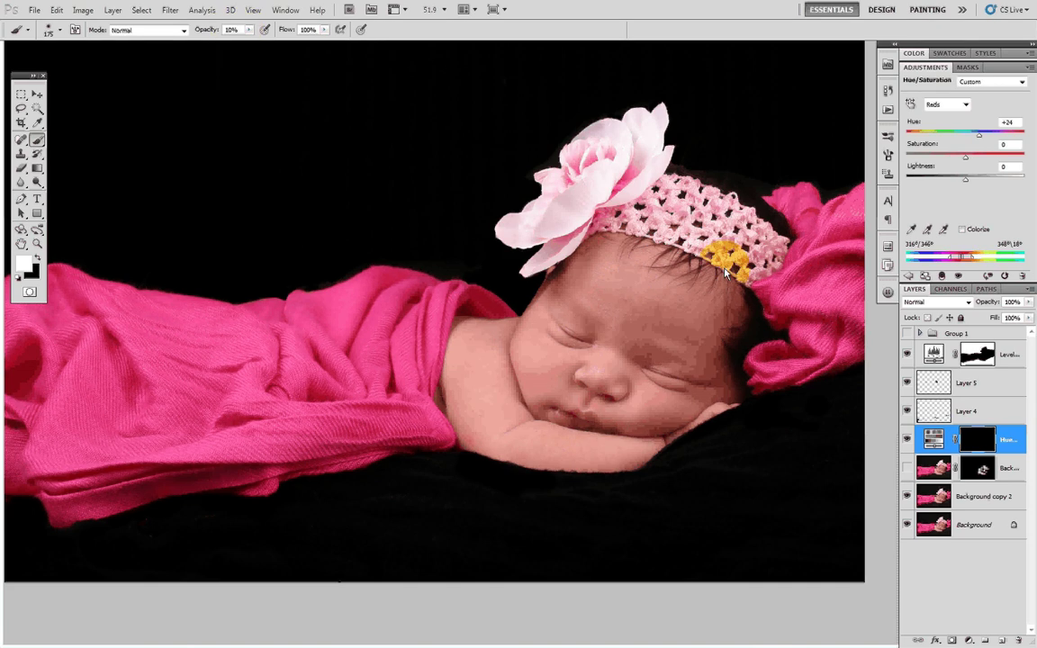
- Paint the redness correction in on the mask over the forehead and brow blotches with a 50 px brush at 10% opacity
{"action": "scroll", "coordinate": [635, 340], "scroll_direction": "up", "scroll_amount": 3}
{"action": "scroll", "coordinate": [629, 332], "scroll_direction": "up", "scroll_amount": 5}
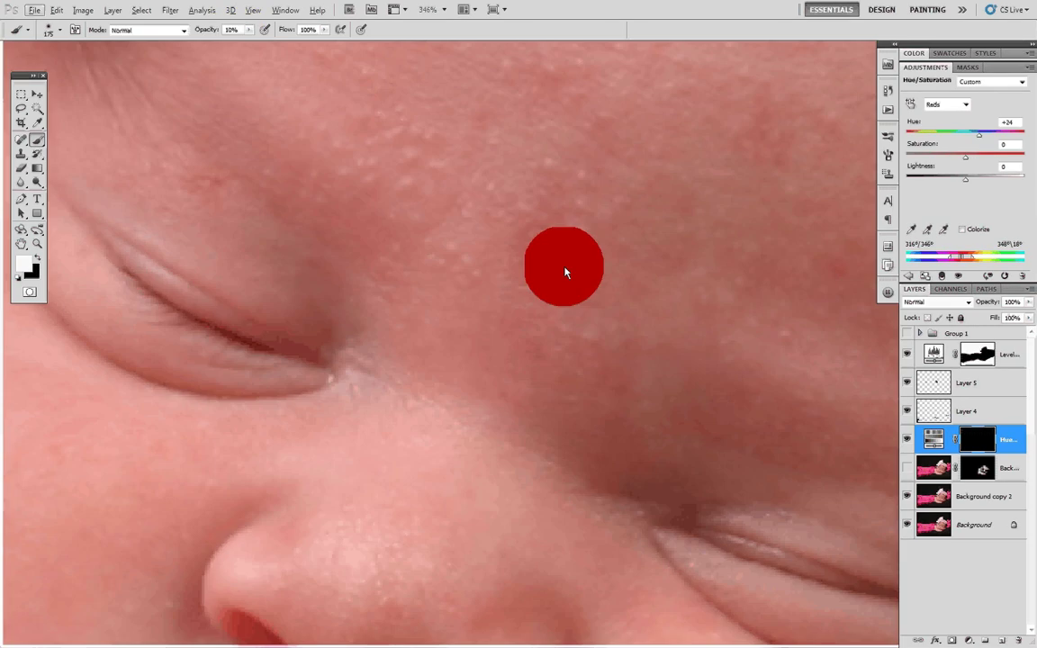
{"action": "left_click_drag", "start_coordinate": [564, 270], "coordinate": [577, 312]}
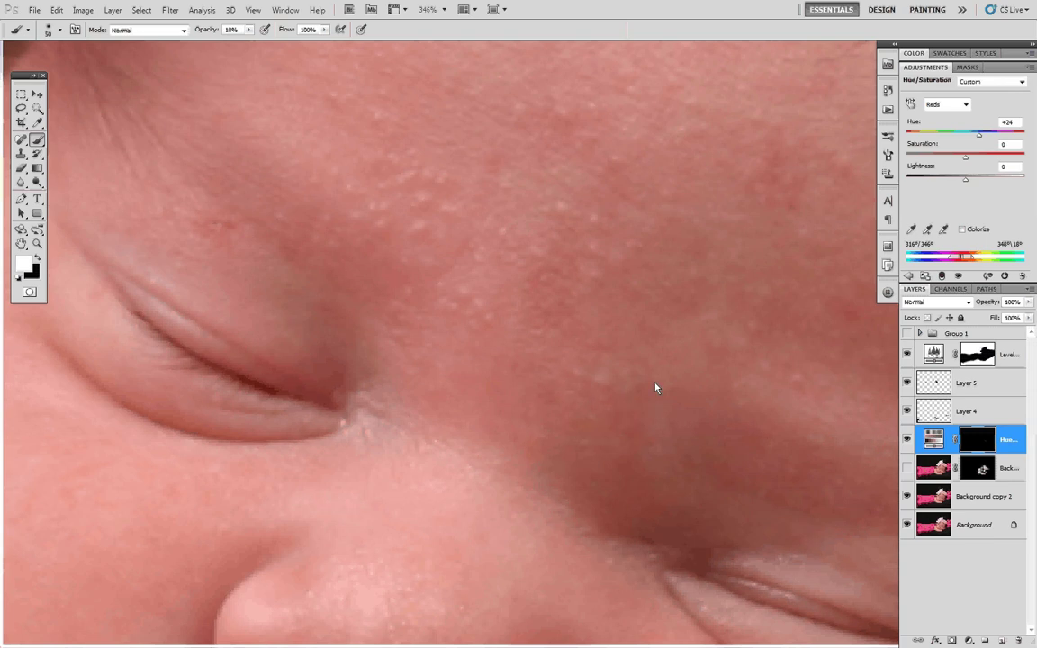
{"action": "mouse_move", "coordinate": [804, 182]}
{"action": "left_mouse_down"}
{"action": "mouse_move", "coordinate": [677, 300]}
{"action": "mouse_move", "coordinate": [625, 235]}
{"action": "left_mouse_up"}
{"action": "right_click", "coordinate": [666, 287], "text": "alt"}
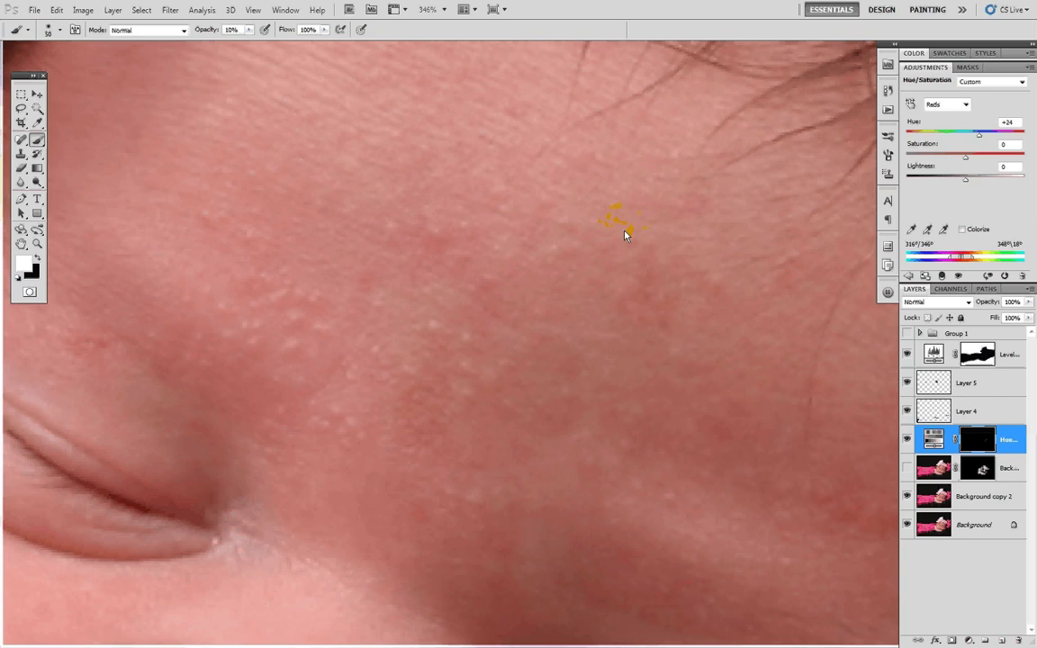
{"action": "left_click_drag", "start_coordinate": [344, 275], "coordinate": [507, 353]}
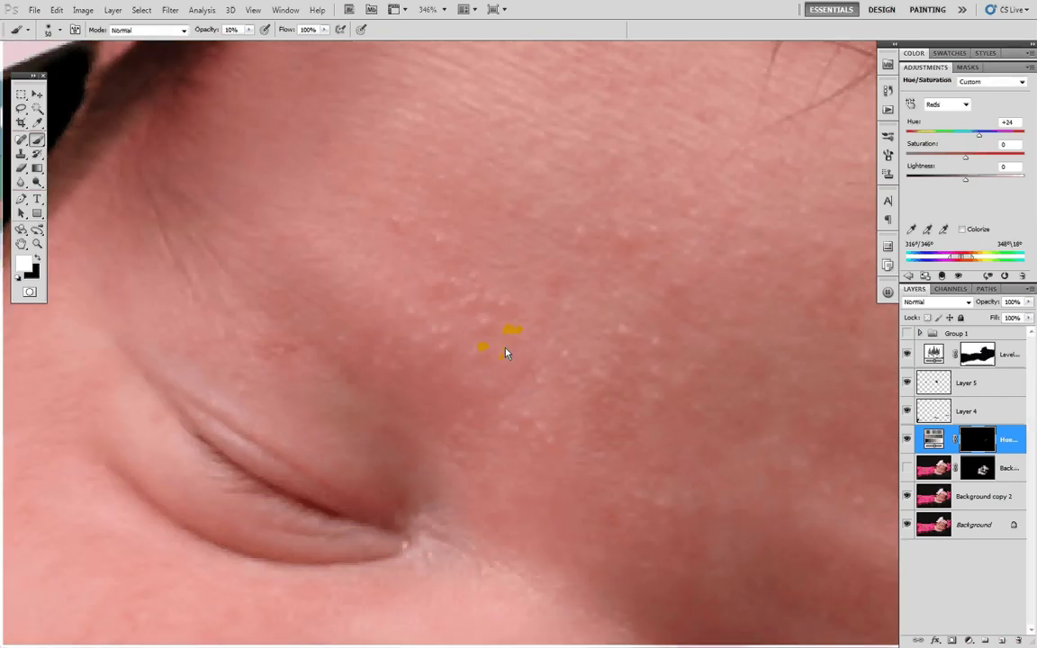
{"action": "mouse_move", "coordinate": [264, 345]}
{"action": "left_mouse_down"}
{"action": "mouse_move", "coordinate": [558, 412]}
{"action": "mouse_move", "coordinate": [262, 234]}
{"action": "left_mouse_up"}
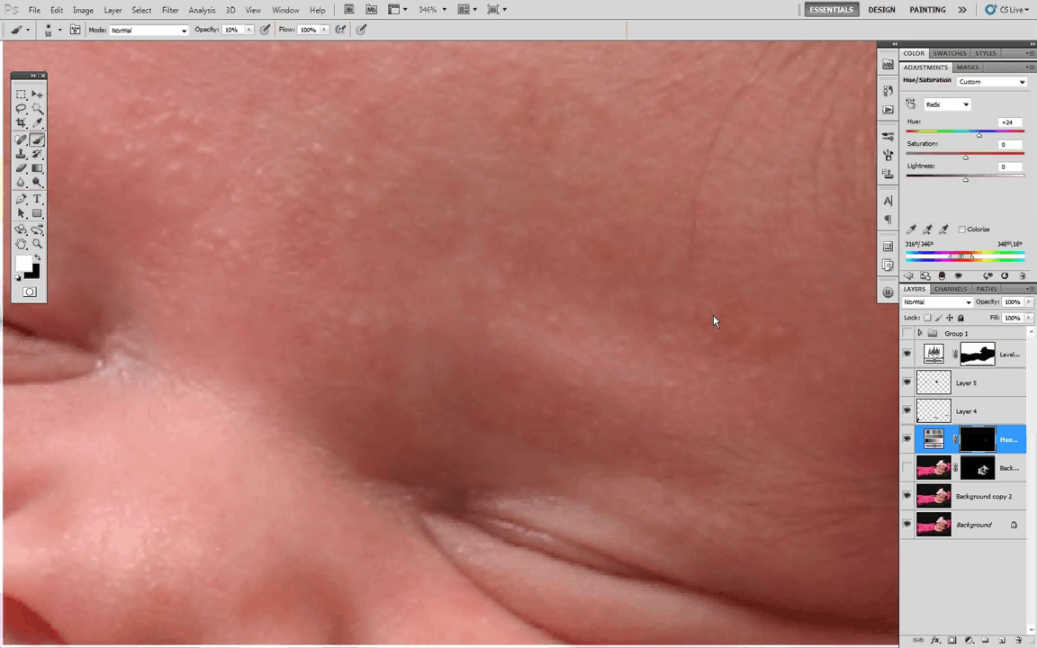
{"action": "scroll", "coordinate": [642, 197], "scroll_direction": "up", "scroll_amount": 3}
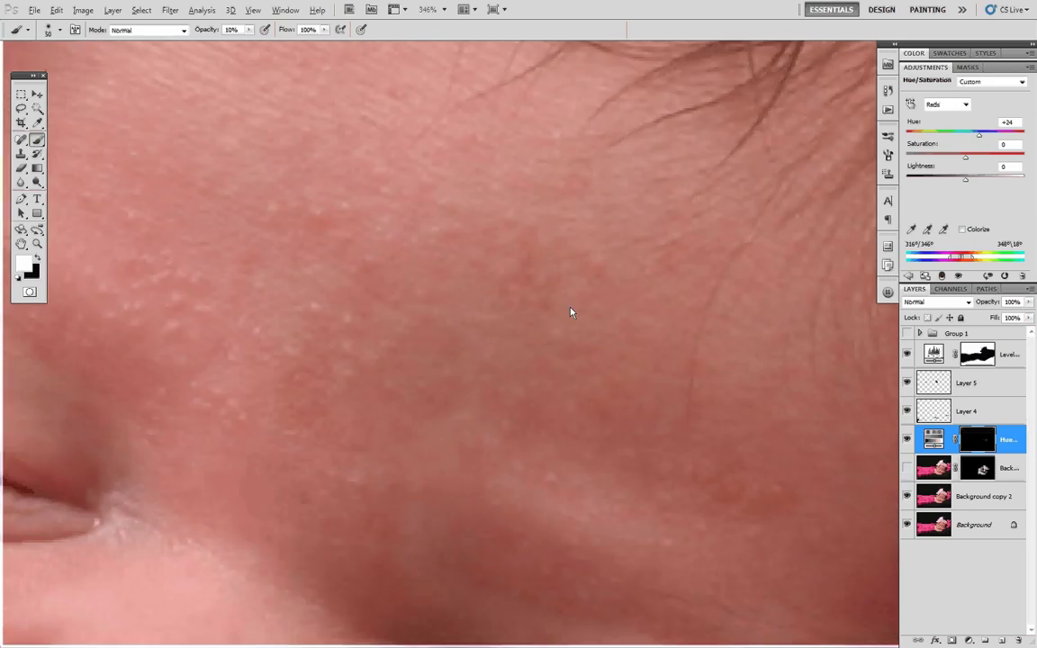
{"action": "scroll", "coordinate": [576, 308], "scroll_direction": "down", "scroll_amount": 6}
{"action": "left_click_drag", "start_coordinate": [638, 404], "coordinate": [754, 343]}
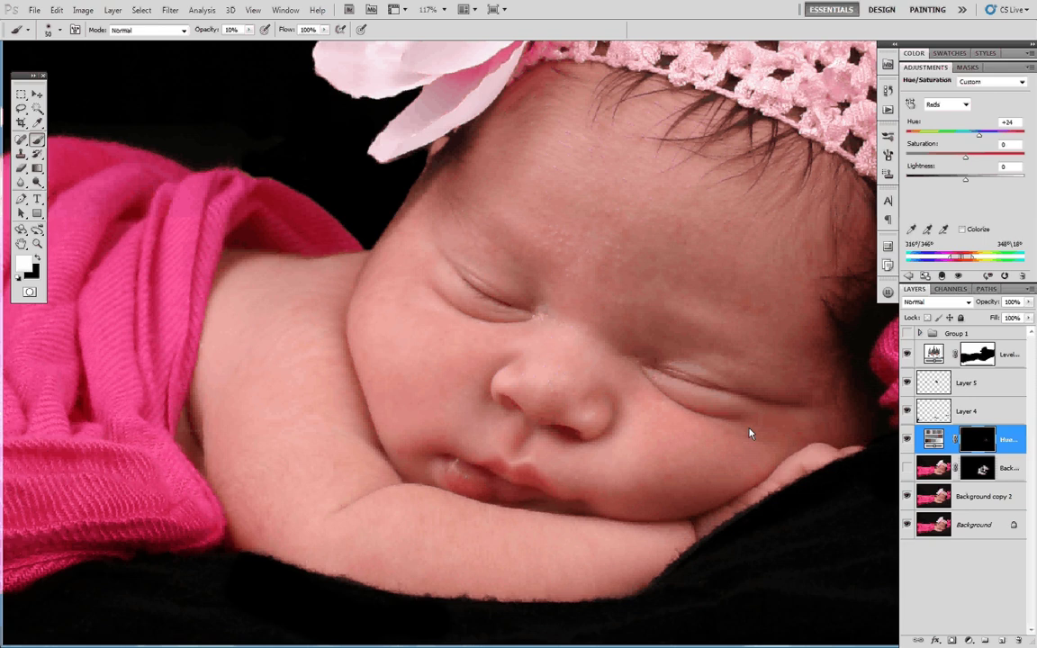
- Examine the corrected eyelid, brow and forehead skin up close and against the rest of the face
{"action": "scroll", "coordinate": [486, 253], "scroll_direction": "up", "scroll_amount": 5}
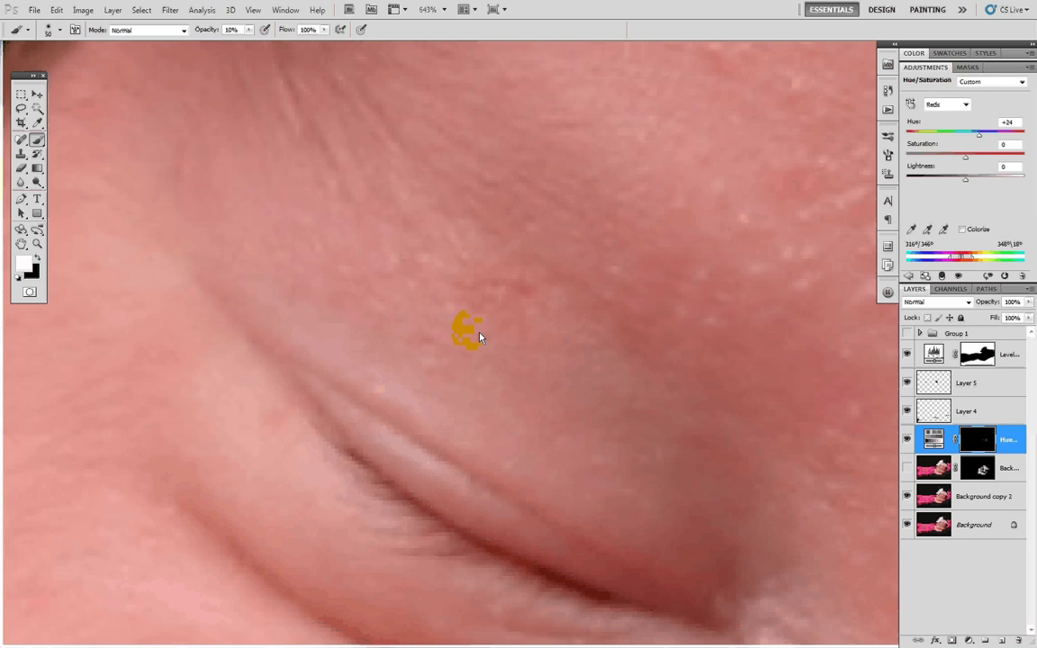
{"action": "scroll", "coordinate": [484, 339], "scroll_direction": "down", "scroll_amount": 3}
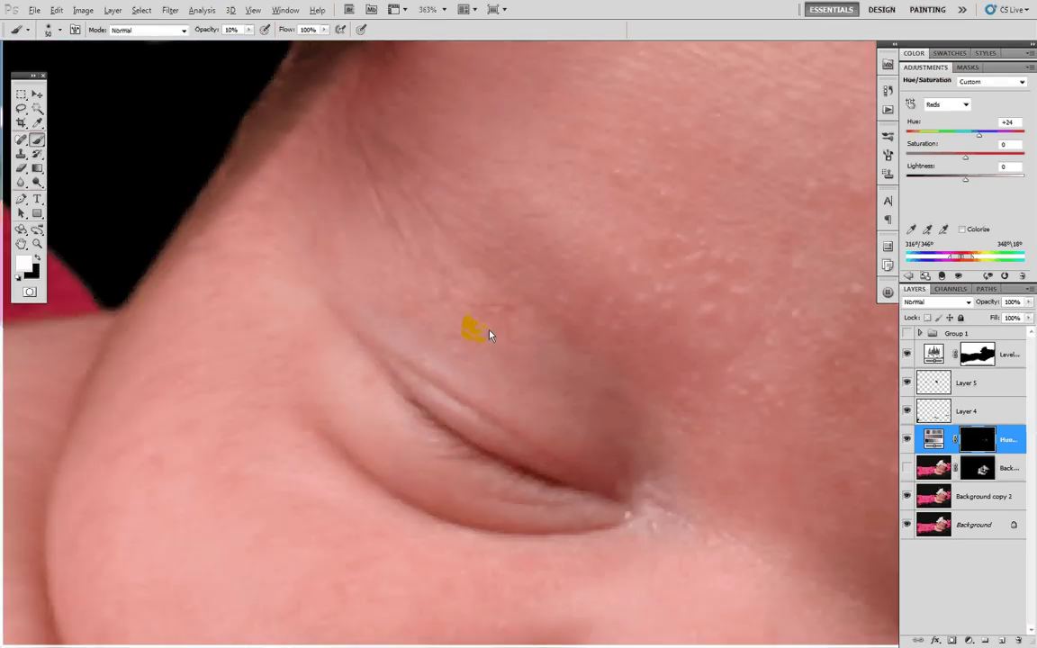
{"action": "key", "text": "alt"}
{"action": "scroll", "coordinate": [487, 335], "scroll_direction": "down", "scroll_amount": 2}
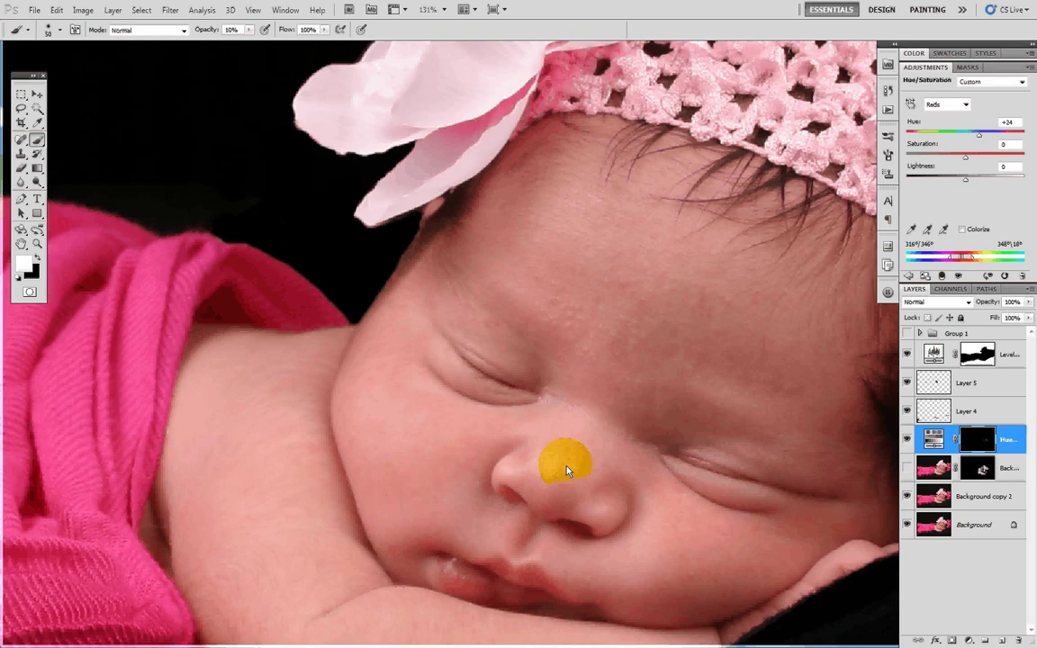
{"action": "scroll", "coordinate": [566, 468], "scroll_direction": "up", "scroll_amount": 2}
{"action": "mouse_move", "coordinate": [690, 527]}
{"action": "left_mouse_down"}
{"action": "mouse_move", "coordinate": [655, 482]}
{"action": "mouse_move", "coordinate": [528, 412]}
{"action": "left_mouse_up"}
{"action": "left_click_drag", "start_coordinate": [413, 162], "coordinate": [463, 355]}
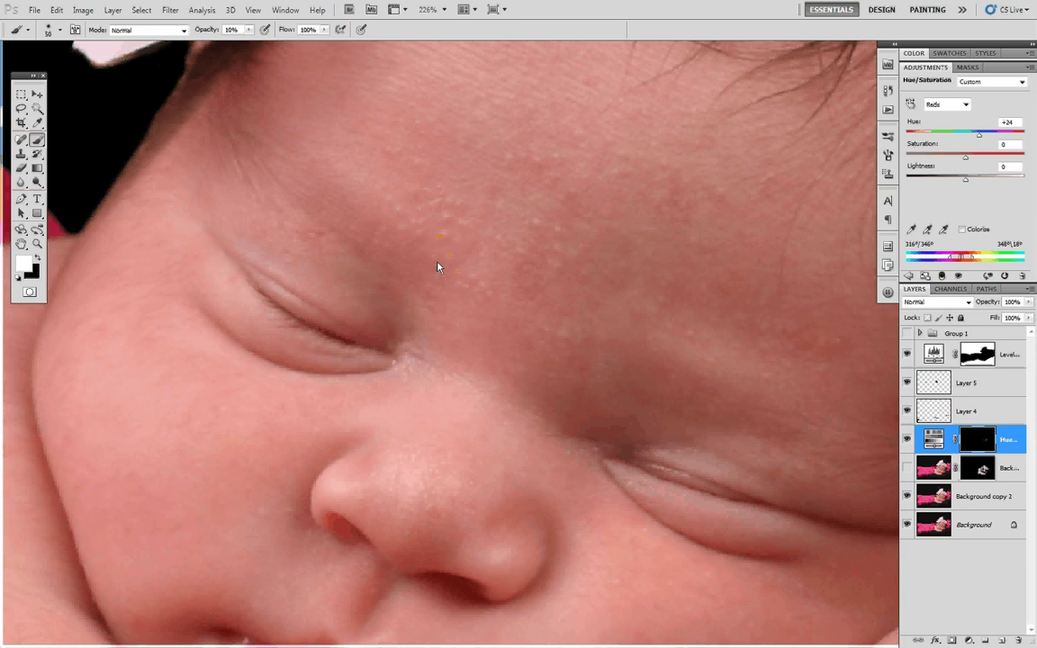
{"action": "scroll", "coordinate": [632, 257], "scroll_direction": "down", "scroll_amount": 5}
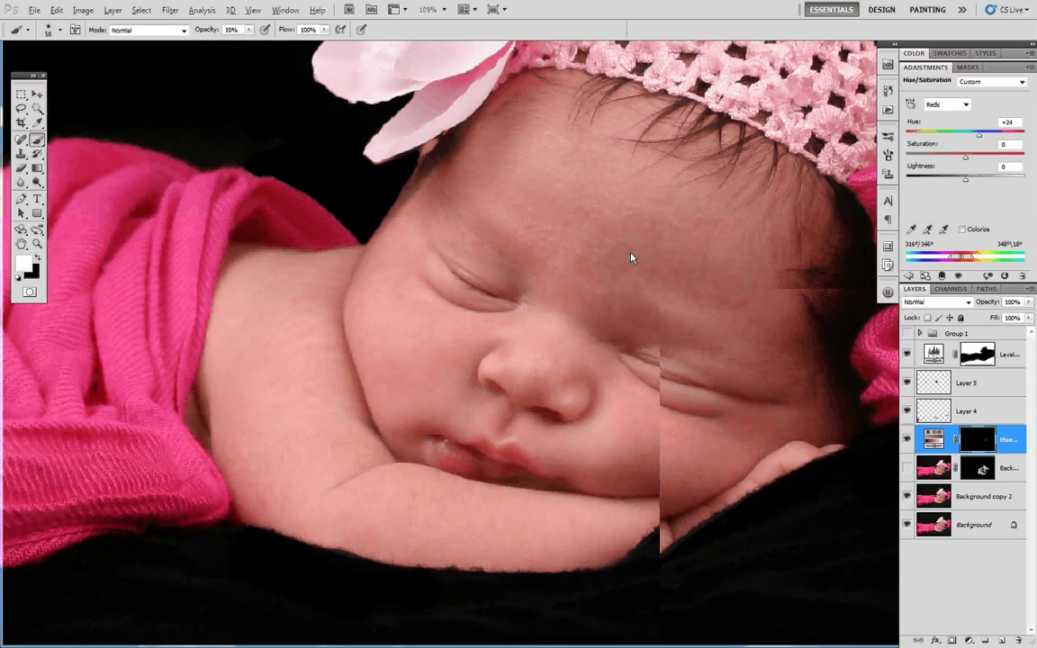
{"action": "scroll", "coordinate": [632, 348], "scroll_direction": "down", "scroll_amount": 4}
{"action": "scroll", "coordinate": [598, 365], "scroll_direction": "up", "scroll_amount": 2}
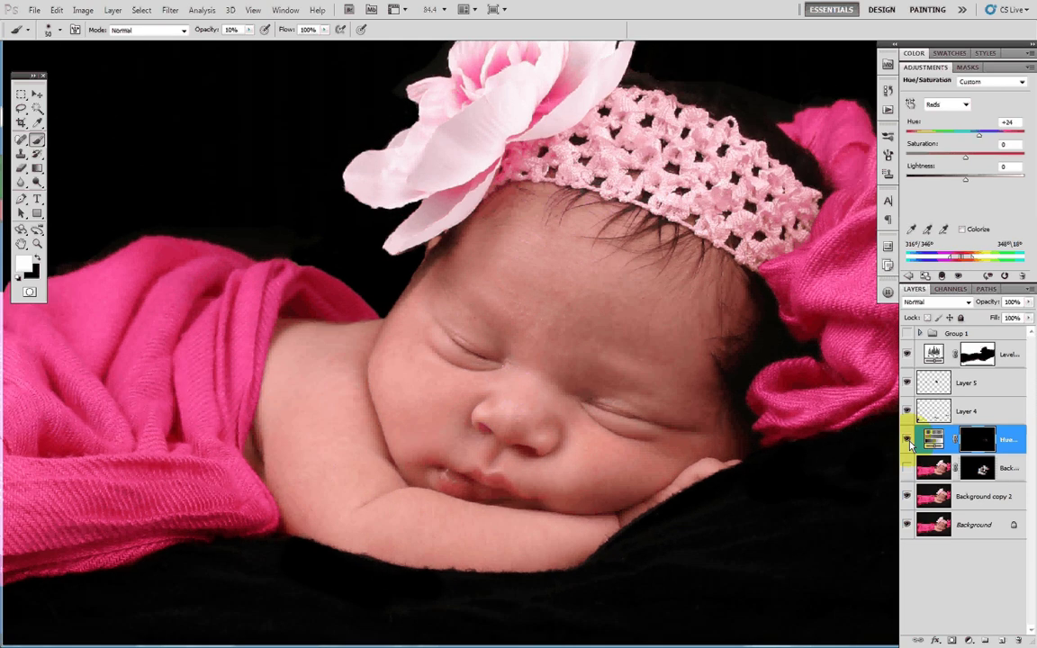
- Compare the forehead with and without the Hue/Saturation layer, on the full face and in close-up
{"action": "left_click", "coordinate": [909, 442]}
{"action": "left_click", "coordinate": [908, 440]}
{"action": "scroll", "coordinate": [513, 330], "scroll_direction": "up", "scroll_amount": 2}
{"action": "scroll", "coordinate": [511, 328], "scroll_direction": "up", "scroll_amount": 3}
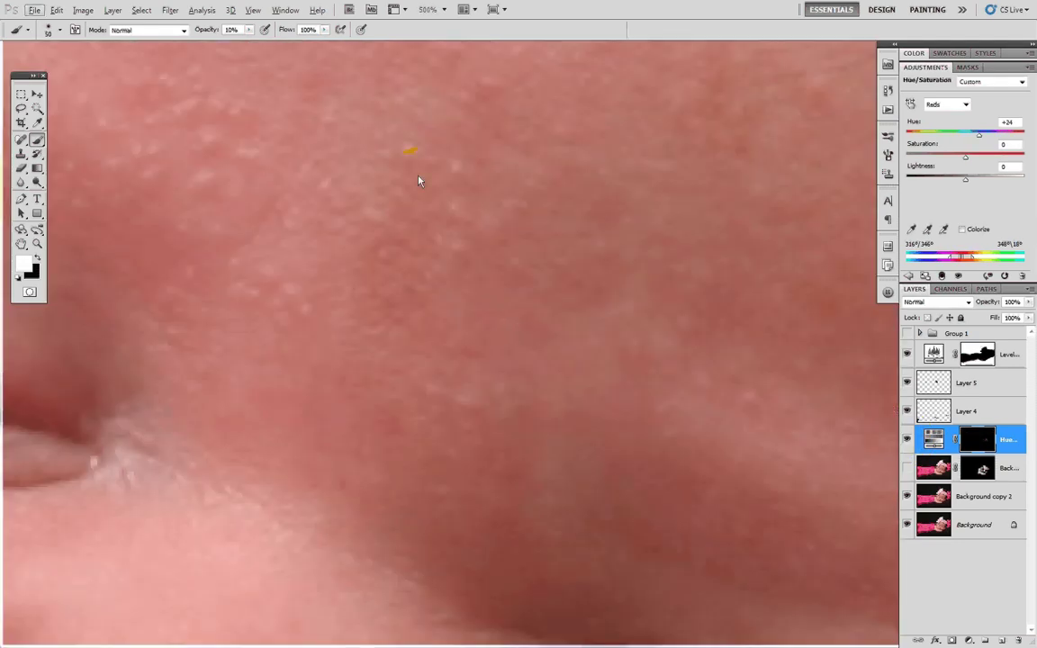
{"action": "left_click", "coordinate": [908, 440]}
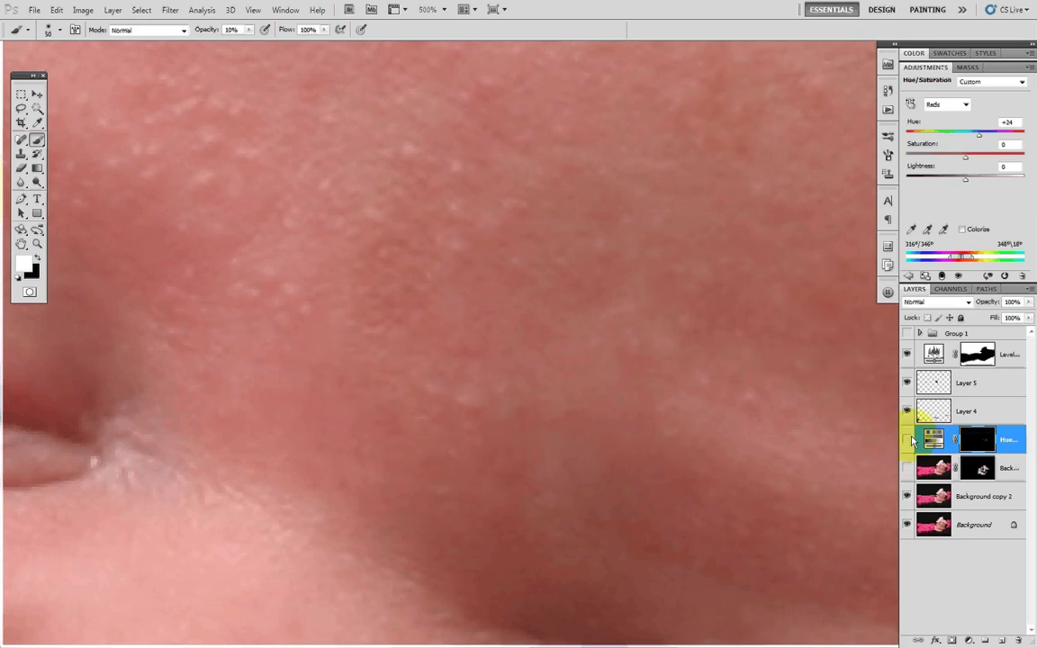
{"action": "left_click", "coordinate": [908, 440]}
- Show the hidden masked skin-smoothing layer below the Hue/Saturation layer and check its effect on the face
{"action": "key", "text": "ctrl+0"}
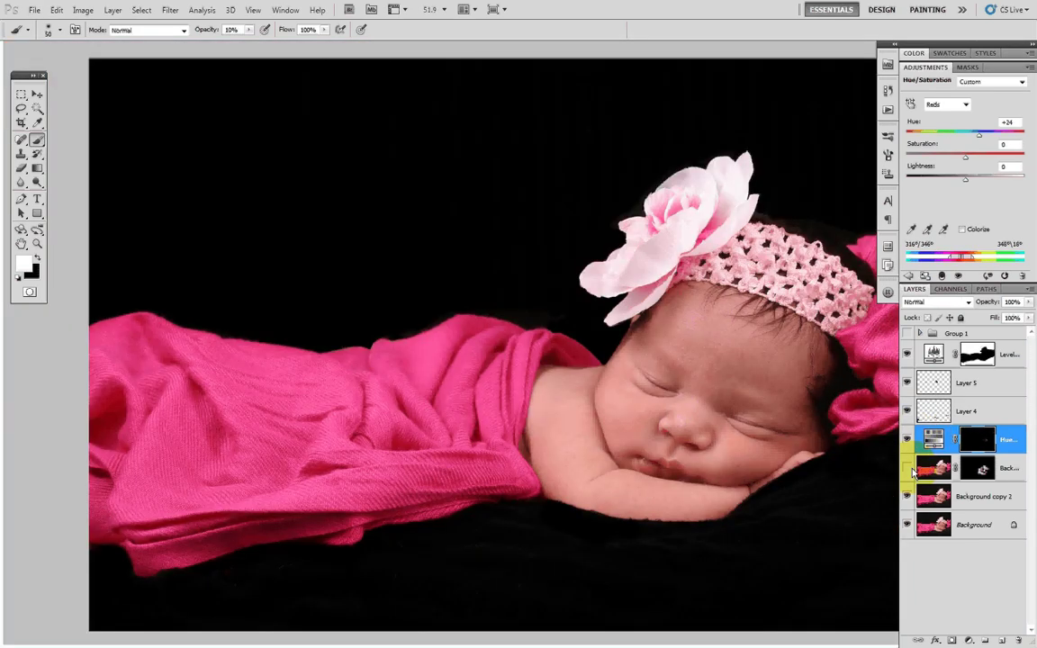
{"action": "left_click_drag", "start_coordinate": [782, 500], "coordinate": [681, 473]}
{"action": "scroll", "coordinate": [682, 473], "scroll_direction": "up", "scroll_amount": 3}
{"action": "scroll", "coordinate": [682, 473], "scroll_direction": "up", "scroll_amount": 2}
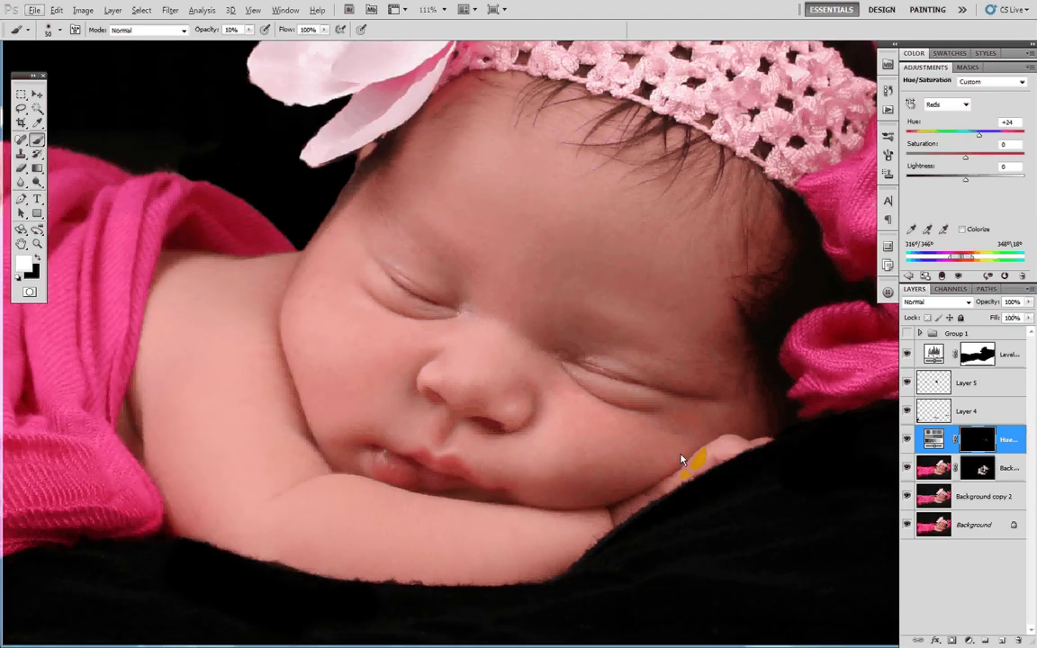
{"action": "scroll", "coordinate": [693, 464], "scroll_direction": "up", "scroll_amount": 1}
{"action": "left_click_drag", "start_coordinate": [705, 463], "coordinate": [716, 469]}
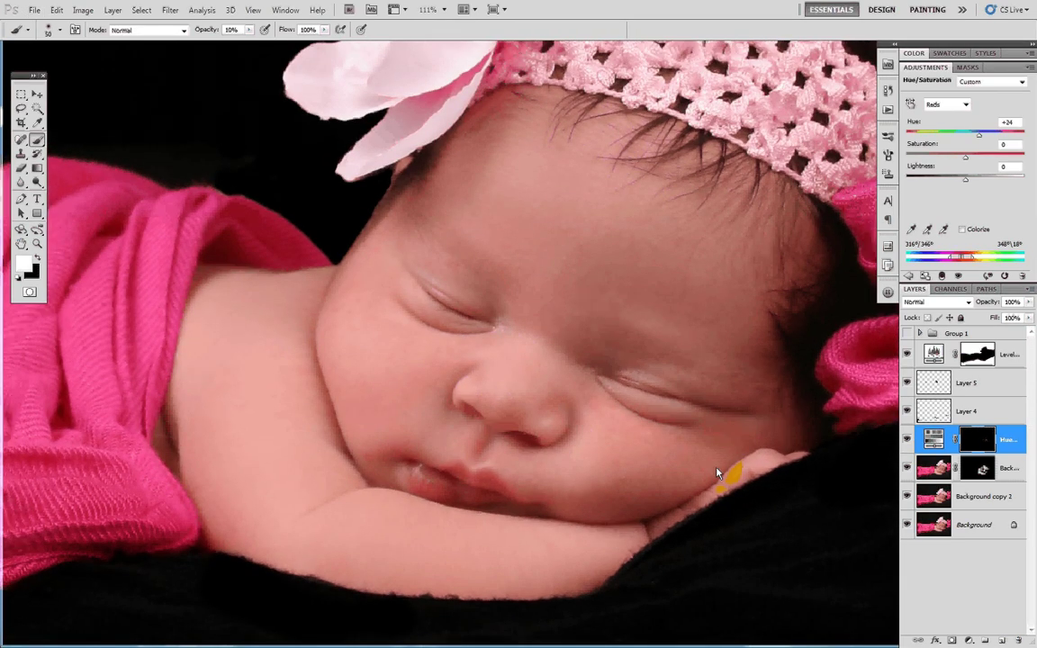
- Compare the face with and without the masked smoothing layer and with and without the Hue/Saturation layer
{"action": "left_click", "coordinate": [925, 497]}
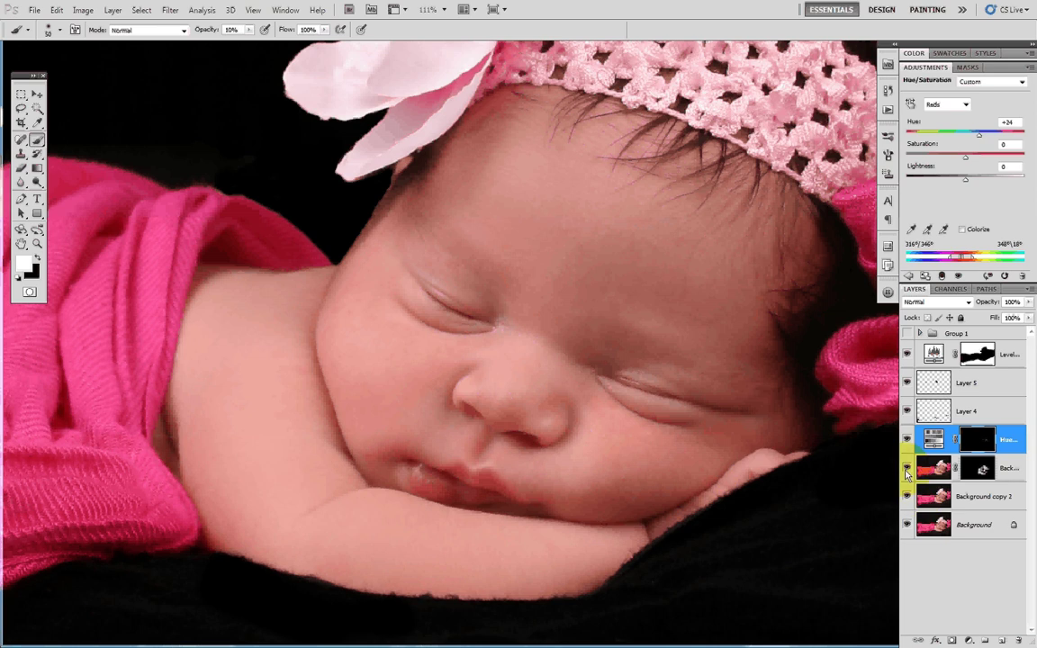
{"action": "left_click", "coordinate": [908, 469]}
{"action": "left_click", "coordinate": [905, 468]}
{"action": "left_click", "coordinate": [907, 473]}
{"action": "left_click", "coordinate": [907, 443]}
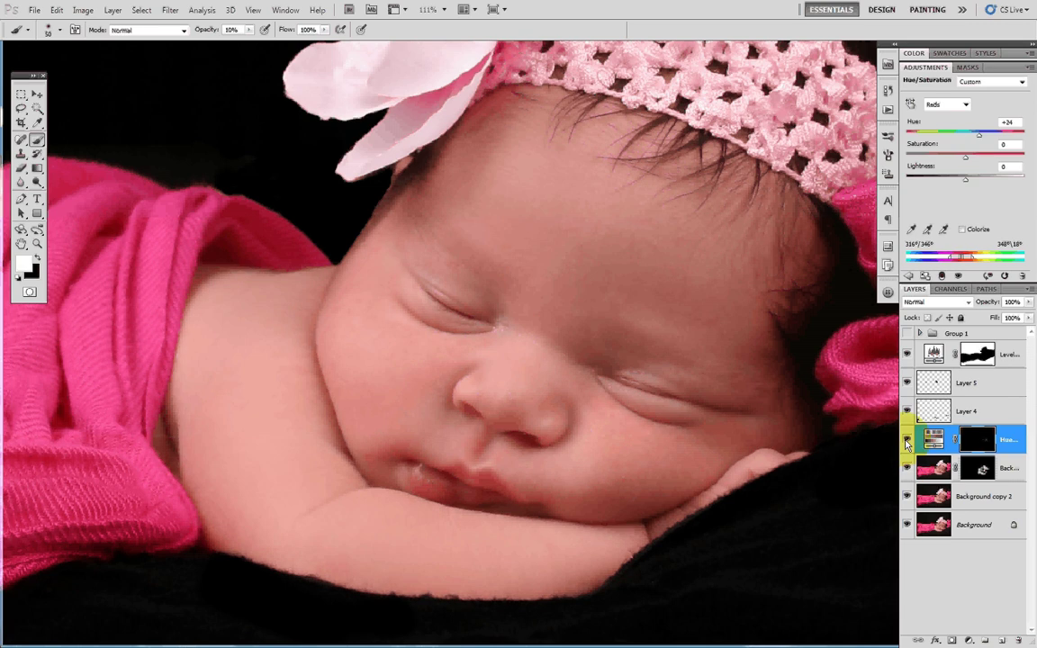
{"action": "left_click", "coordinate": [907, 441]}
- Group all the layers from Background copy 2 up to the Levels layer
{"action": "key", "text": "ctrl+0"}
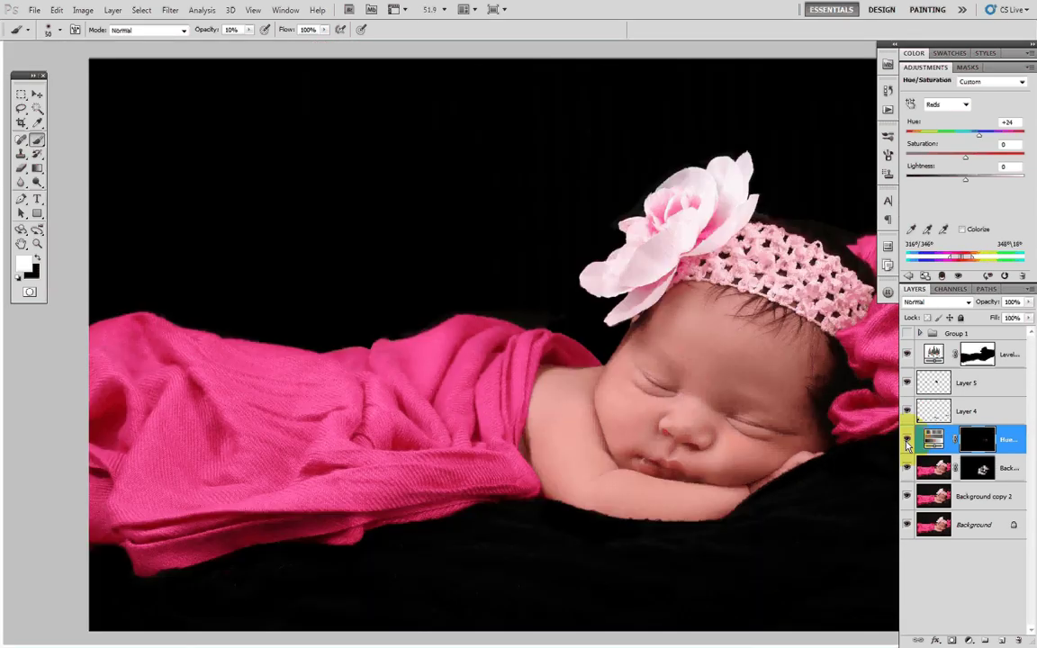
{"action": "left_click", "coordinate": [341, 369]}
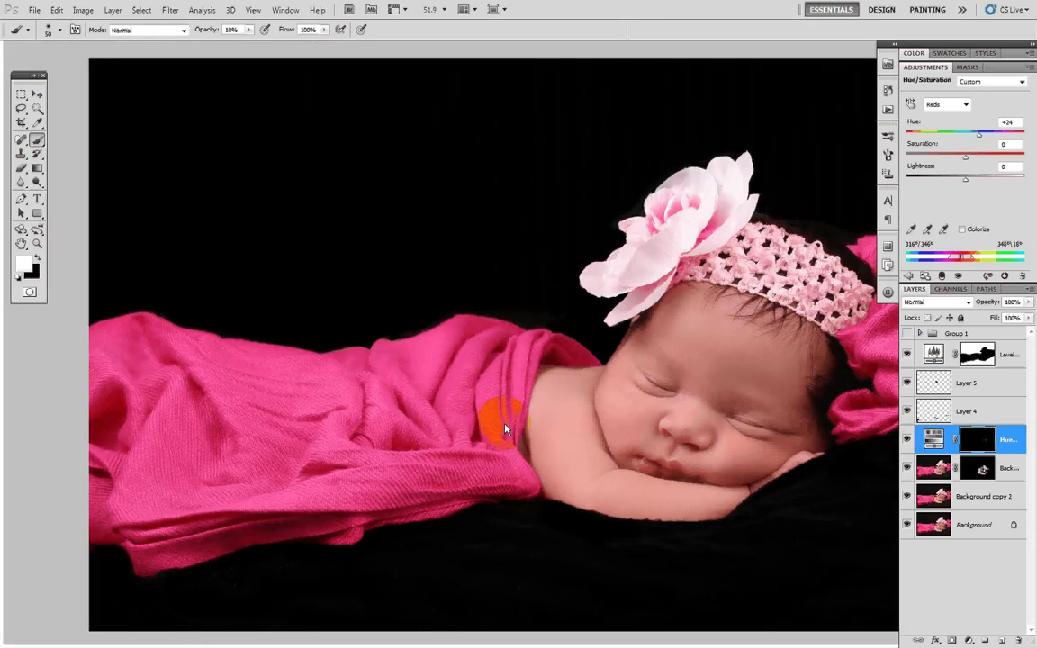
{"action": "scroll", "coordinate": [725, 301], "scroll_direction": "down", "scroll_amount": 2}
{"action": "left_click_drag", "start_coordinate": [615, 334], "coordinate": [646, 334]}
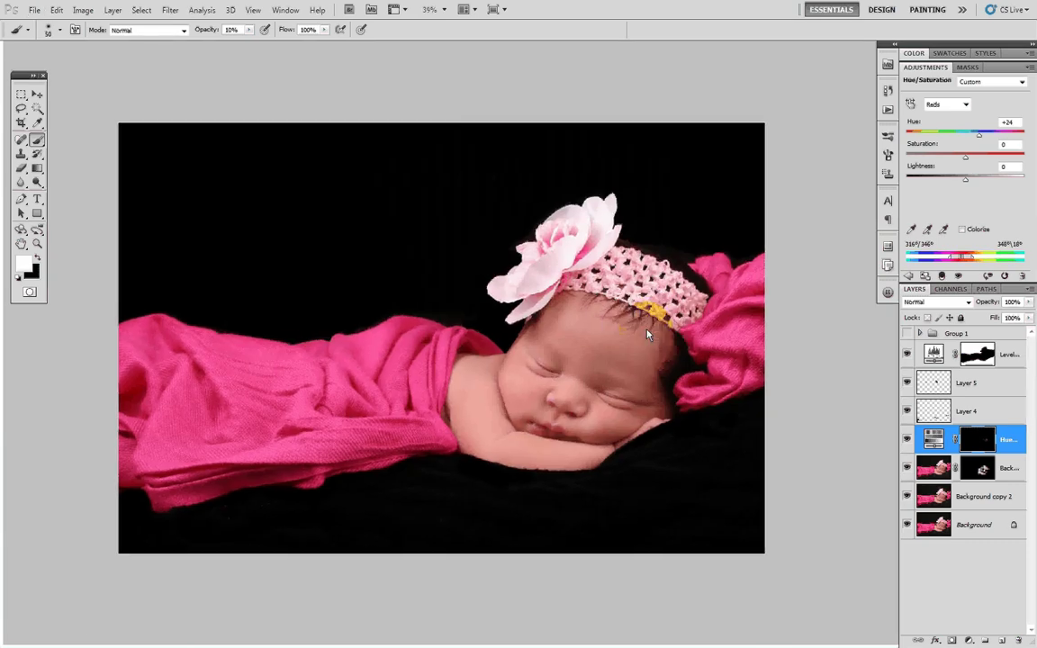
{"action": "left_click", "coordinate": [980, 497]}
{"action": "left_click", "coordinate": [1005, 366], "text": "shift"}
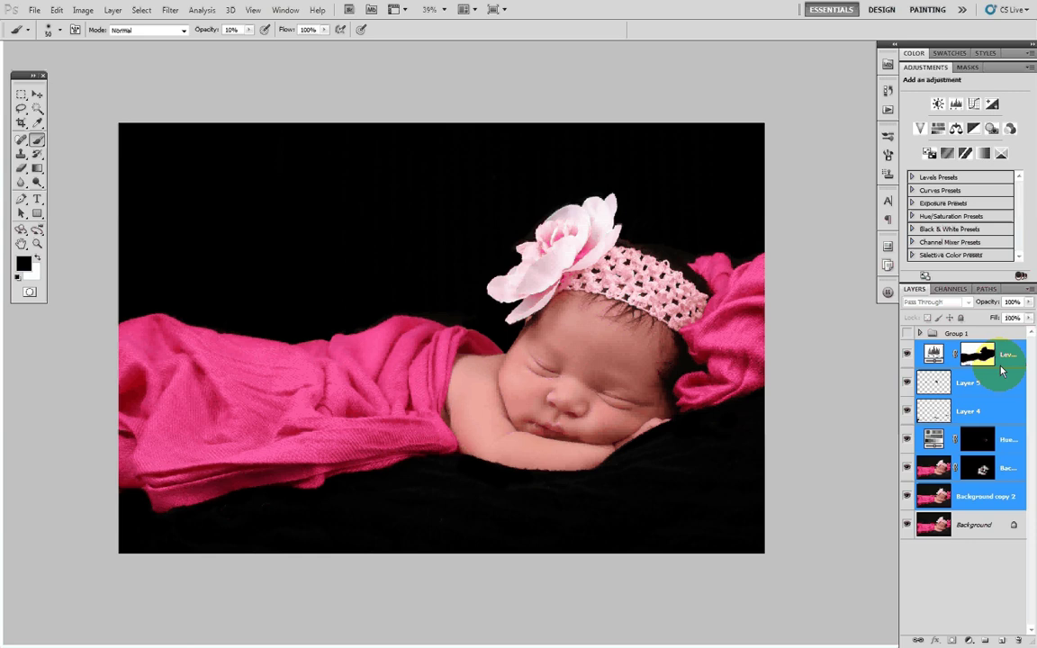
{"action": "key", "text": "ctrl+g"}
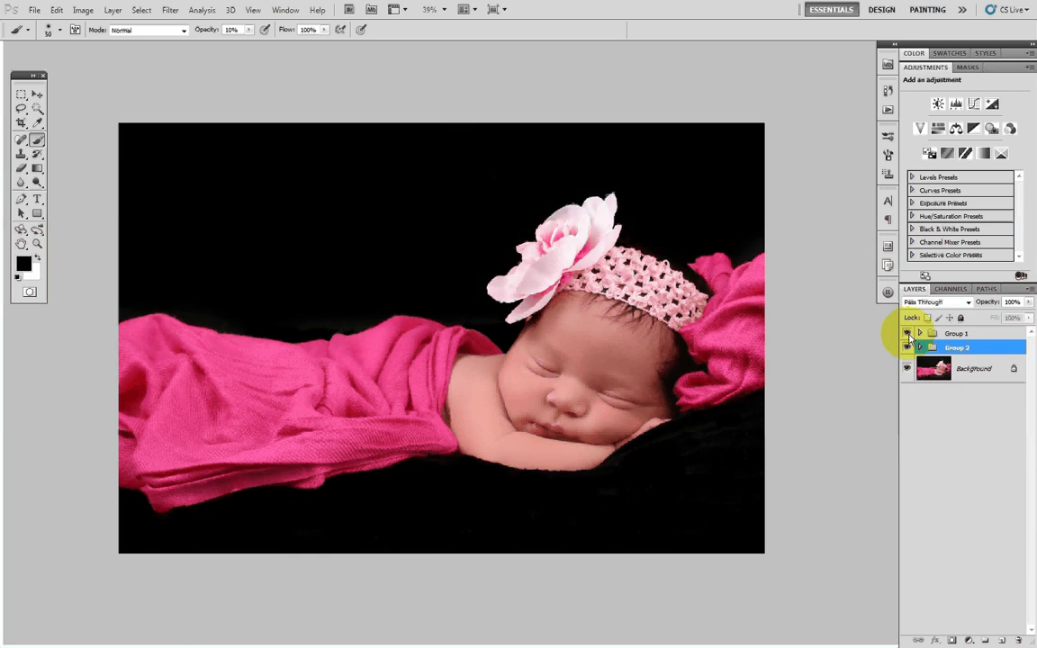
- Compare the two retouched versions of the whole photo by repeatedly hiding and showing Group 1
{"action": "left_click", "coordinate": [907, 334]}
{"action": "left_click", "coordinate": [907, 334]}
{"action": "left_click", "coordinate": [907, 334]}
{"action": "left_click", "coordinate": [908, 334]}
{"action": "left_click", "coordinate": [908, 334]}
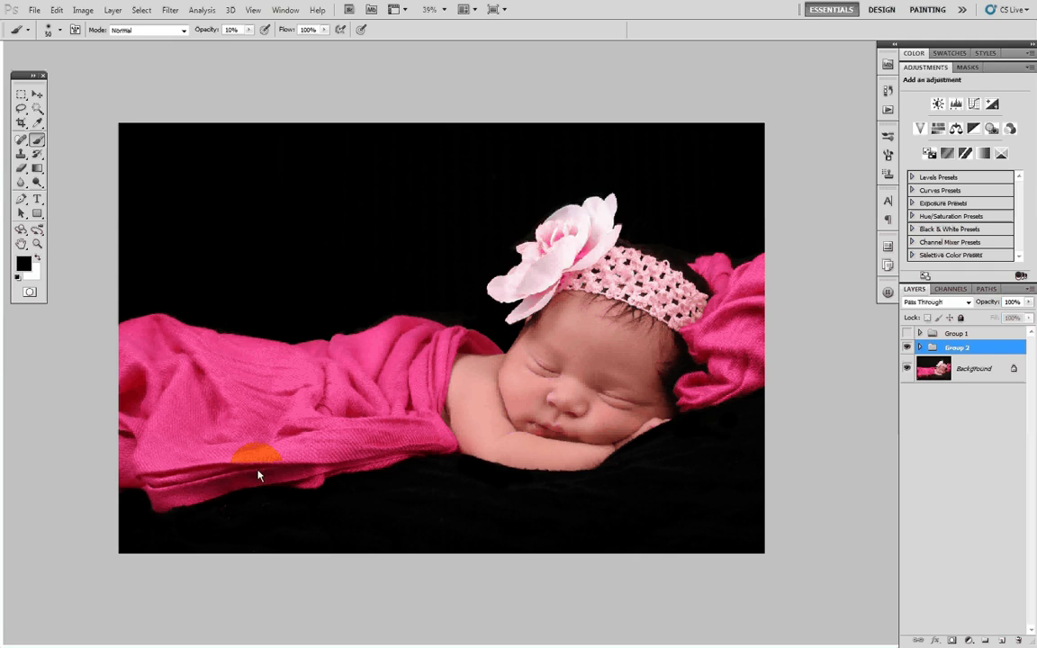
{"action": "left_click", "coordinate": [910, 333]}
{"action": "left_click", "coordinate": [909, 334]}
{"action": "left_click", "coordinate": [910, 333]}
{"action": "left_click", "coordinate": [909, 333]}
{"action": "left_click", "coordinate": [908, 334]}
{"action": "left_click", "coordinate": [908, 334]}
{"action": "left_click", "coordinate": [909, 334]}
- Compare the face close up with Group 1 shown and hidden, leaving Group 1 hidden
{"action": "scroll", "coordinate": [578, 368], "scroll_direction": "up", "scroll_amount": 7}
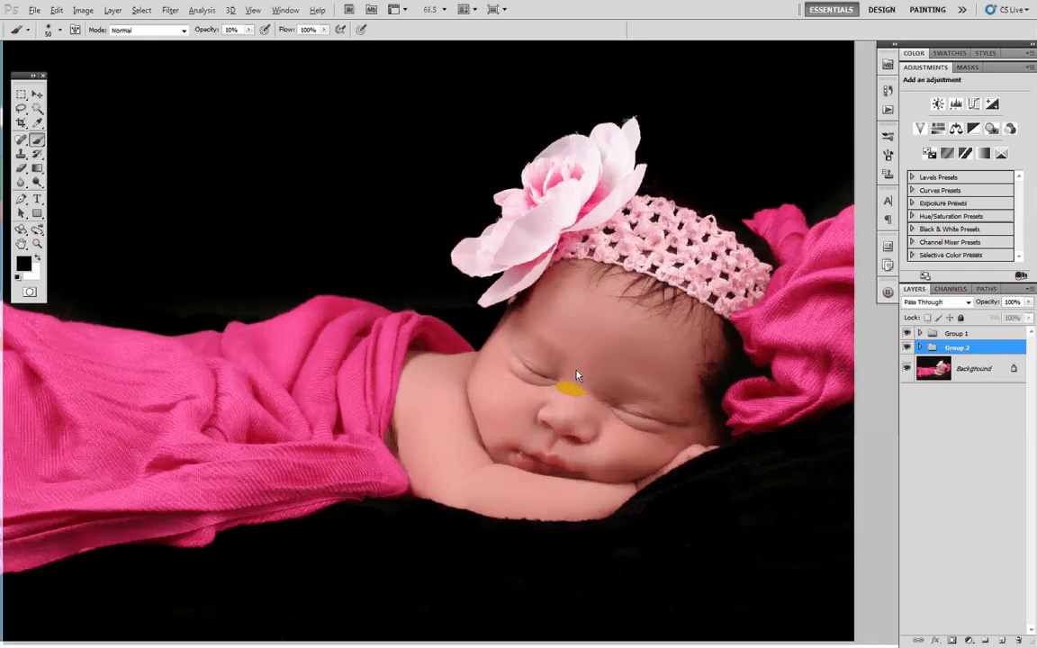
{"action": "left_click_drag", "start_coordinate": [668, 398], "coordinate": [641, 195]}
{"action": "left_click", "coordinate": [907, 334]}
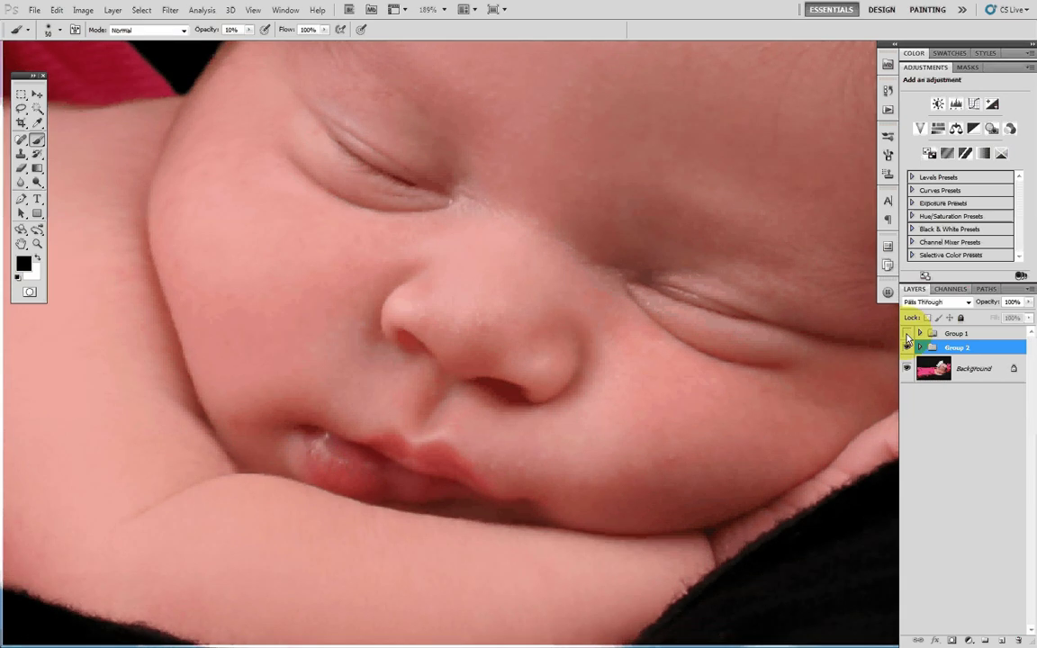
{"action": "key", "text": "ctrl+0"}
{"action": "left_click", "coordinate": [595, 369]}
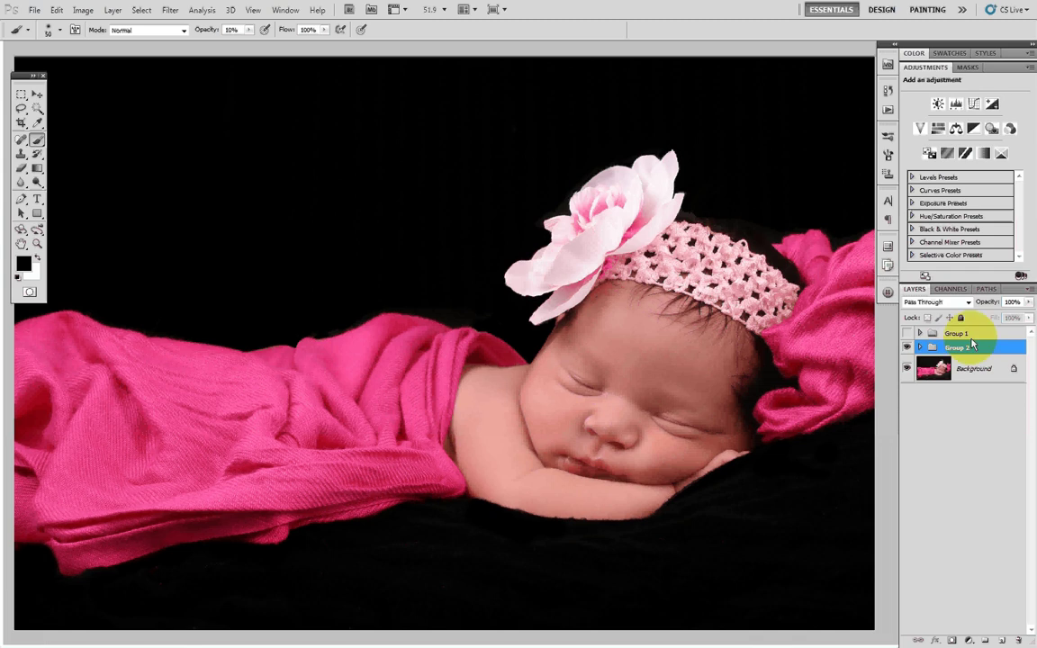
- Expand Group 2 and select its Hue/Saturation adjustment layer
{"action": "left_click", "coordinate": [919, 347]}
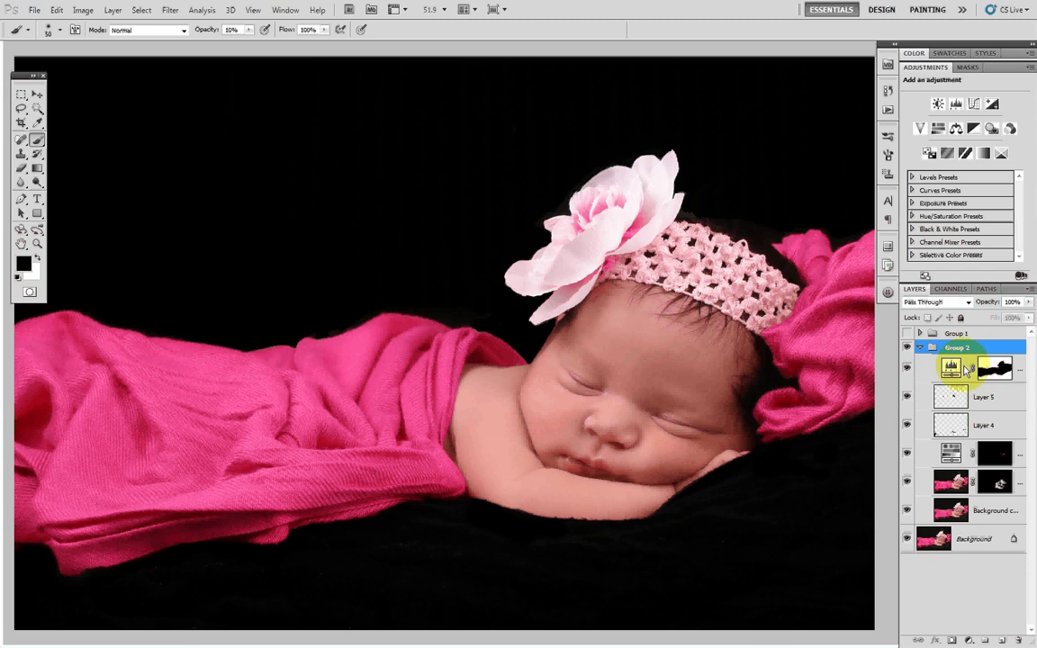
{"action": "left_click", "coordinate": [950, 368]}
{"action": "left_click", "coordinate": [971, 453]}
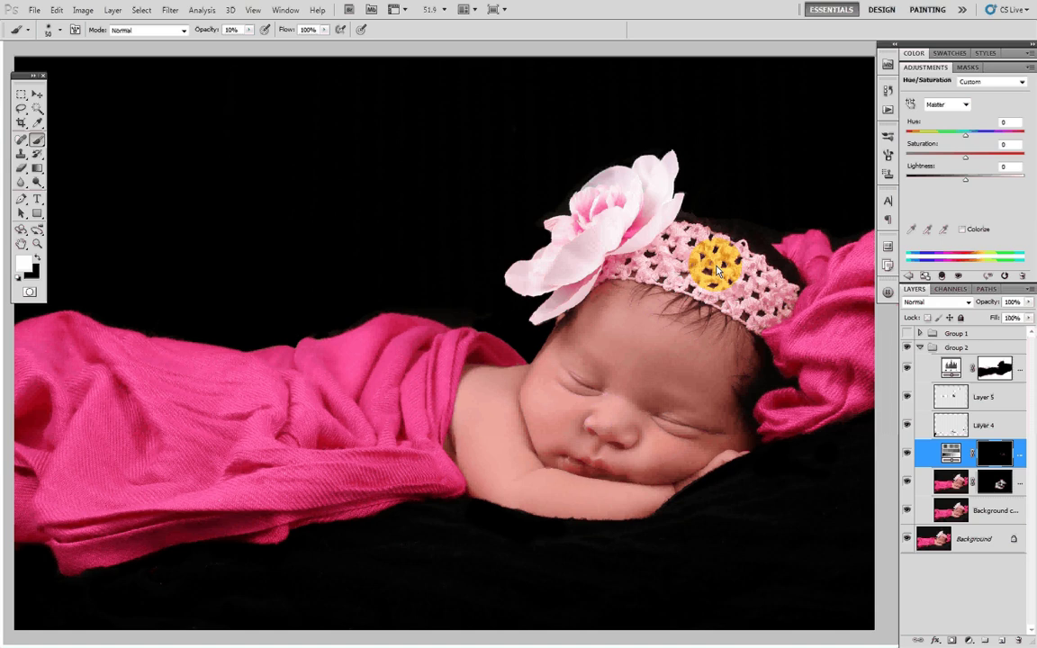
- Review the Hue/Saturation layer's Reds and Yellows ranges, then return to the Master range
{"action": "left_click", "coordinate": [946, 104]}
{"action": "left_click", "coordinate": [945, 113]}
{"action": "left_click", "coordinate": [946, 106]}
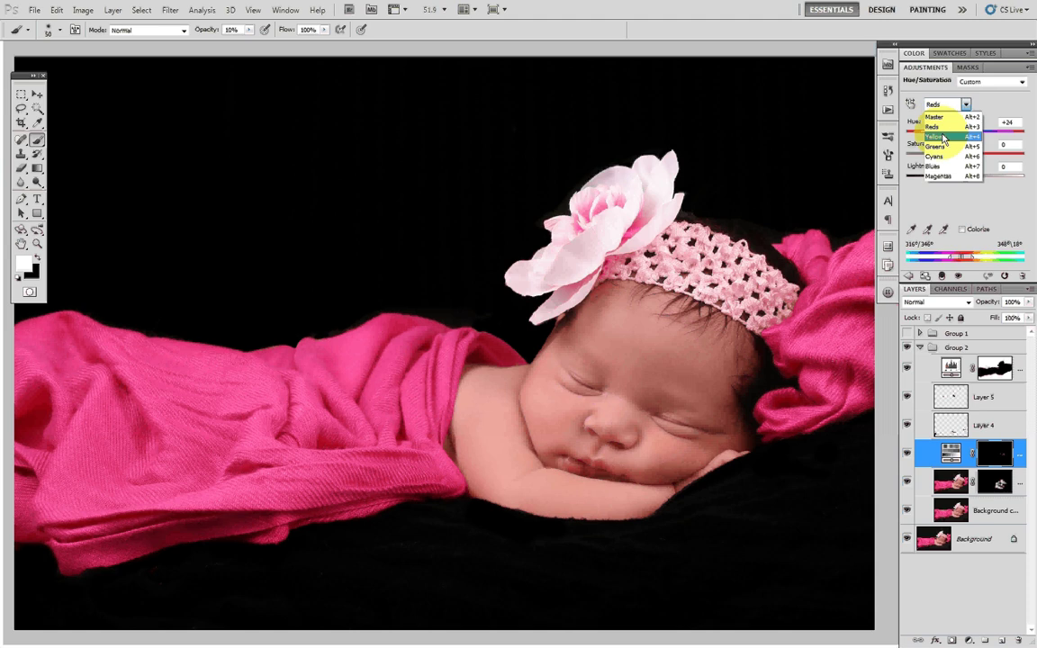
{"action": "left_click", "coordinate": [945, 126]}
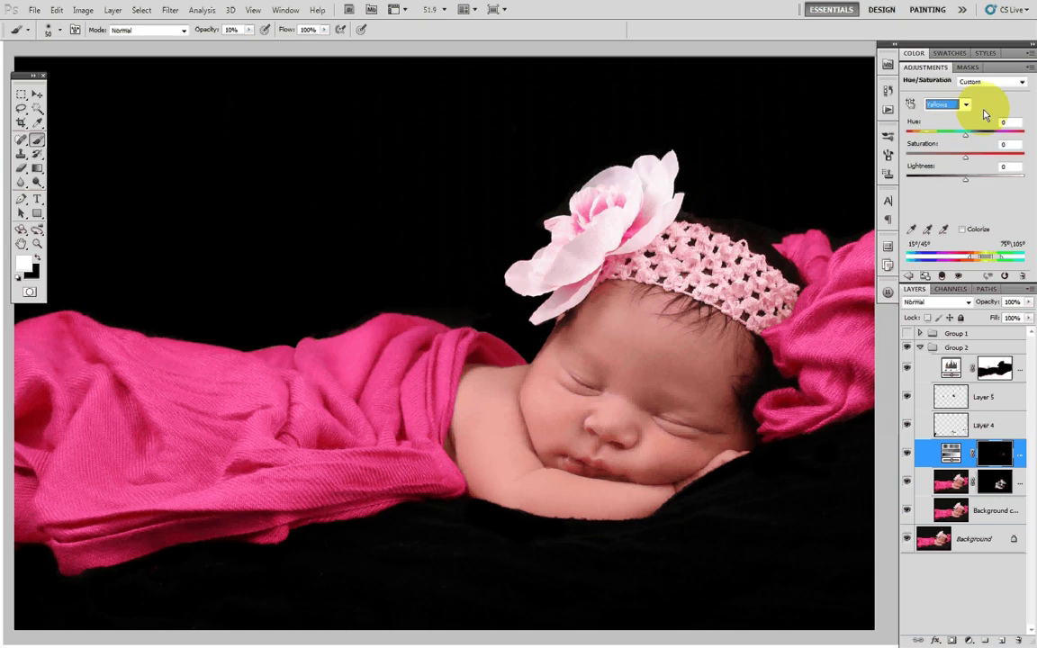
{"action": "left_click", "coordinate": [972, 106]}
{"action": "left_click", "coordinate": [967, 106]}
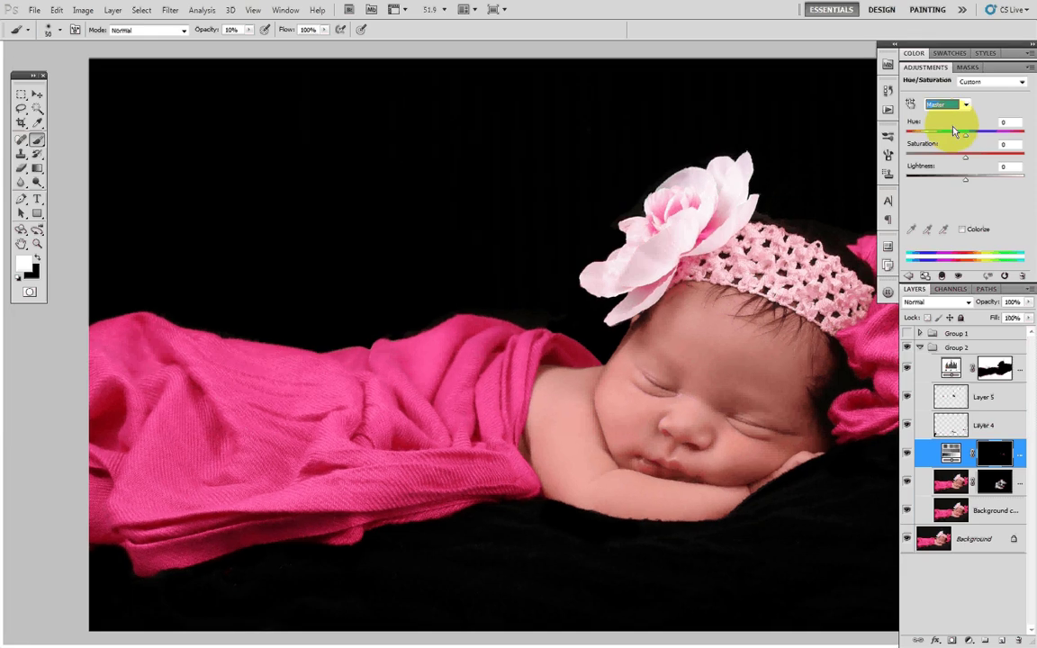
- Switch from the full-screen view back to the standard screen mode with the whole photo in view
{"action": "left_click_drag", "start_coordinate": [700, 273], "coordinate": [635, 287]}
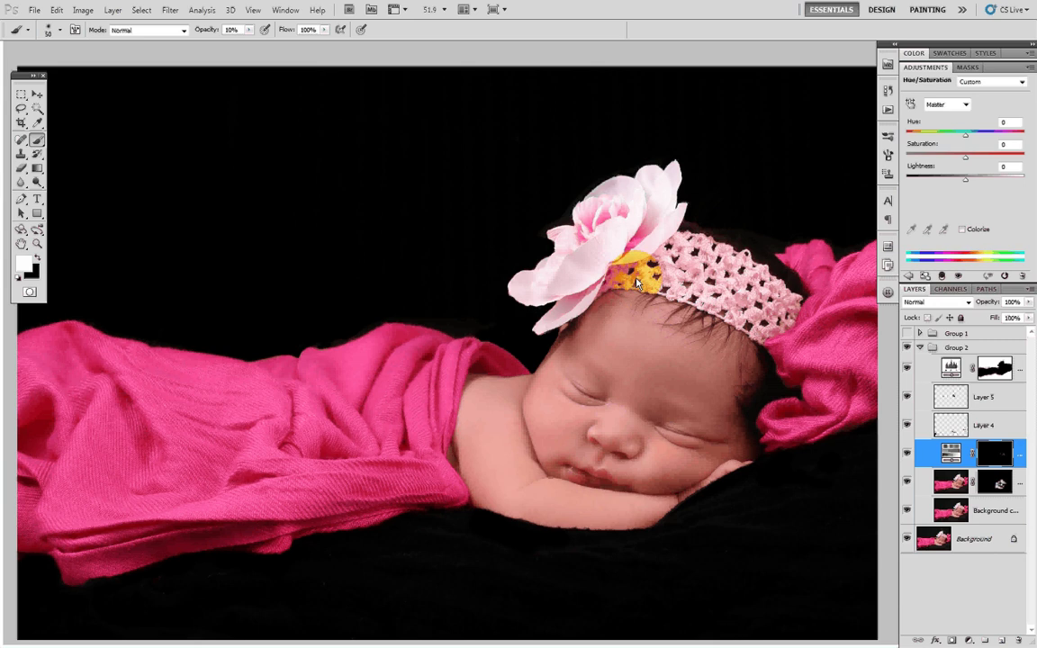
{"action": "scroll", "coordinate": [765, 267], "scroll_direction": "down", "scroll_amount": 4}
{"action": "left_click_drag", "start_coordinate": [763, 297], "coordinate": [718, 322]}
{"action": "key", "text": "f"}
{"action": "key", "text": "f"}
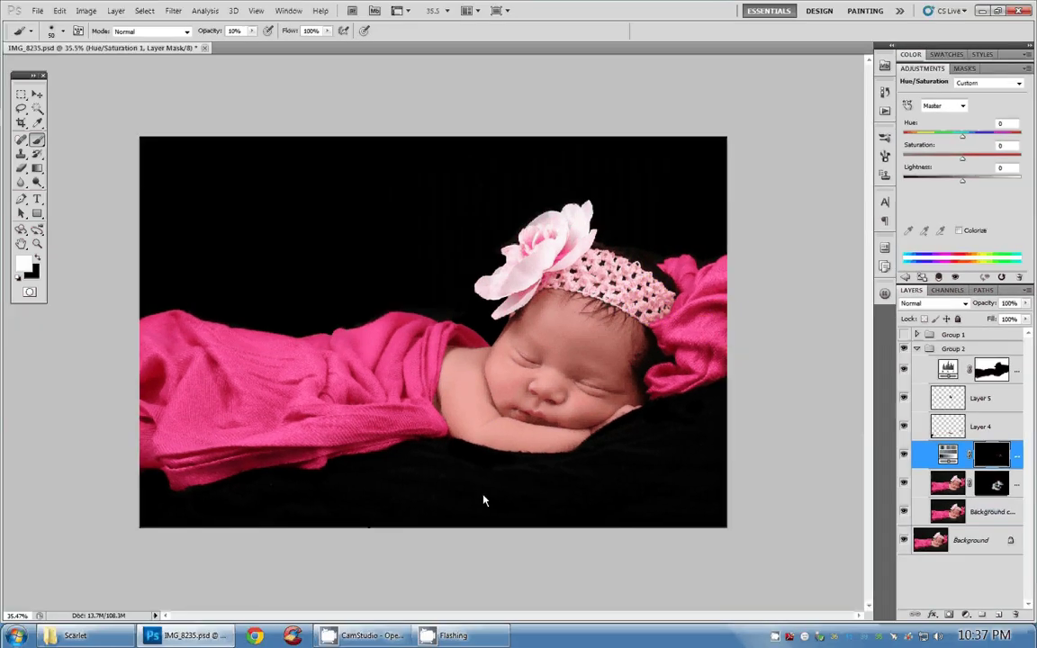
{"action": "left_click", "coordinate": [377, 641]}
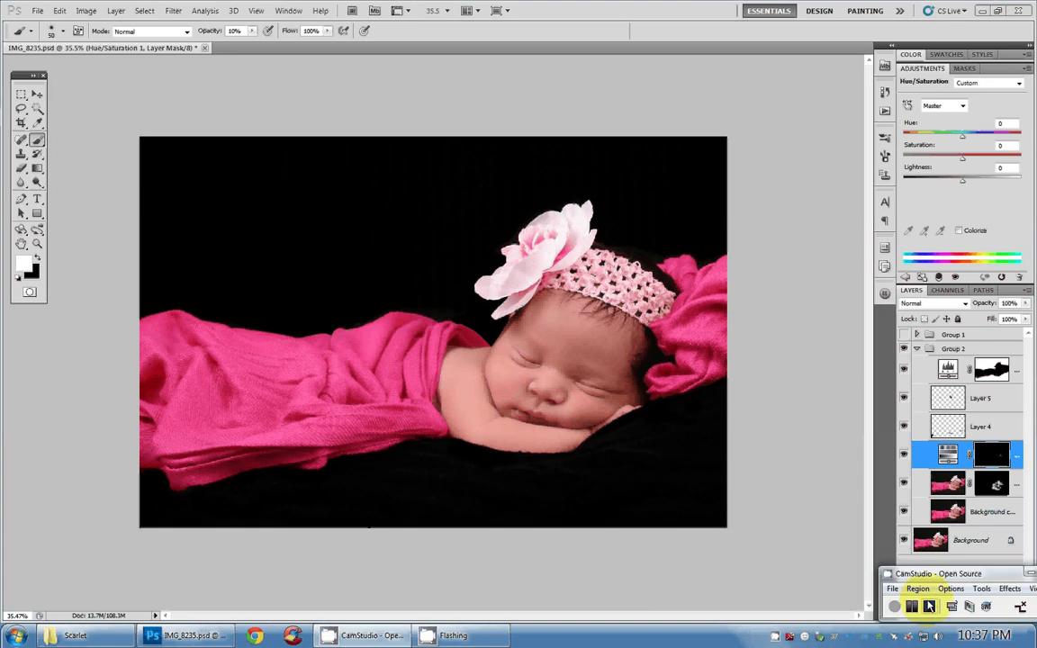